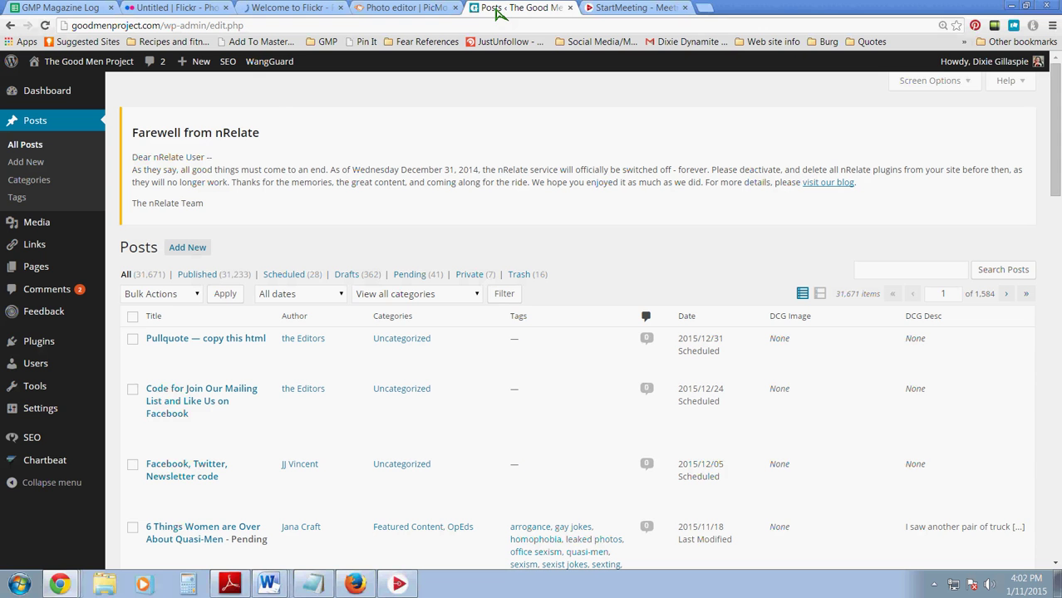
# Step: Create a new post titled "Will Prioritizing my Son’s Emotional Well-Being Emasculate Him?", copying the title from row 83 of the GMP Magazine Log spreadsheet
pyautogui.moveTo(201, 71)
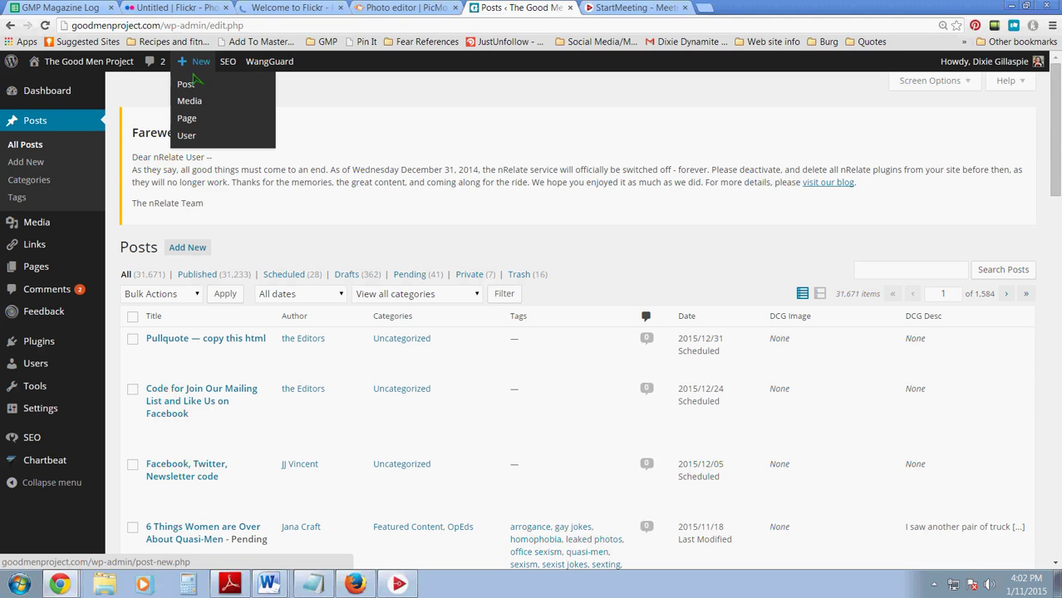
pyautogui.click(187, 86)
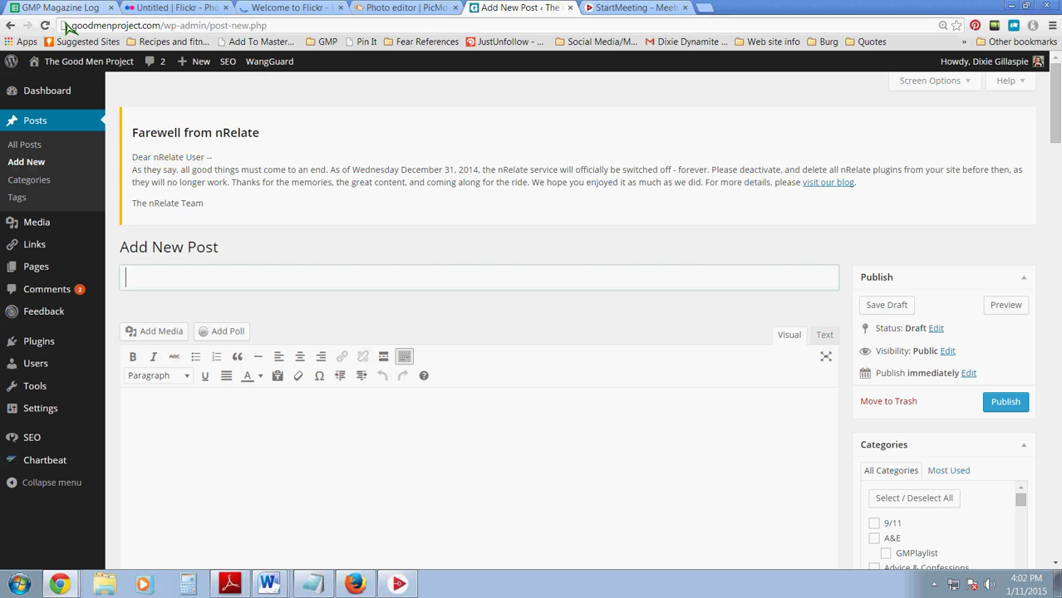
pyautogui.click(65, 26)
pyautogui.click(73, 8)
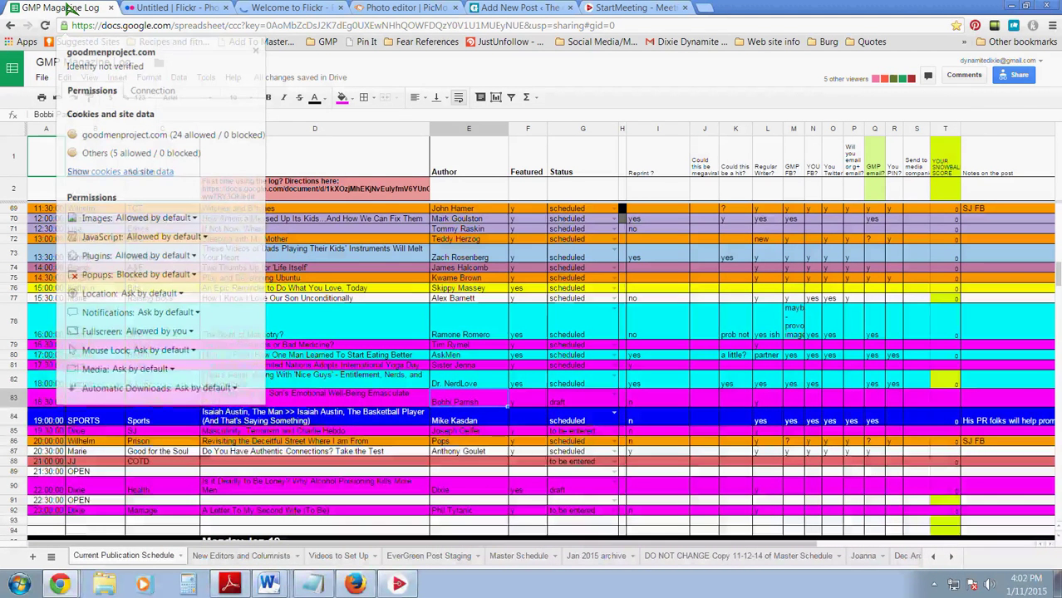
pyautogui.scroll(-1, 246, 378)
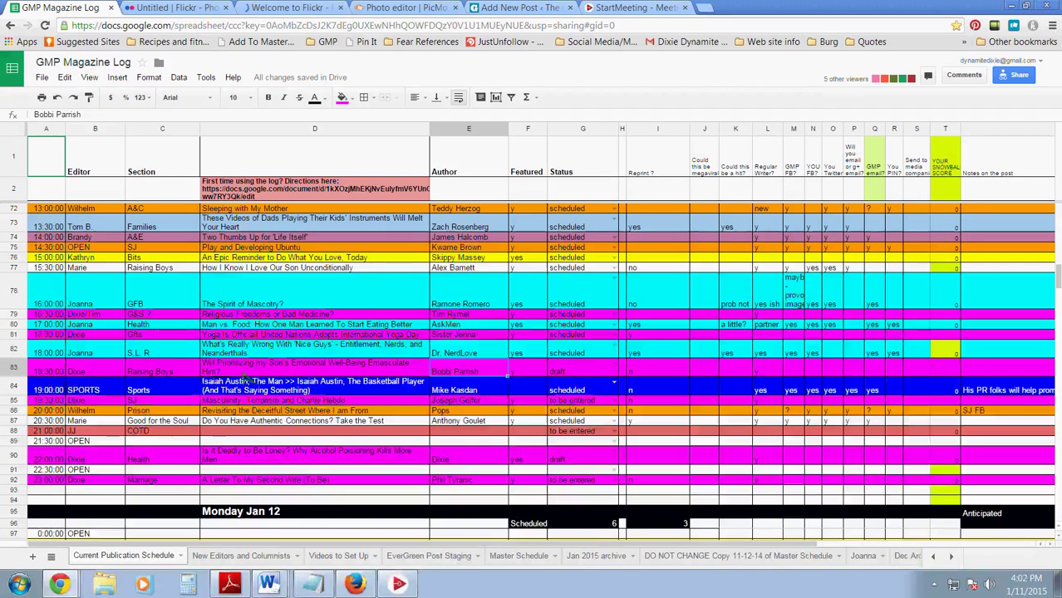
pyautogui.press('Left')
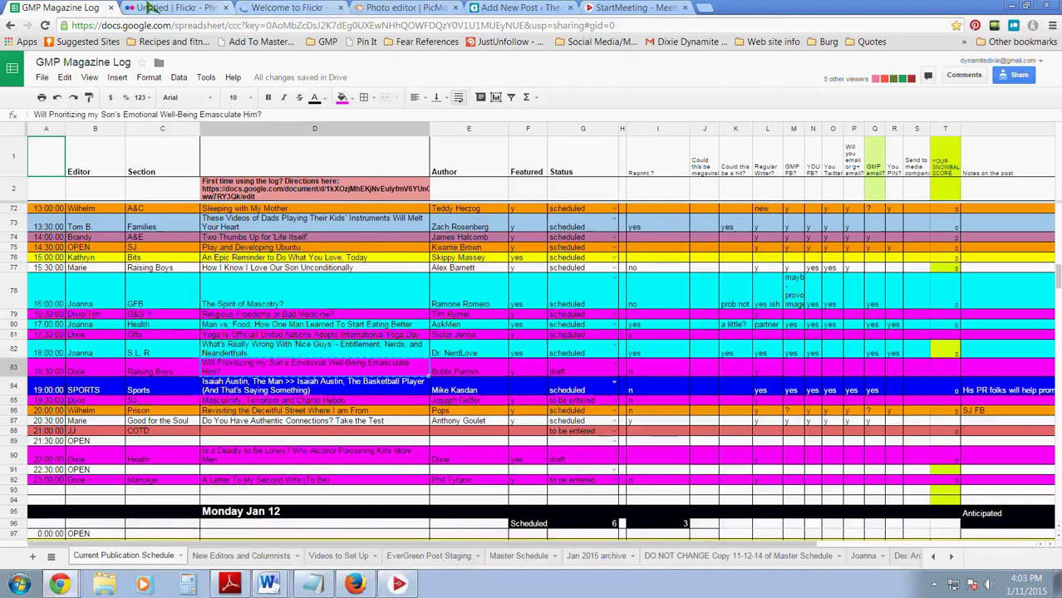
pyautogui.click(507, 8)
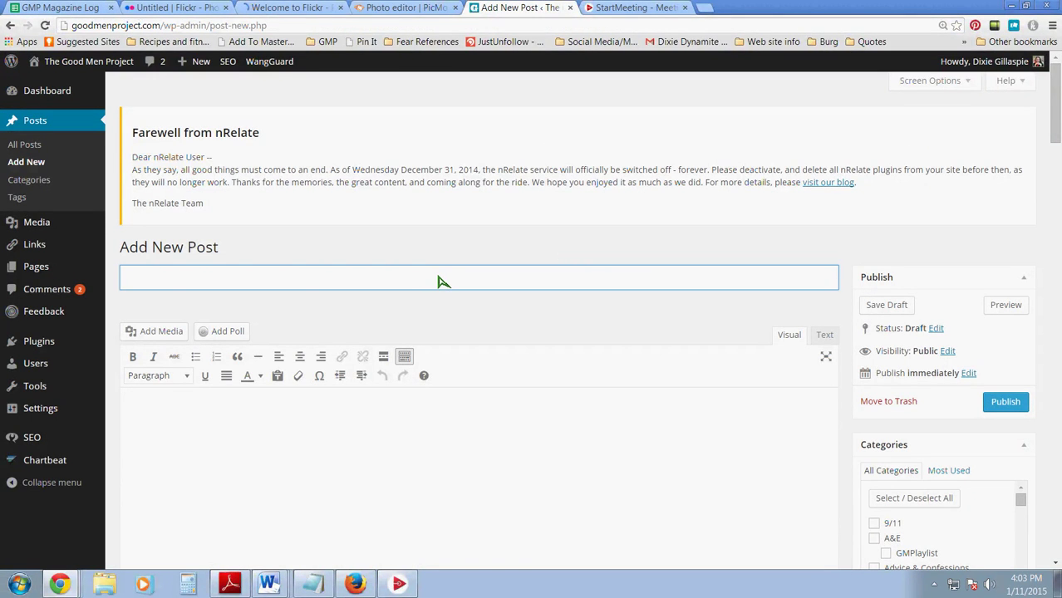
pyautogui.write('Will Prioritizing my Son’s Emotional Well-Being Emasculate Him?')
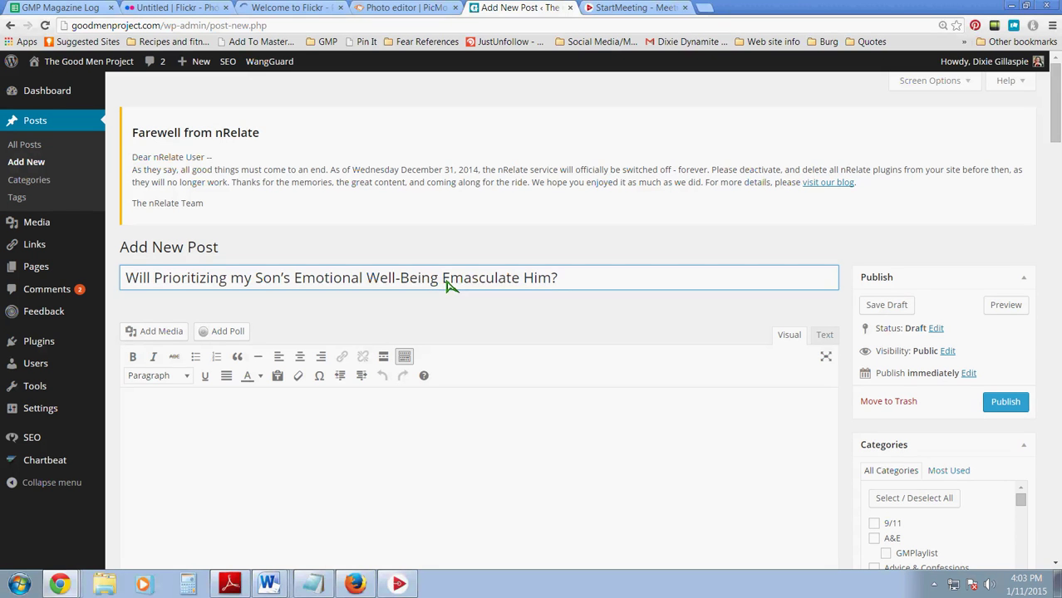
pyautogui.click(362, 436)
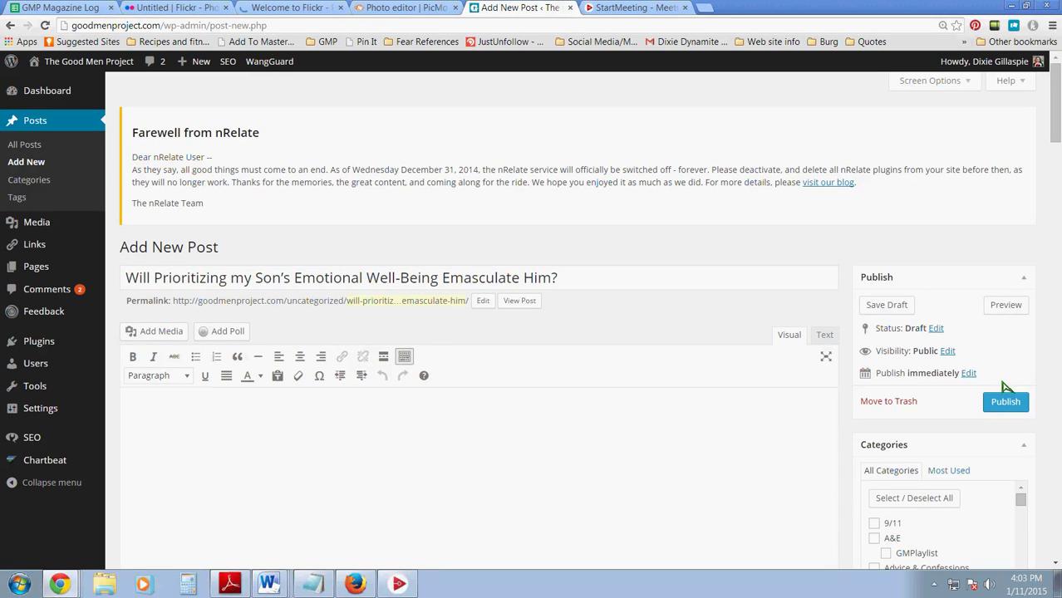
# Step: Schedule the post's publication time for 11:30 on 01-Jan 11, 2015
pyautogui.click(968, 373)
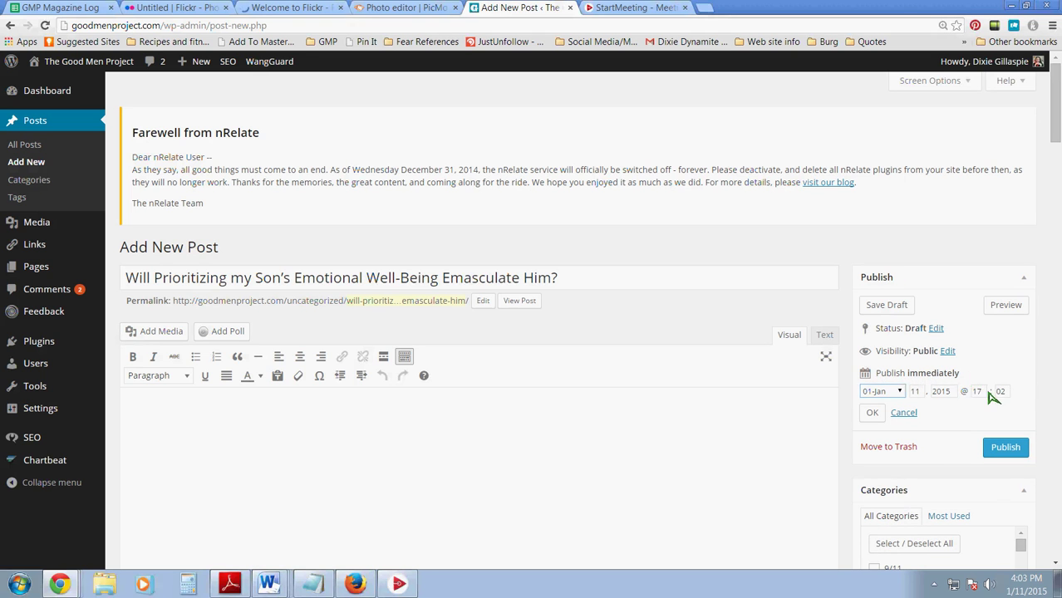
pyautogui.doubleClick(976, 392)
pyautogui.write('11')
pyautogui.press('Tab')
pyautogui.write('30')
pyautogui.press('Tab')
pyautogui.click(878, 417)
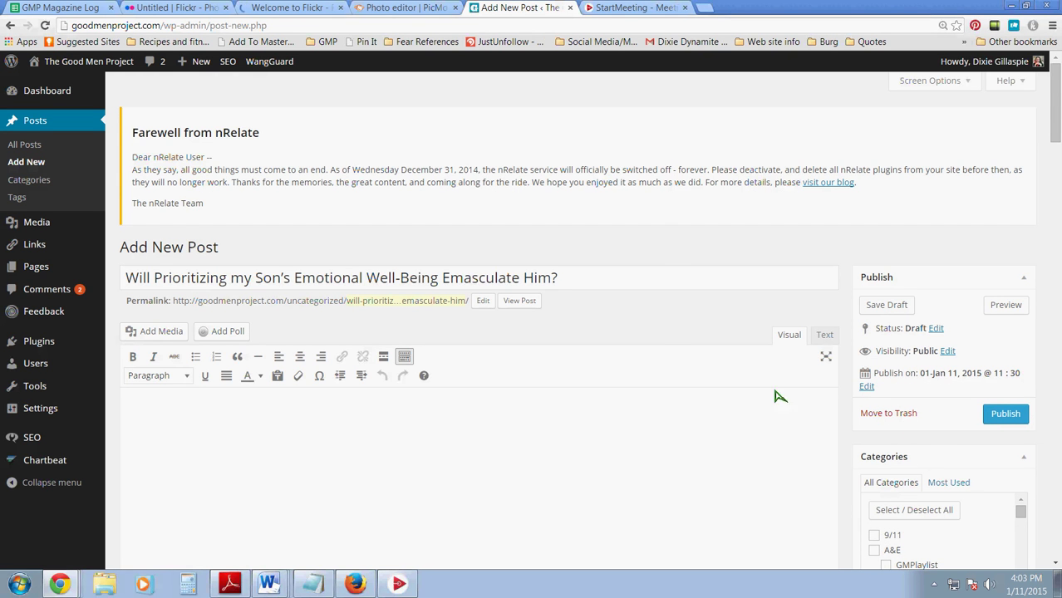
# Step: Append "-dg" to the end of the post's permalink slug
pyautogui.click(484, 301)
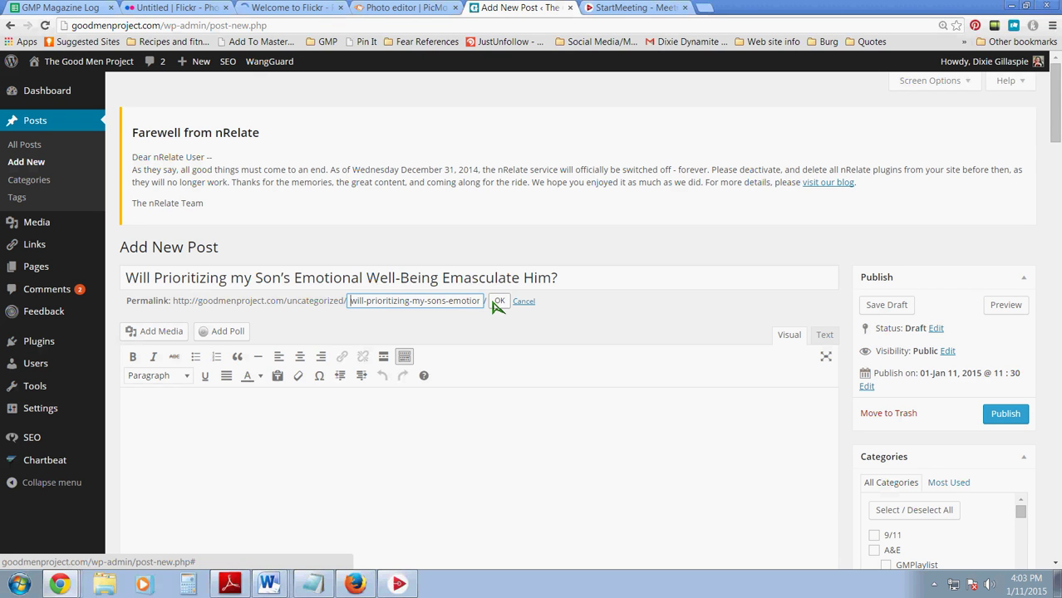
pyautogui.press('End')
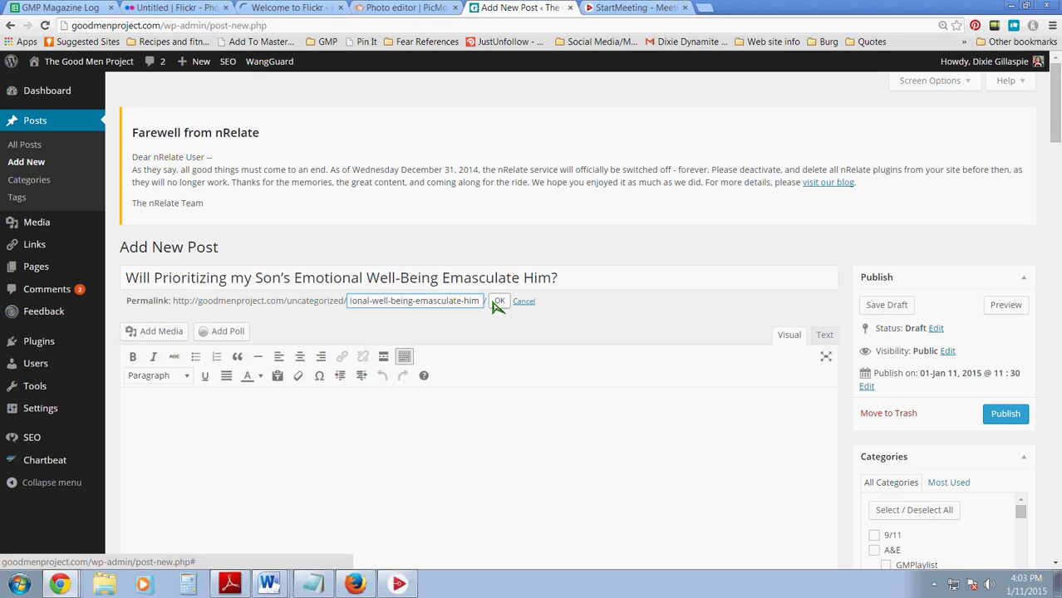
pyautogui.write('-dg')
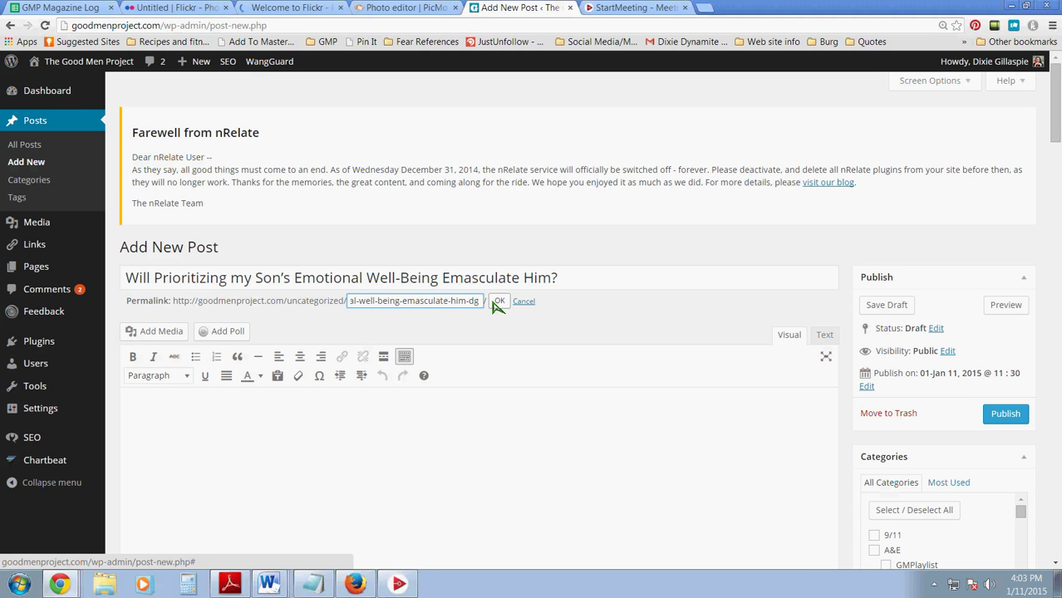
pyautogui.click(498, 302)
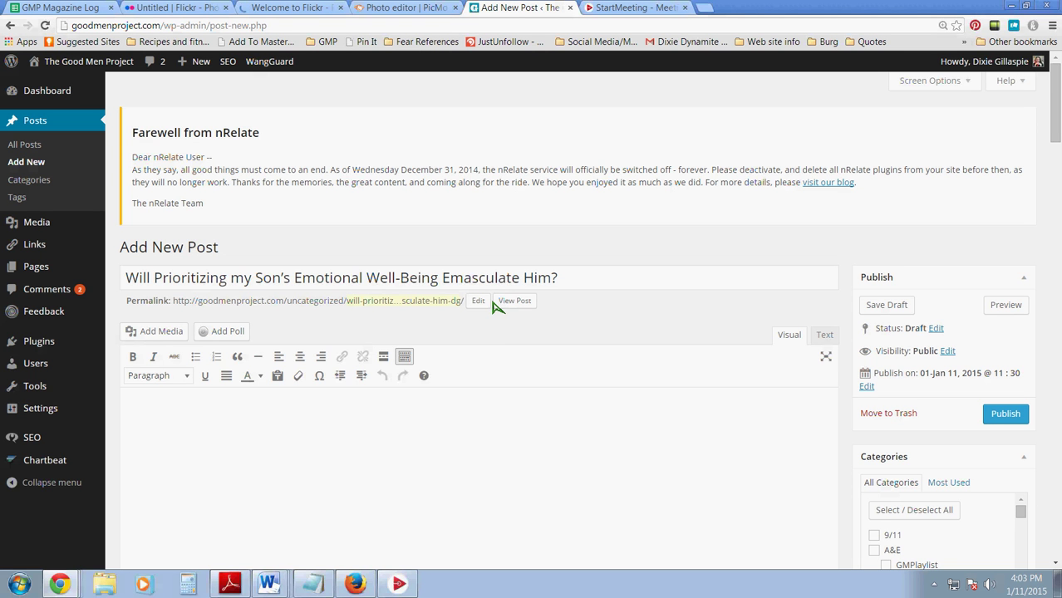
pyautogui.click(437, 430)
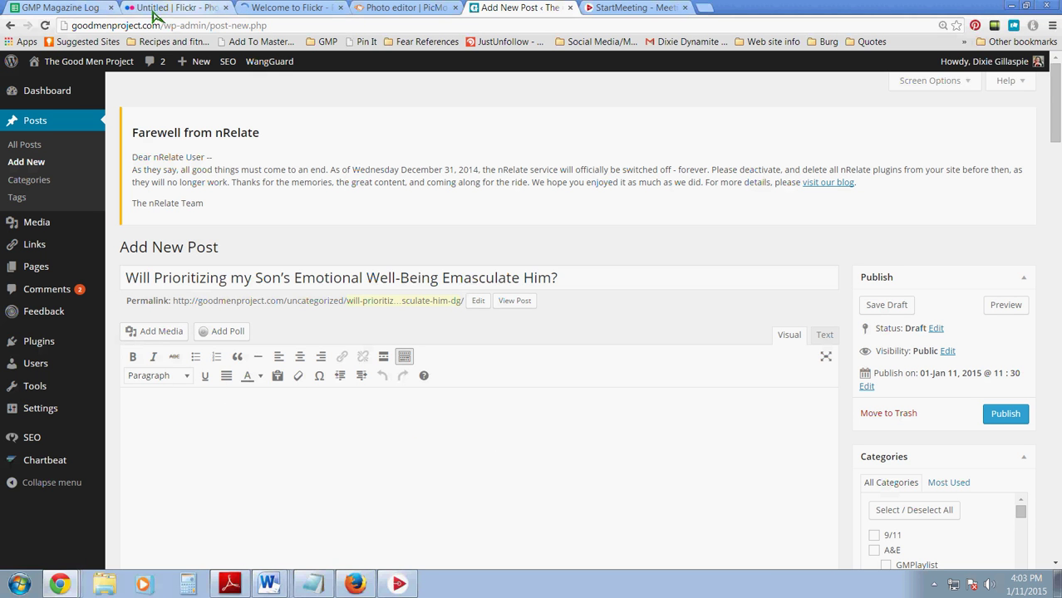
# Step: Switch to Flickr, view the open photo of the boy on the boardwalk, and search the site for "boy walking"
pyautogui.click(197, 8)
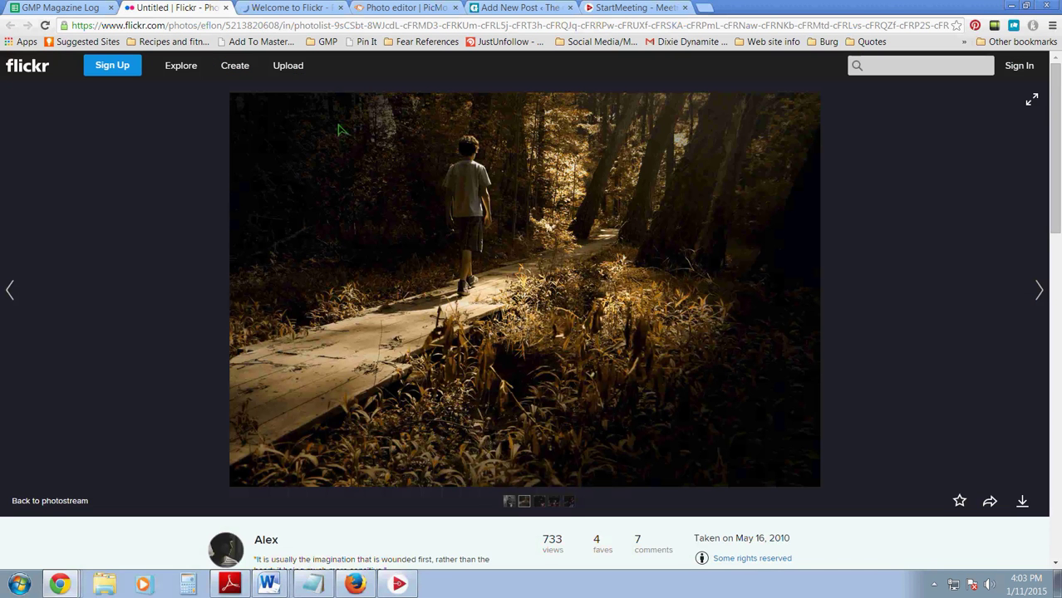
pyautogui.click(312, 8)
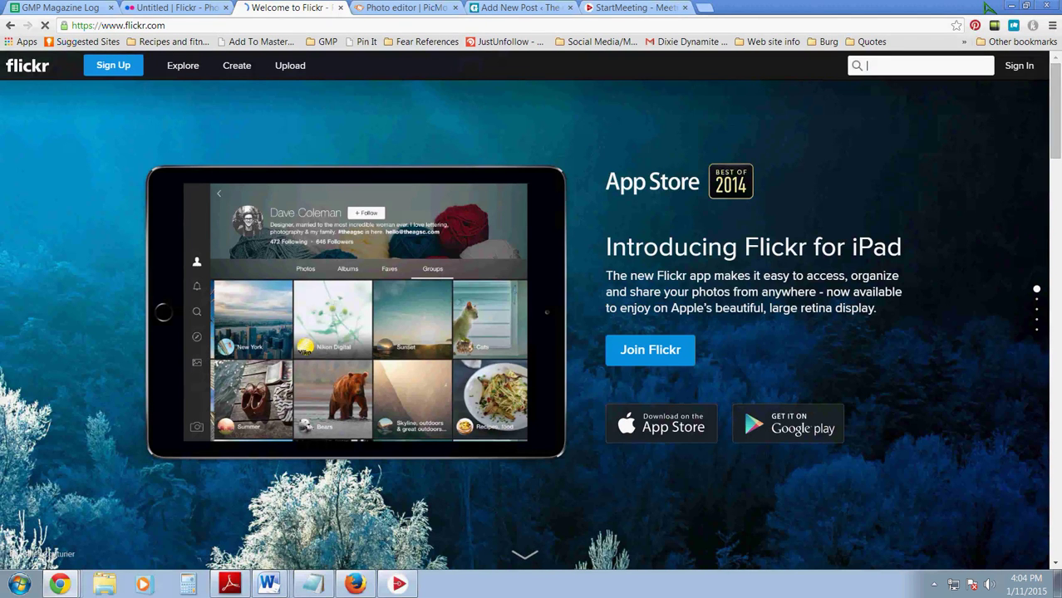
pyautogui.write('boy walking')
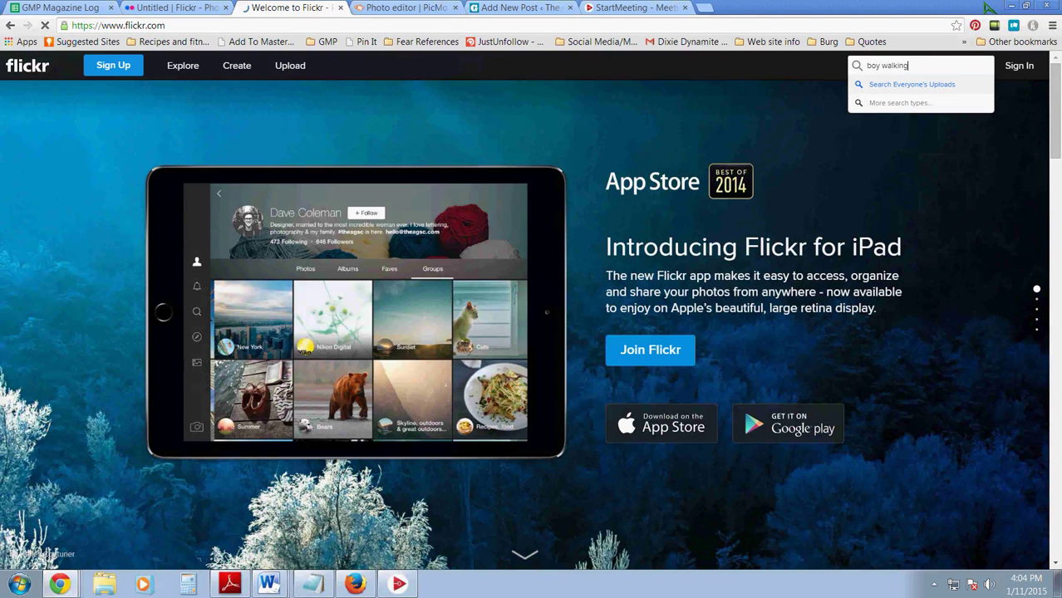
pyautogui.press('Return')
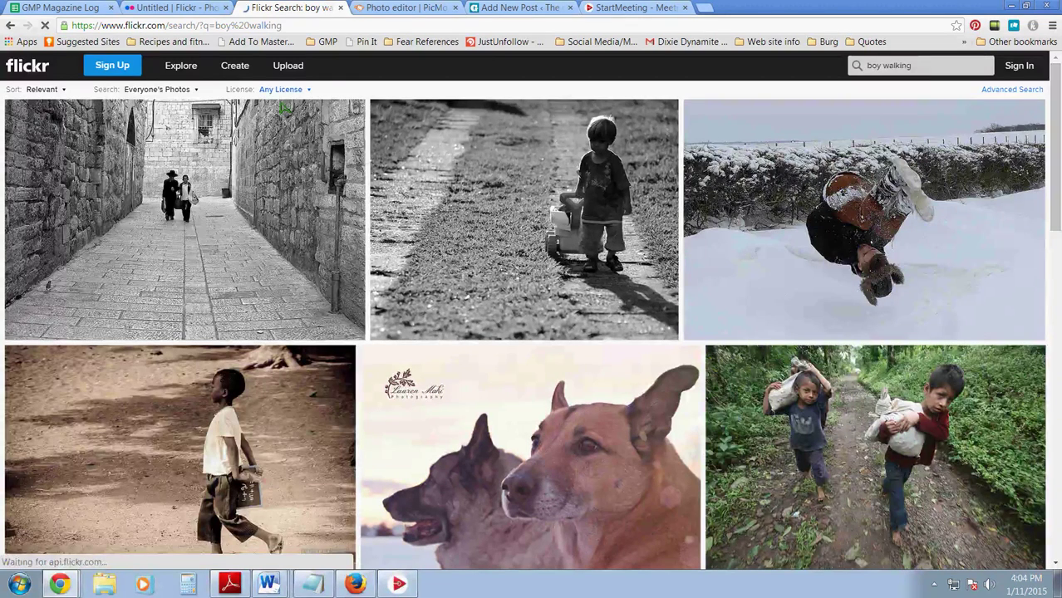
# Step: Filter the photo results to Creative Commons licenses with commercial use and modifications allowed
pyautogui.click(282, 90)
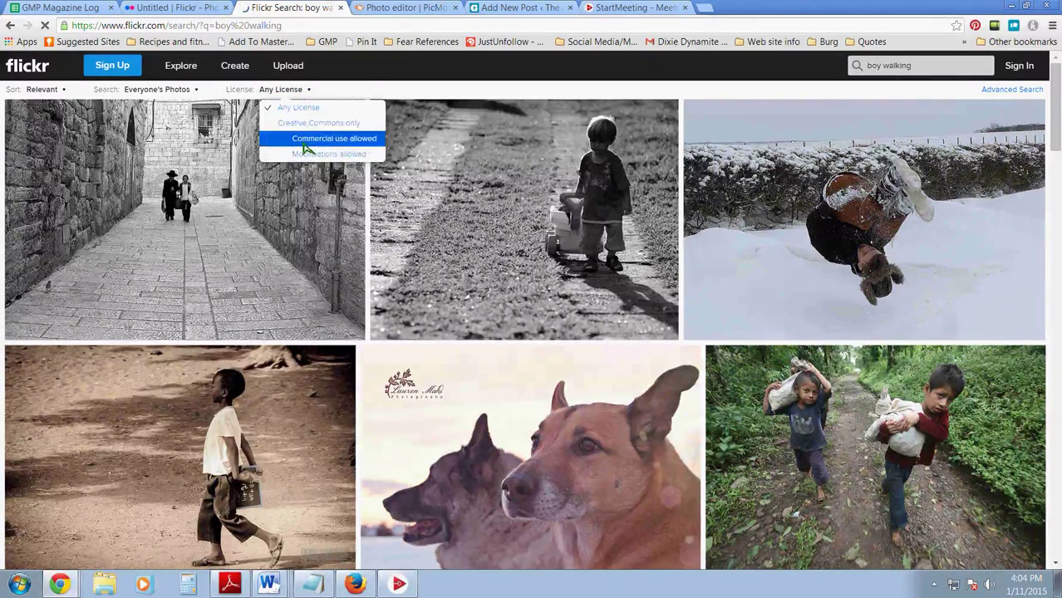
pyautogui.click(305, 138)
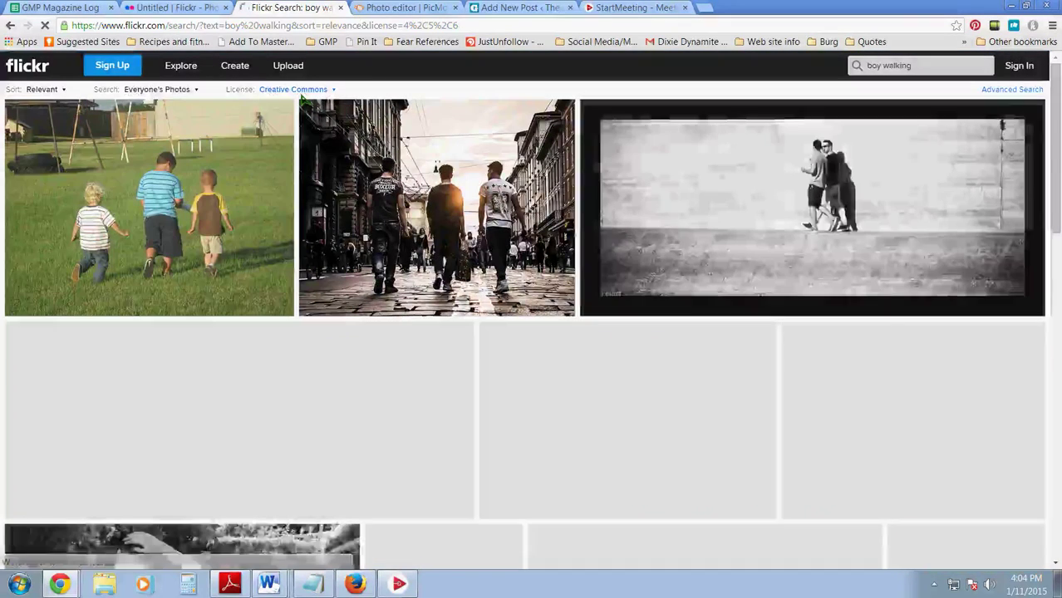
pyautogui.click(296, 89)
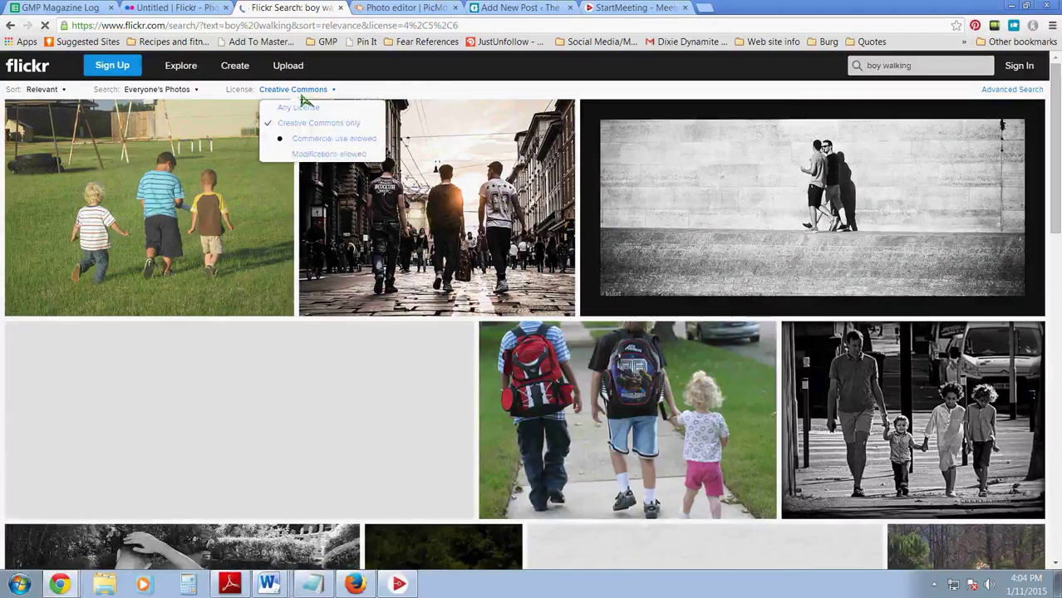
pyautogui.click(283, 155)
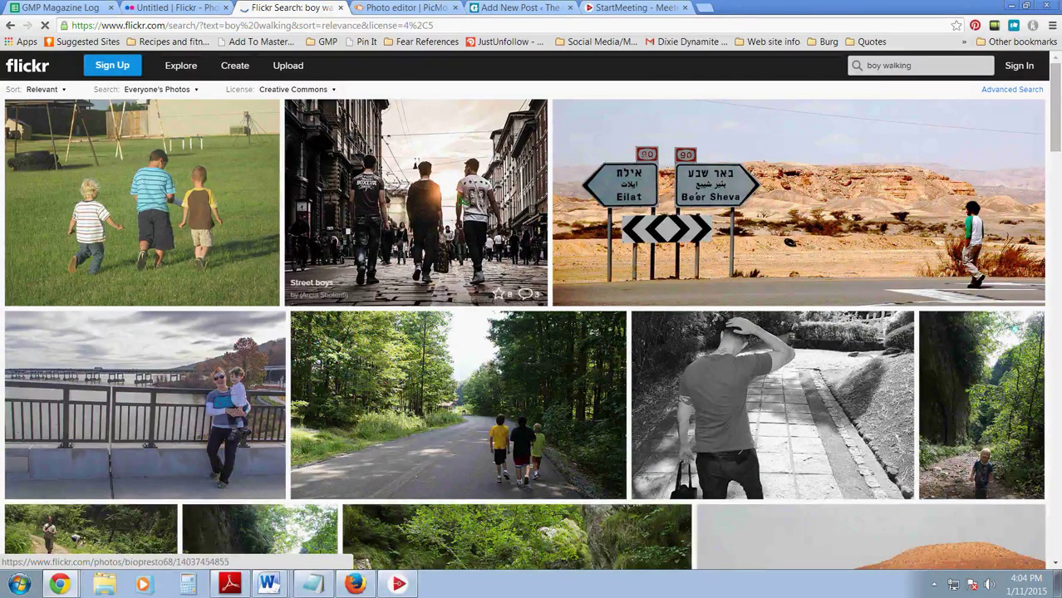
# Step: Browse the license-filtered "boy walking" photos for an image that suits the post
pyautogui.scroll(-1, 558, 212)
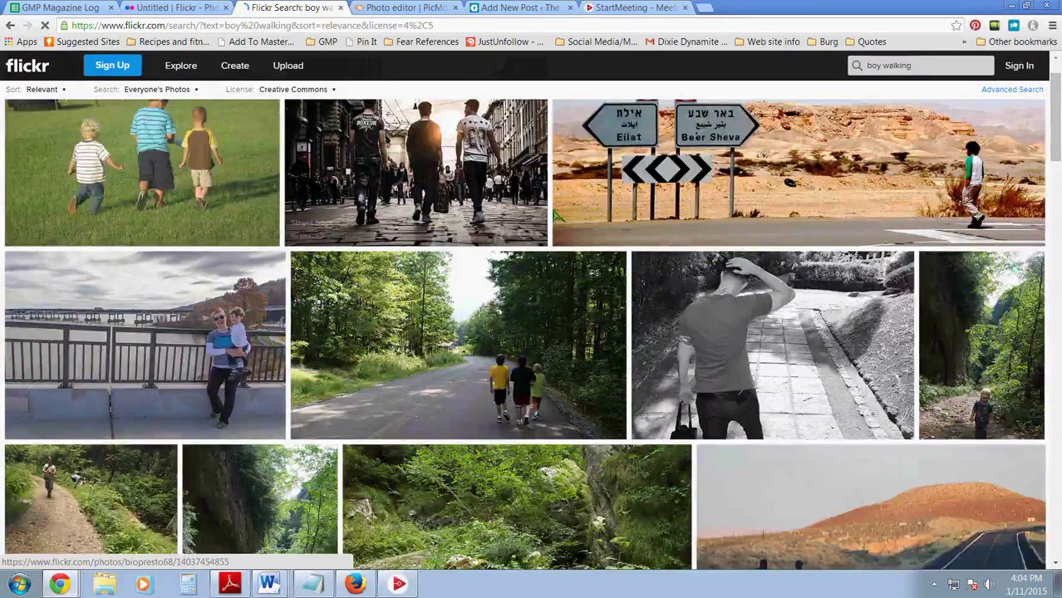
pyautogui.scroll(-4, 558, 214)
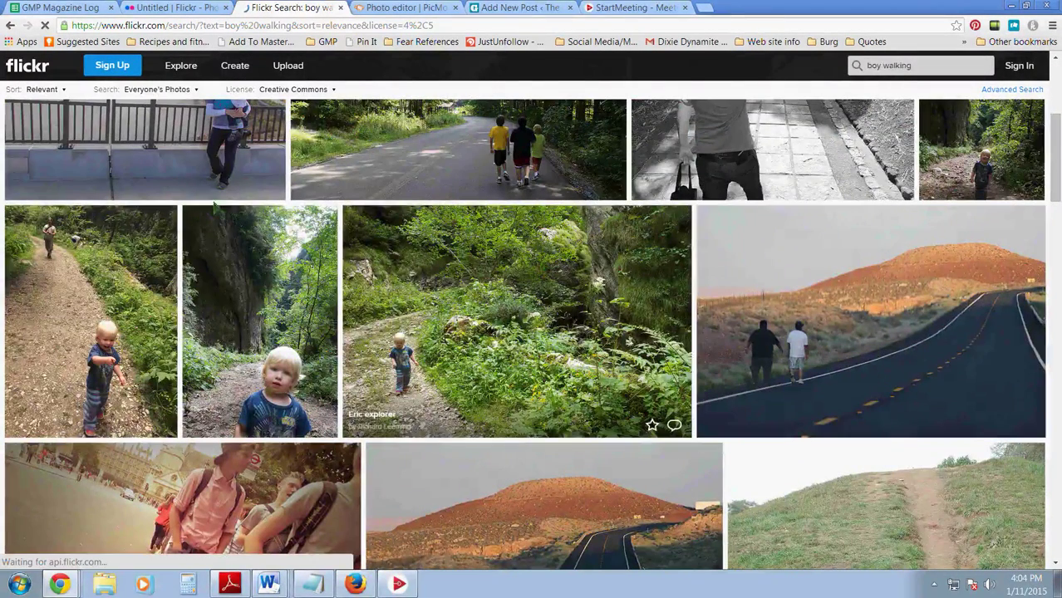
pyautogui.scroll(-4, 285, 236)
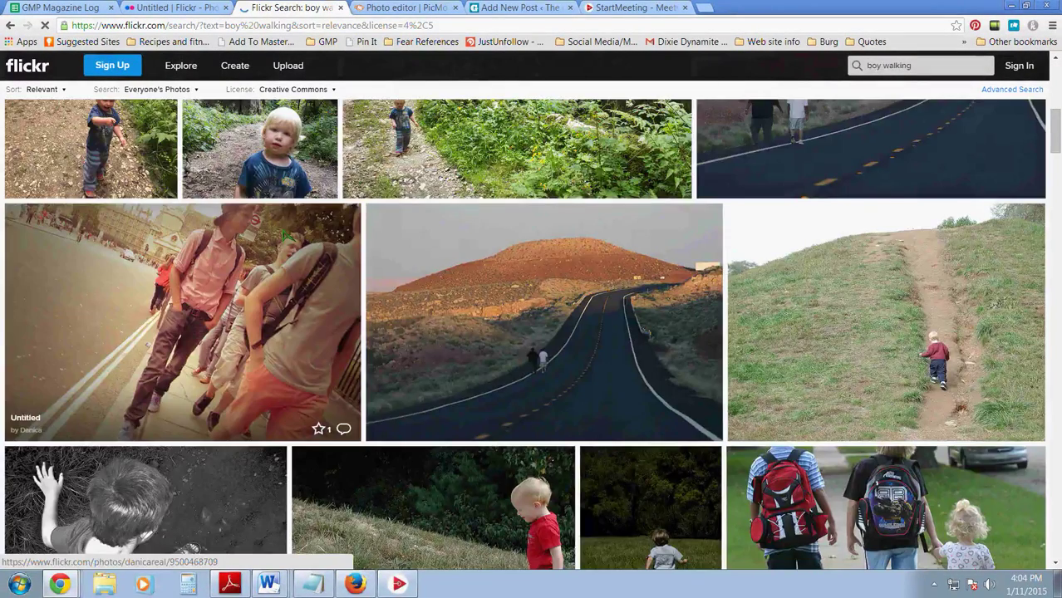
pyautogui.scroll(-5, 284, 236)
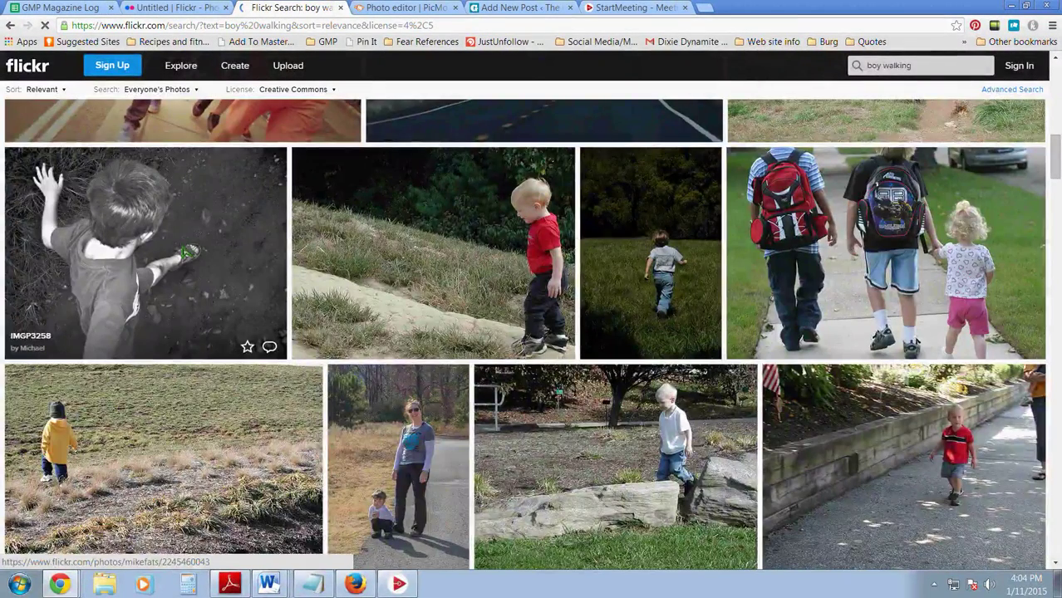
pyautogui.scroll(-2, 191, 253)
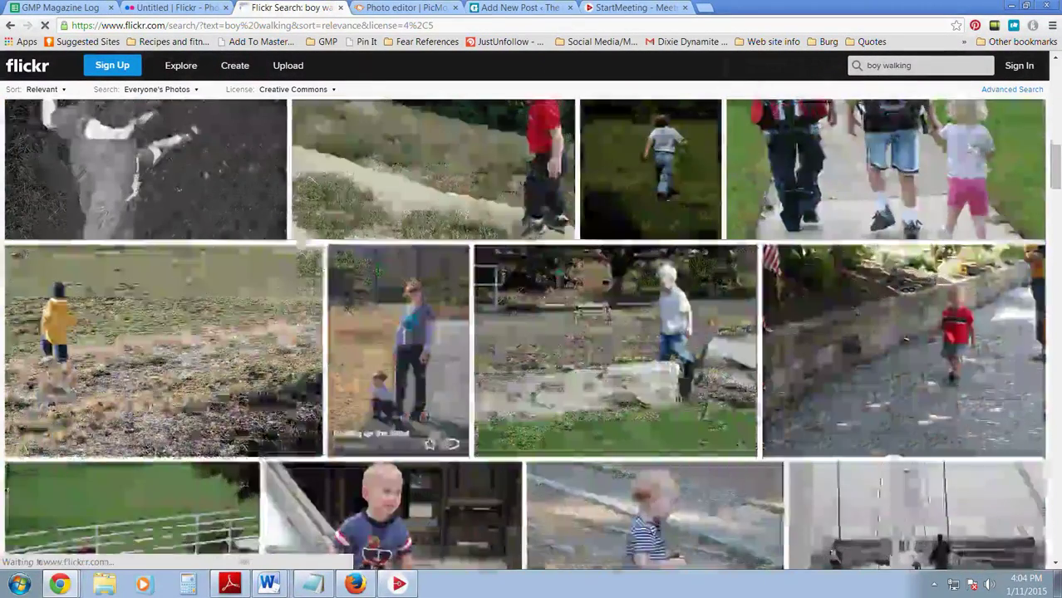
pyautogui.scroll(-4, 383, 309)
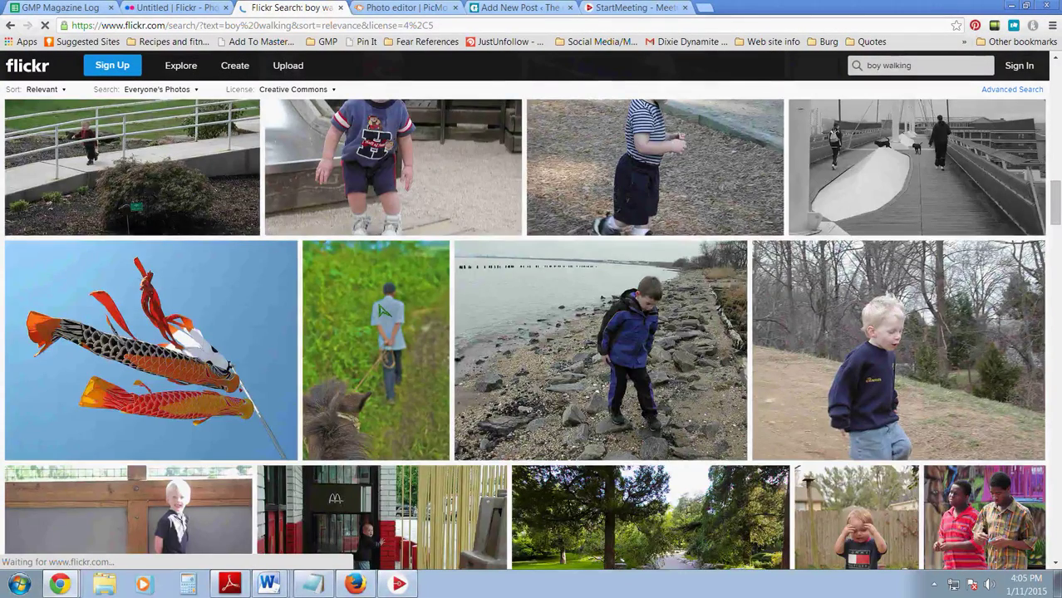
pyautogui.scroll(3, 382, 310)
pyautogui.scroll(4, 382, 311)
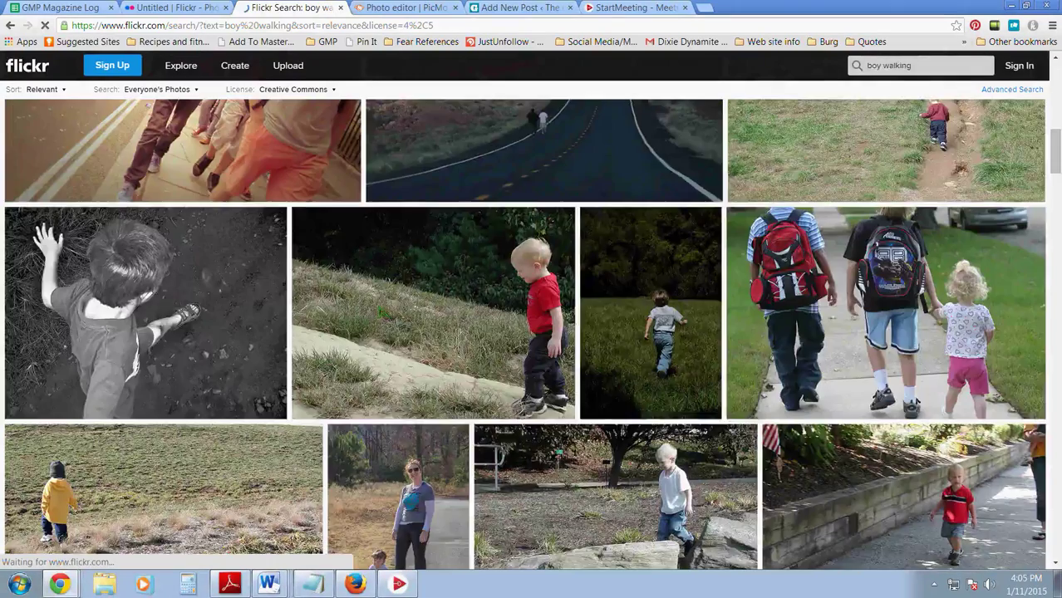
pyautogui.scroll(2, 382, 312)
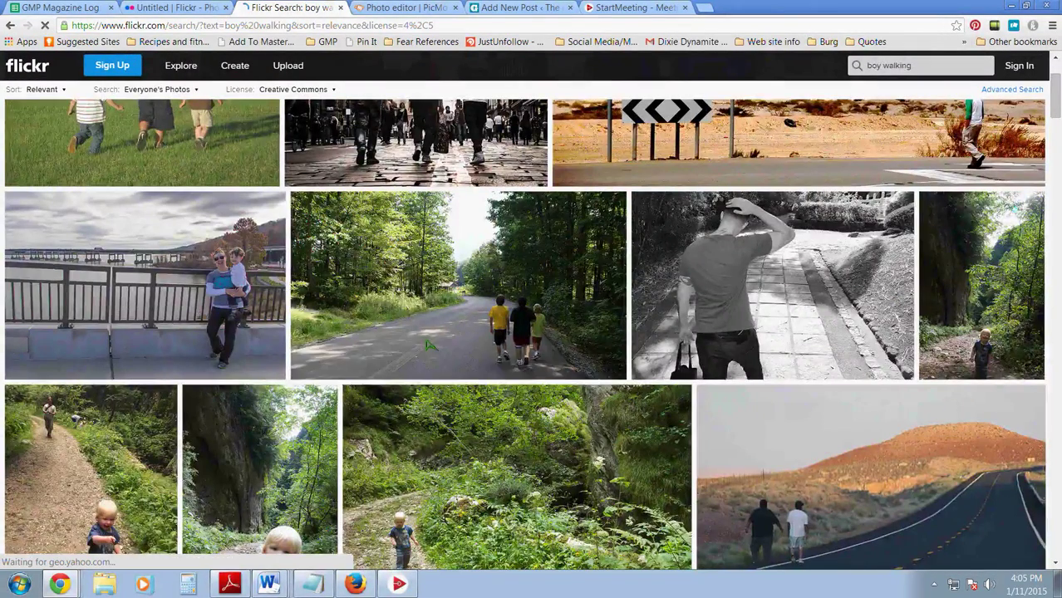
pyautogui.scroll(-4, 430, 344)
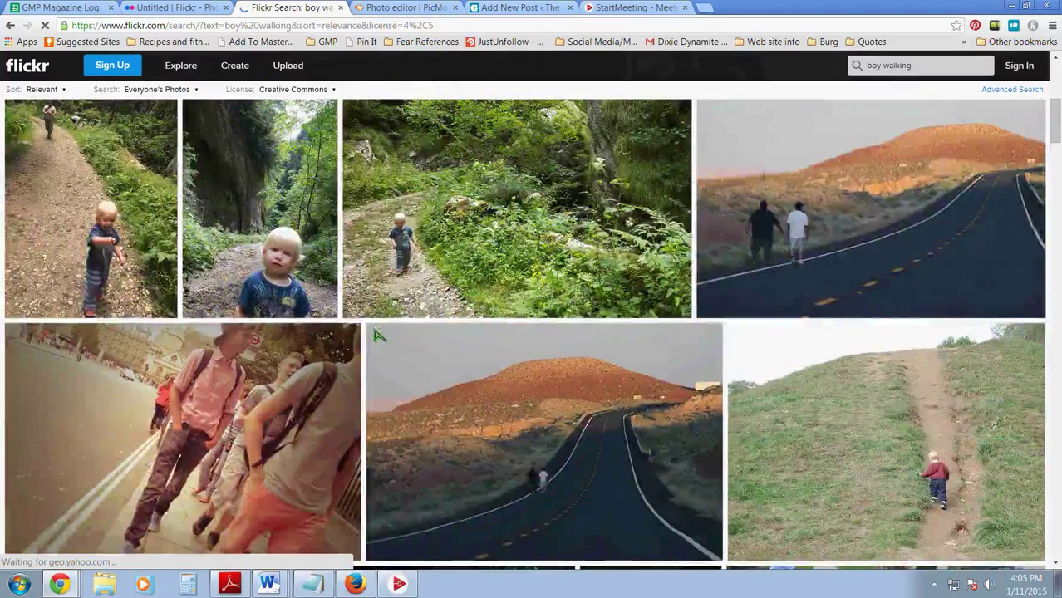
pyautogui.scroll(-7, 183, 440)
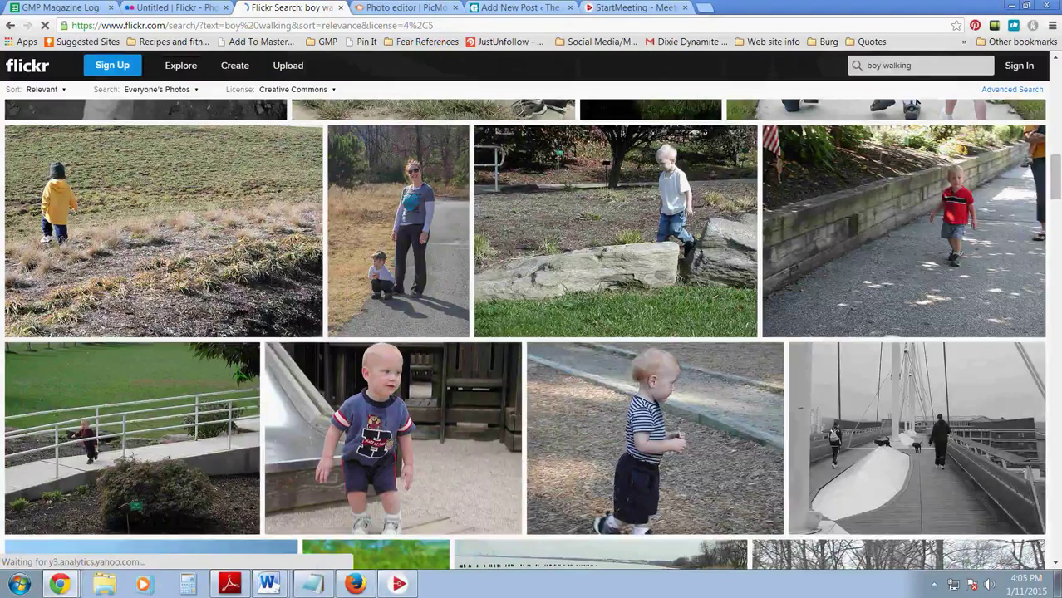
pyautogui.scroll(-2, 183, 440)
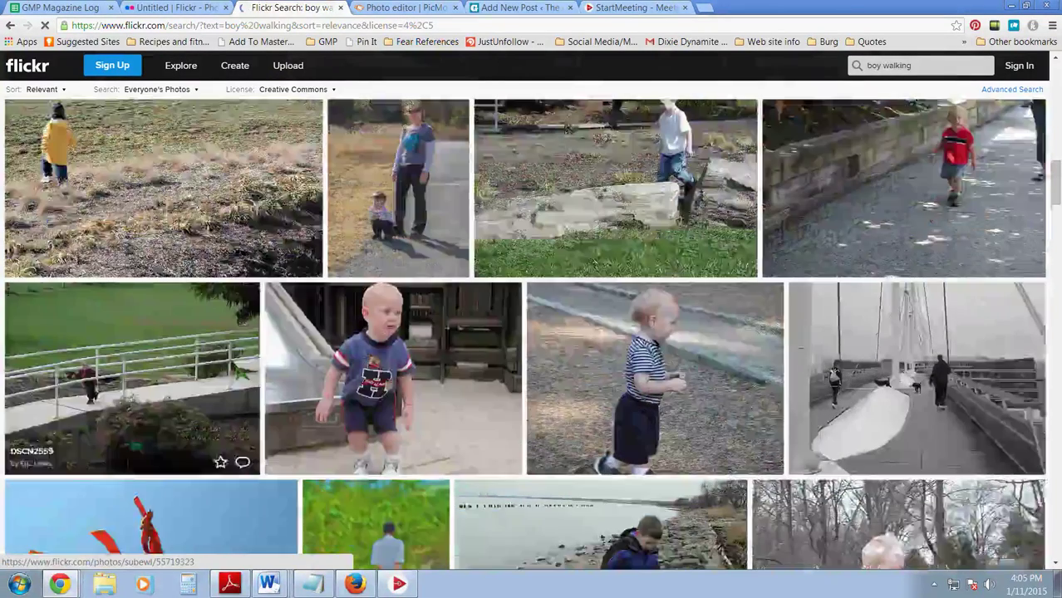
pyautogui.scroll(-3, 525, 333)
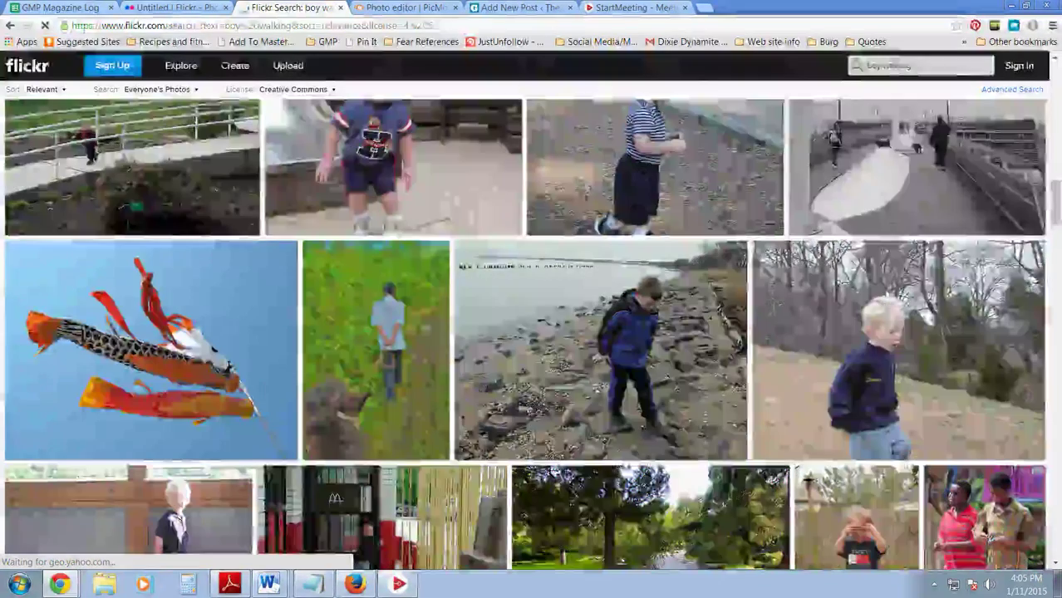
# Step: Browse more of the "boy walking" results, return to the boy on the boardwalk photo, and review its Creative Commons license terms
pyautogui.scroll(-3, 531, 332)
pyautogui.scroll(-2, 373, 356)
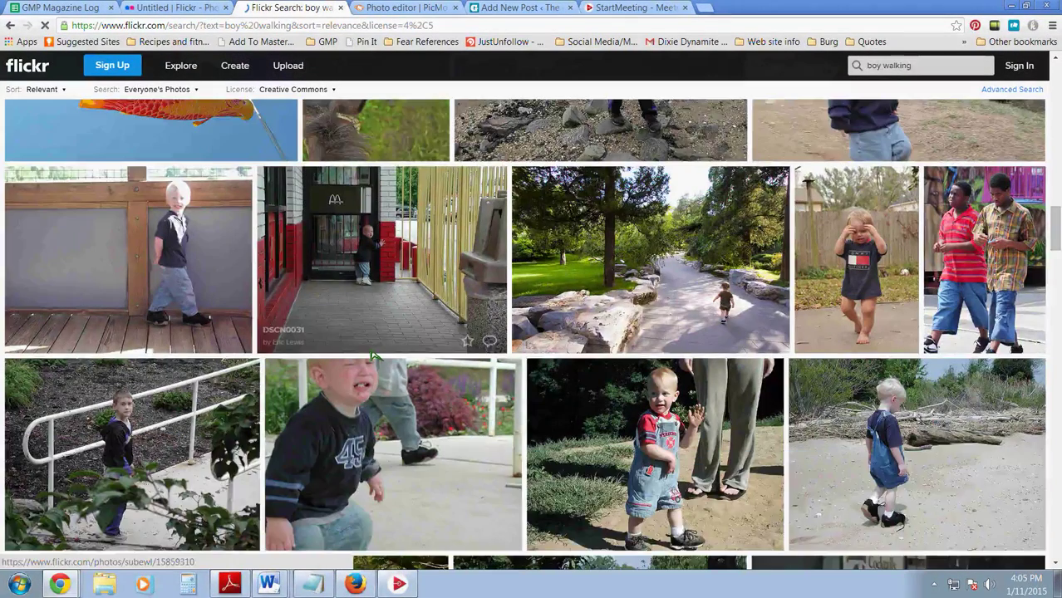
pyautogui.scroll(-2, 372, 355)
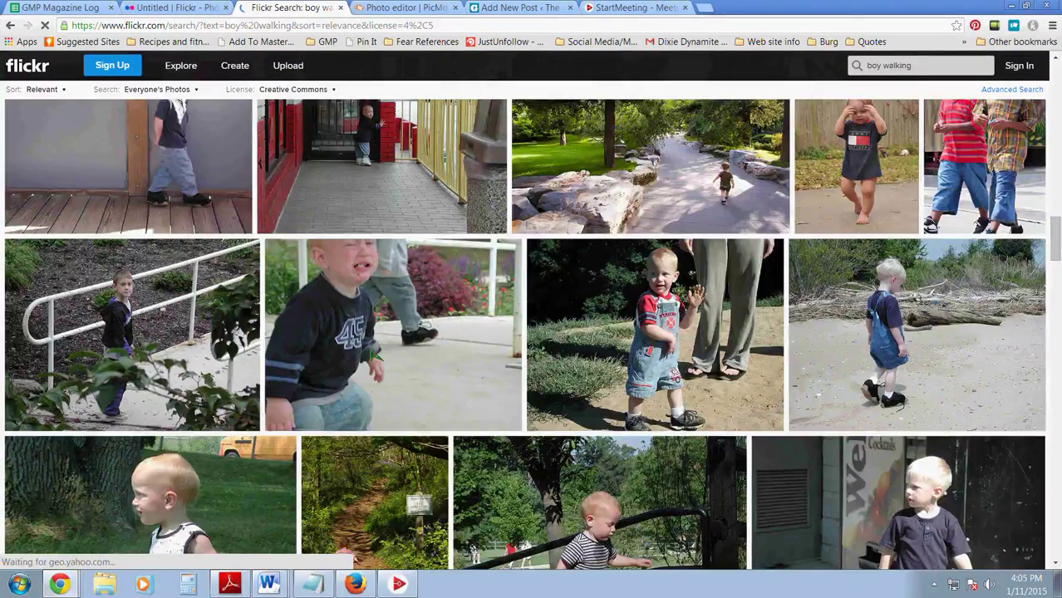
pyautogui.hotkey('ctrl', 'shift', 'Tab')
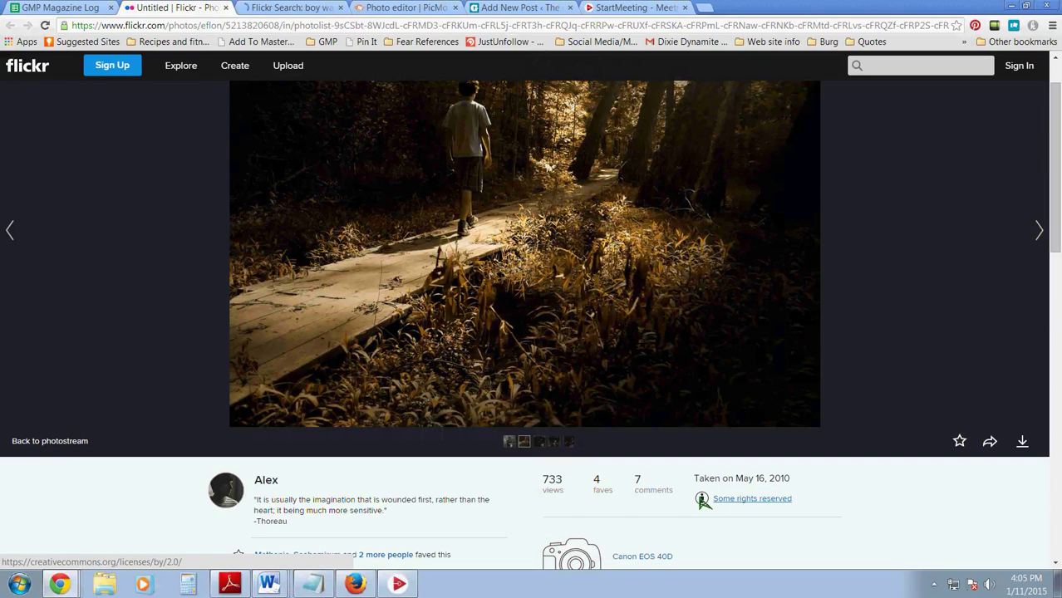
pyautogui.click(738, 503)
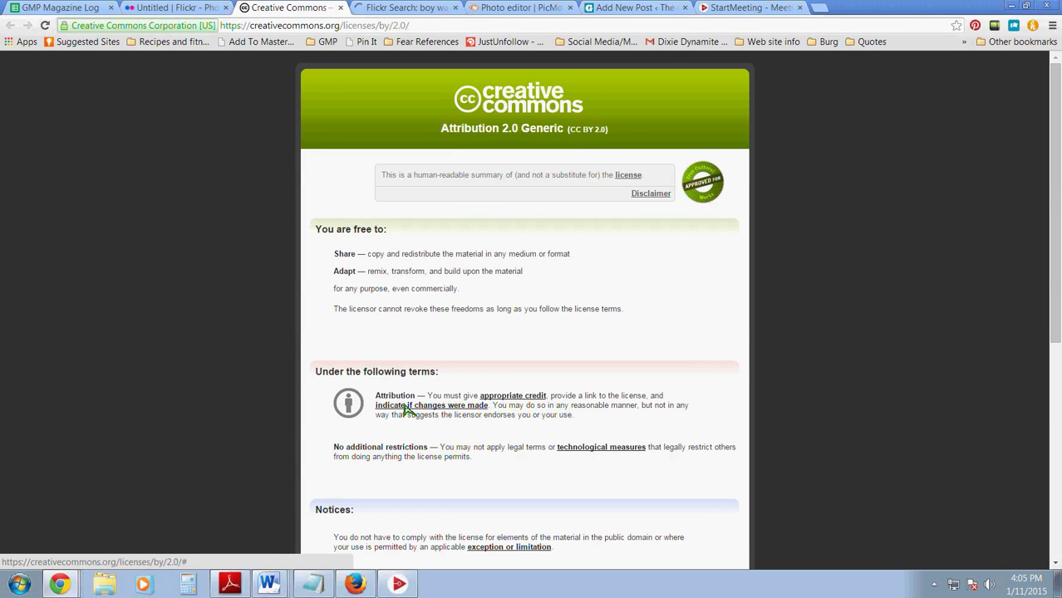
pyautogui.click(340, 8)
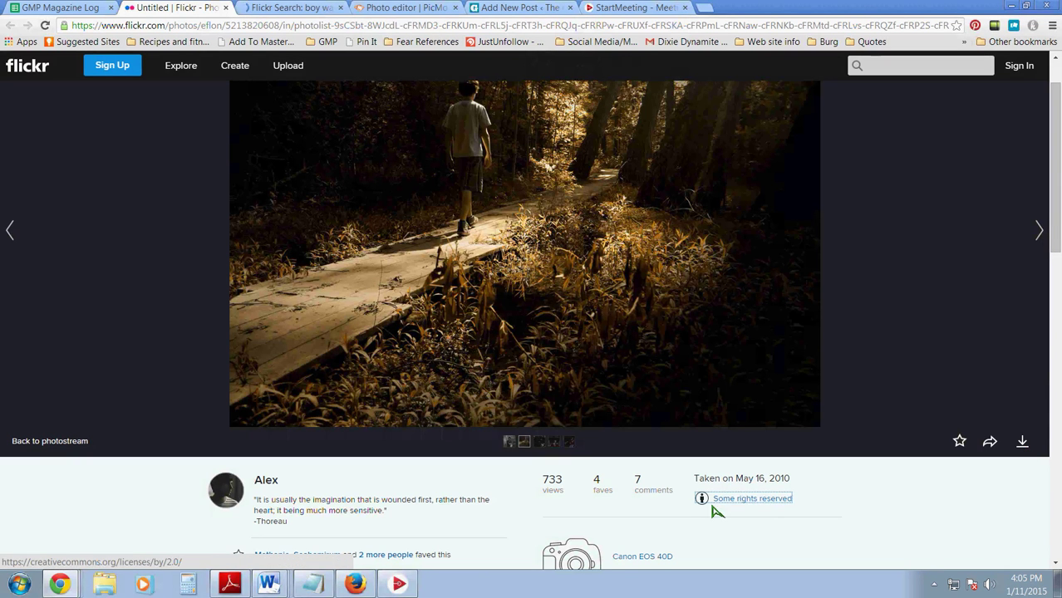
# Step: Download the boardwalk photo in Medium size (640 × 427) and save it as "boy walking" in the GMP to post folder
pyautogui.click(1022, 444)
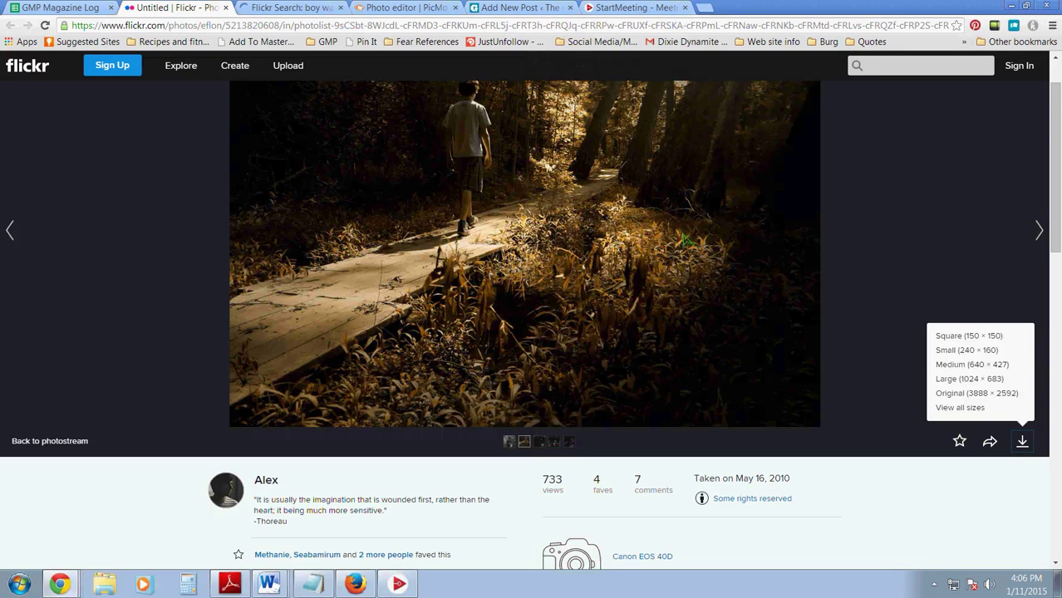
pyautogui.click(1001, 366)
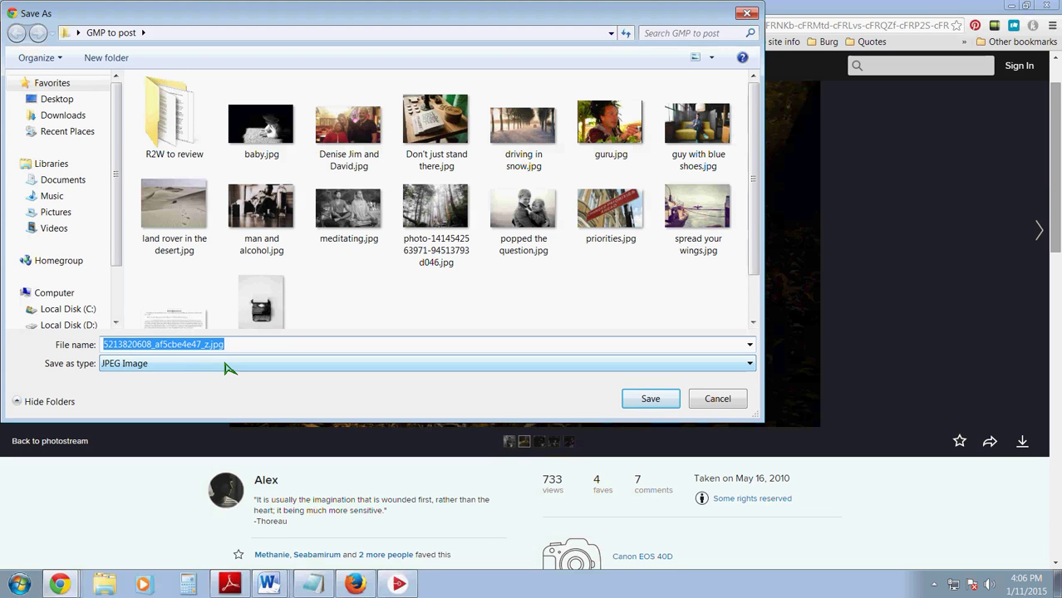
pyautogui.write('boy w')
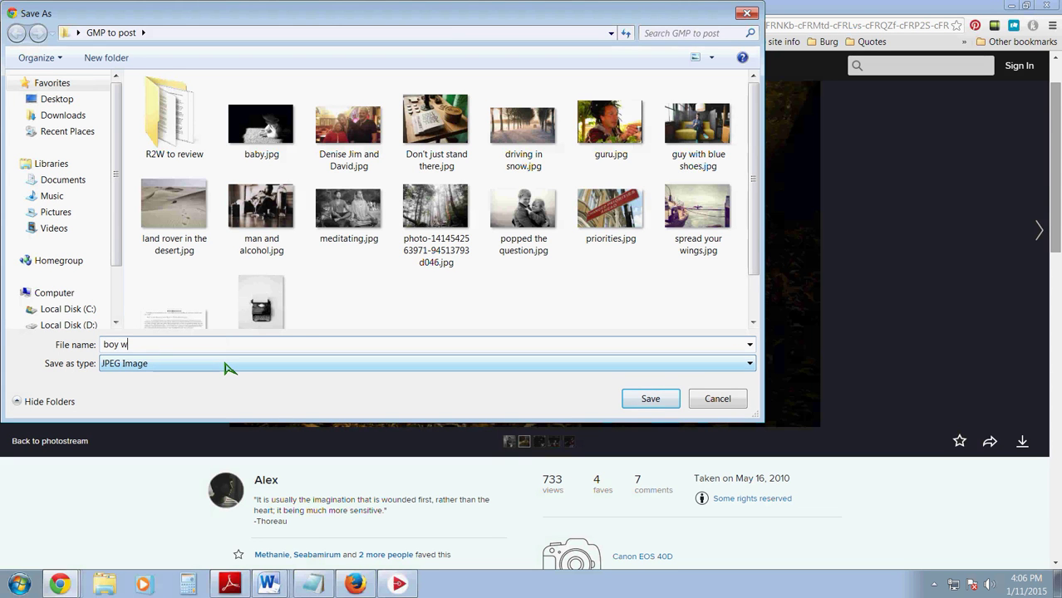
pyautogui.write('alking')
pyautogui.press('Return')
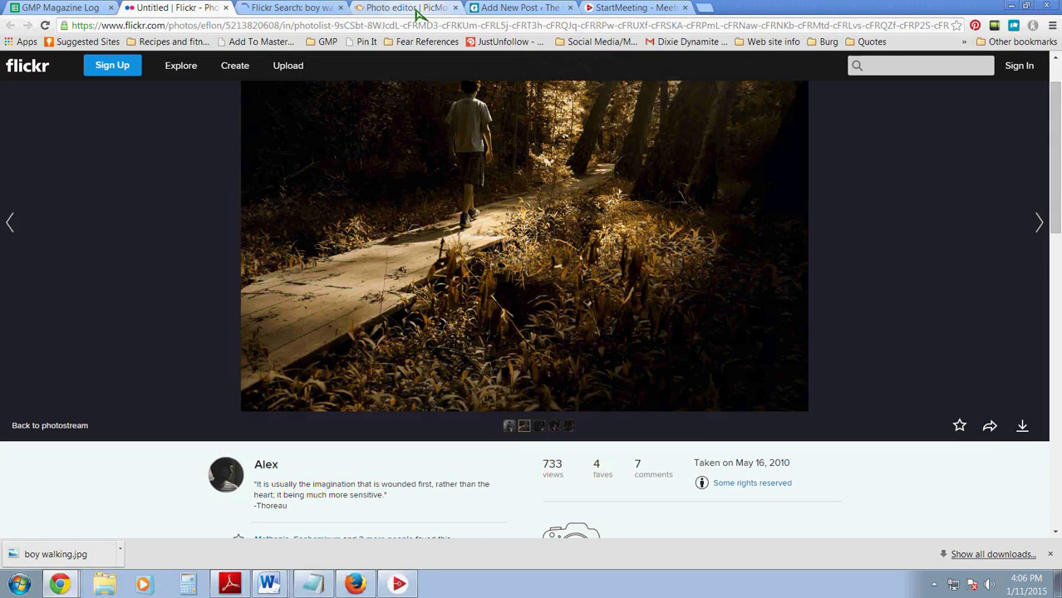
# Step: Switch to PicMonkey and open boy walking.jpg from the GMP to post folder in the photo editor
pyautogui.click(415, 8)
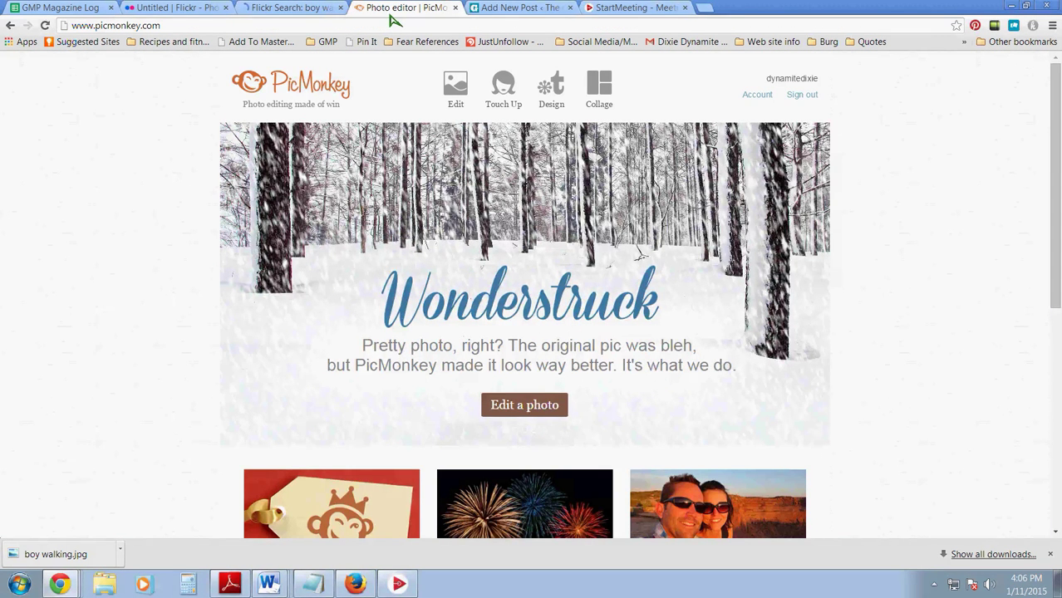
pyautogui.moveTo(444, 98)
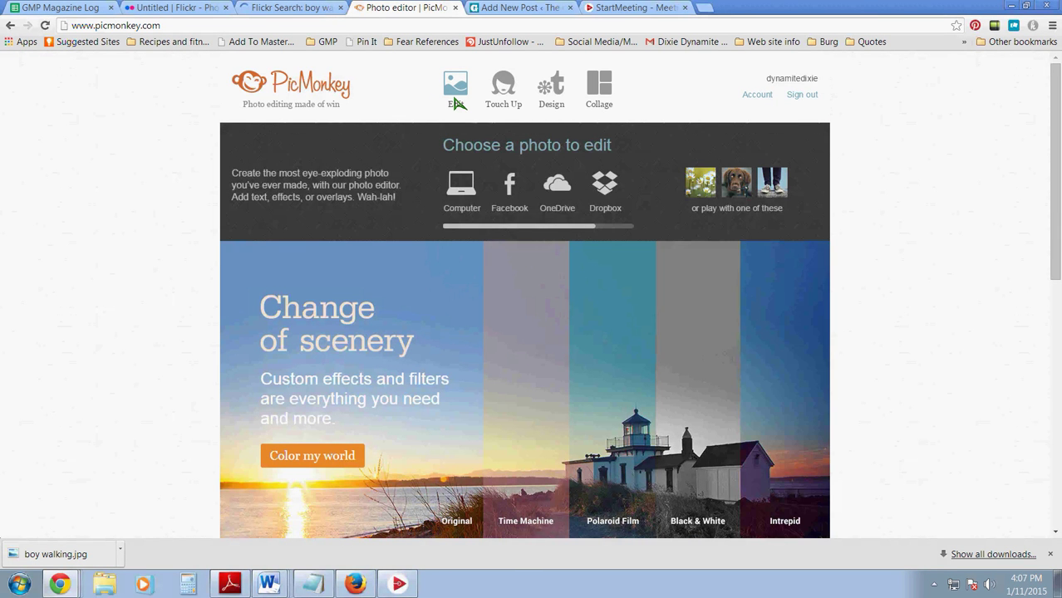
pyautogui.click(456, 103)
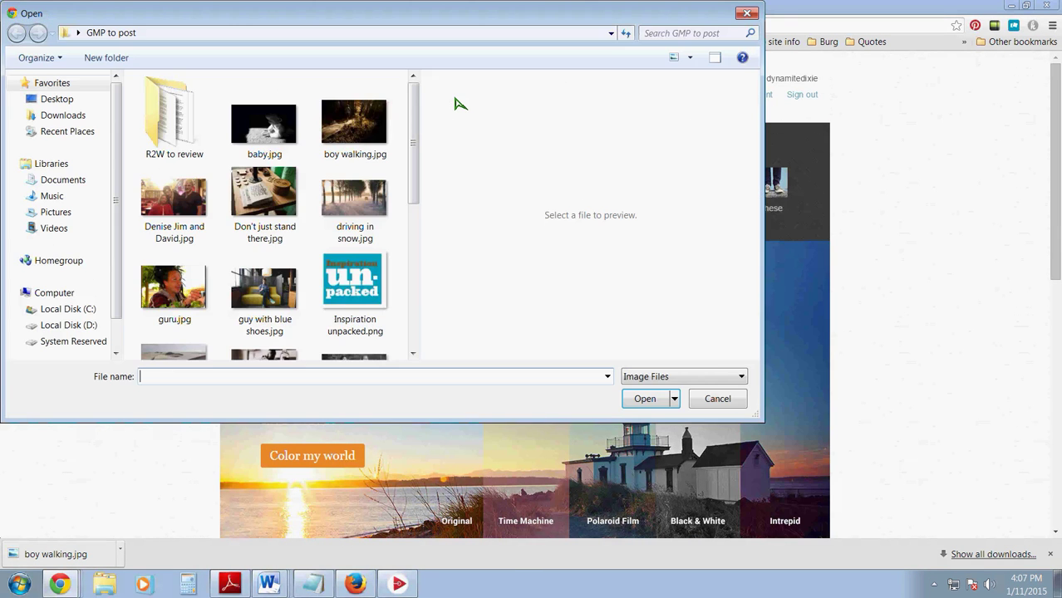
pyautogui.doubleClick(366, 141)
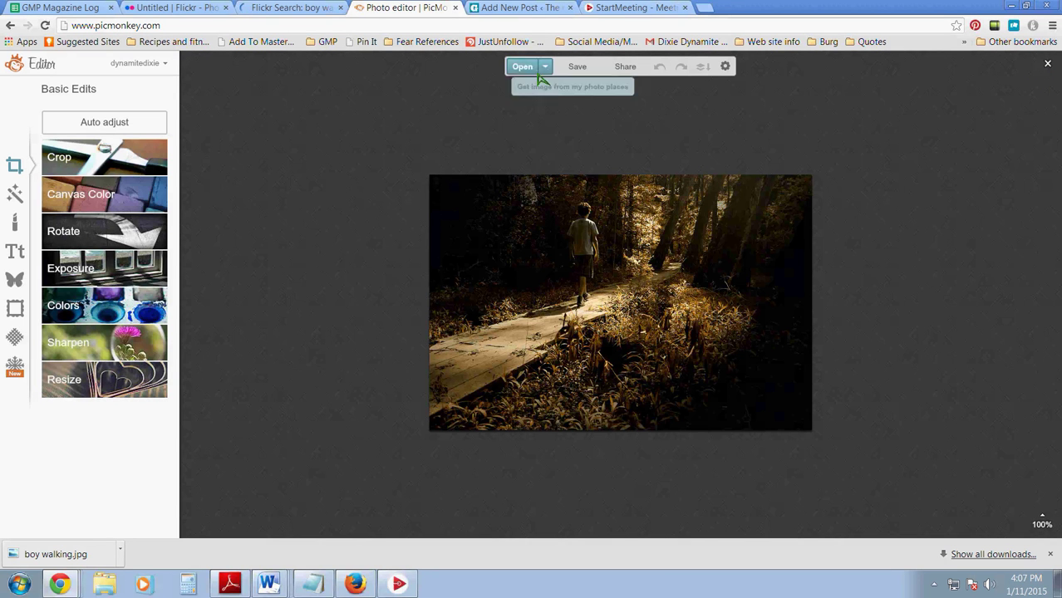
pyautogui.click(106, 381)
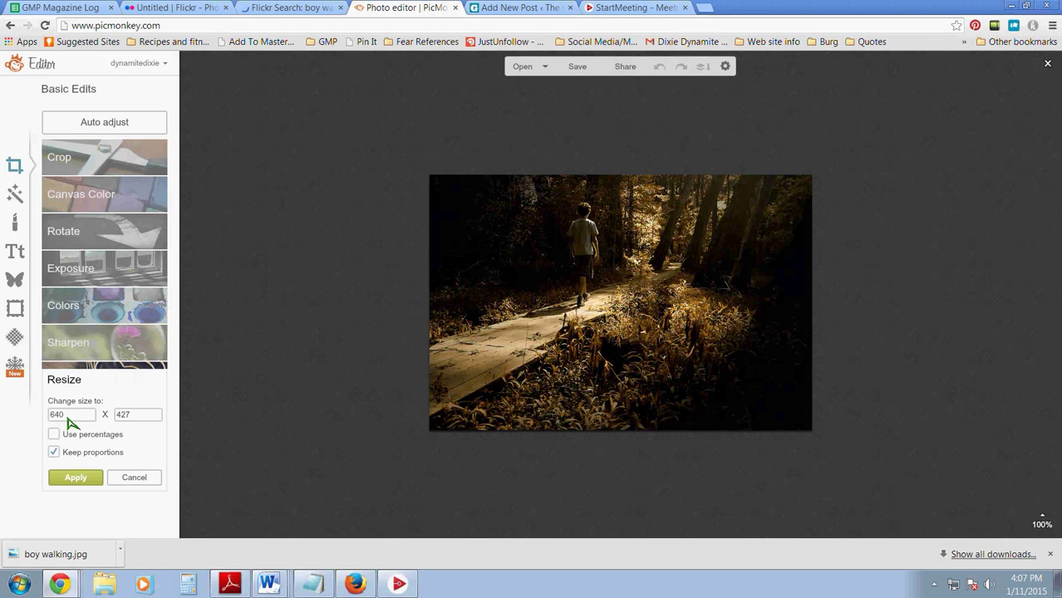
pyautogui.write('588')
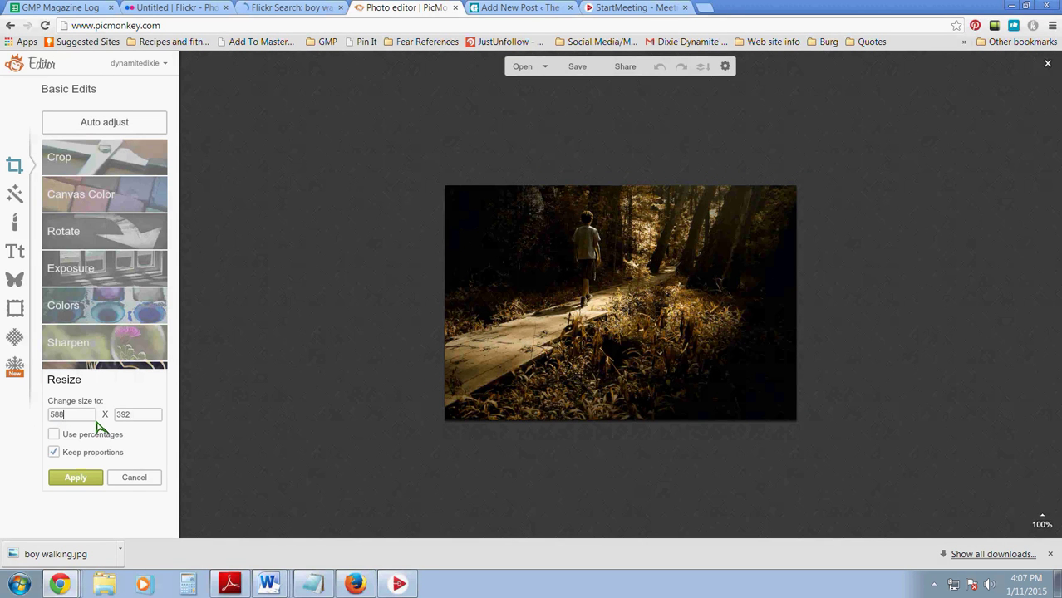
pyautogui.click(138, 479)
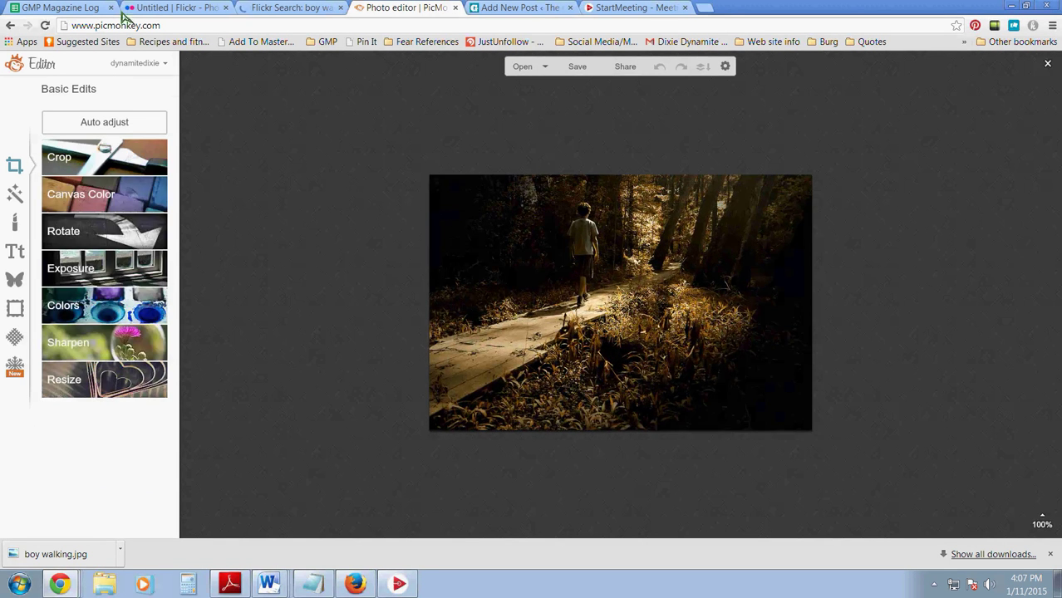
pyautogui.click(121, 156)
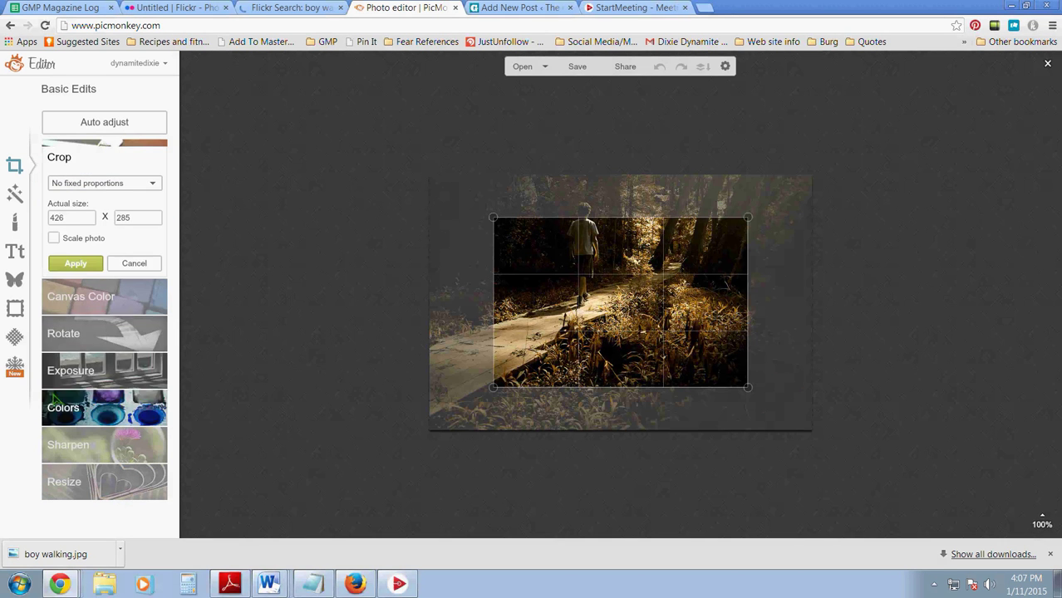
pyautogui.moveTo(83, 223); pyautogui.dragTo(42, 219)
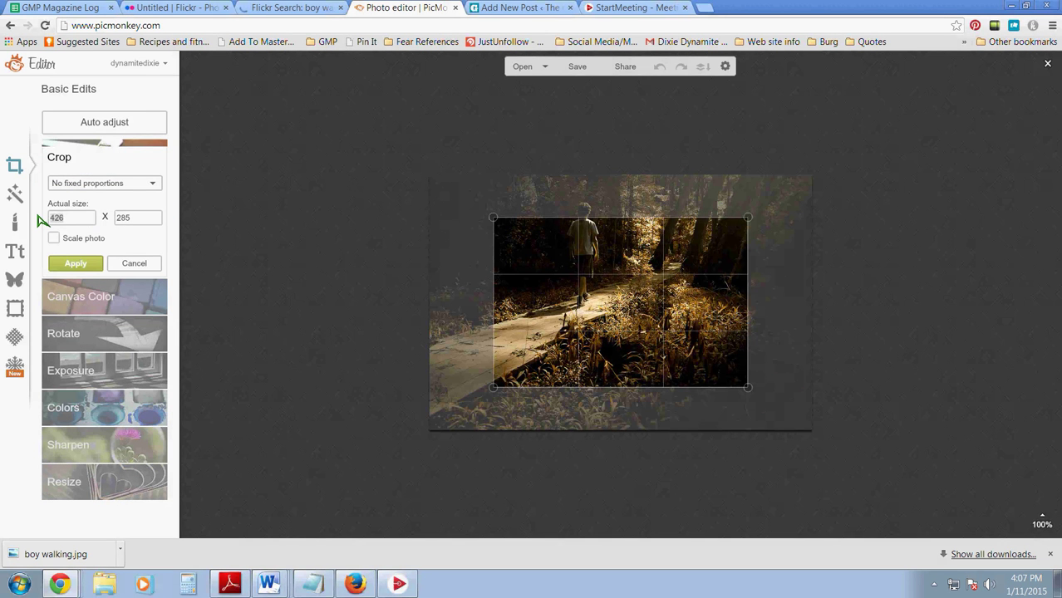
pyautogui.write('588')
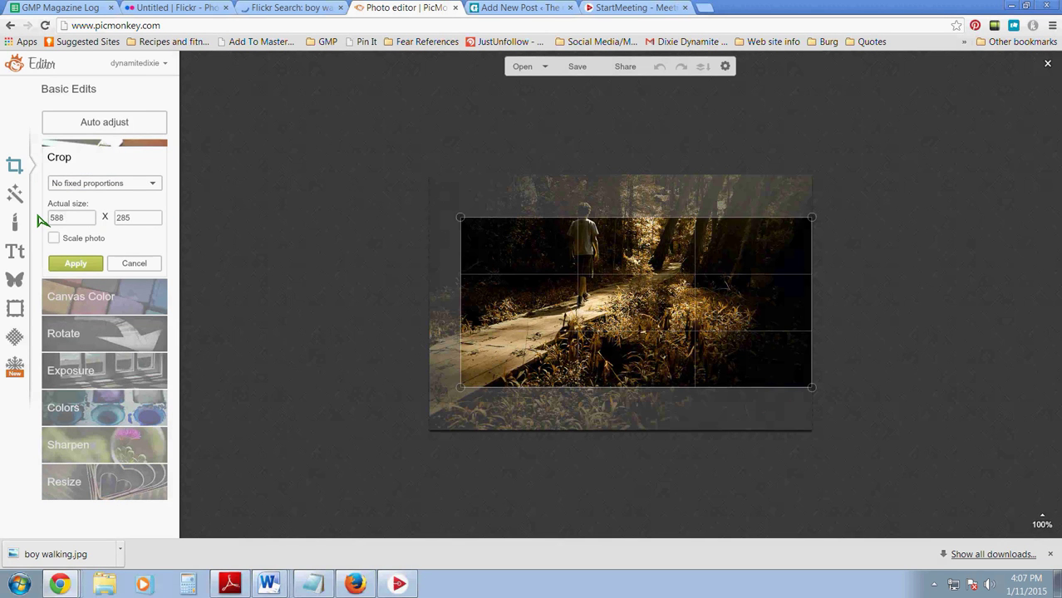
pyautogui.press('Tab')
pyautogui.write('350')
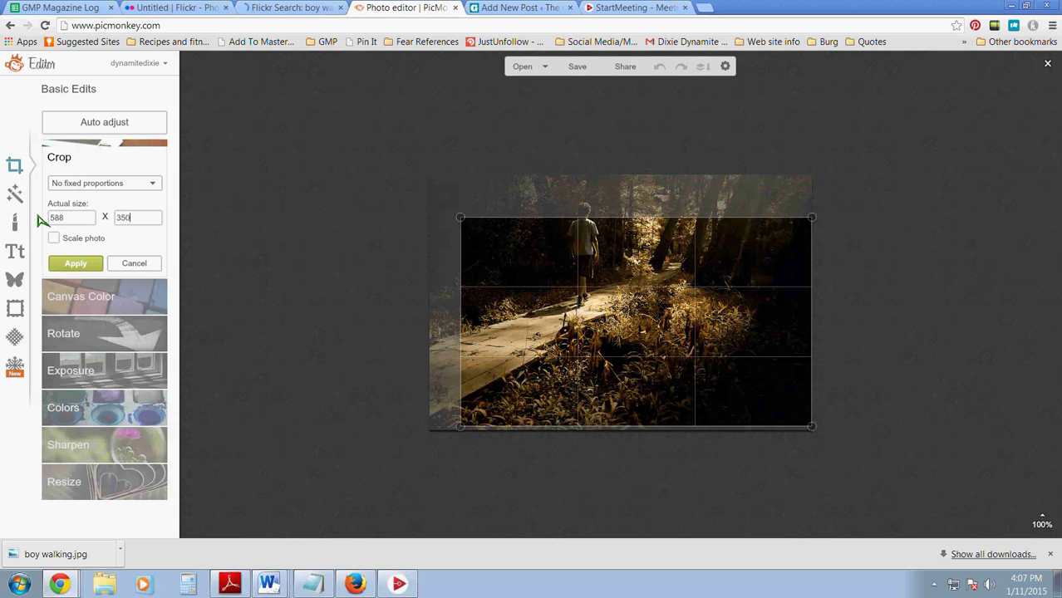
pyautogui.moveTo(579, 327); pyautogui.dragTo(548, 274)
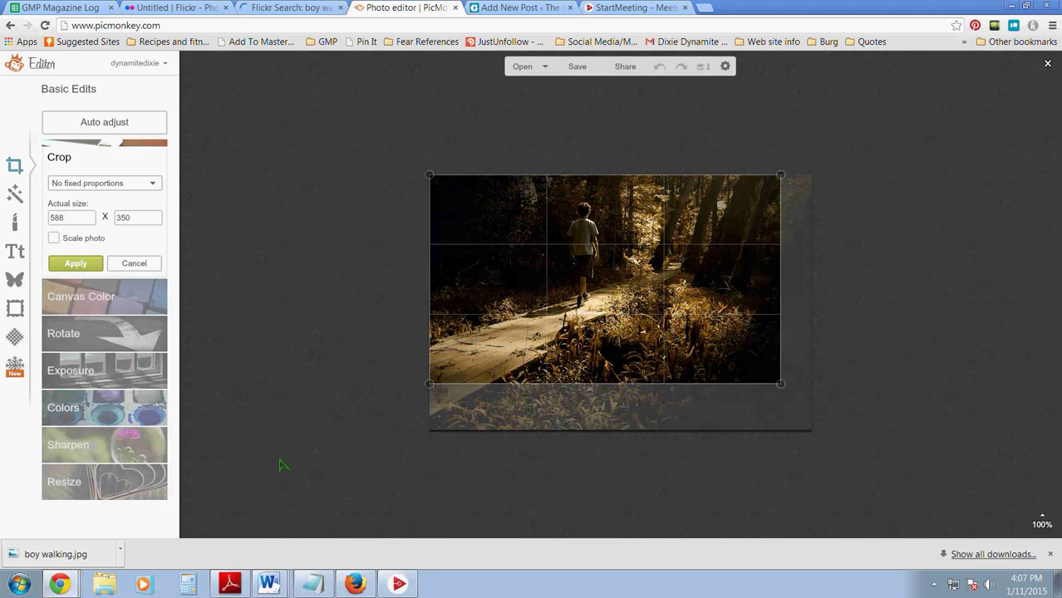
pyautogui.click(137, 264)
pyautogui.click(121, 388)
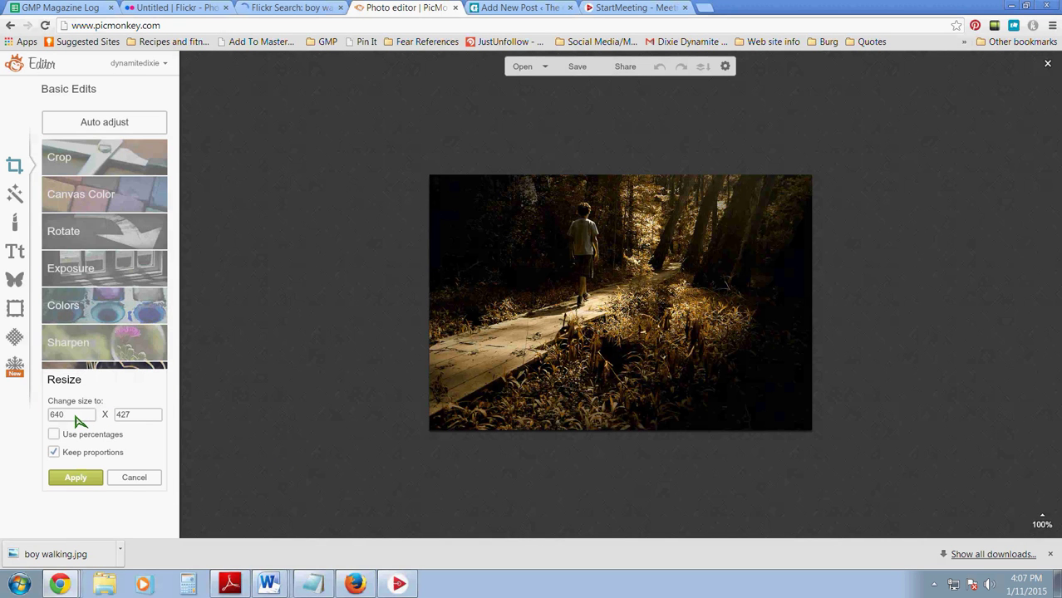
pyautogui.click(133, 478)
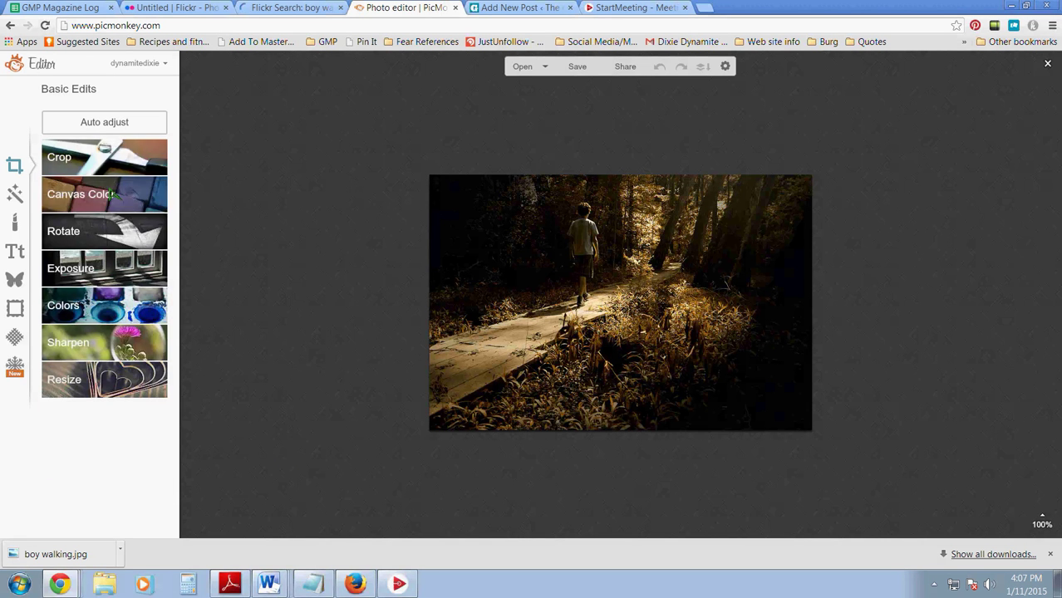
# Step: Crop the photo to 588 x 350 without fixed proportions, with the crop frame placed at the photo's upper-left corner
pyautogui.click(114, 151)
pyautogui.moveTo(85, 221); pyautogui.dragTo(30, 222)
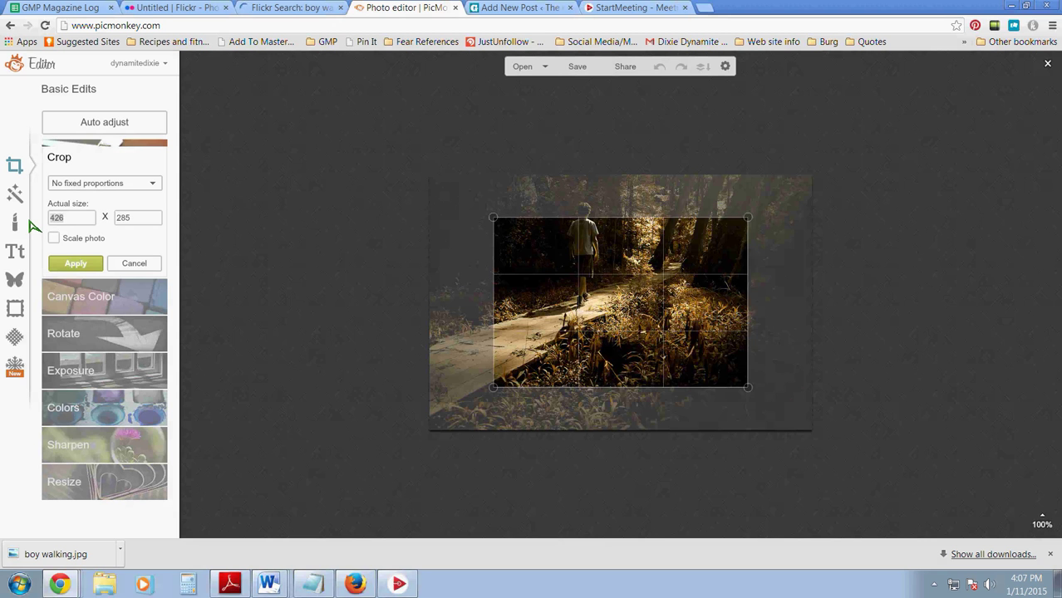
pyautogui.write('588')
pyautogui.press('Tab')
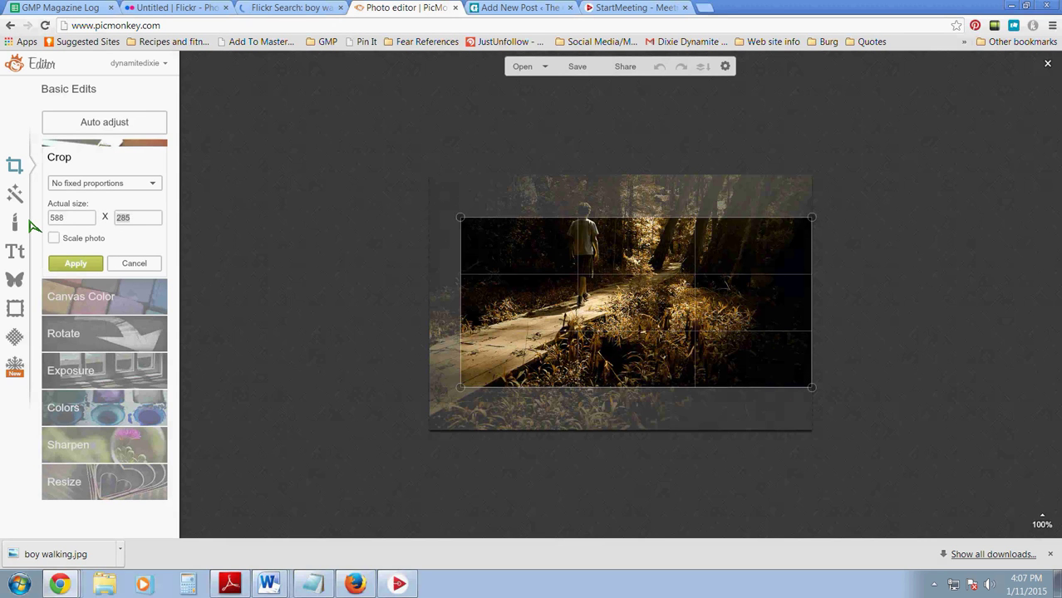
pyautogui.write('350')
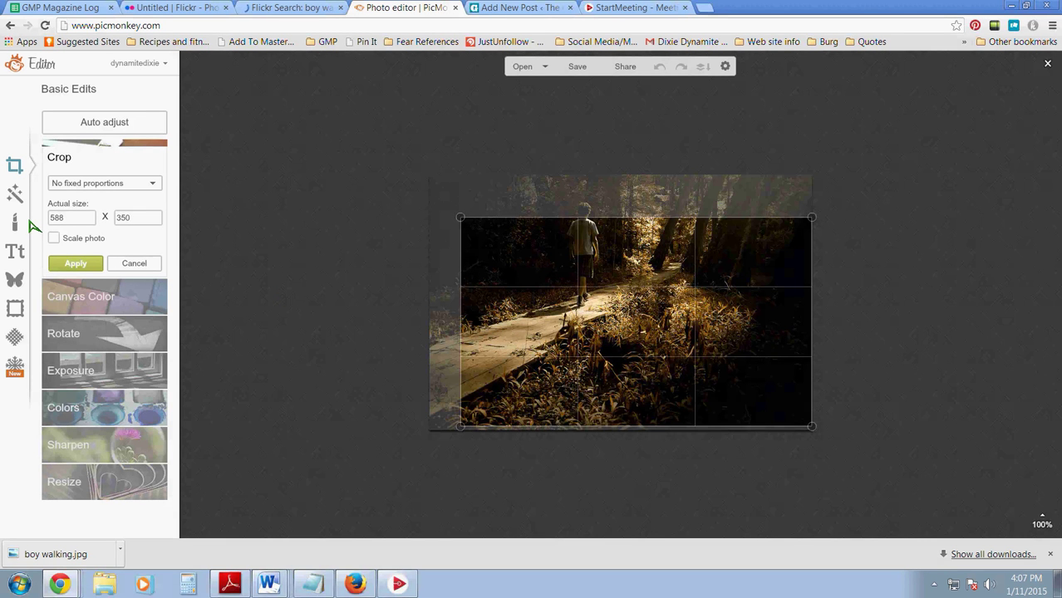
pyautogui.moveTo(531, 314); pyautogui.dragTo(495, 245)
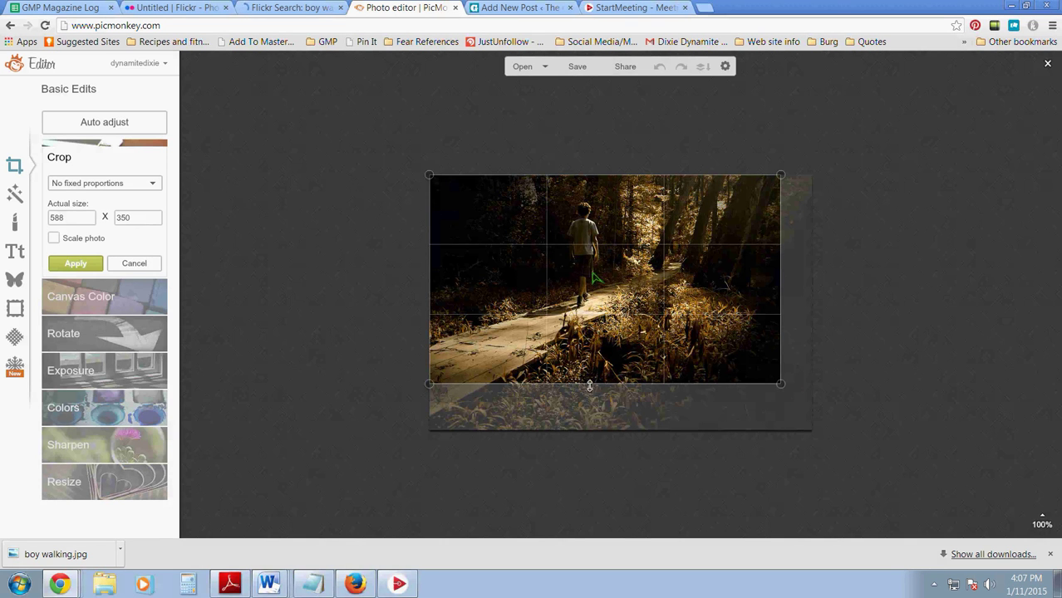
pyautogui.click(92, 268)
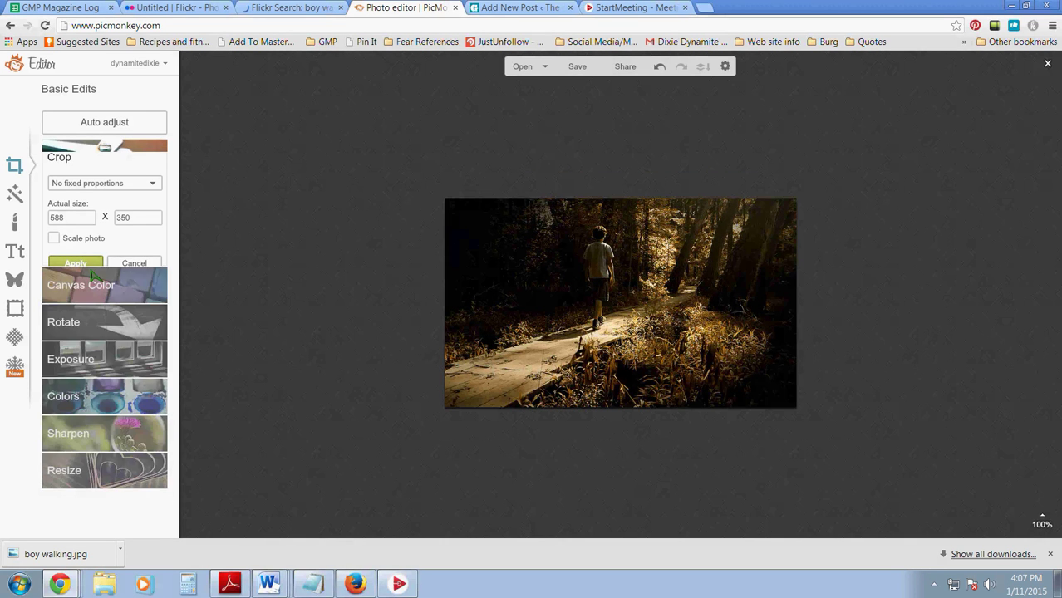
# Step: Save the cropped photo to the computer as boy walking.jpg in the GMP to post folder, replacing the existing file
pyautogui.click(585, 73)
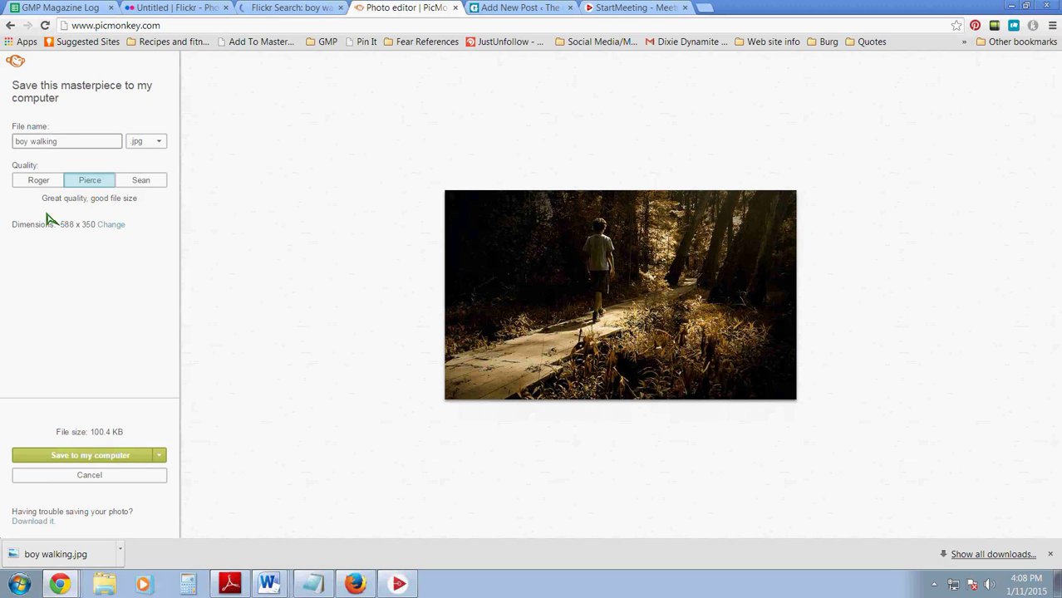
pyautogui.click(112, 459)
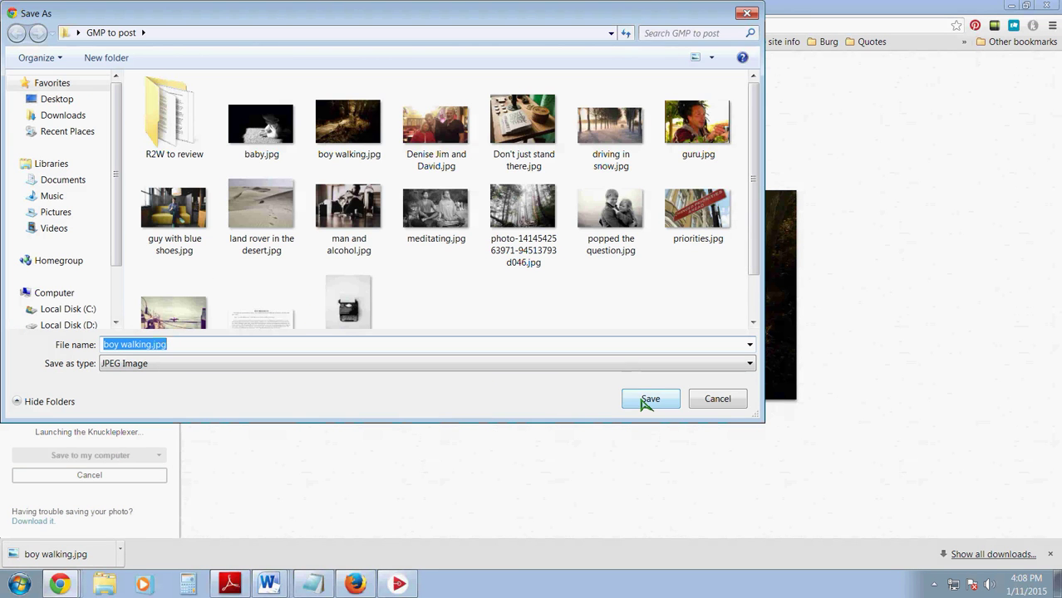
pyautogui.click(645, 400)
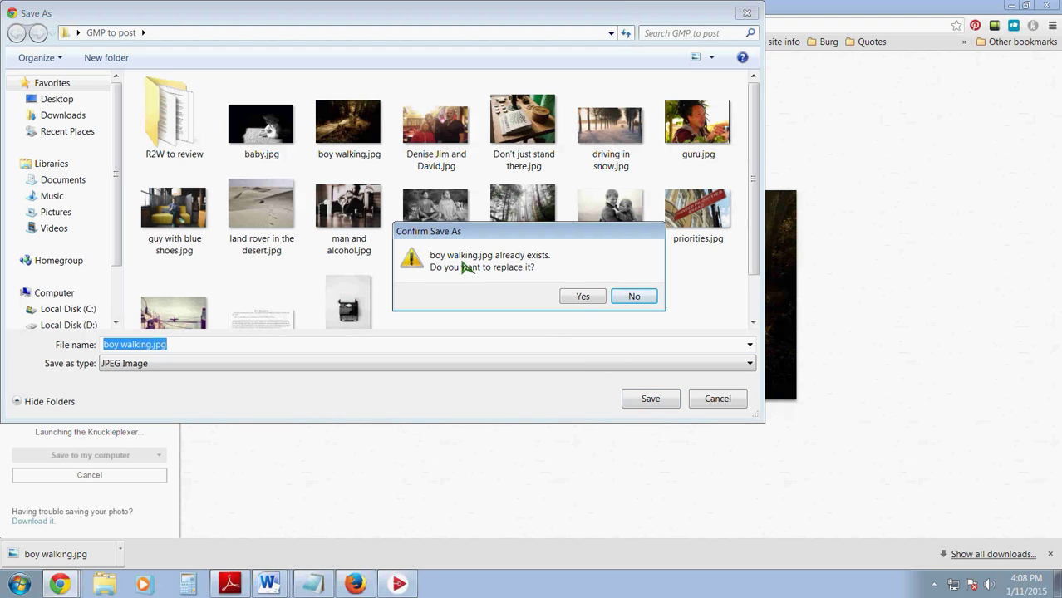
pyautogui.click(582, 297)
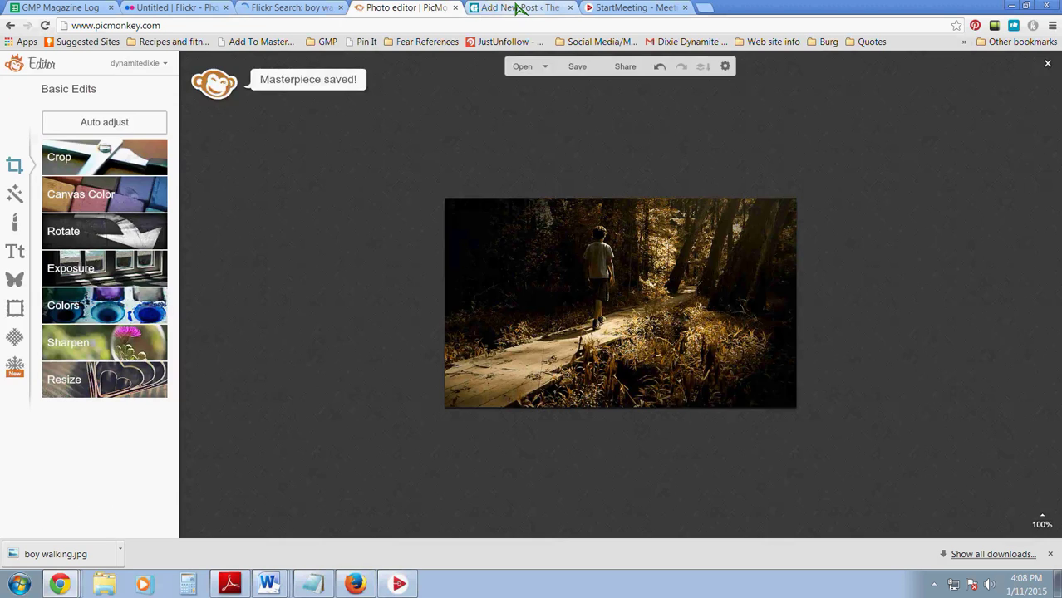
# Step: Switch to the new WordPress post, open its permalink slug for editing, check the "-dg" ending, and accept the slug
pyautogui.click(519, 8)
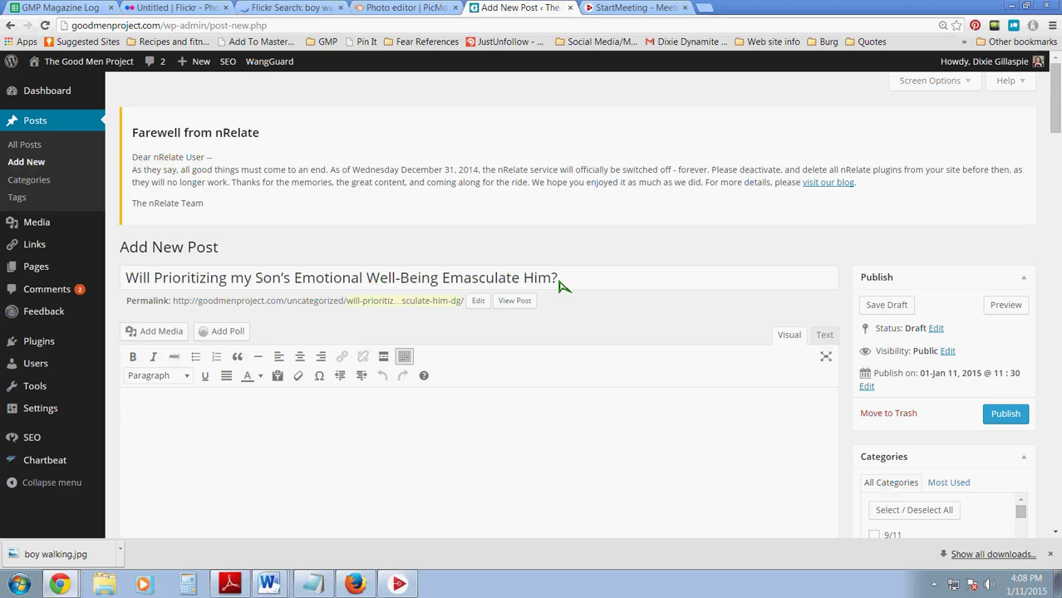
pyautogui.click(478, 301)
pyautogui.press('End')
pyautogui.write('-dg')
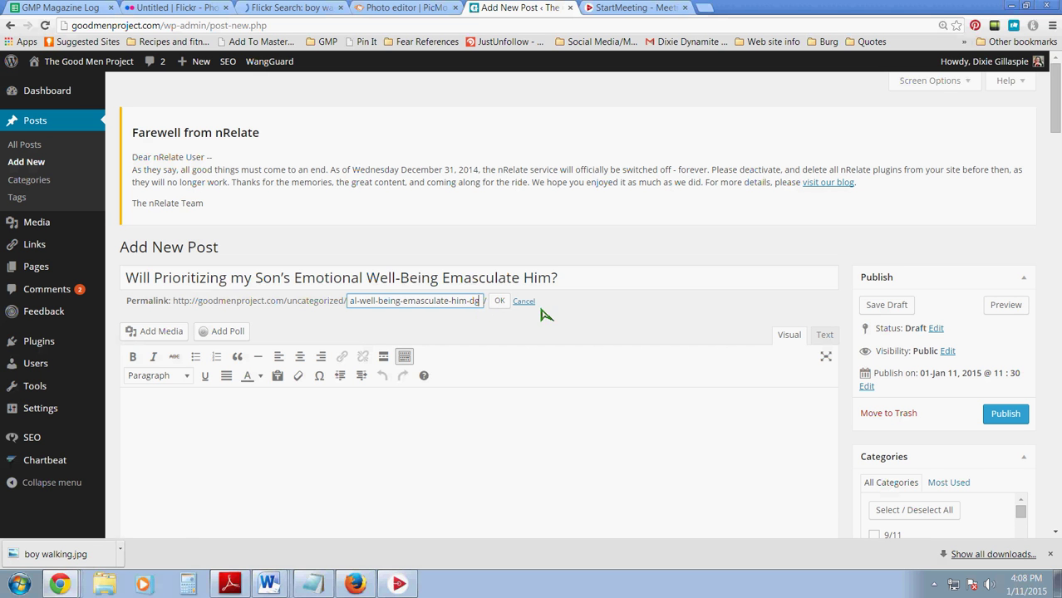
pyautogui.click(501, 301)
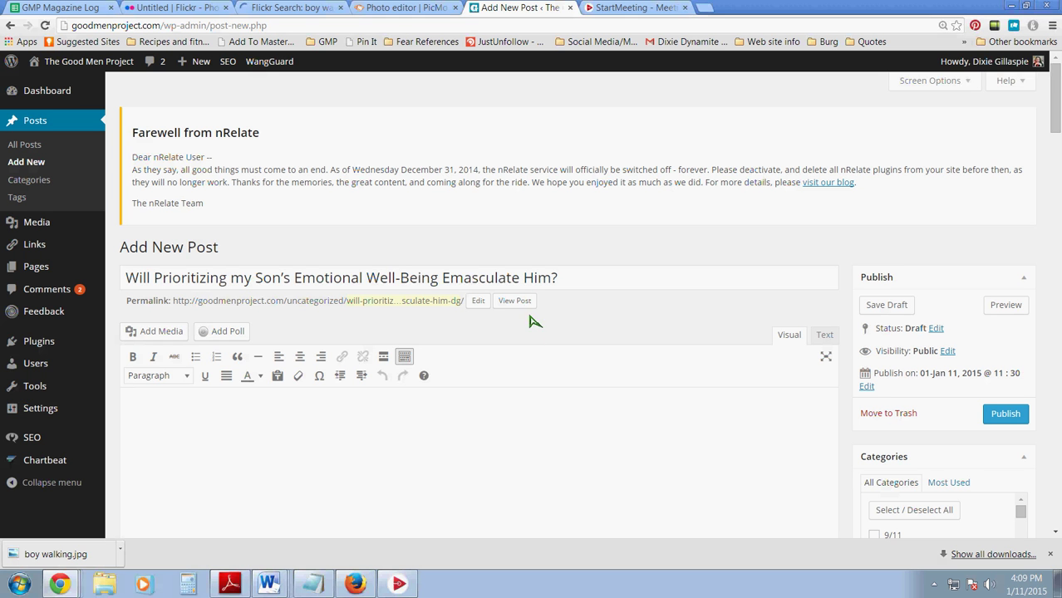
# Step: Check the open Flickr search and source photo pages, and return to the new WordPress post
pyautogui.click(479, 417)
pyautogui.click(263, 9)
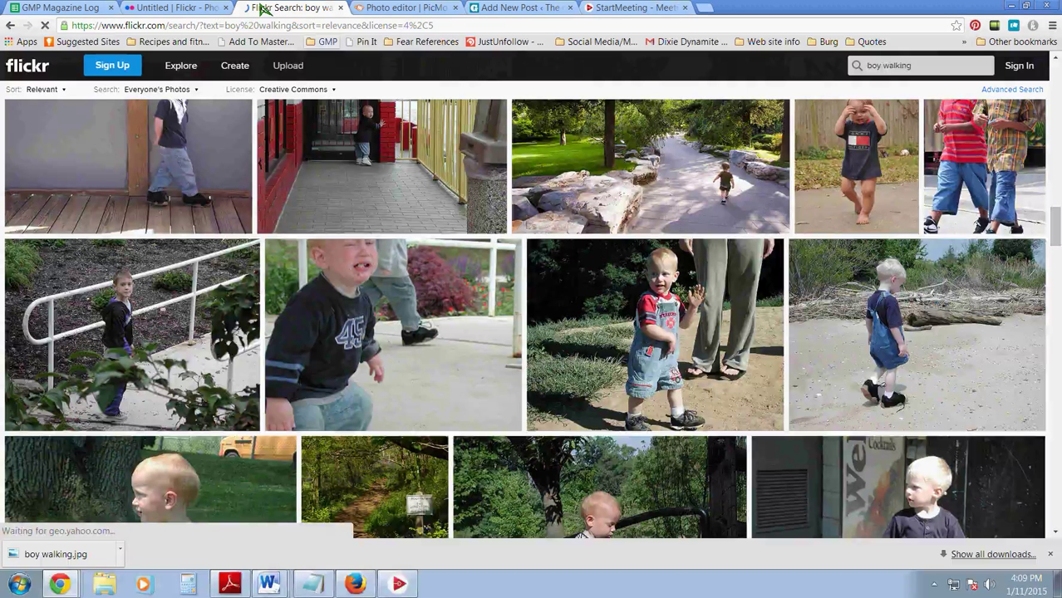
pyautogui.click(189, 8)
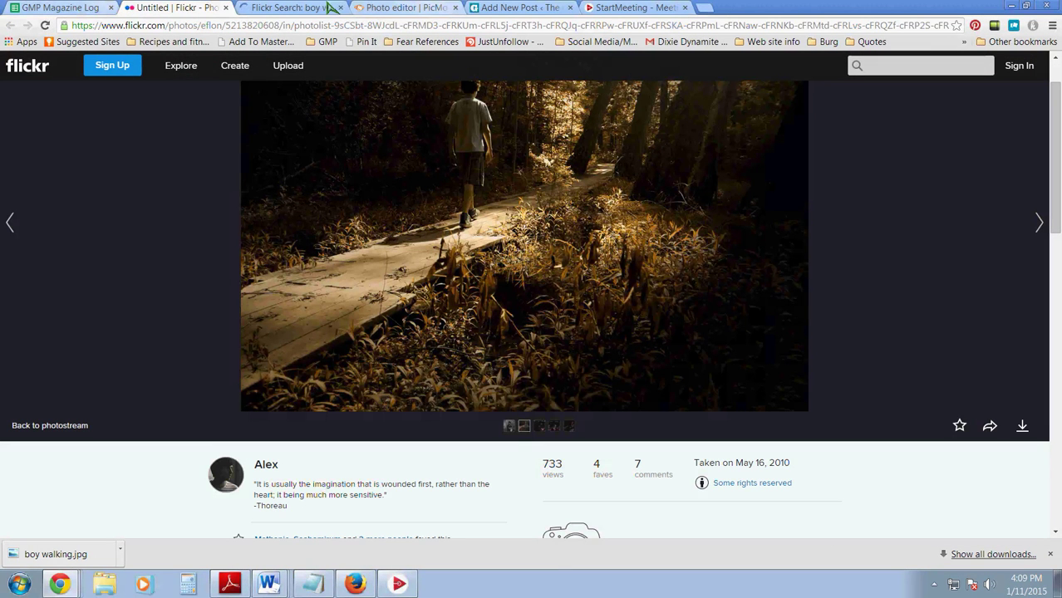
pyautogui.click(490, 7)
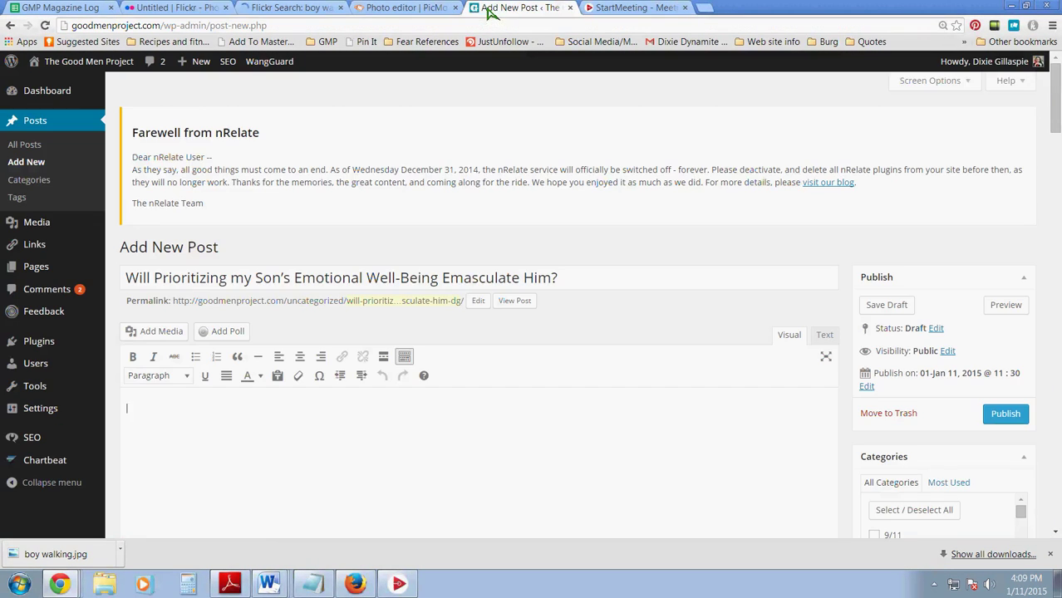
# Step: Upload boy walking.jpg from the GMP to post folder and insert it into the post body, centered at full size
pyautogui.click(317, 416)
pyautogui.click(177, 335)
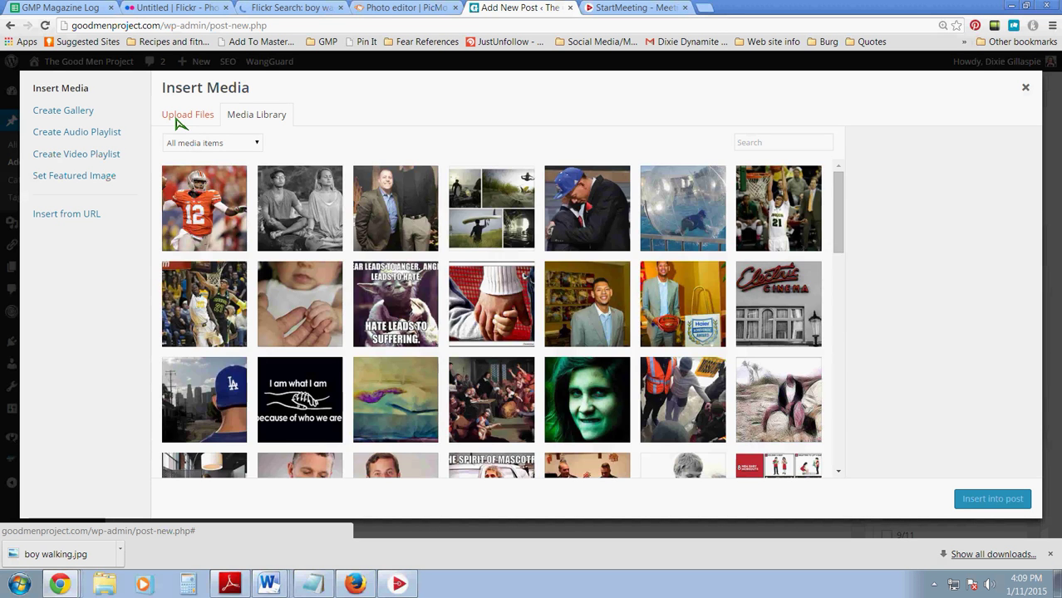
pyautogui.click(178, 119)
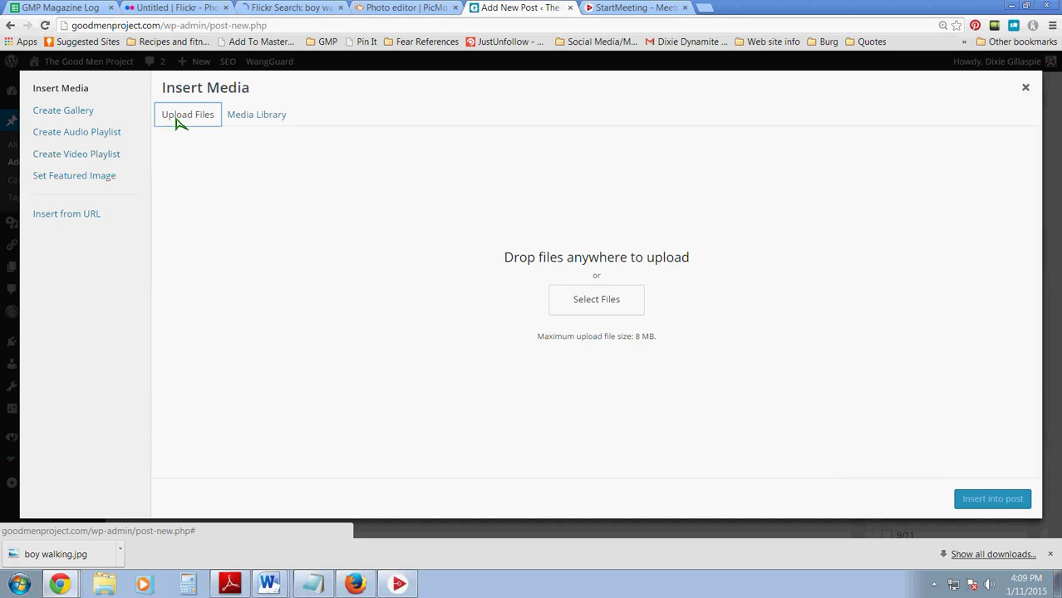
pyautogui.click(613, 304)
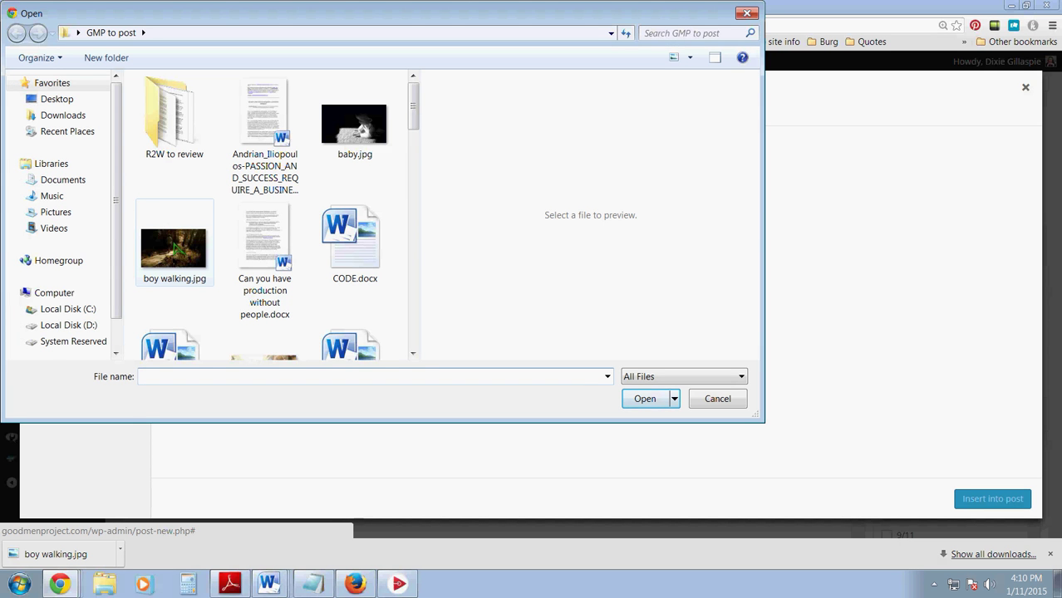
pyautogui.doubleClick(163, 262)
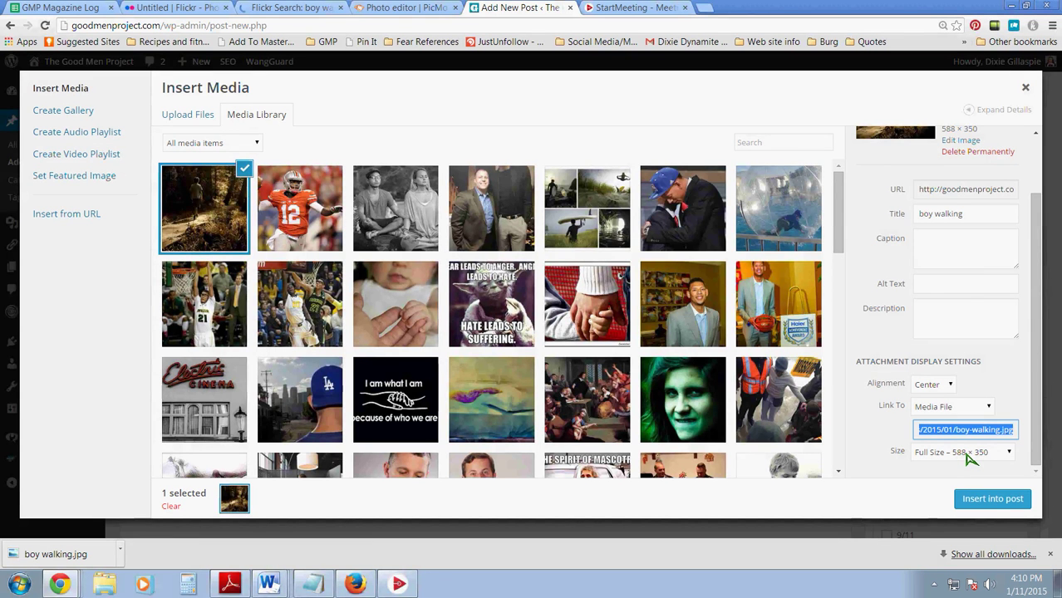
pyautogui.click(1008, 498)
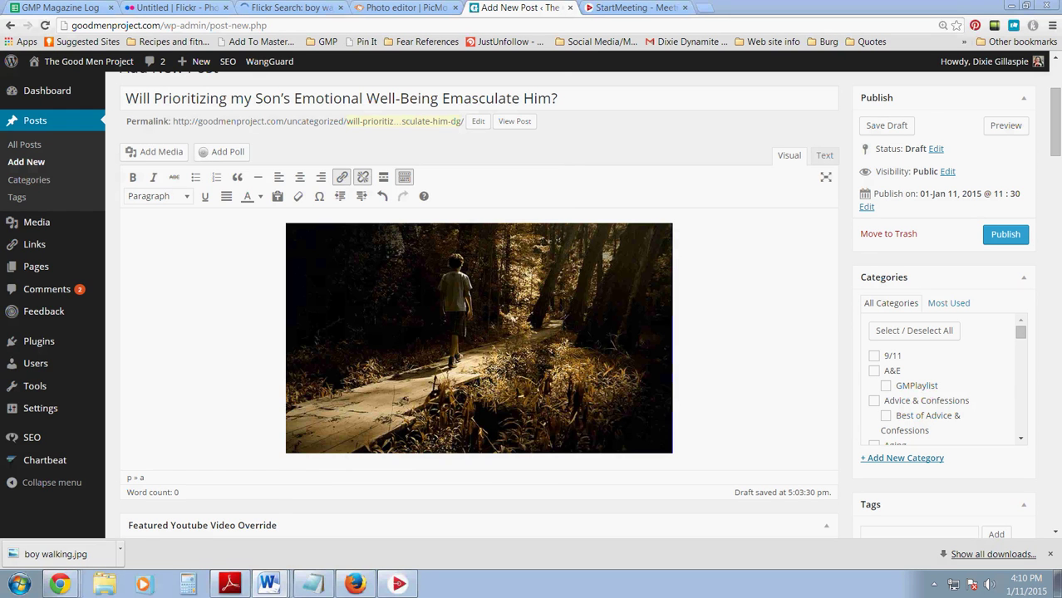
# Step: Switch to the Word document Does Attending to Our Sons.docx, maximize it, and read through the article for its main theme
pyautogui.hotkey('alt', 'Tab')
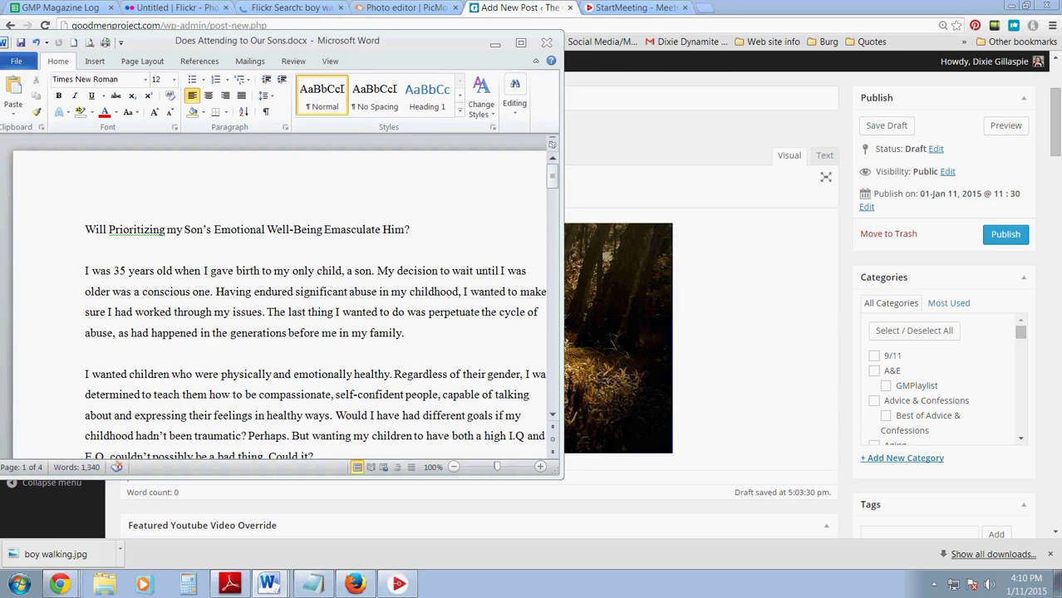
pyautogui.moveTo(365, 55); pyautogui.dragTo(530, 20)
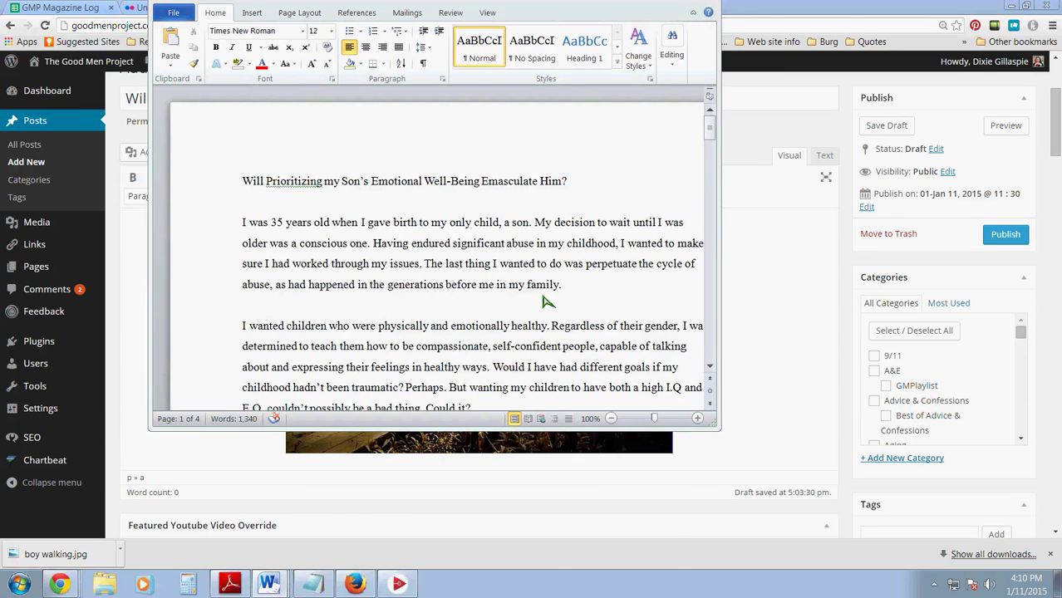
pyautogui.press('super+Up')
pyautogui.scroll(-10, 544, 300)
pyautogui.scroll(6, 544, 301)
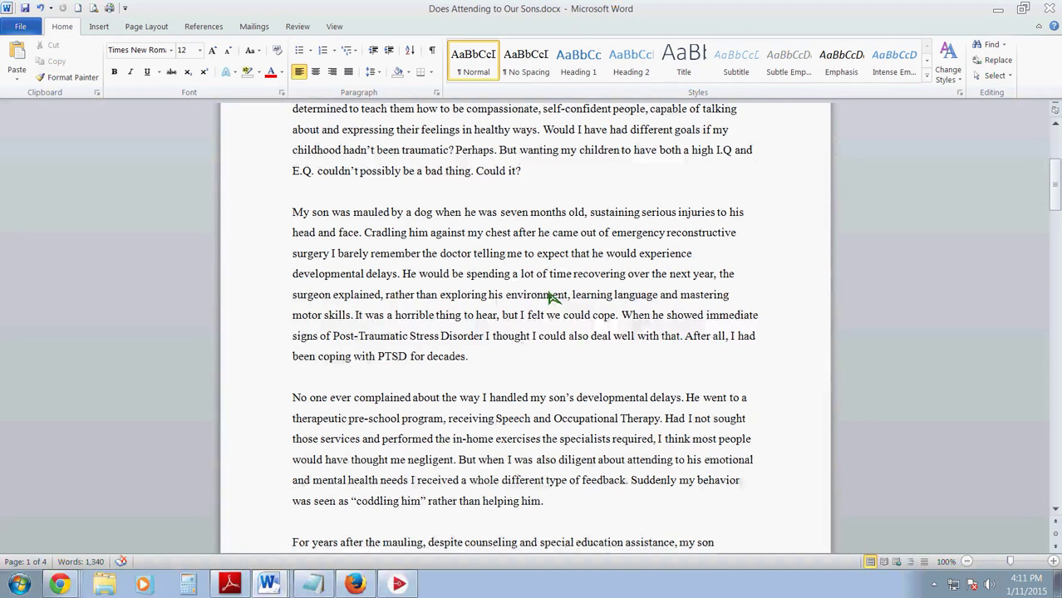
pyautogui.scroll(-3, 550, 296)
pyautogui.scroll(-1, 549, 296)
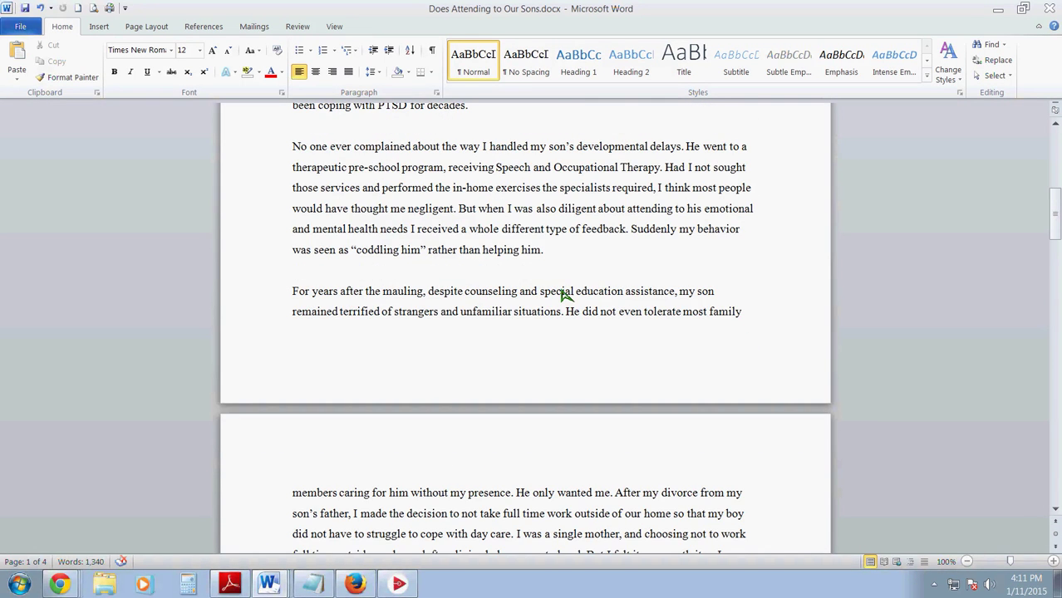
pyautogui.scroll(-3, 562, 292)
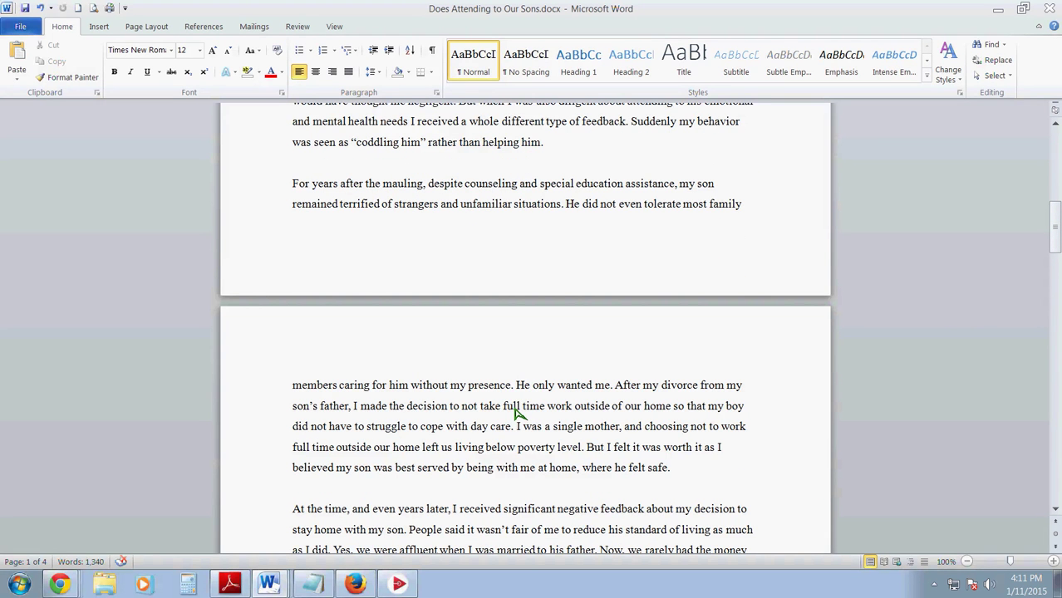
pyautogui.scroll(-1, 518, 413)
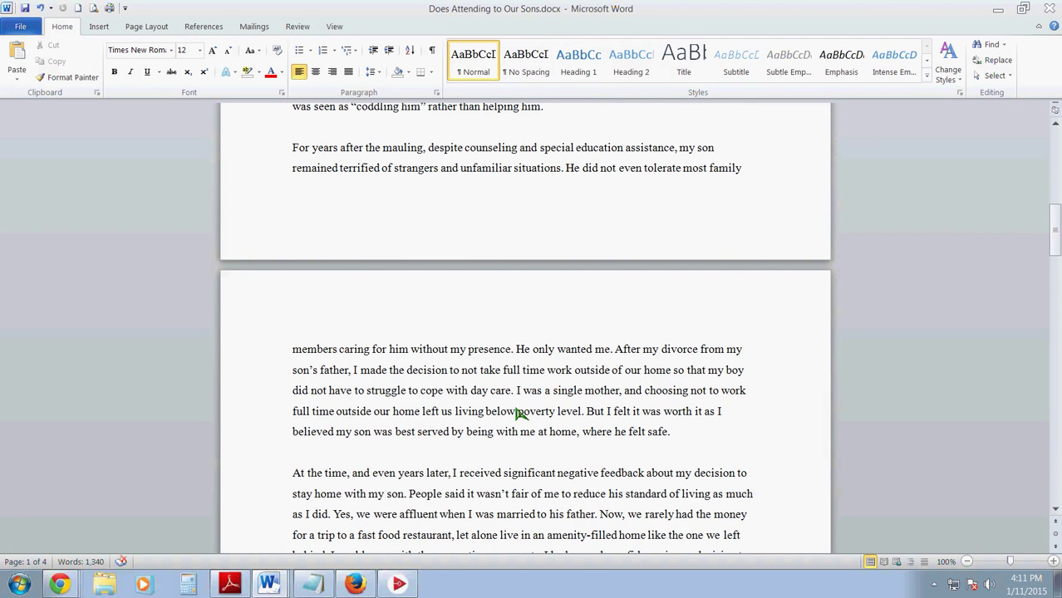
pyautogui.scroll(-5, 517, 413)
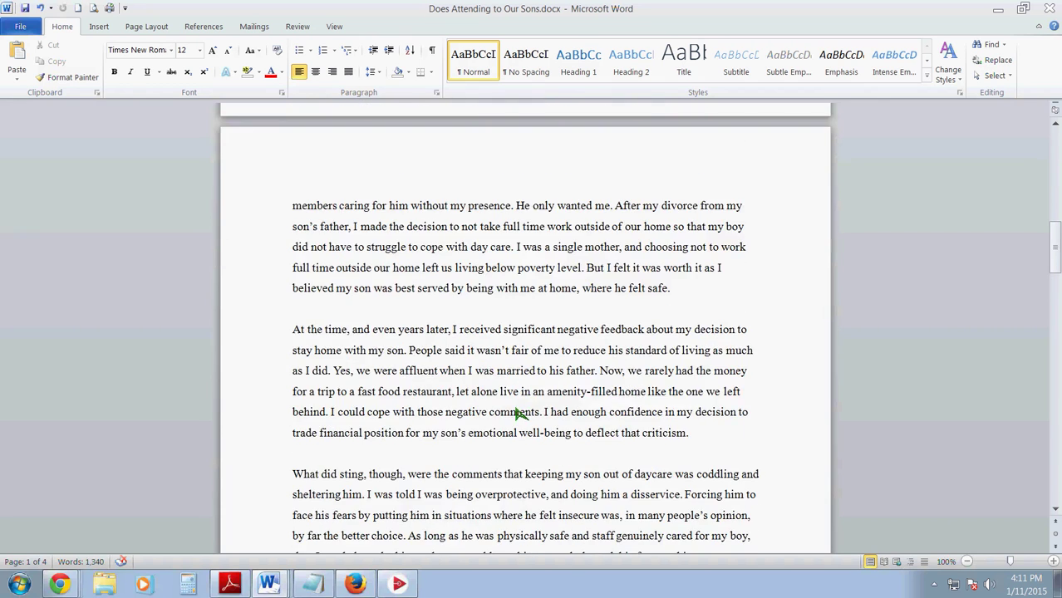
pyautogui.scroll(-5, 516, 316)
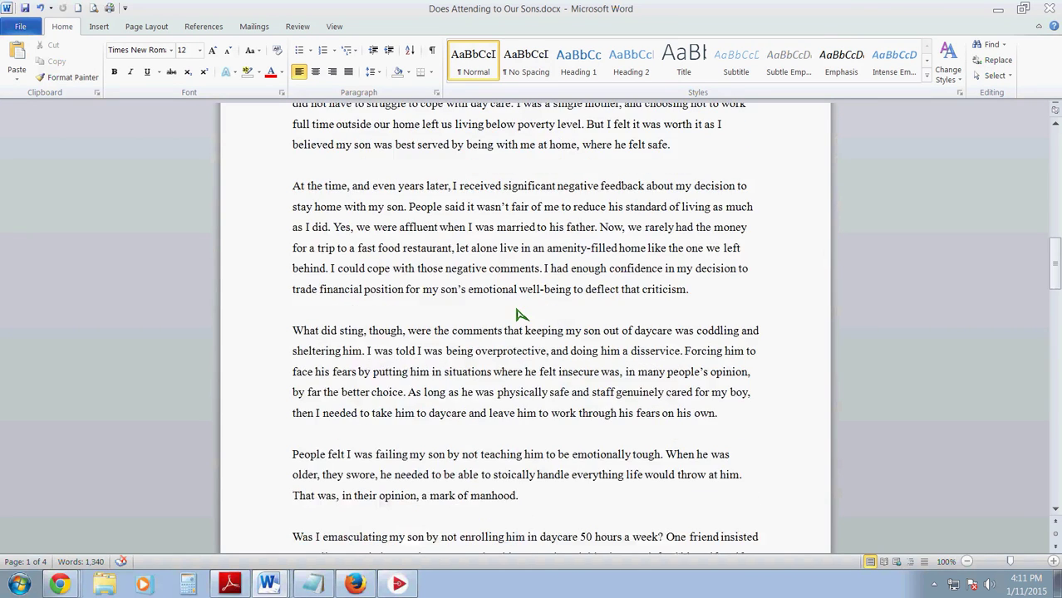
pyautogui.scroll(-4, 614, 301)
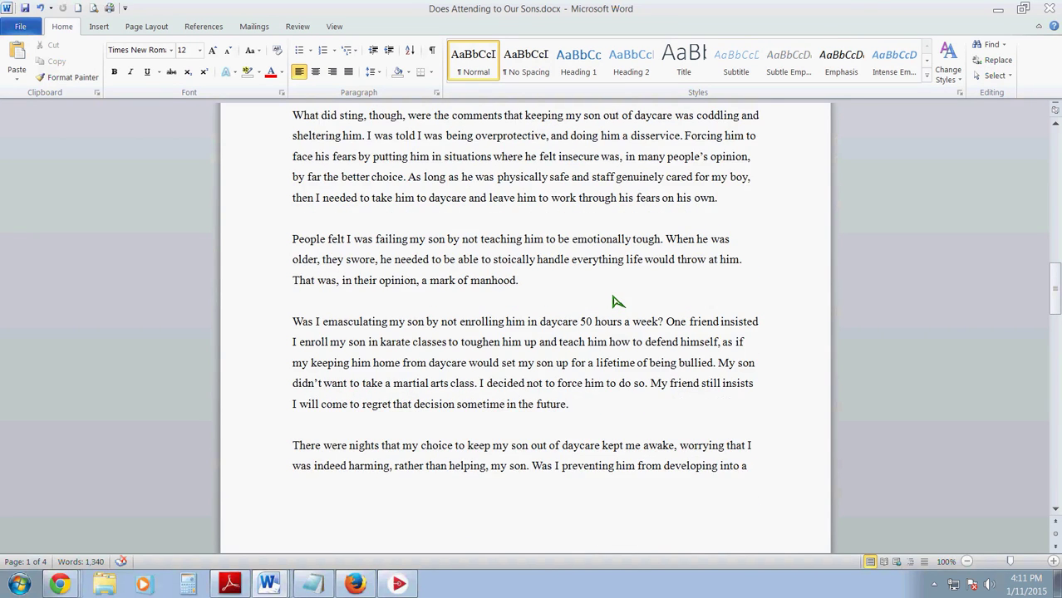
pyautogui.scroll(-4, 615, 299)
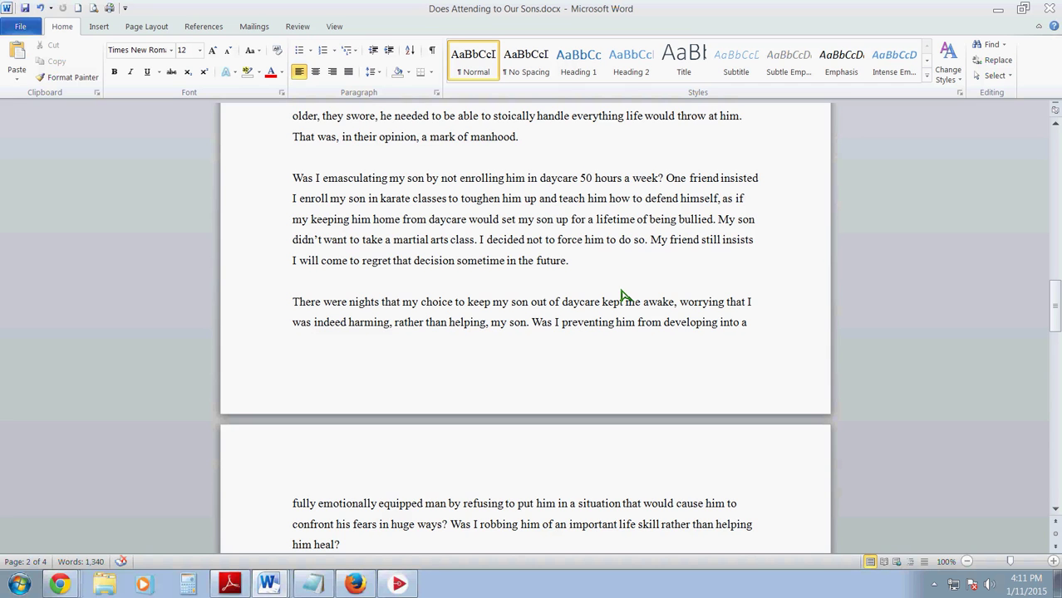
pyautogui.scroll(-4, 624, 296)
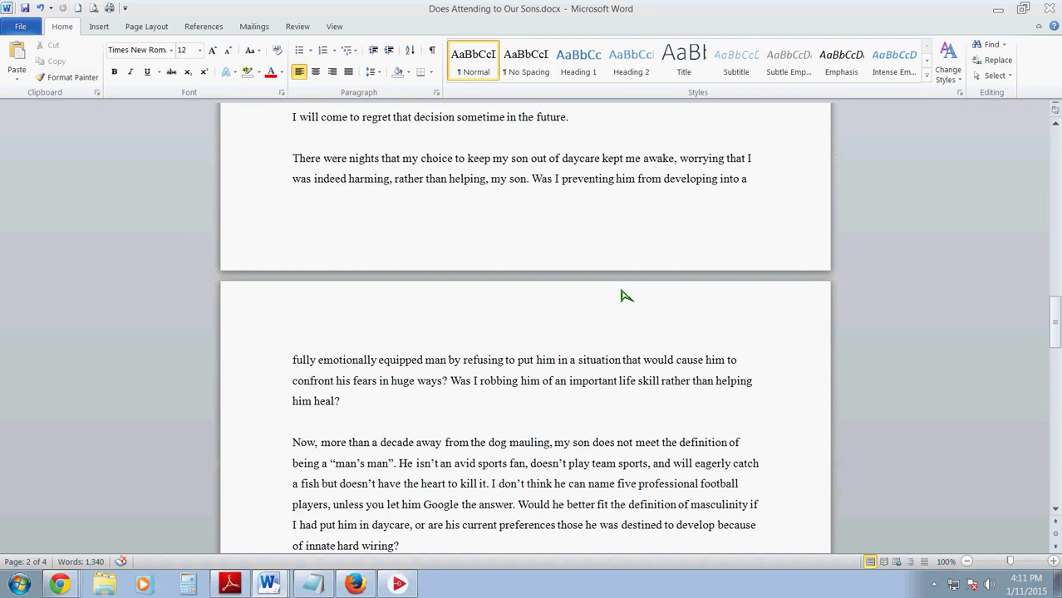
pyautogui.scroll(-1, 624, 296)
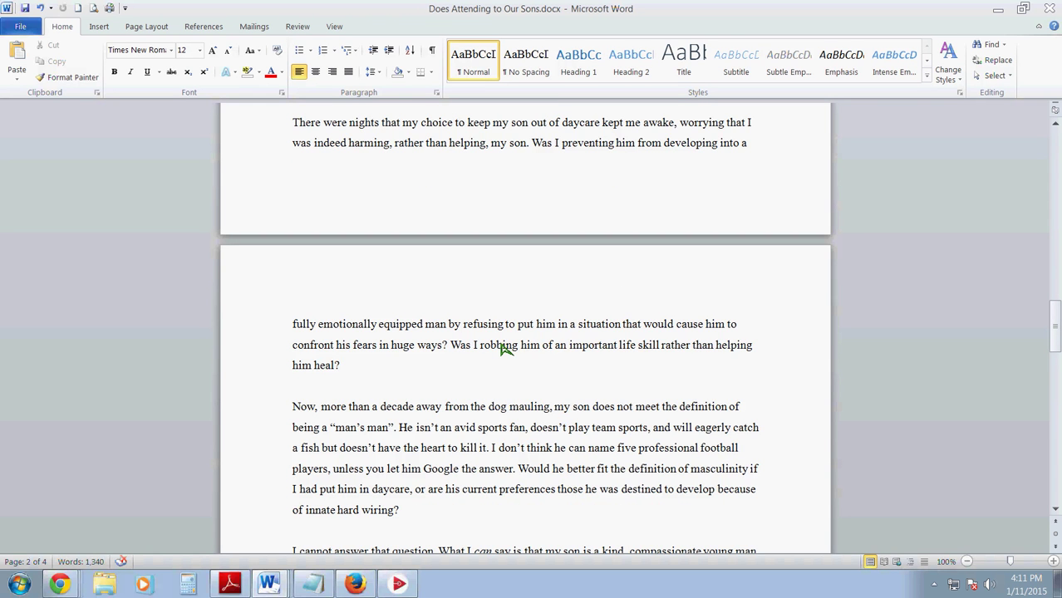
pyautogui.scroll(-2, 503, 348)
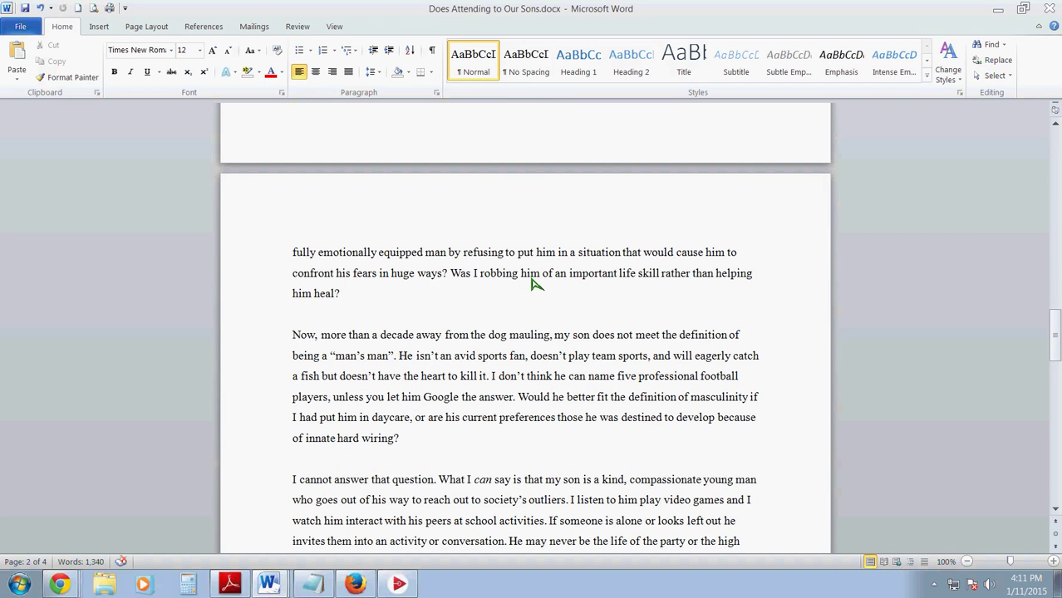
pyautogui.scroll(-3, 536, 283)
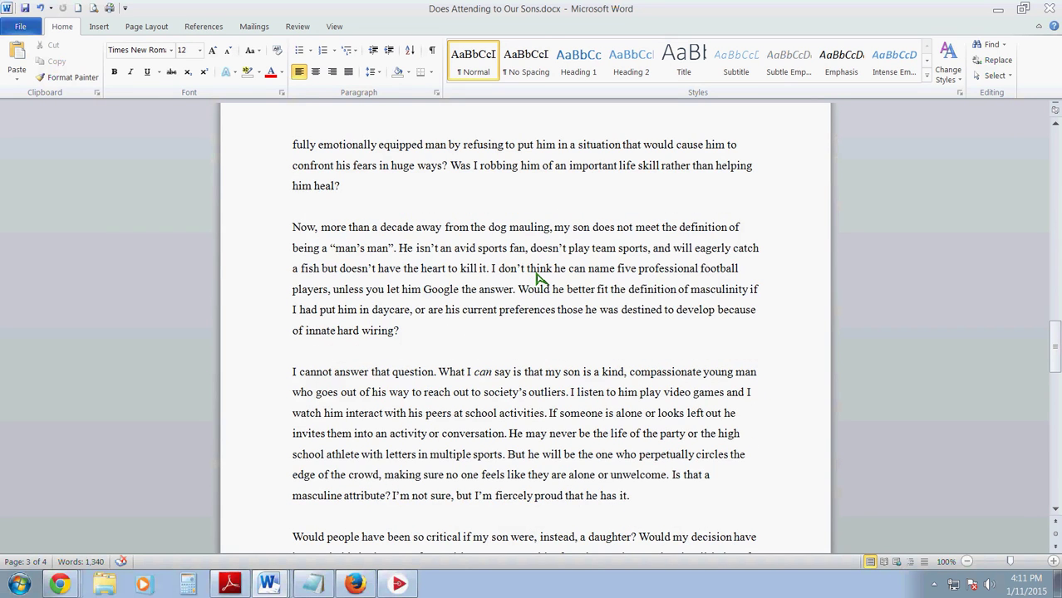
pyautogui.scroll(-1, 538, 278)
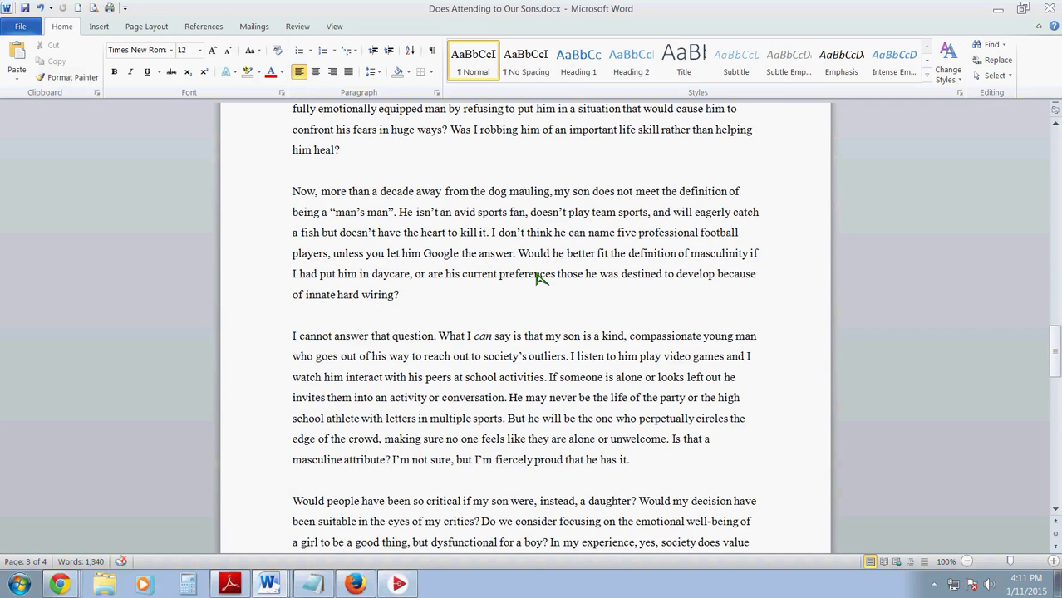
pyautogui.scroll(-2, 538, 278)
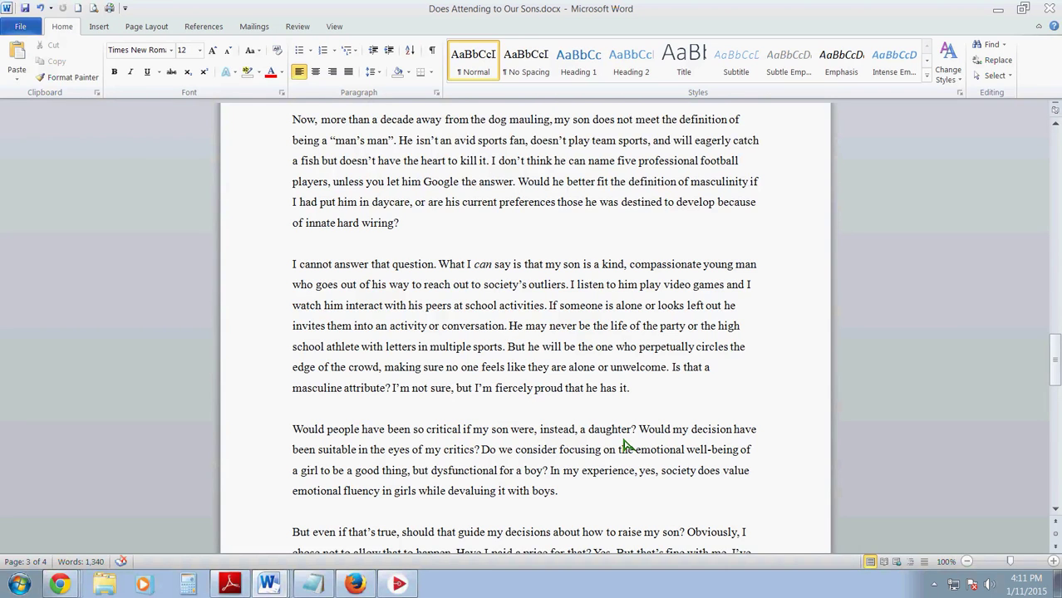
pyautogui.scroll(-1, 627, 446)
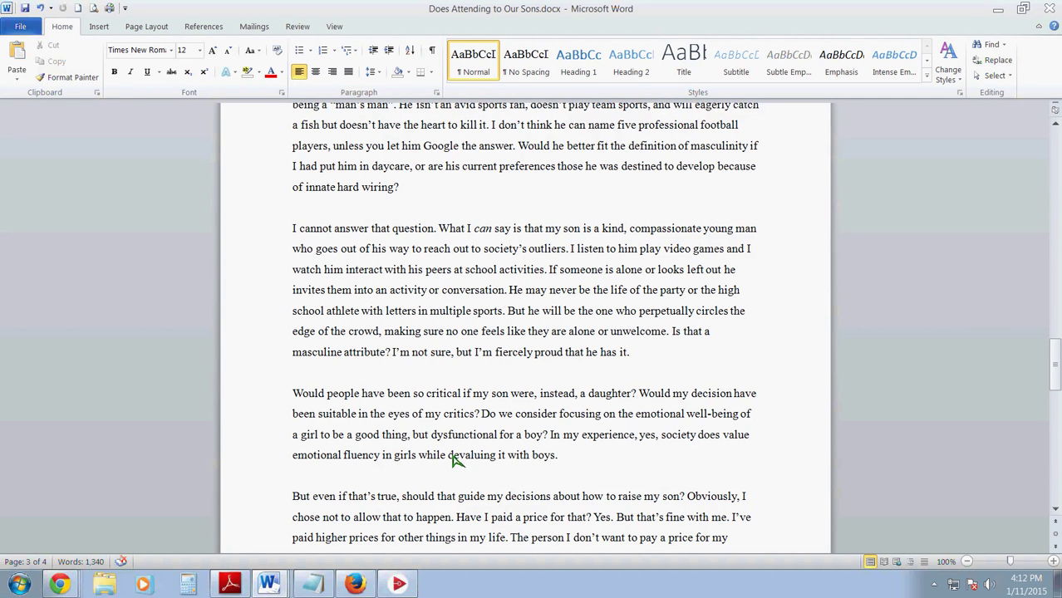
pyautogui.scroll(-1, 461, 455)
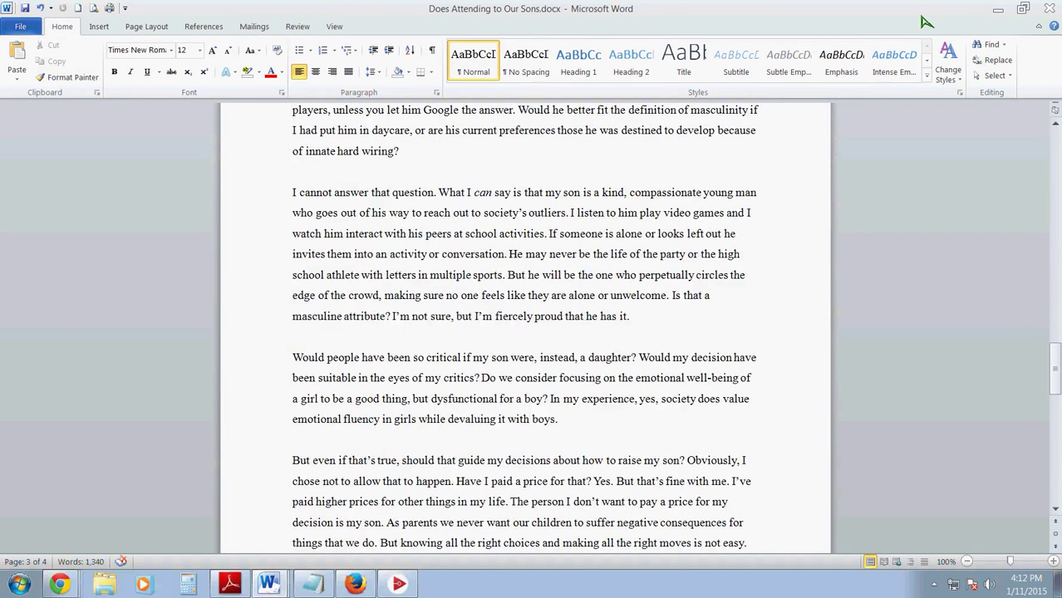
# Step: In WordPress, write under the image "When we give special consideration to children's emotional health are we taking care of girls, but coddling our boys?" and "---"
pyautogui.hotkey('alt', 'Tab')
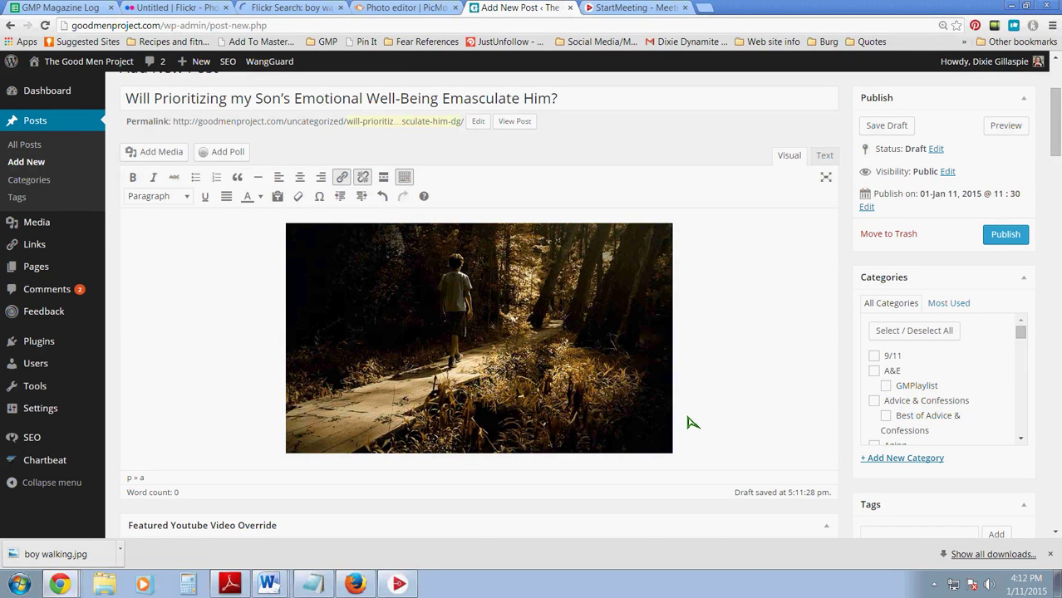
pyautogui.press('Return')
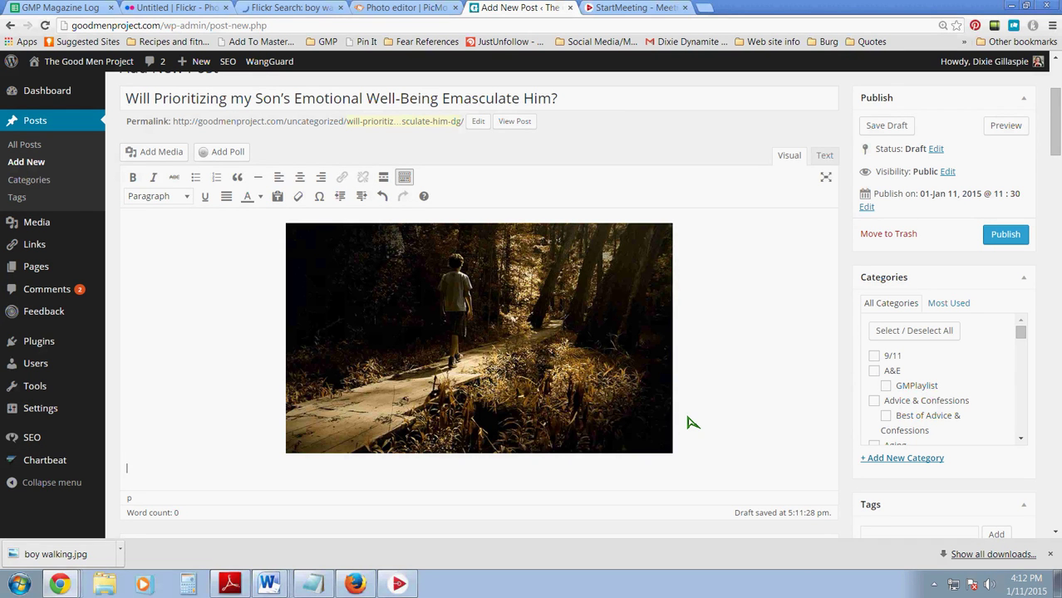
pyautogui.write('When we give special considera')
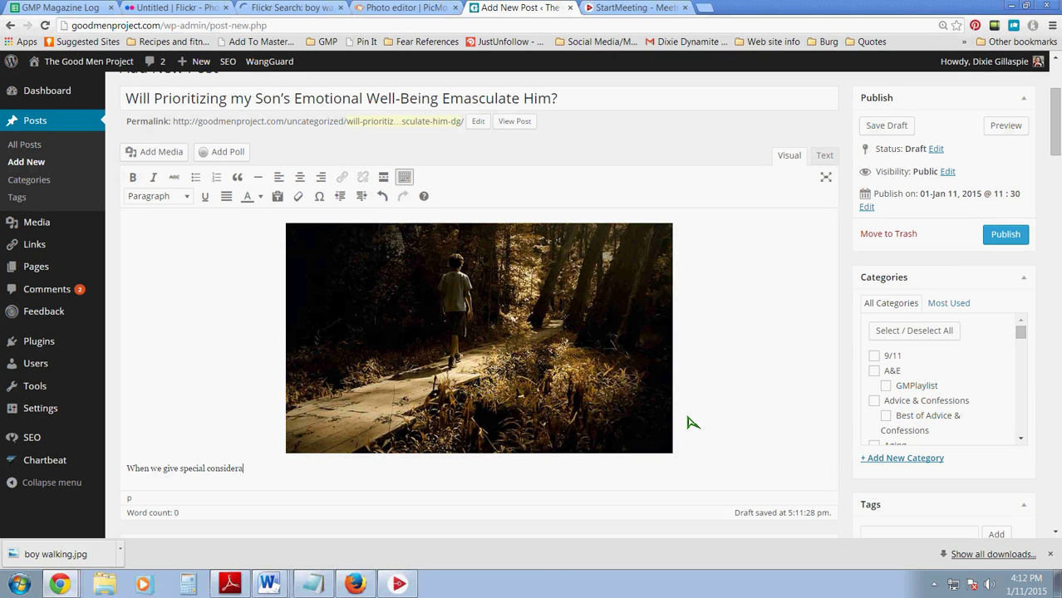
pyautogui.write("tion to children's emotional health i")
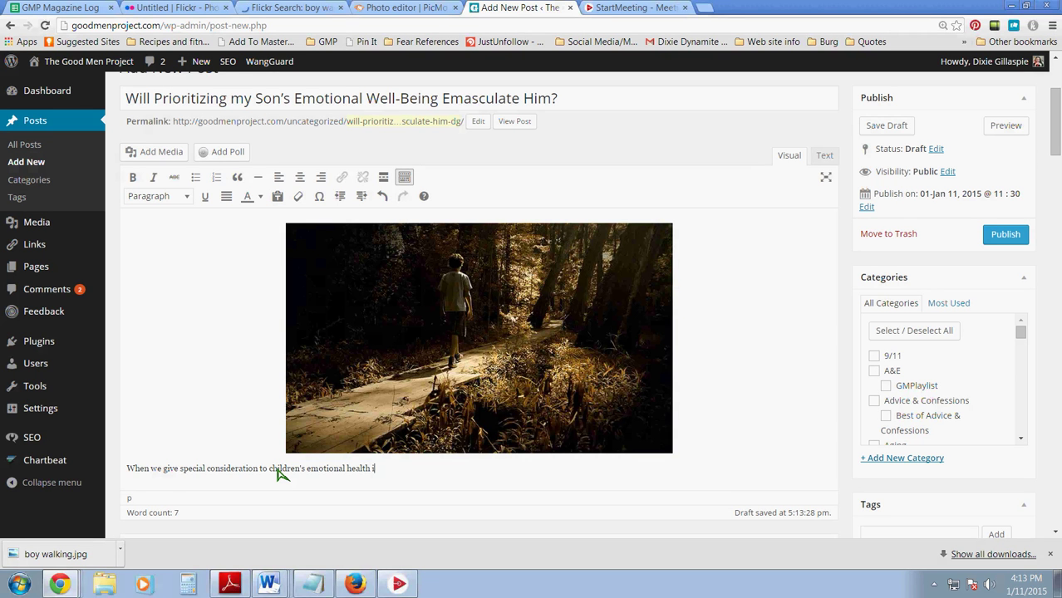
pyautogui.press('BackSpace')
pyautogui.write('are we taking care of girls, ')
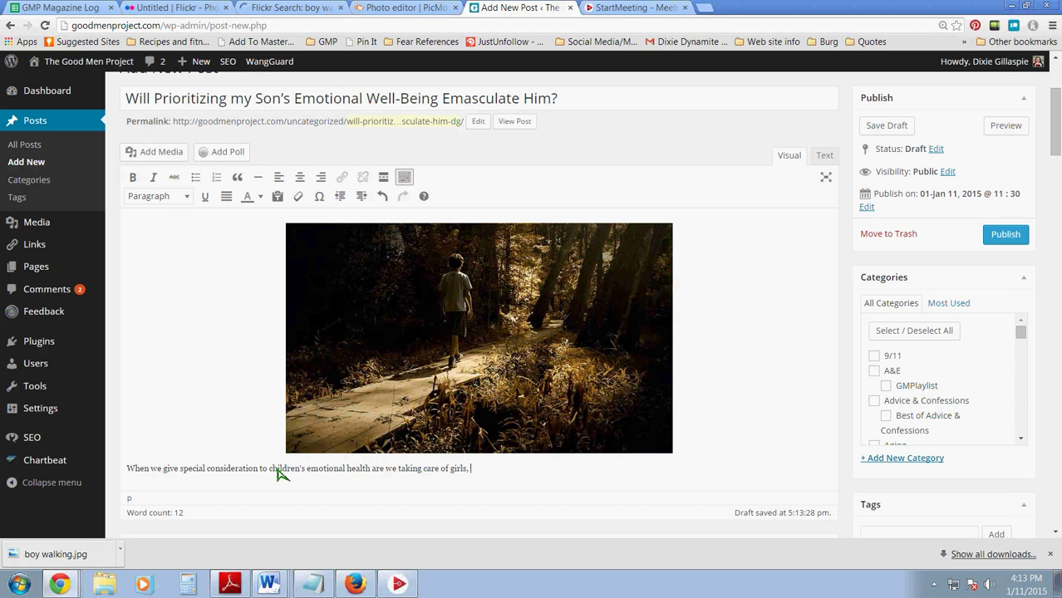
pyautogui.write('but coddling our boys?')
pyautogui.press('Return')
pyautogui.write('---')
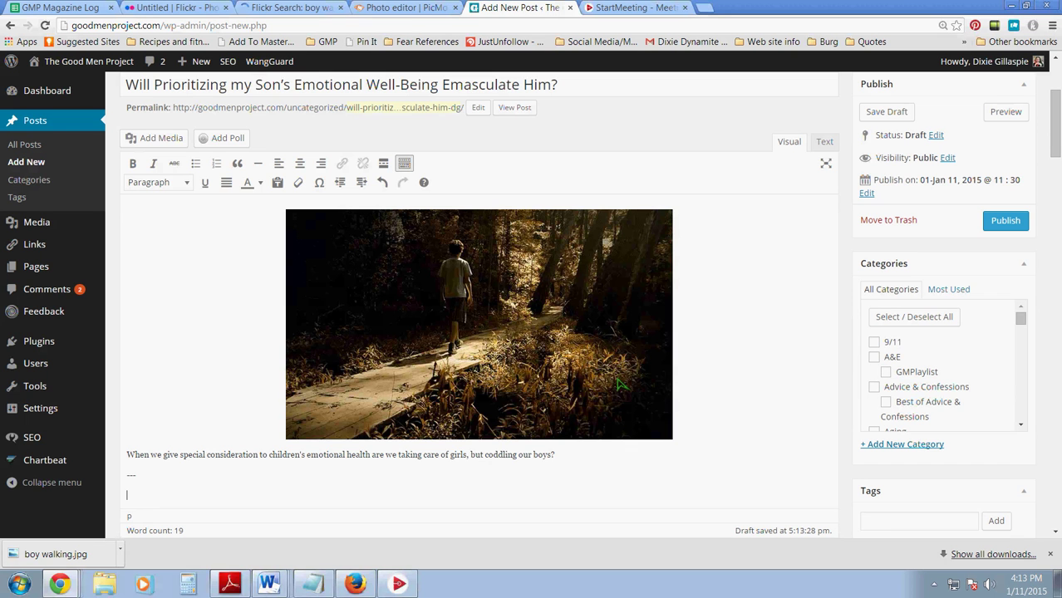
# Step: Remove the paragraph gap between the image and the introductory sentence beneath it
pyautogui.click(680, 376)
pyautogui.press('Delete')
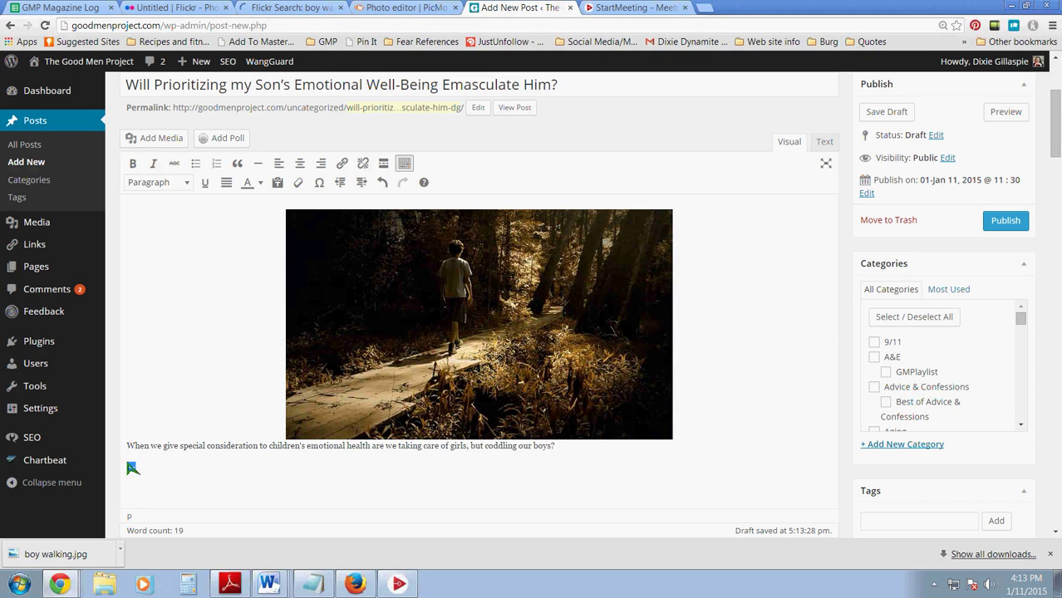
pyautogui.tripleClick(121, 458)
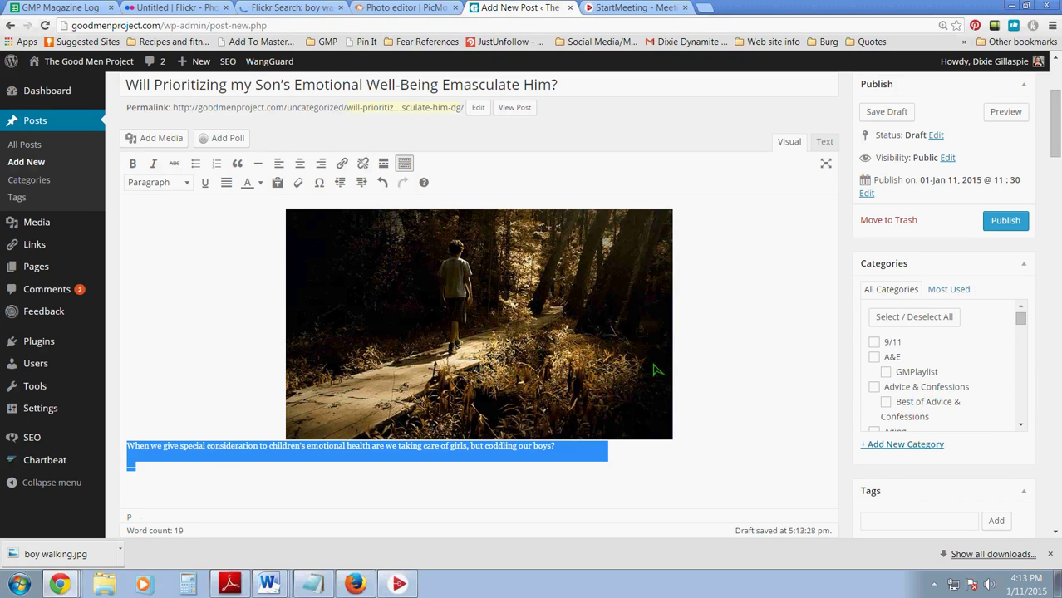
pyautogui.click(715, 366)
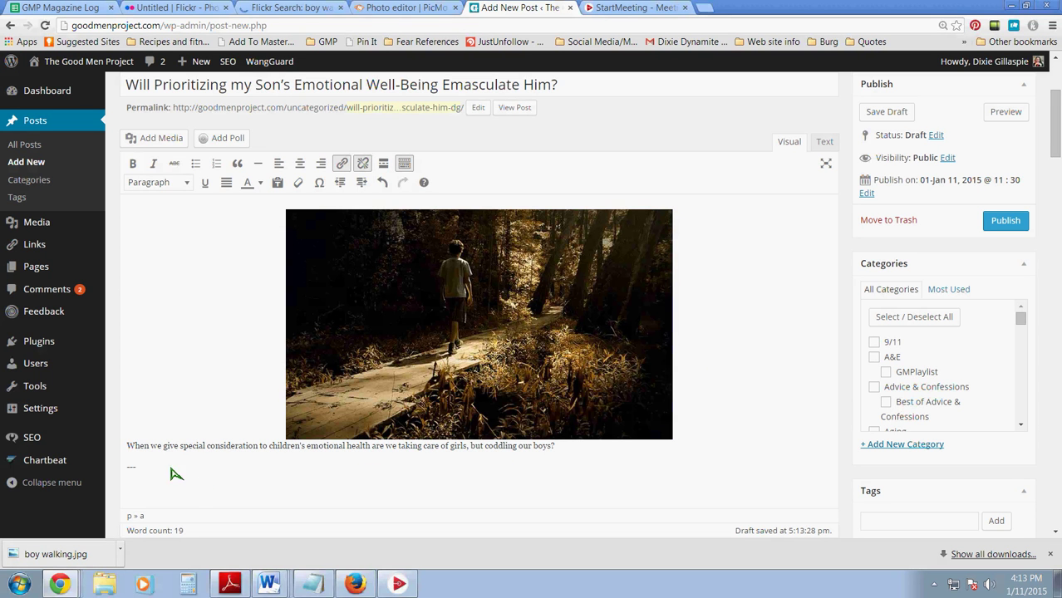
# Step: Center the introductory sentence and the "---" line beneath the image
pyautogui.click(142, 469)
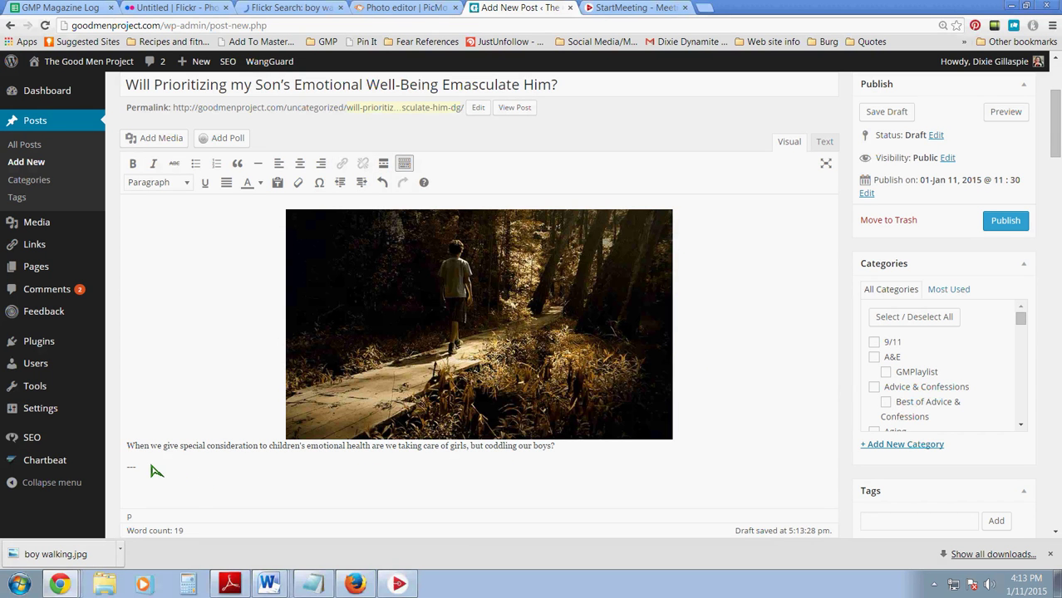
pyautogui.tripleClick(129, 461)
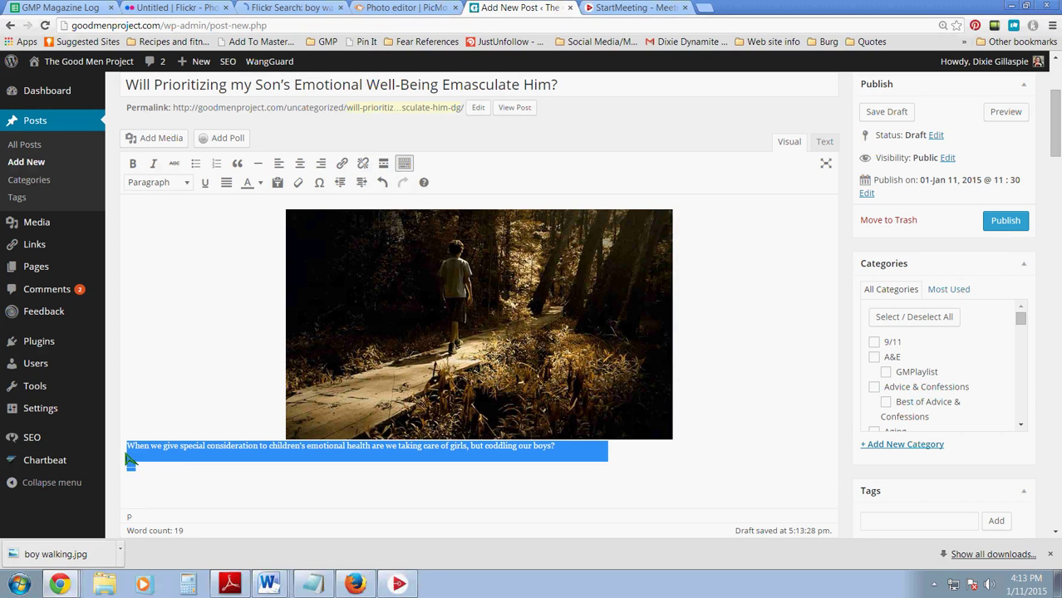
pyautogui.click(302, 168)
pyautogui.click(472, 490)
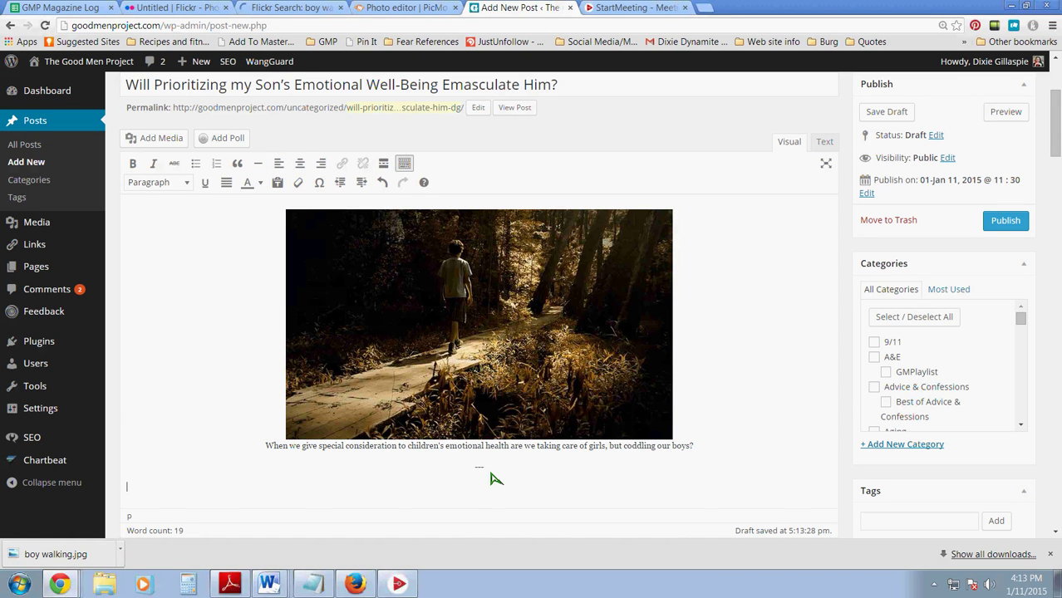
pyautogui.doubleClick(479, 468)
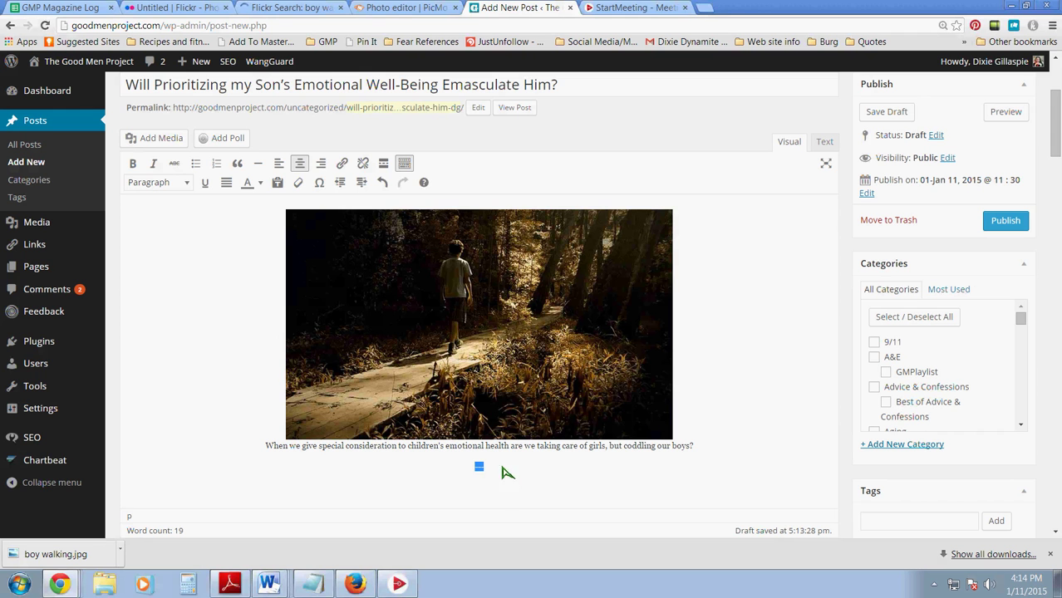
pyautogui.click(505, 490)
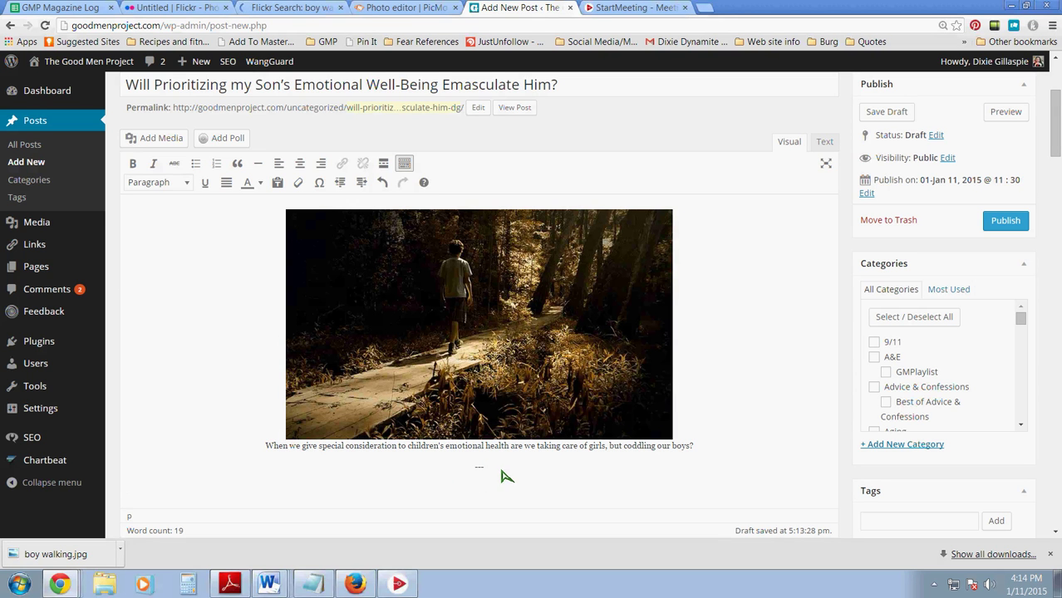
# Step: Copy the introductory sentence beneath the image and format it in italics as Heading 2
pyautogui.click(264, 447)
pyautogui.moveTo(264, 447); pyautogui.dragTo(700, 455)
pyautogui.hotkey('ctrl', 'c')
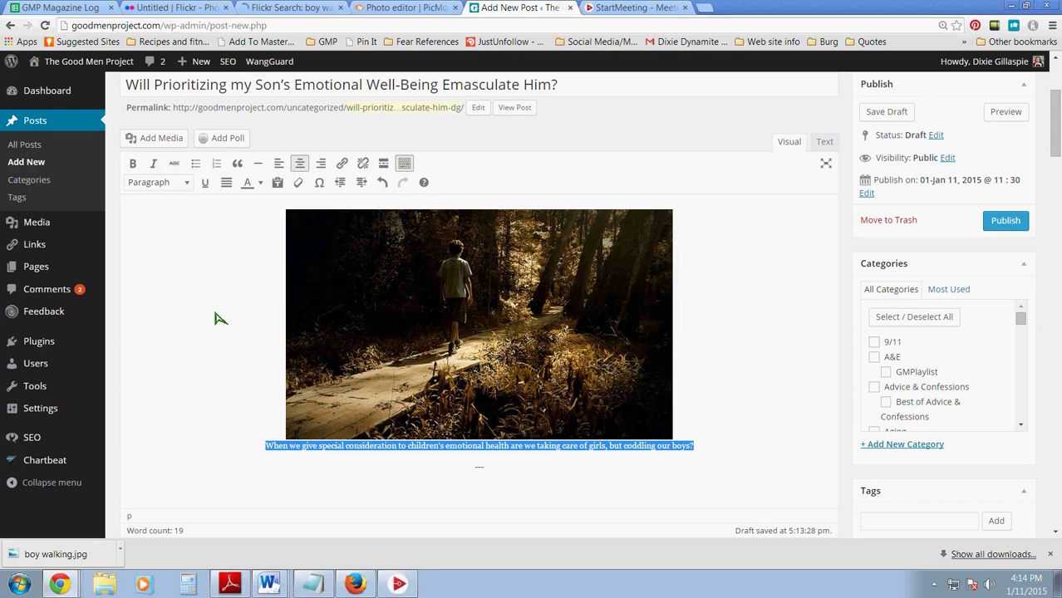
pyautogui.click(155, 165)
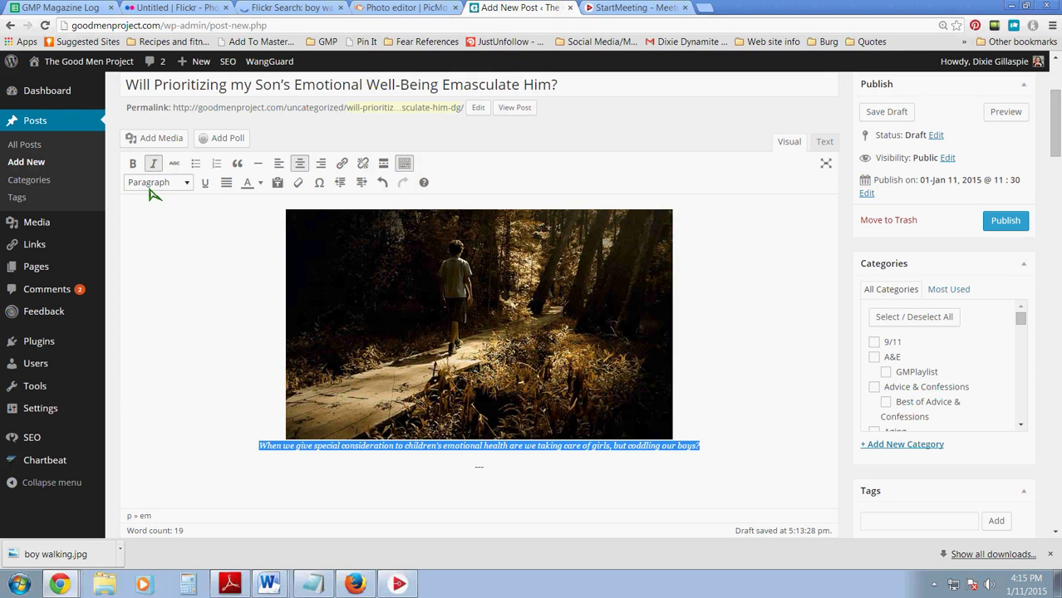
pyautogui.click(152, 188)
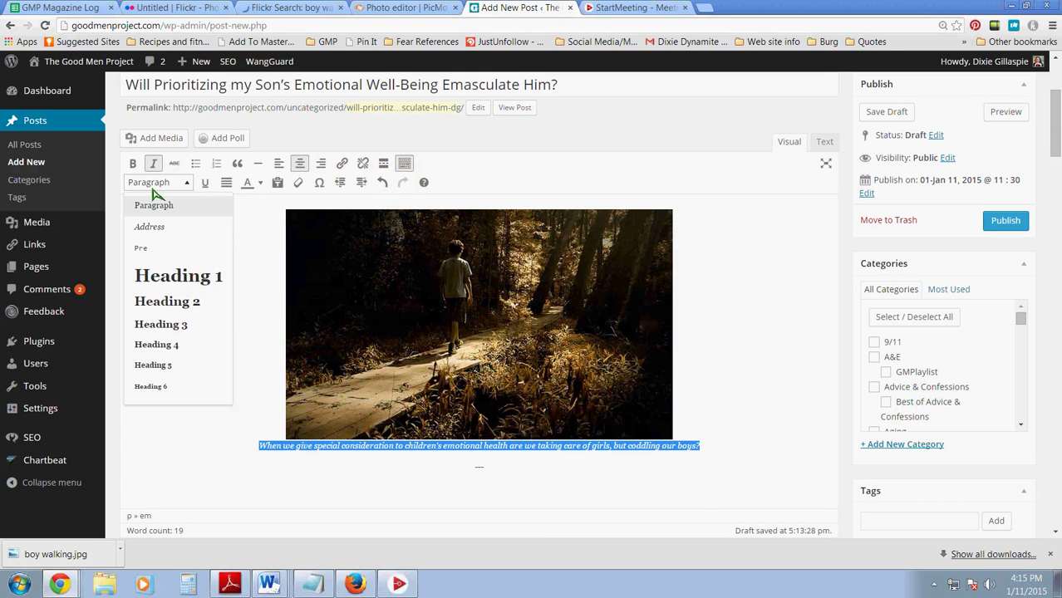
pyautogui.click(170, 303)
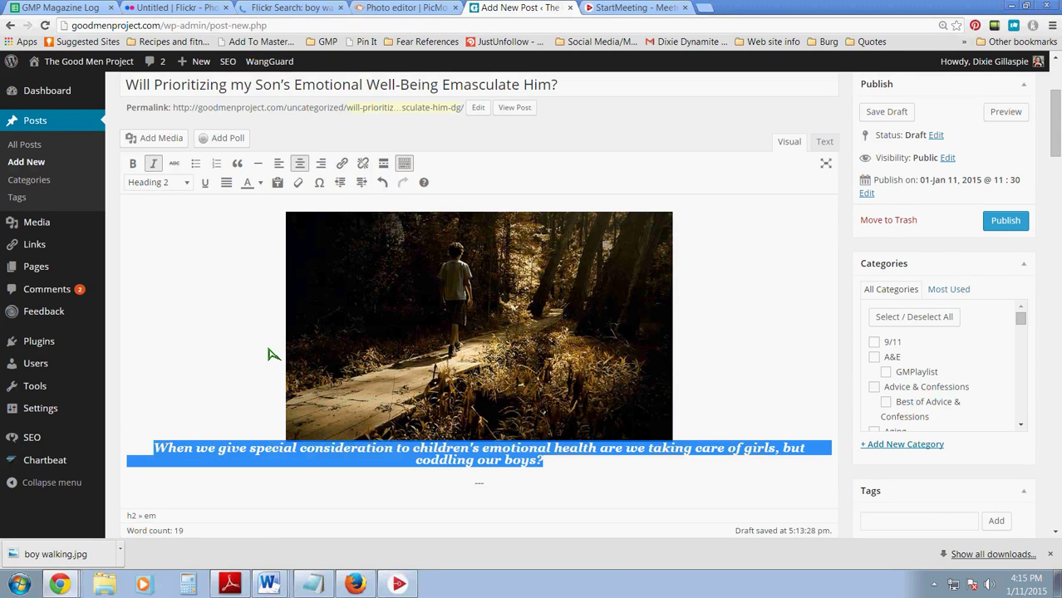
# Step: Paste the copied introductory sentence as the meta description in the WordPress SEO by Yoast settings
pyautogui.scroll(-1, 273, 353)
pyautogui.scroll(-10, 269, 355)
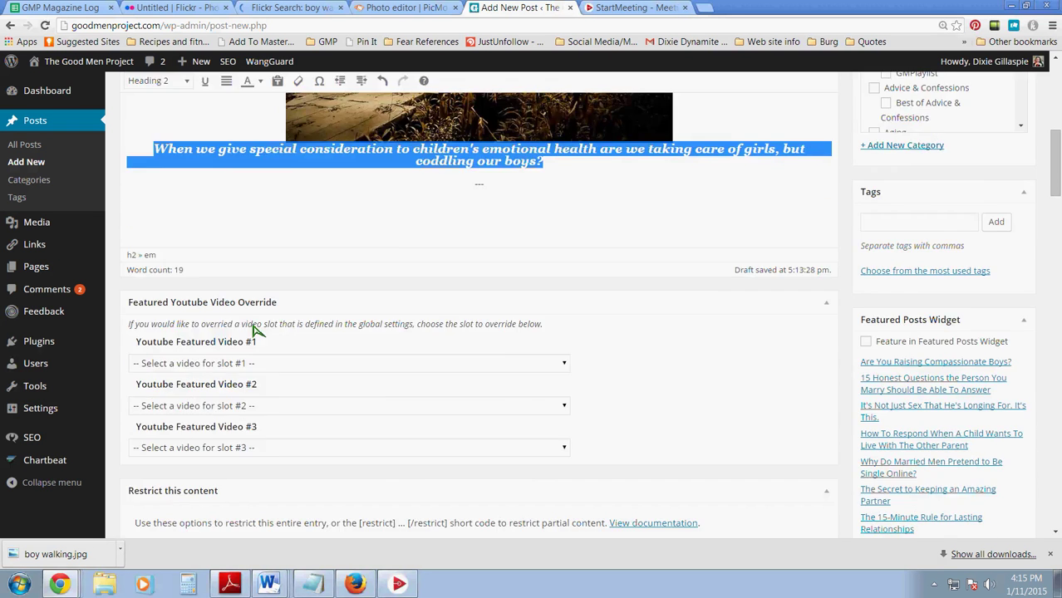
pyautogui.scroll(10, 270, 338)
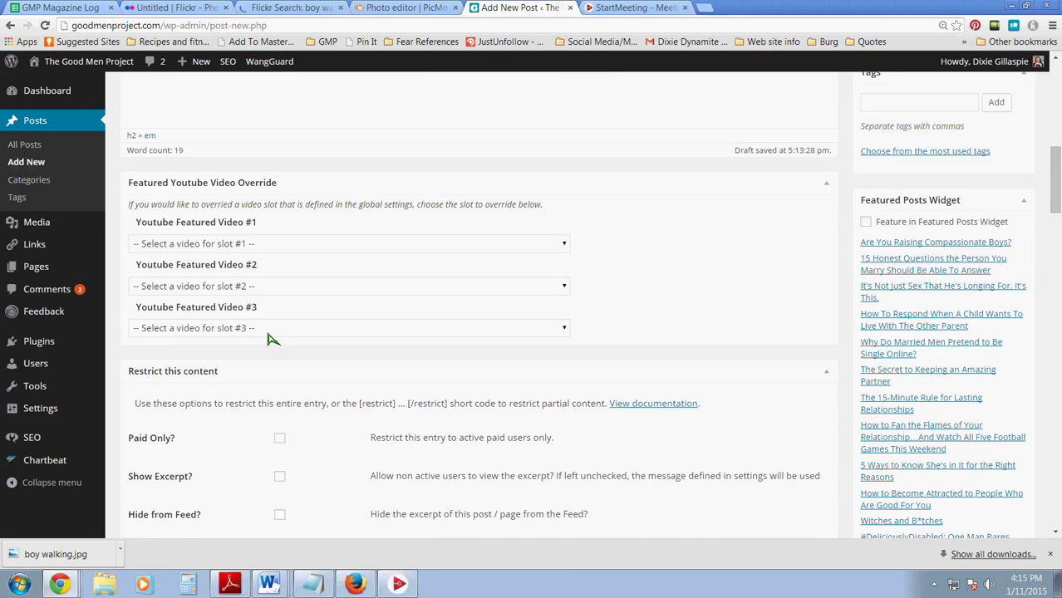
pyautogui.scroll(-4, 350, 235)
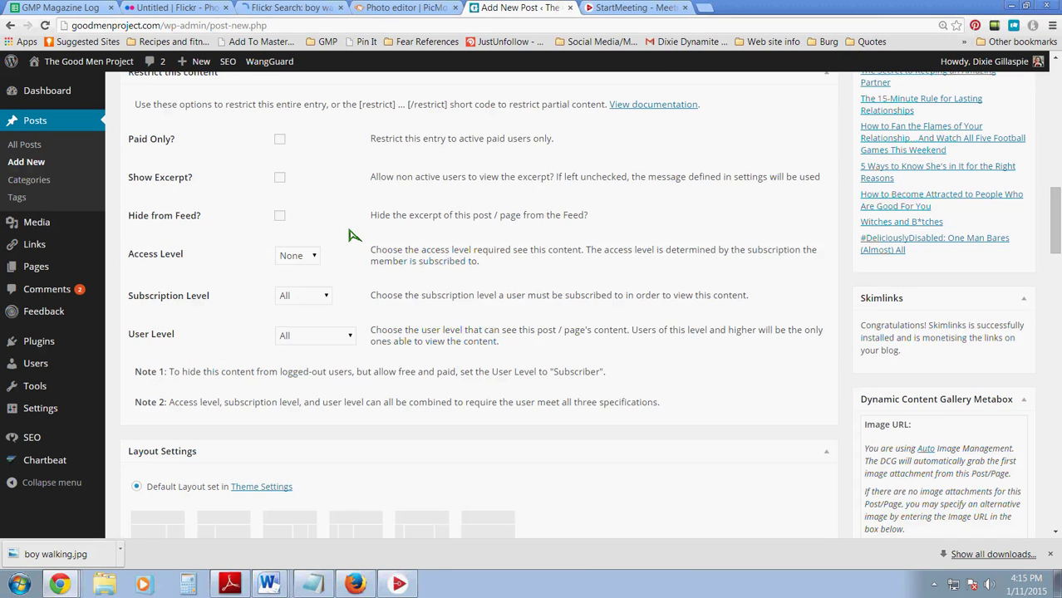
pyautogui.scroll(-5, 350, 235)
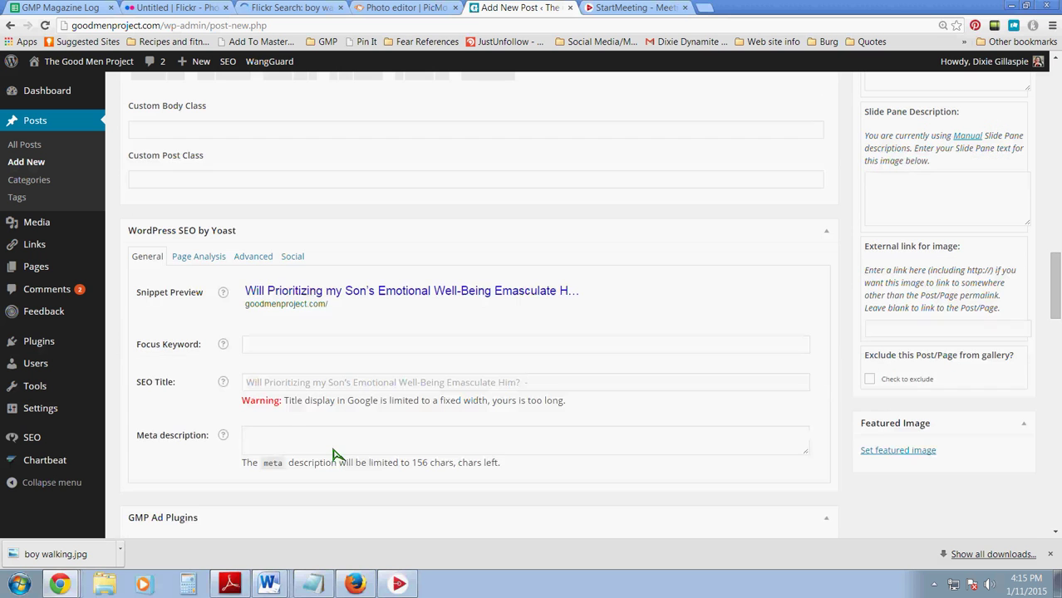
pyautogui.click(336, 451)
pyautogui.hotkey('ctrl', 'v')
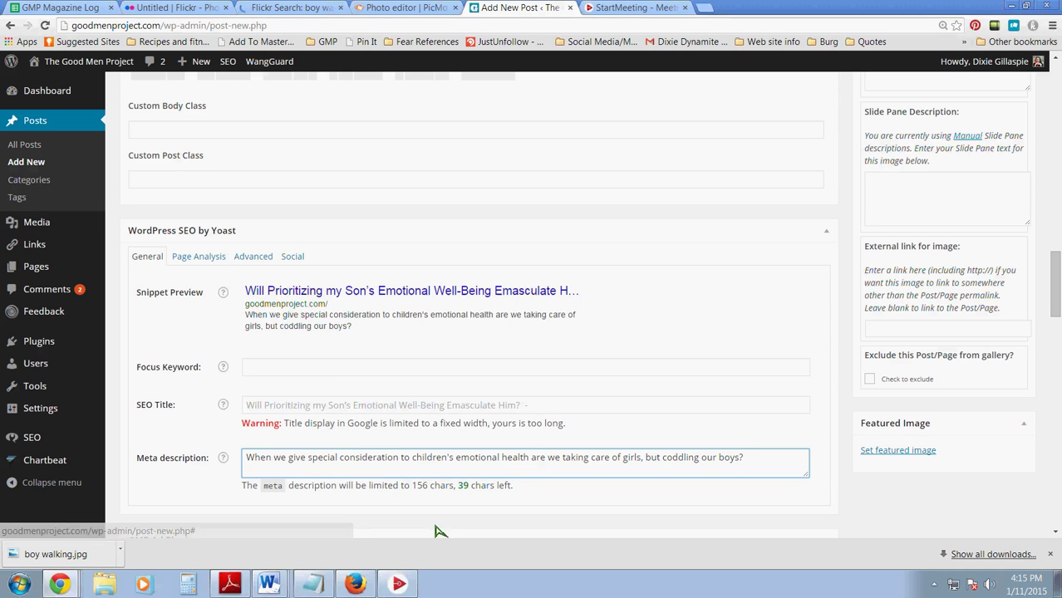
# Step: Set the Yoast focus keyword to "children's emotional health"
pyautogui.click(325, 367)
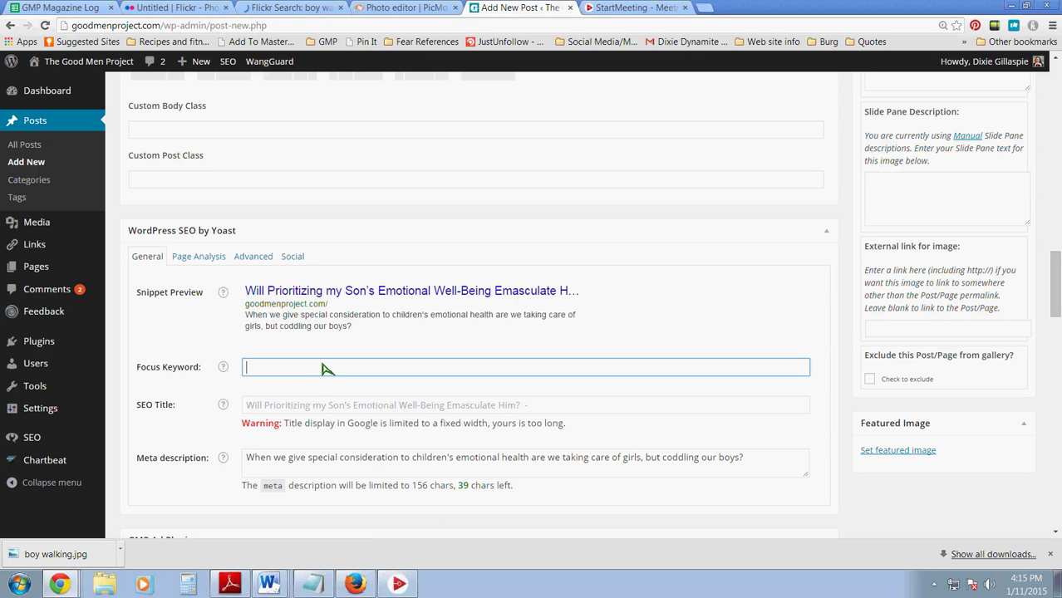
pyautogui.write('children')
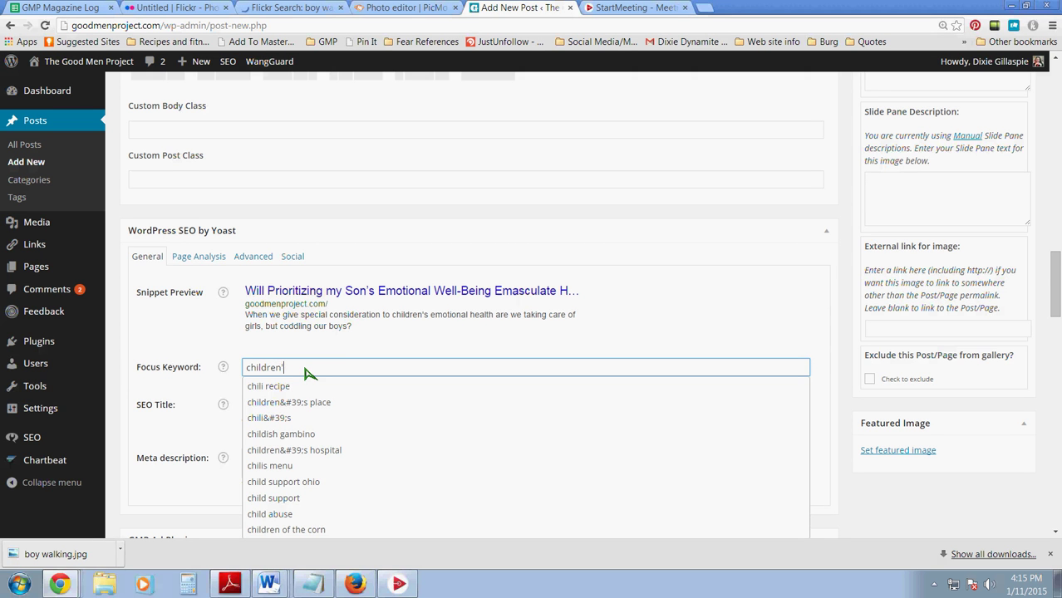
pyautogui.write('s ')
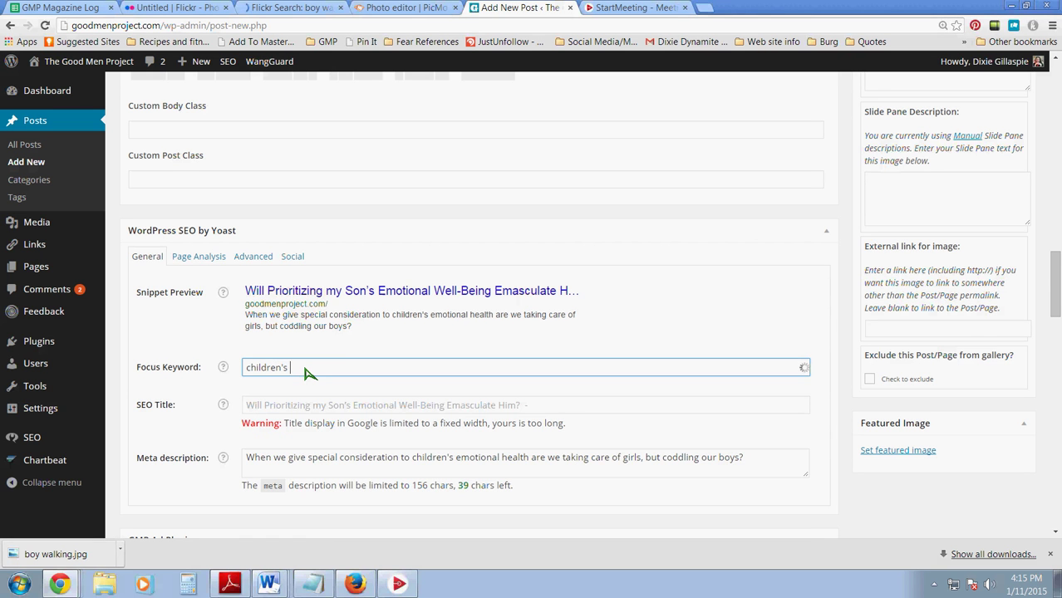
pyautogui.write('emotional health')
pyautogui.press('Tab')
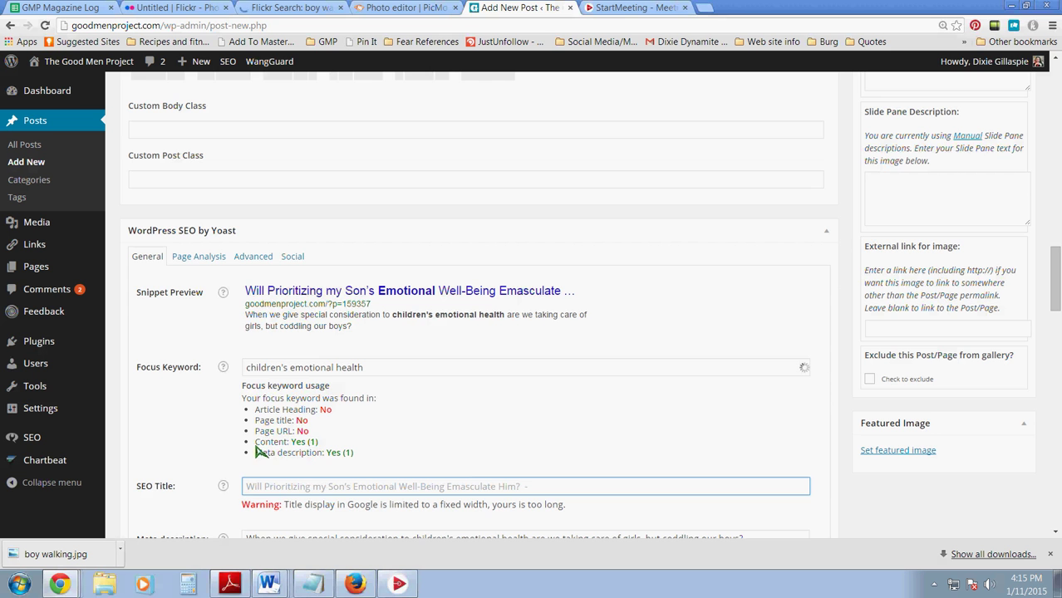
# Step: Hide the ebuzzing ad on this post in the GMP Ad Plugins settings
pyautogui.scroll(-4, 339, 455)
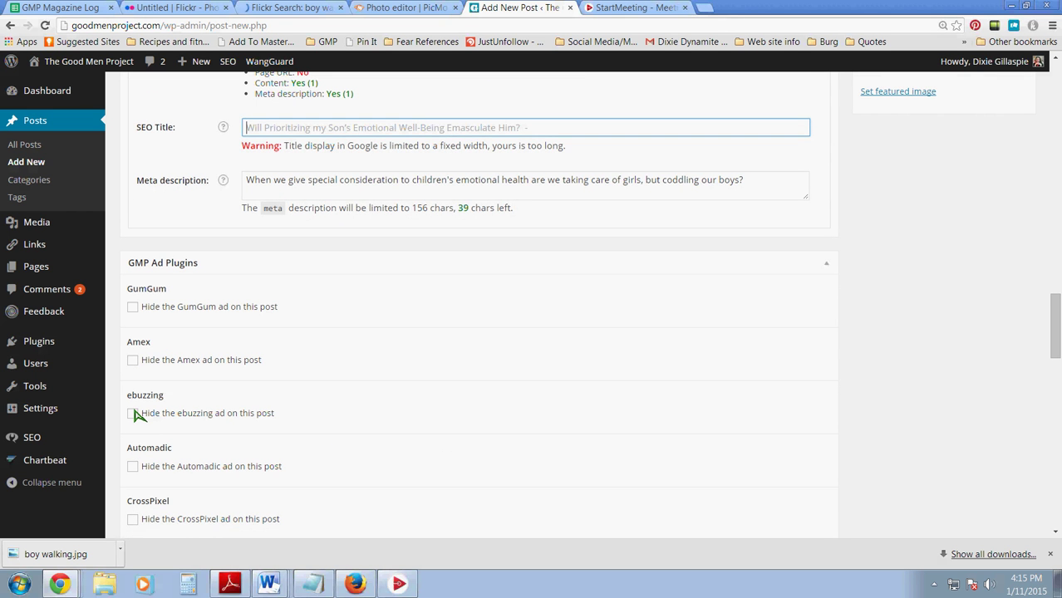
pyautogui.click(134, 413)
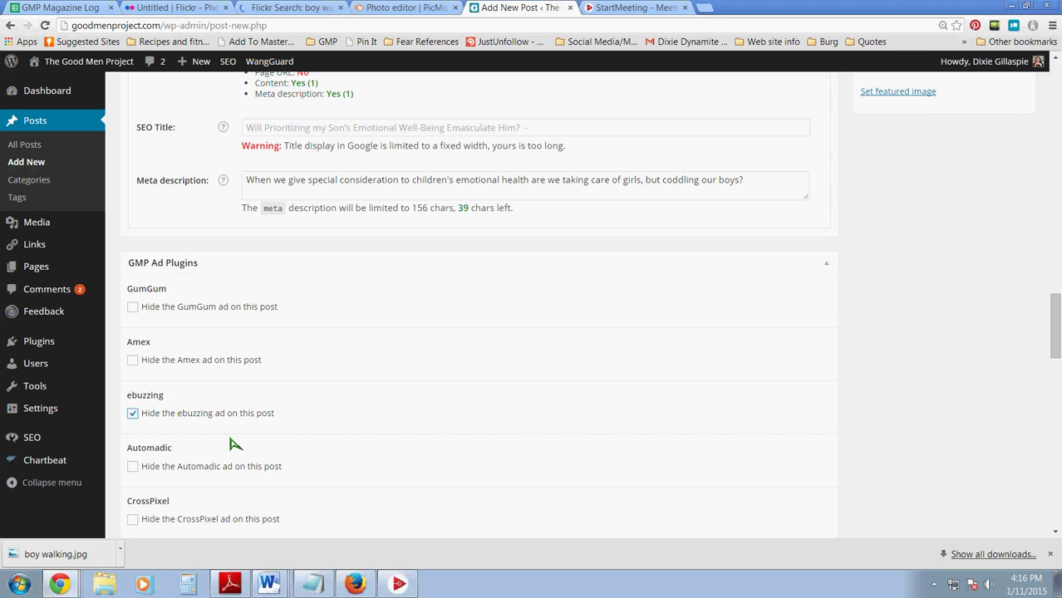
pyautogui.scroll(-1, 235, 445)
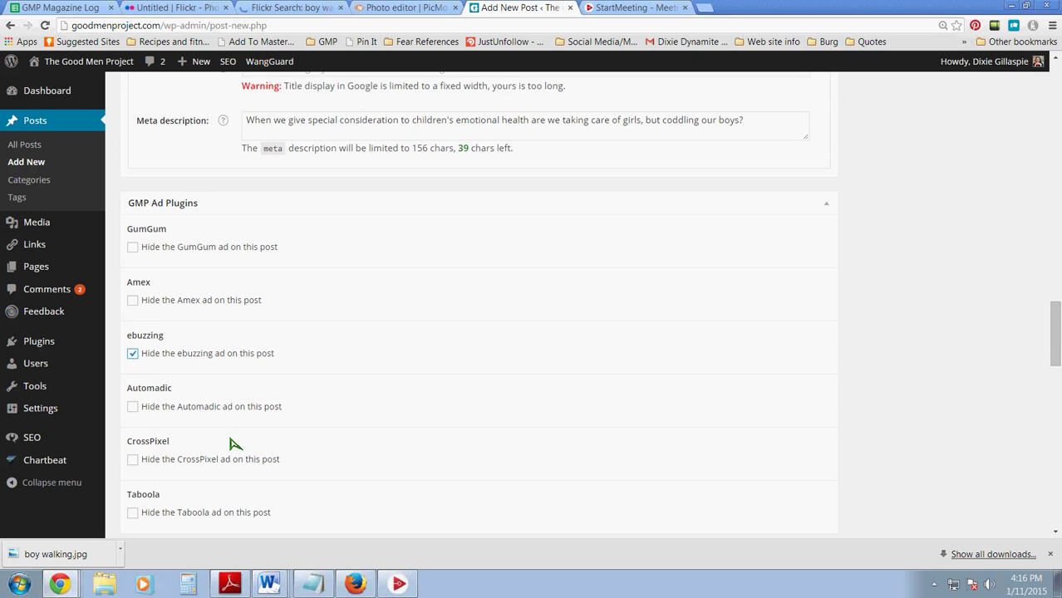
pyautogui.scroll(-2, 235, 444)
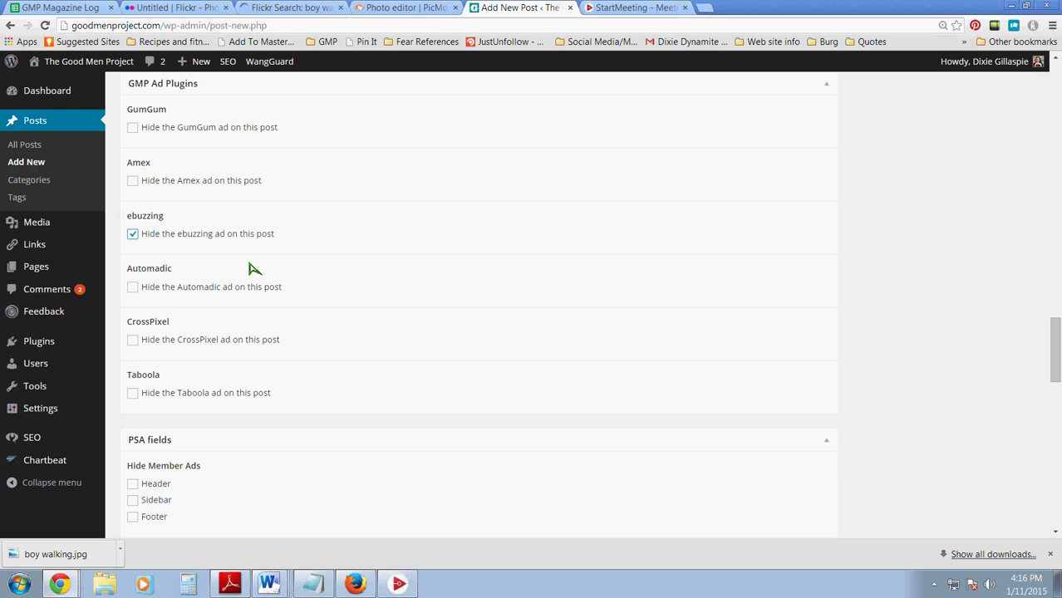
pyautogui.scroll(-1, 249, 264)
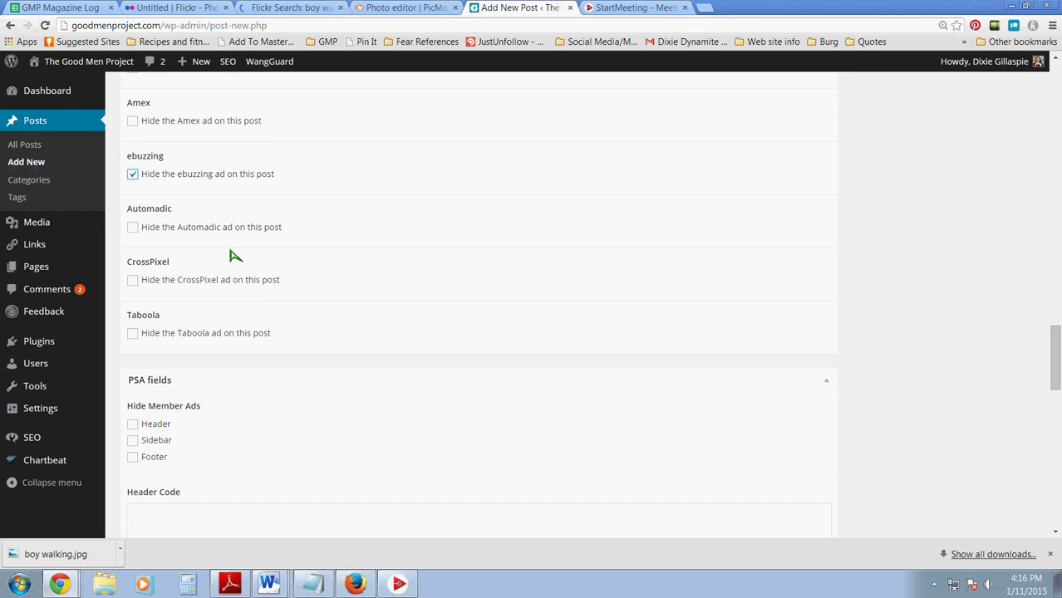
# Step: Fill the post excerpt with "When we give special consideration to children's emotional health are we taking care of girls, but coddling our boys?"
pyautogui.scroll(-8, 249, 185)
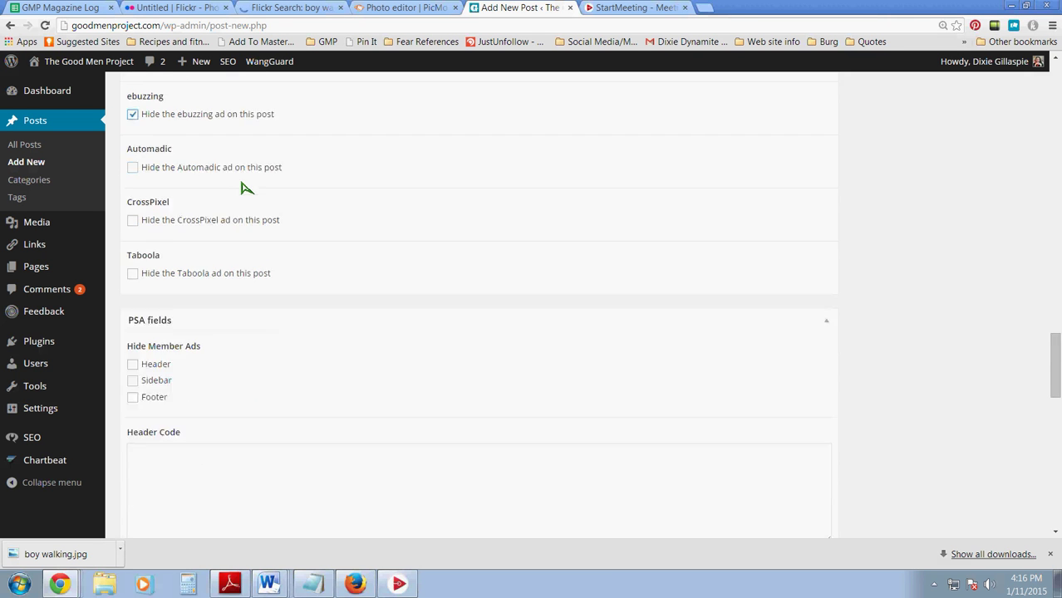
pyautogui.click(254, 472)
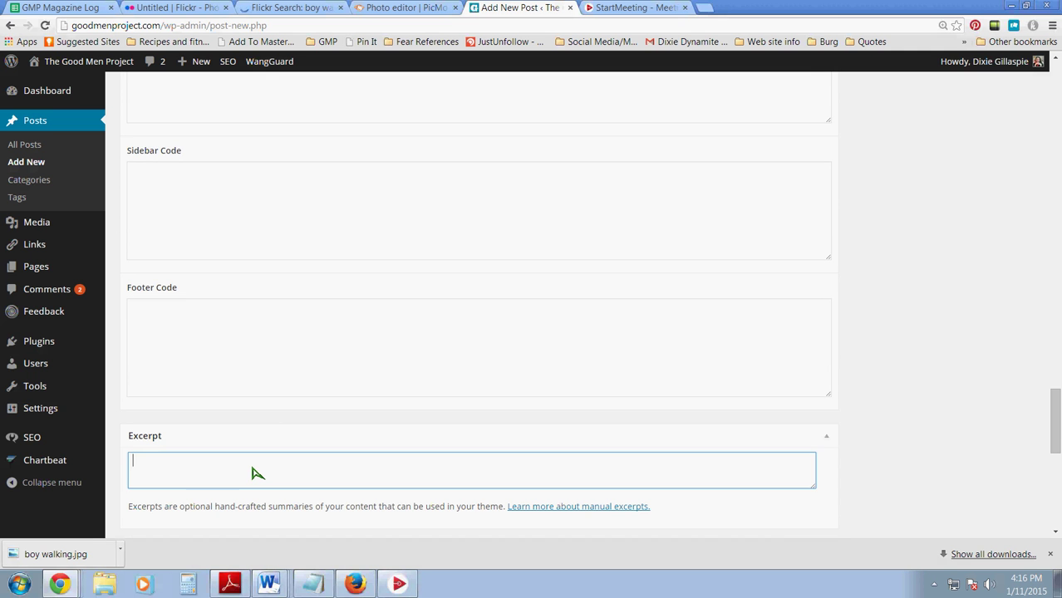
pyautogui.scroll(8, 253, 472)
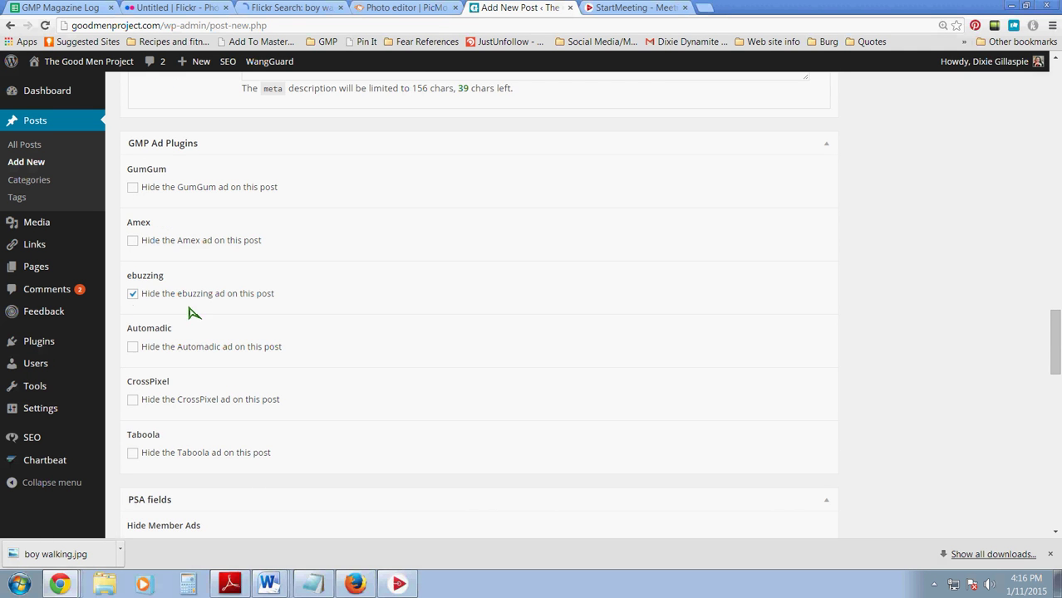
pyautogui.scroll(-8, 183, 319)
pyautogui.click(190, 356)
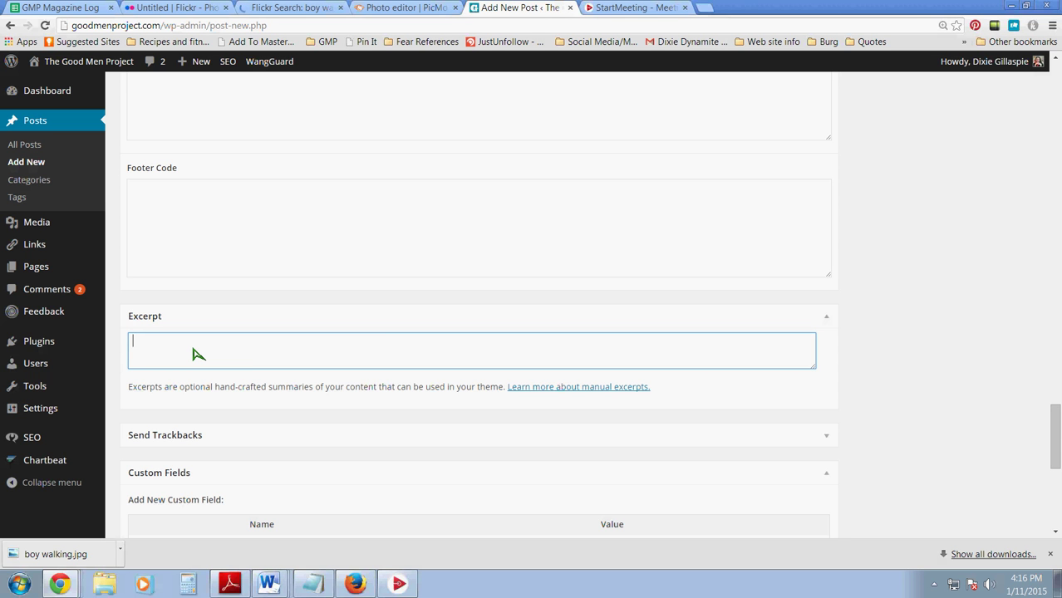
pyautogui.write("When we give special consideration to children's emotional health are we taking care of girls, but coddling our boys?")
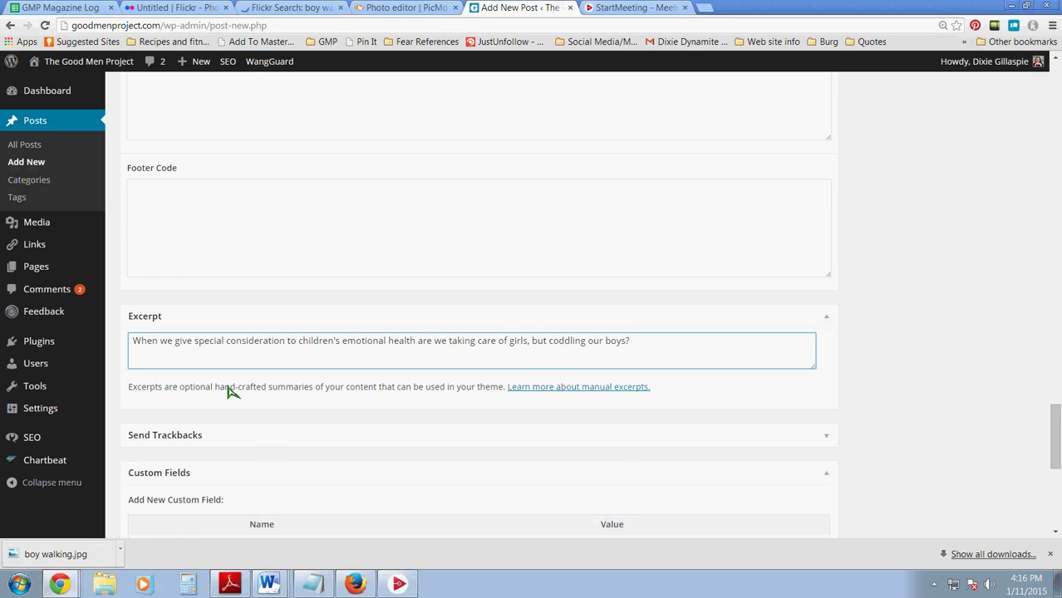
# Step: Read through the full slug of the post to check its wording
pyautogui.scroll(-1, 232, 392)
pyautogui.scroll(-3, 231, 392)
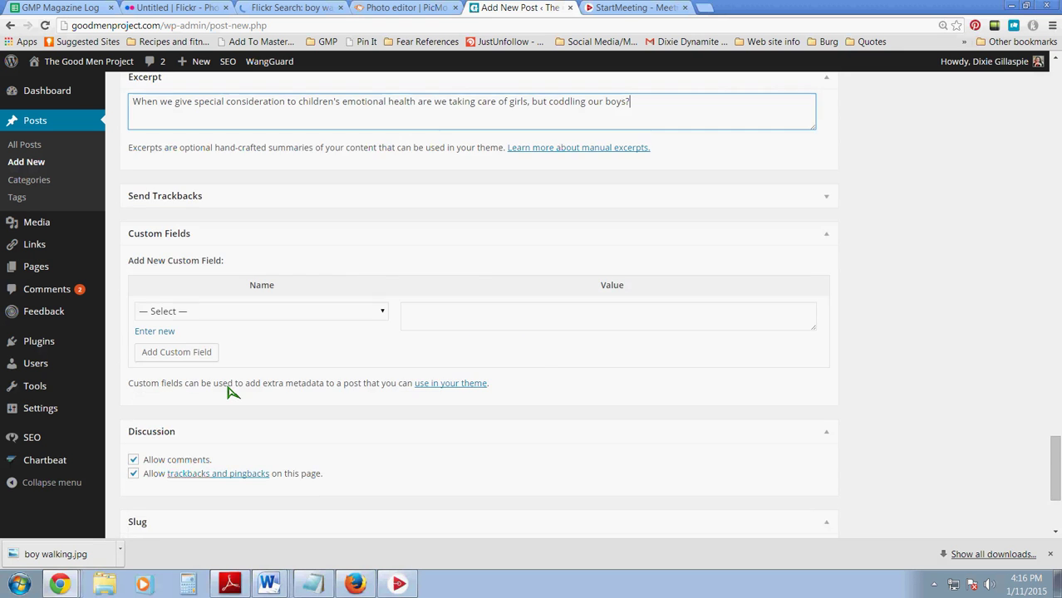
pyautogui.scroll(-3, 231, 392)
pyautogui.click(152, 363)
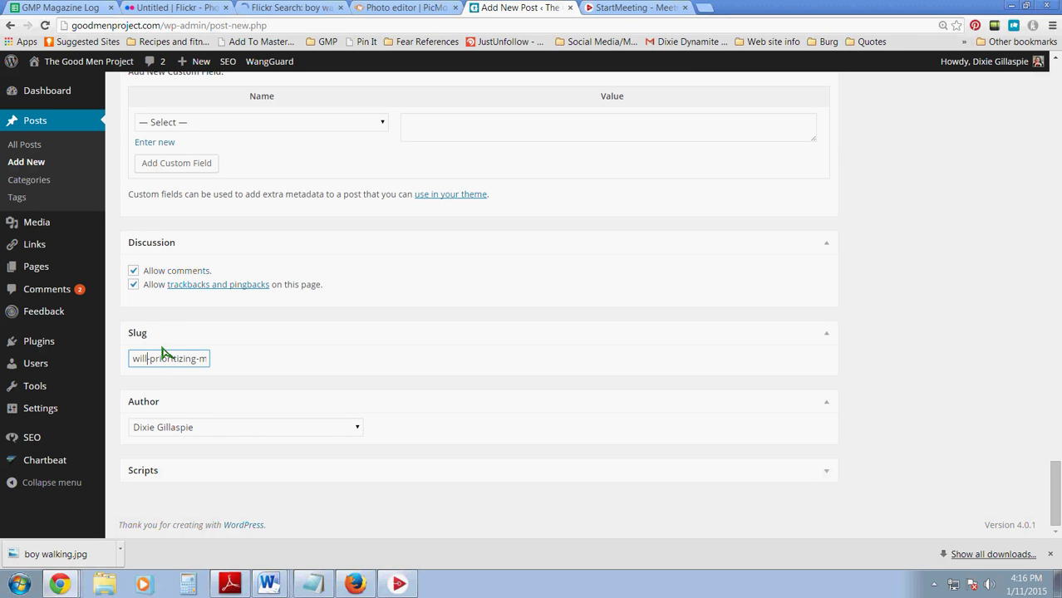
pyautogui.press('Right')
pyautogui.press('Right')
pyautogui.press('Right')
pyautogui.press('Right')
pyautogui.press('Right')
pyautogui.press('Right')
pyautogui.press('Right')
pyautogui.press('Right')
pyautogui.press('Right')
pyautogui.press('Right')
pyautogui.press('Right')
pyautogui.press('Right')
pyautogui.press('Right')
pyautogui.press('Right')
pyautogui.press('Right')
pyautogui.press('Right')
pyautogui.press('Right')
pyautogui.press('Right')
pyautogui.press('Right')
pyautogui.press('Right')
# Step: Change the post's author to the writer of the article
pyautogui.click(246, 428)
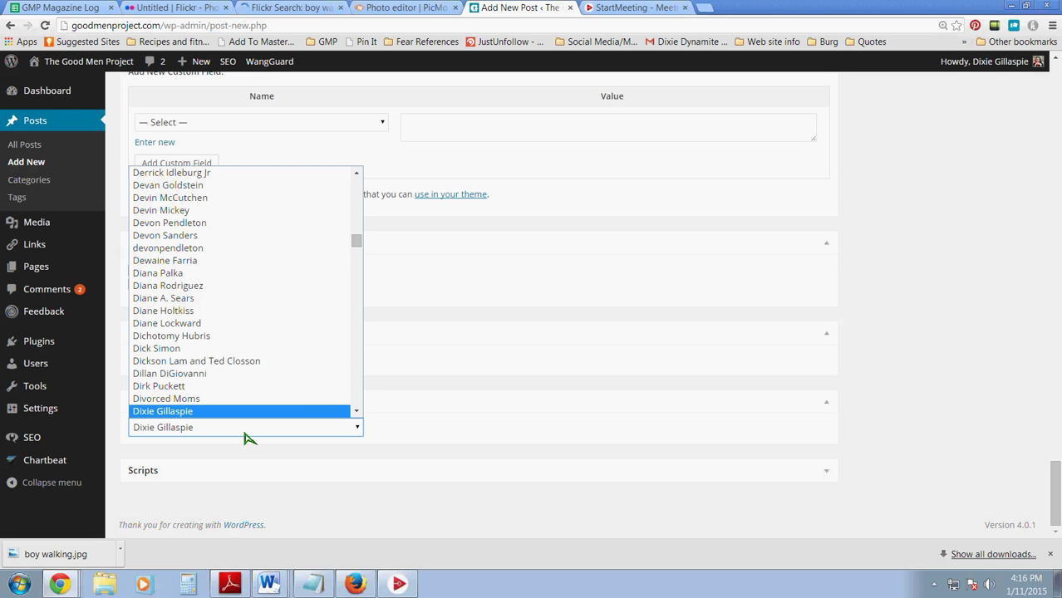
pyautogui.write('bobbi')
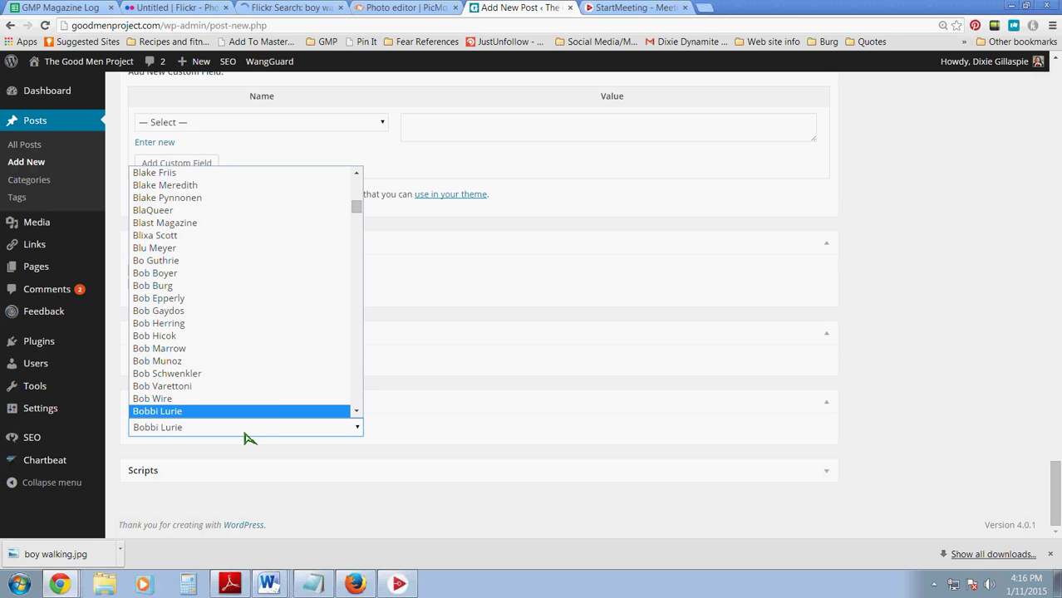
pyautogui.press('Down')
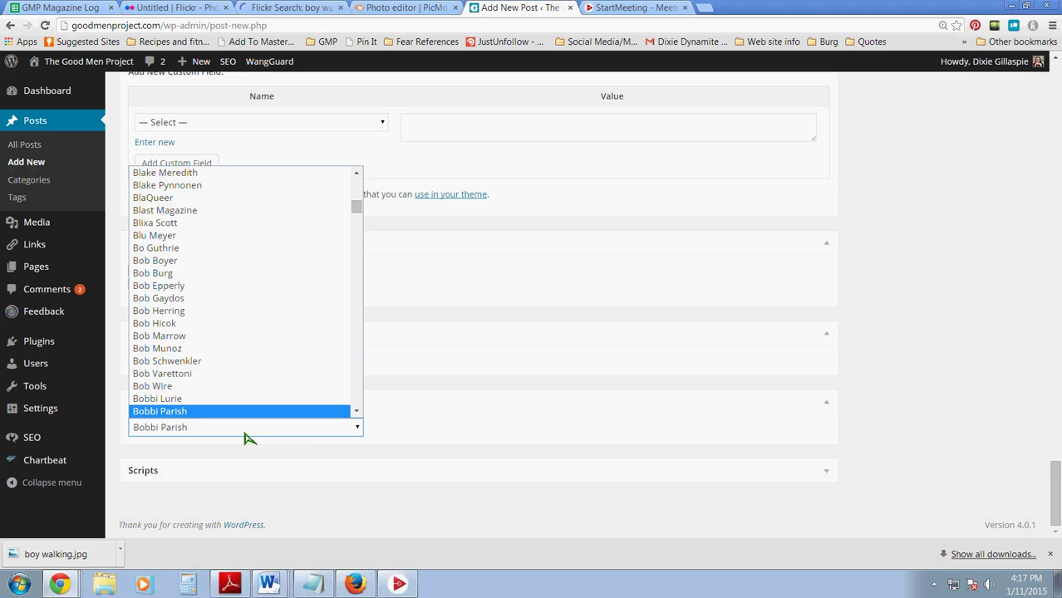
pyautogui.press('Return')
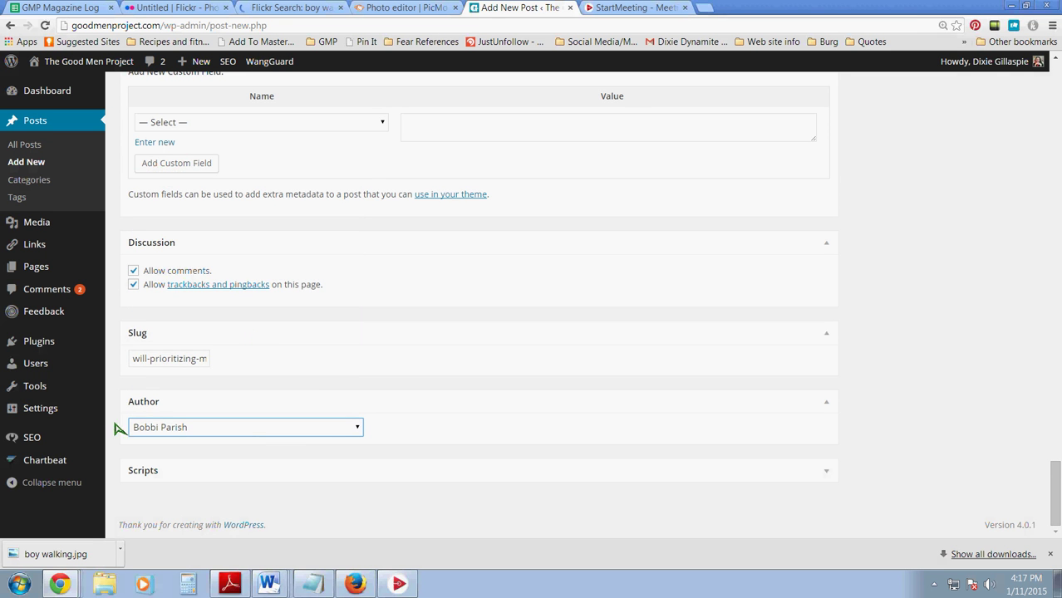
pyautogui.scroll(15, 1030, 220)
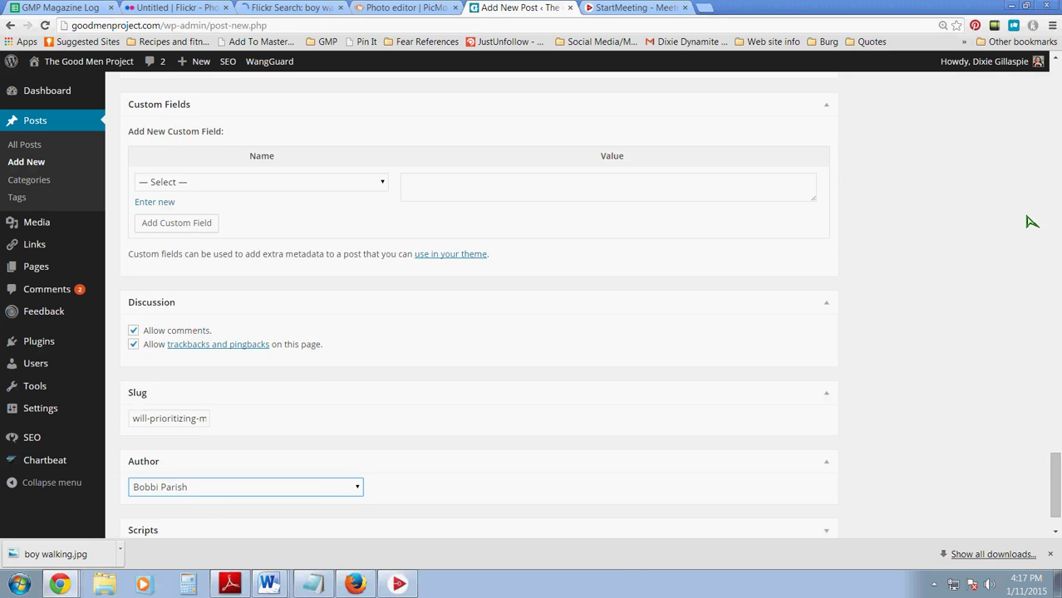
# Step: Set boy-walking.jpg from the media library as the post's featured image
pyautogui.scroll(10, 1011, 227)
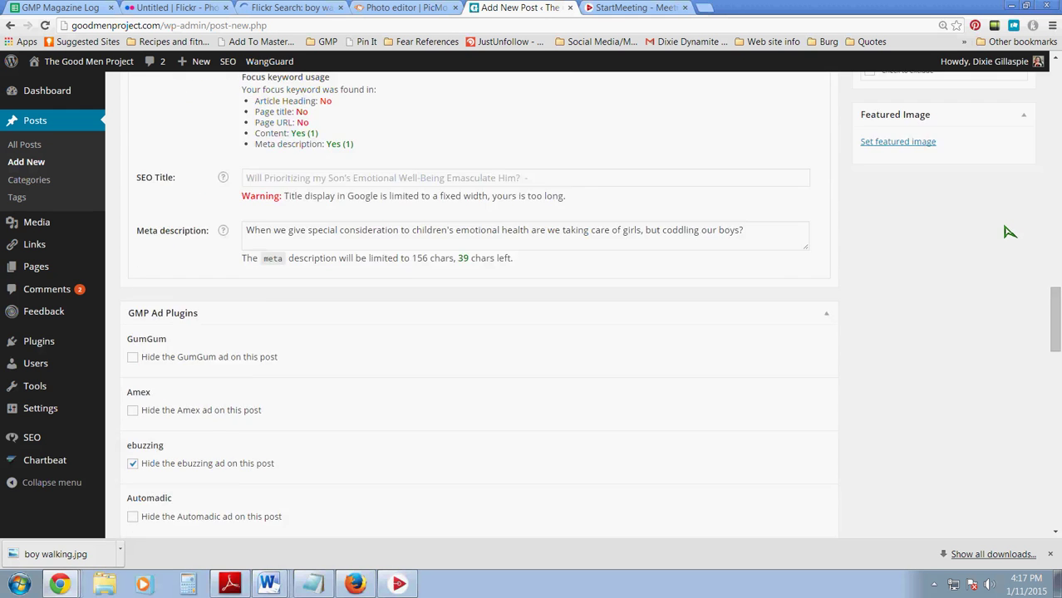
pyautogui.click(891, 392)
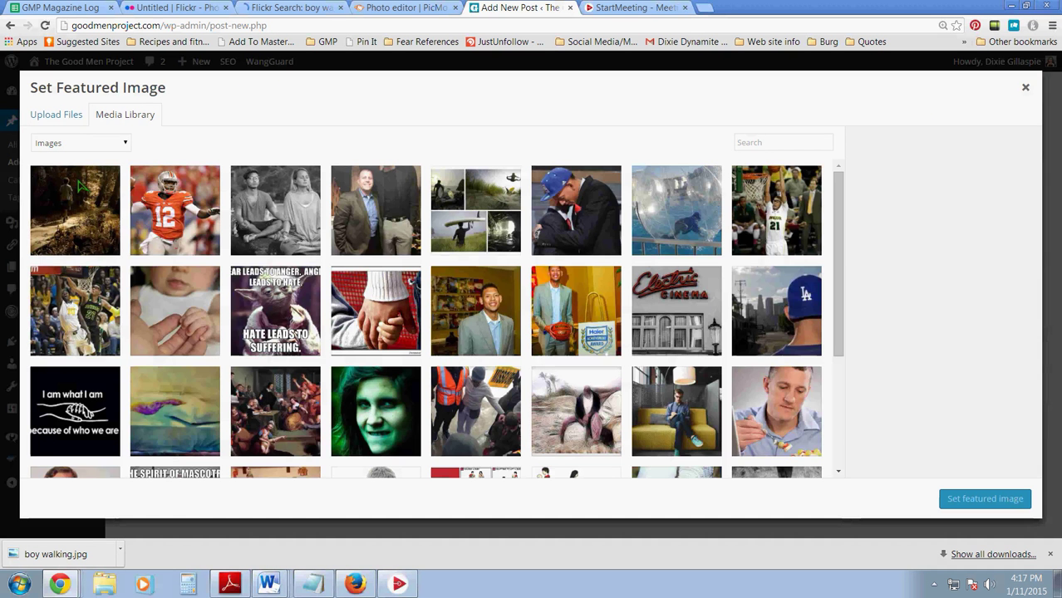
pyautogui.click(82, 187)
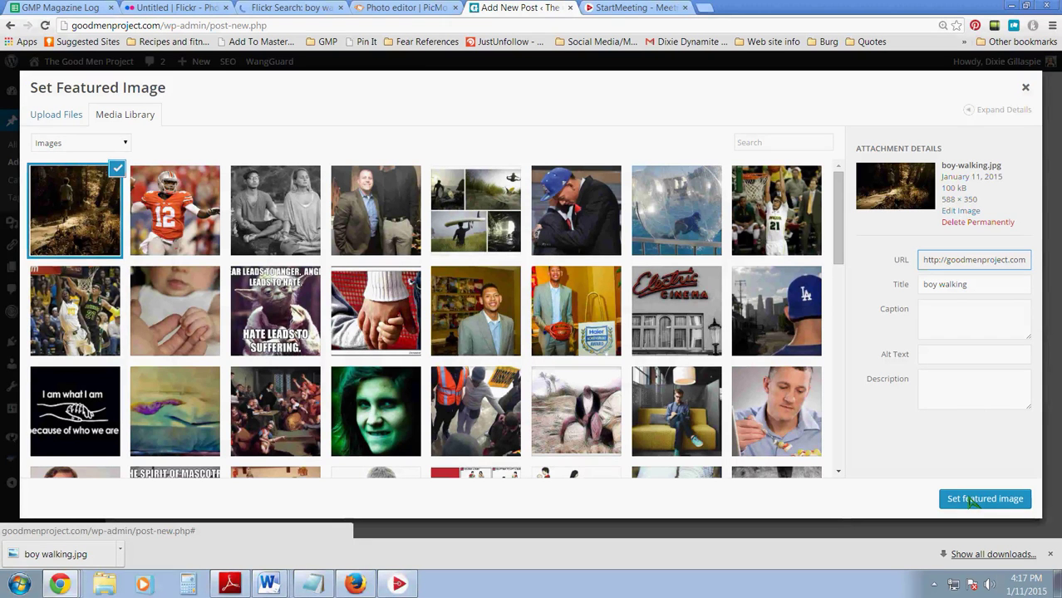
pyautogui.click(1019, 504)
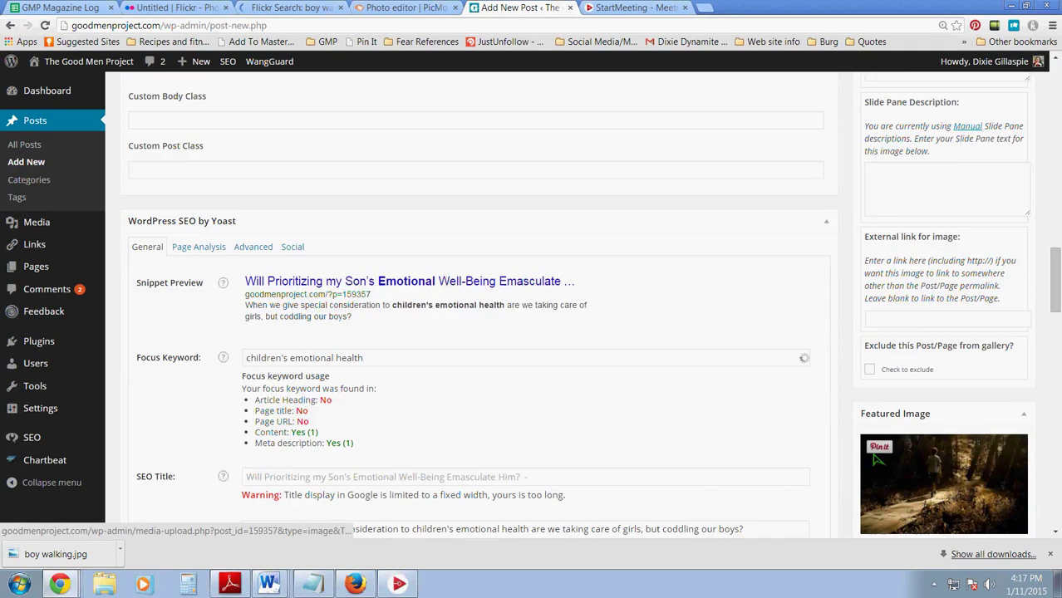
# Step: Check the paragraph format options for the line below the introductory sentence in the post body
pyautogui.scroll(5, 878, 459)
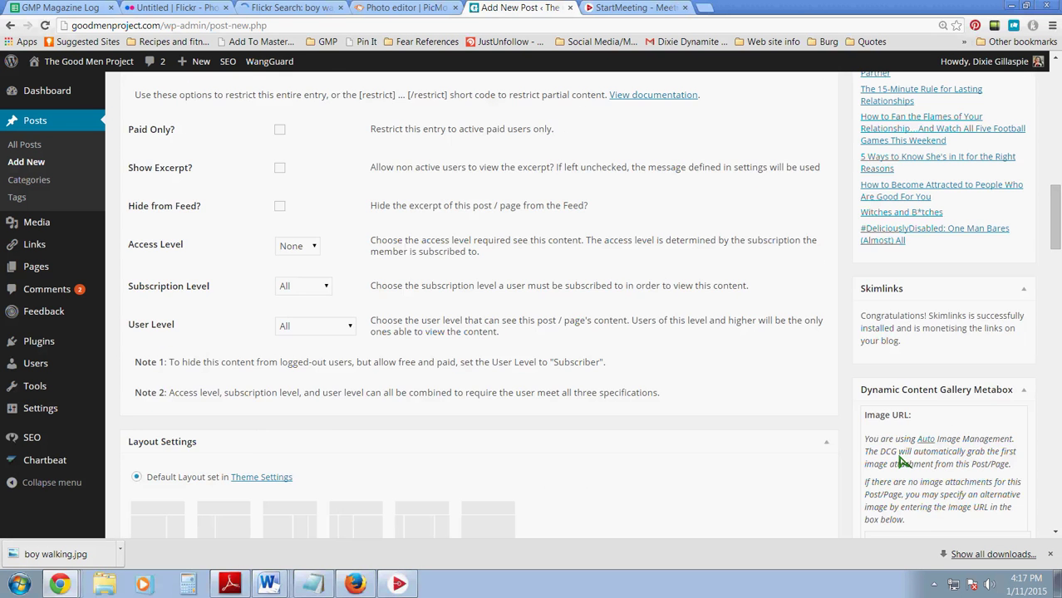
pyautogui.scroll(10, 903, 462)
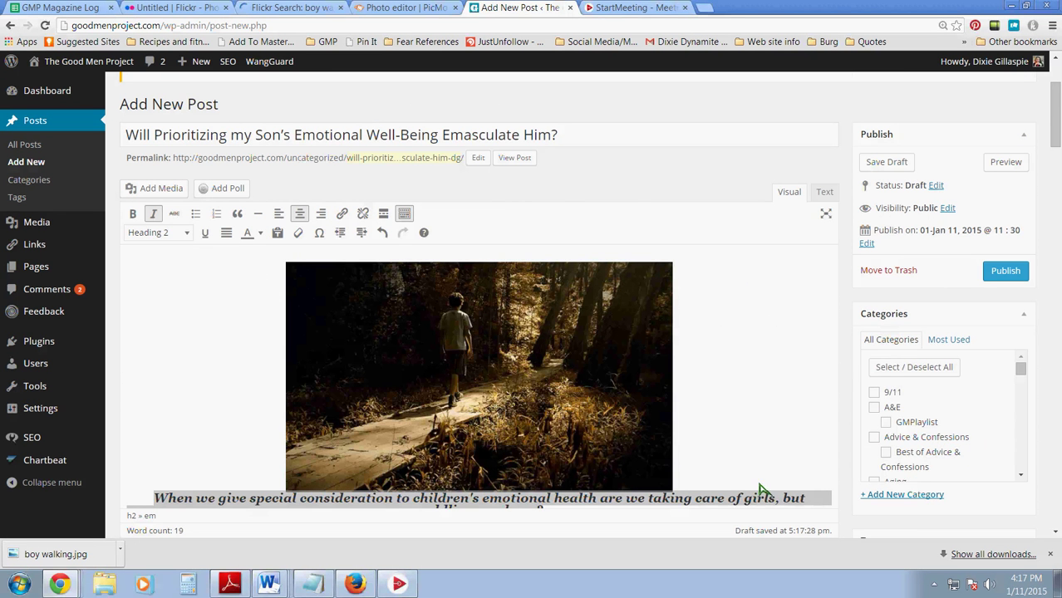
pyautogui.scroll(-3, 962, 419)
pyautogui.scroll(-1, 757, 433)
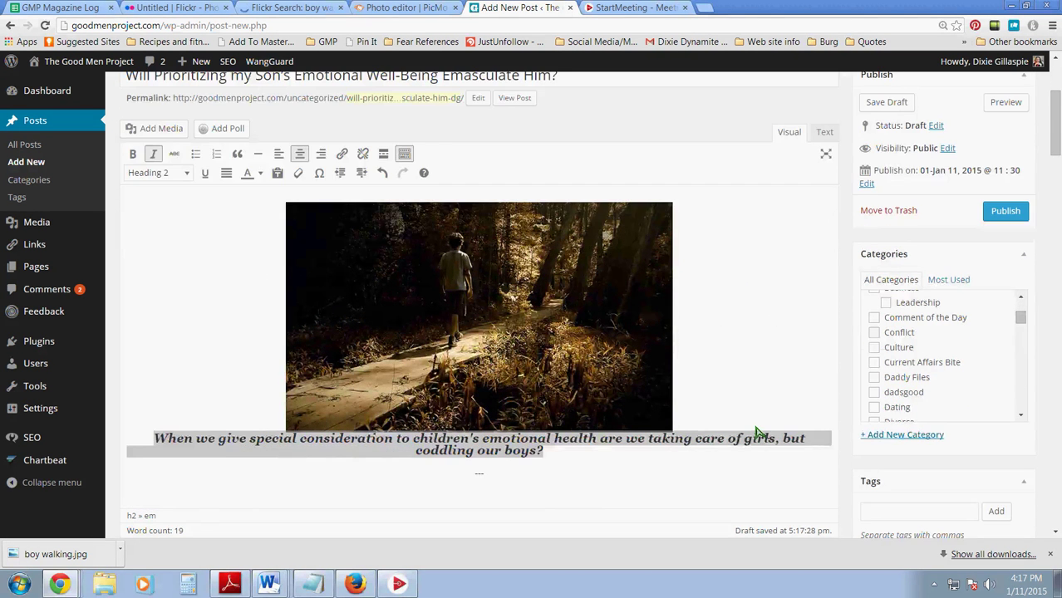
pyautogui.scroll(-3, 758, 433)
pyautogui.click(561, 332)
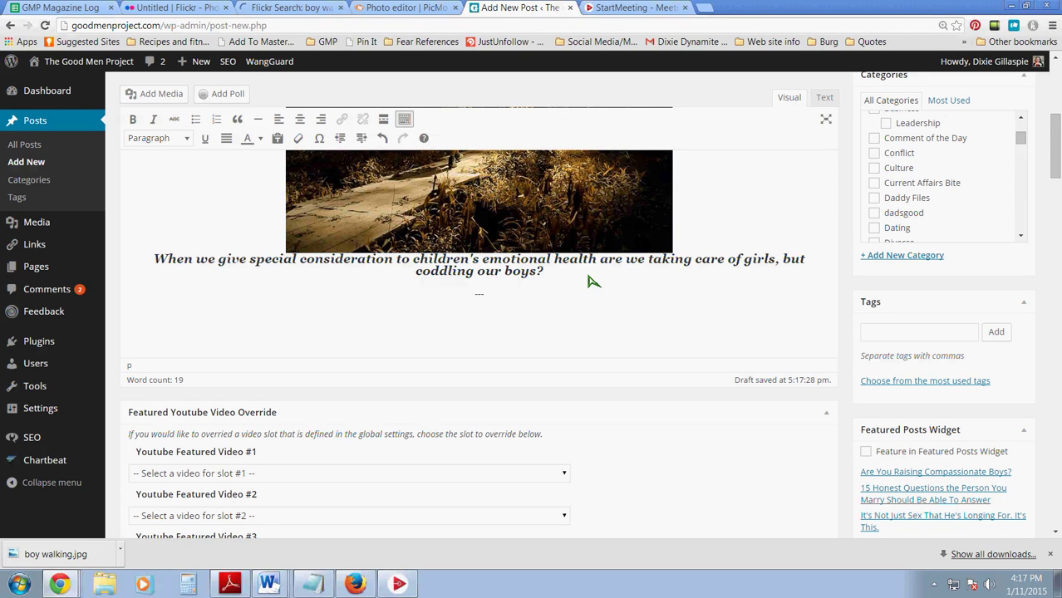
pyautogui.click(156, 140)
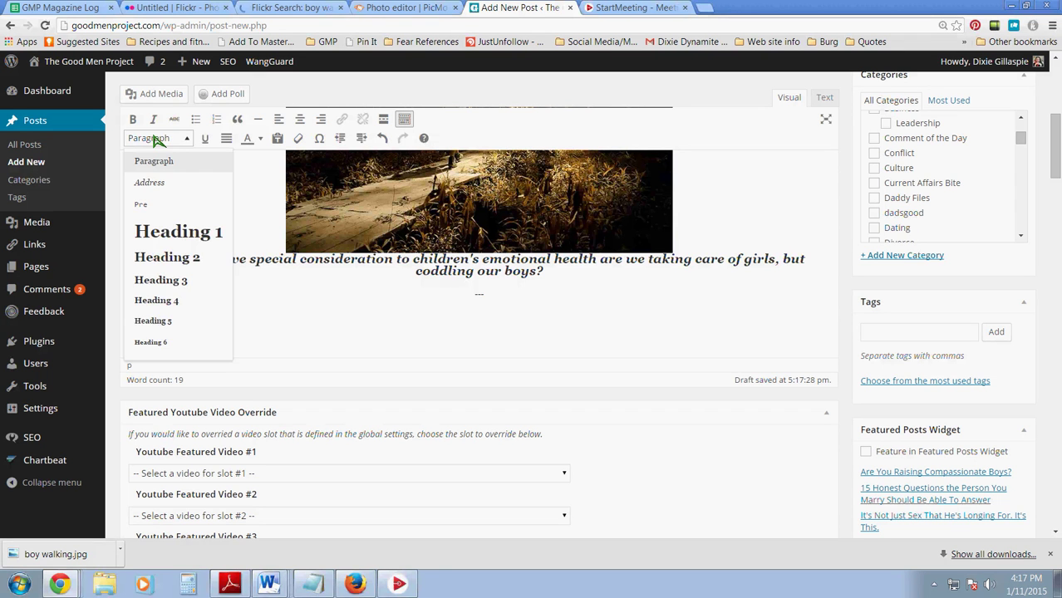
pyautogui.click(693, 279)
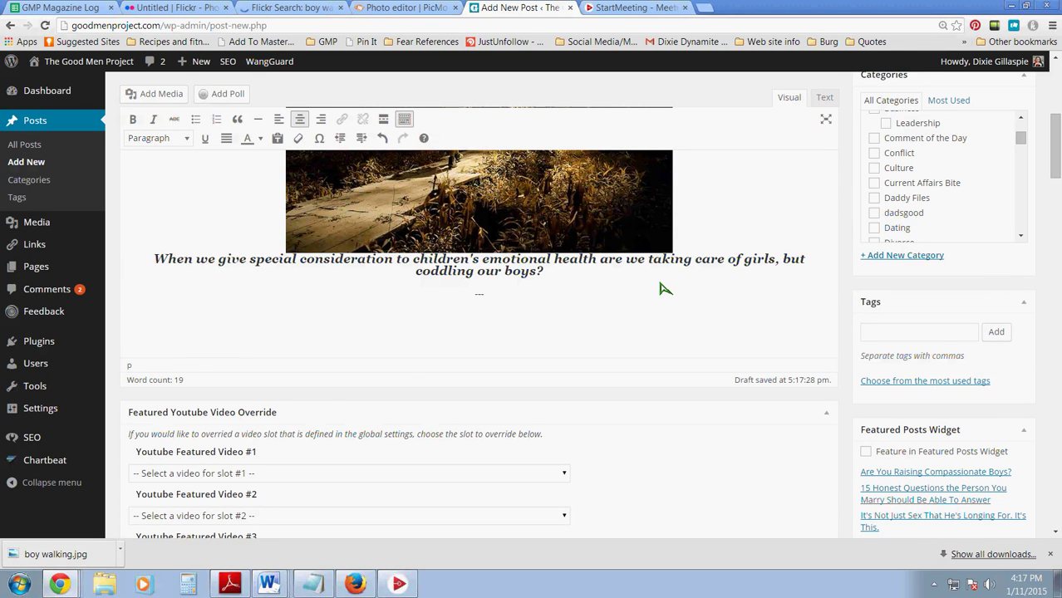
# Step: Review the post's SEO focus keyword, meta description and GMP Ad Plugins settings
pyautogui.scroll(-1, 664, 289)
pyautogui.scroll(-4, 664, 293)
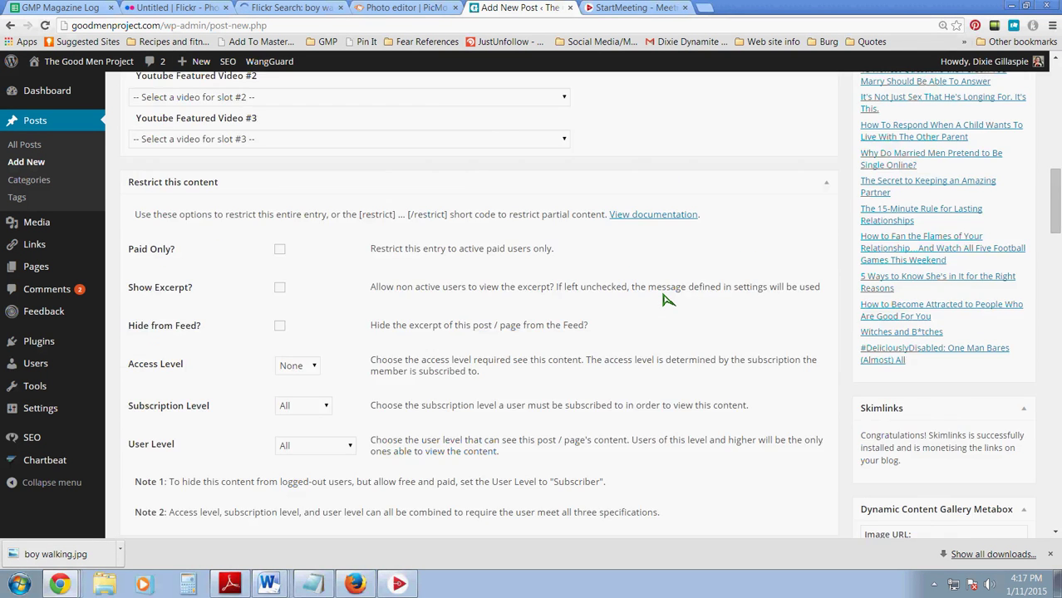
pyautogui.scroll(-9, 664, 297)
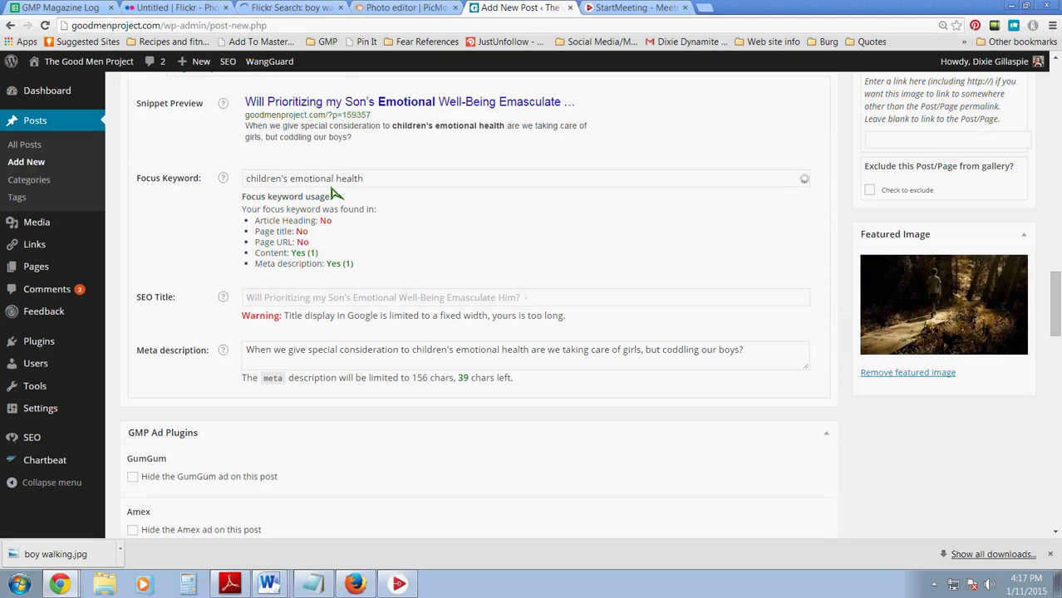
pyautogui.scroll(-10, 339, 208)
pyautogui.scroll(3, 339, 223)
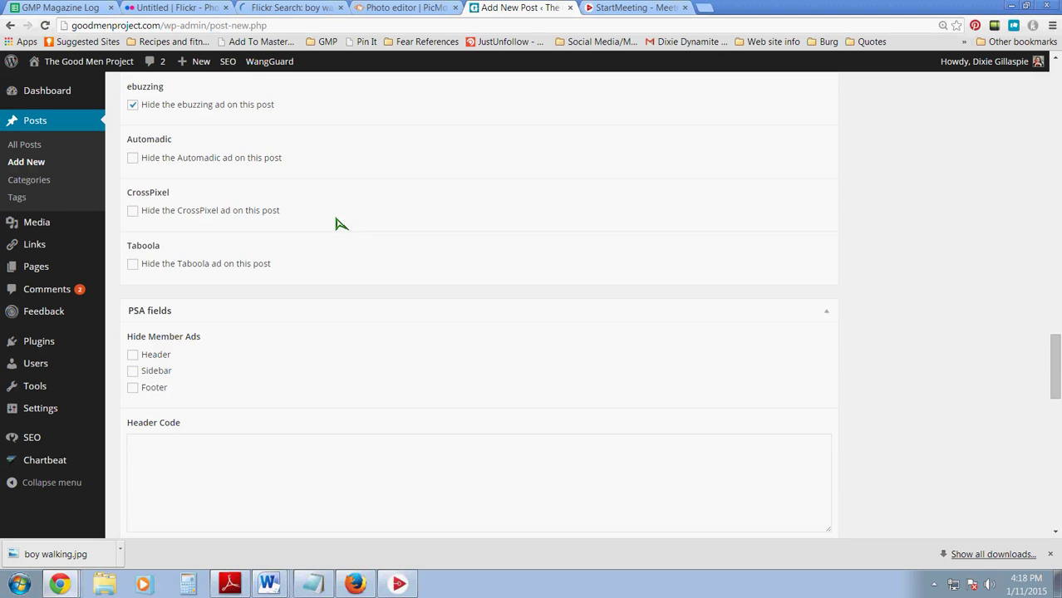
pyautogui.scroll(2, 137, 206)
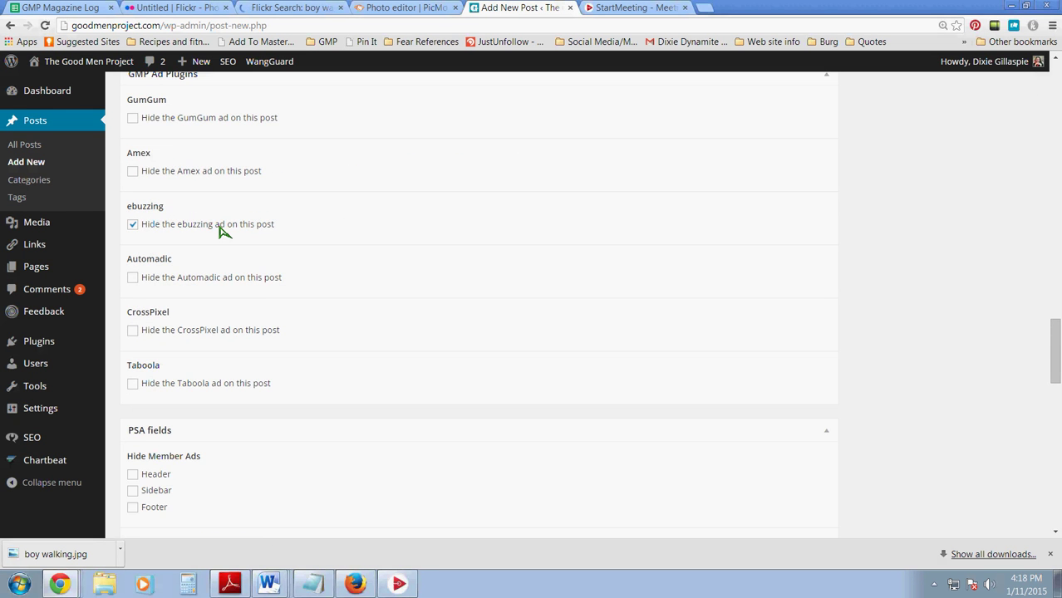
# Step: Review the post's excerpt, discussion options, slug and author settings
pyautogui.scroll(-9, 324, 254)
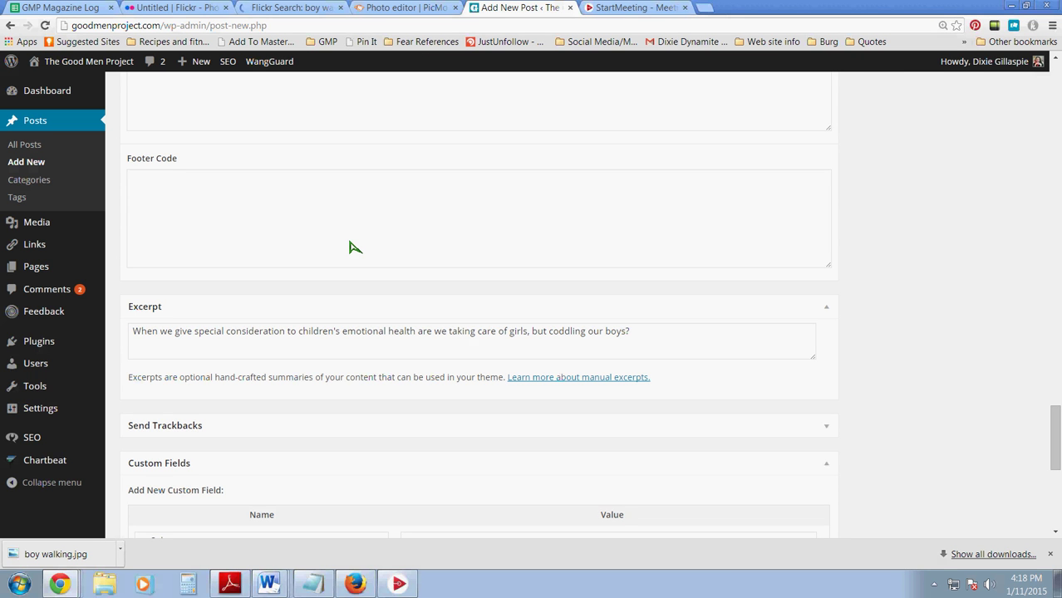
pyautogui.scroll(-1, 399, 299)
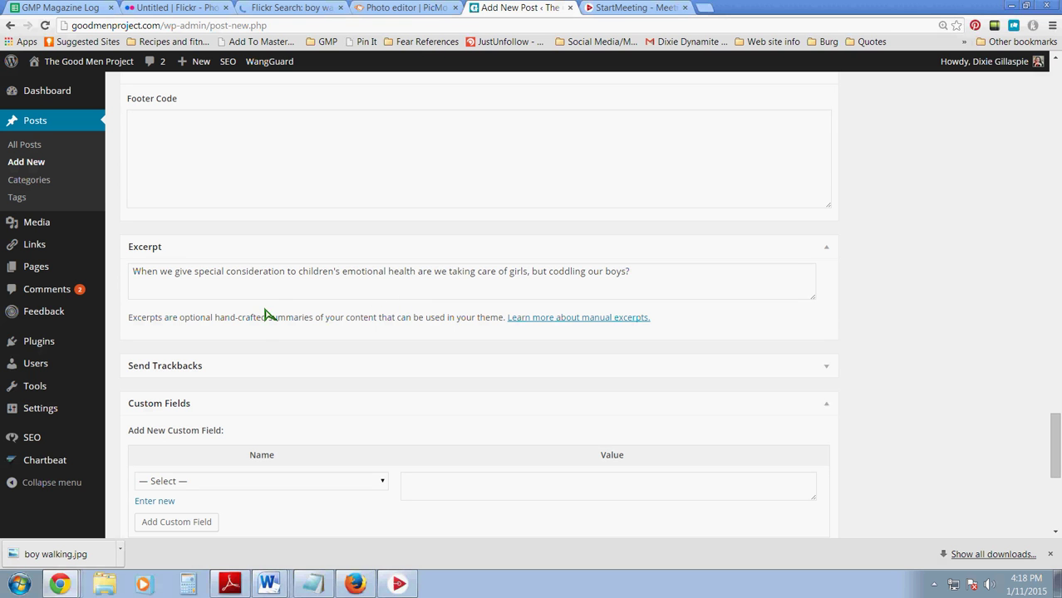
pyautogui.click(668, 281)
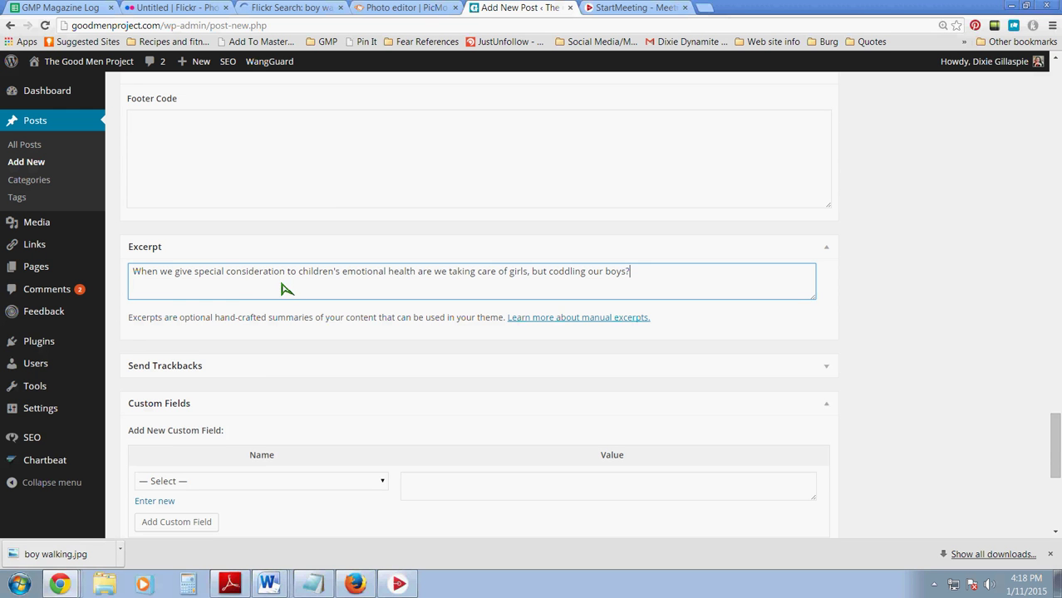
pyautogui.scroll(-4, 253, 292)
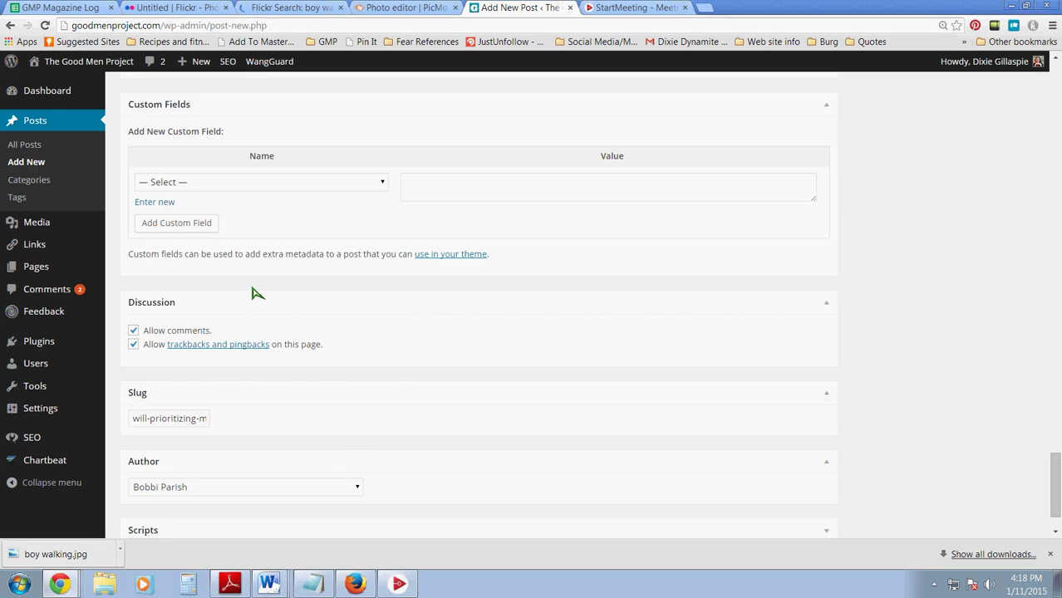
pyautogui.scroll(2, 253, 293)
pyautogui.scroll(-1, 254, 294)
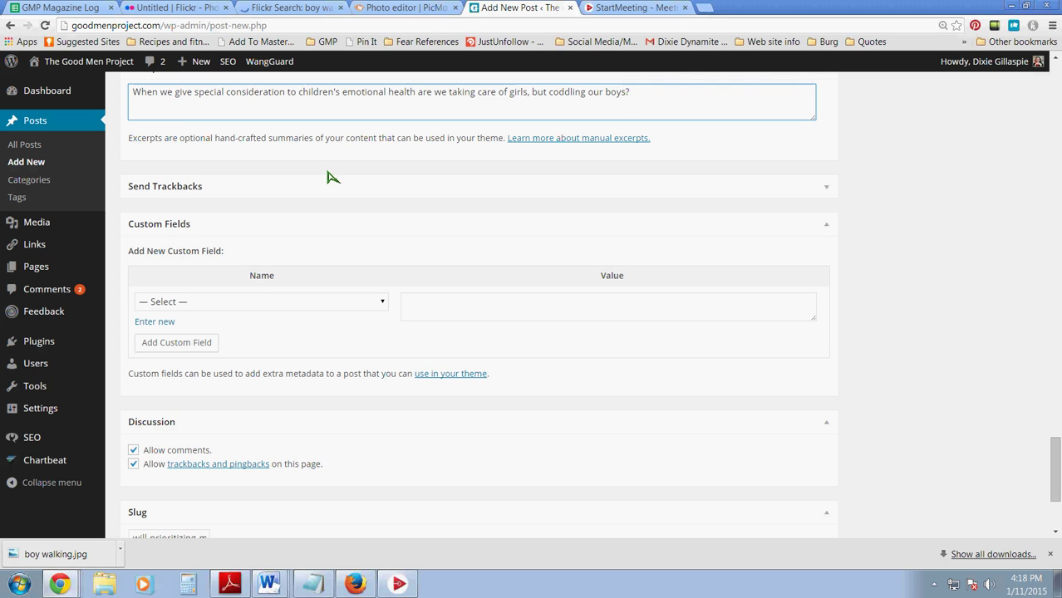
pyautogui.scroll(-2, 327, 179)
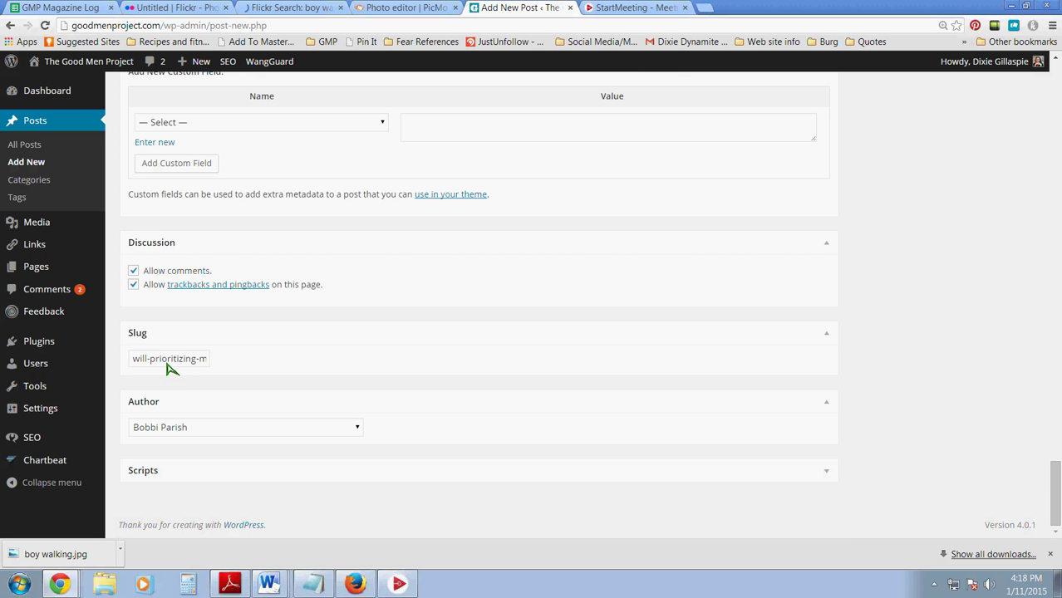
pyautogui.click(184, 361)
# Step: Copy the entire article from Does Attending to Our Sons.docx in Word and paste it into the post body below the "---" line
pyautogui.scroll(10, 230, 407)
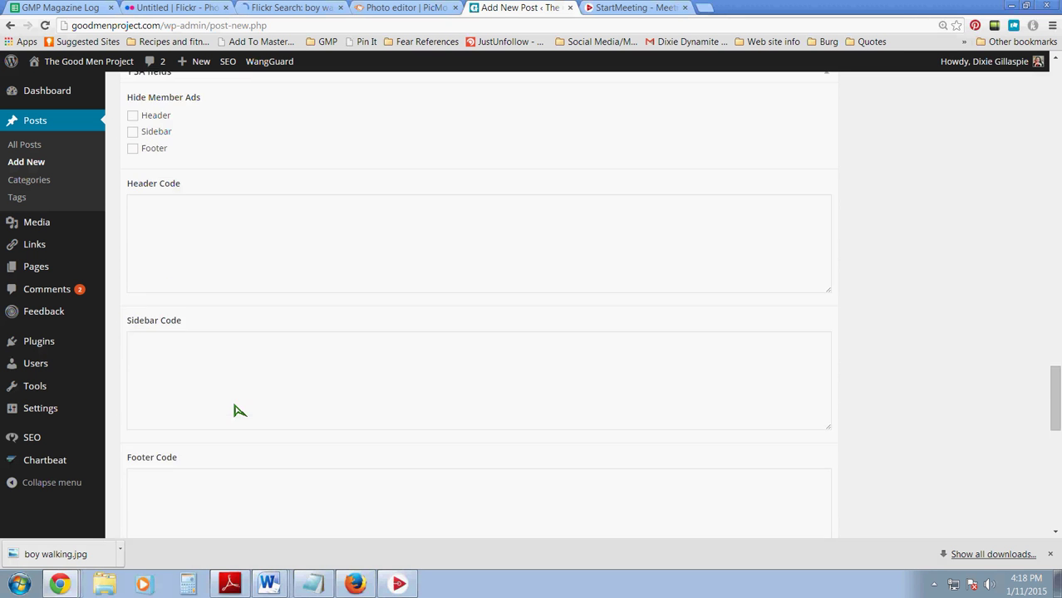
pyautogui.scroll(8, 281, 422)
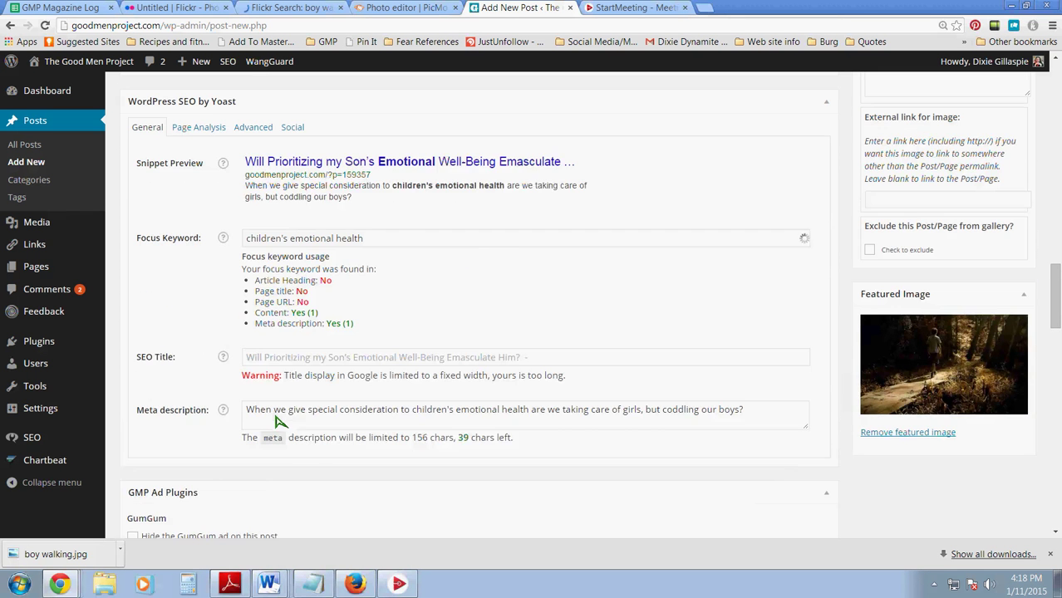
pyautogui.scroll(8, 291, 430)
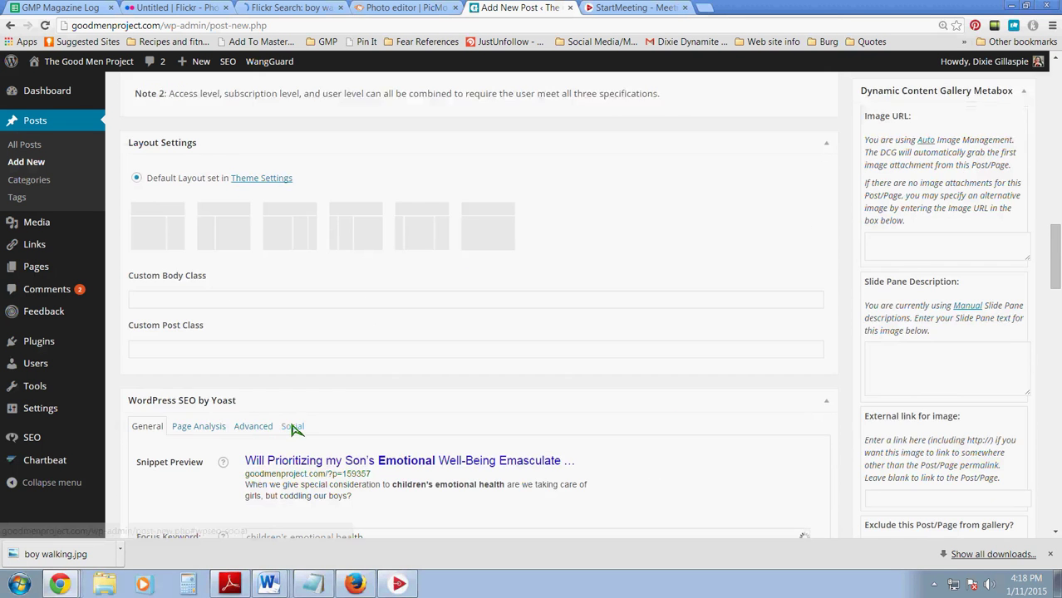
pyautogui.scroll(12, 290, 429)
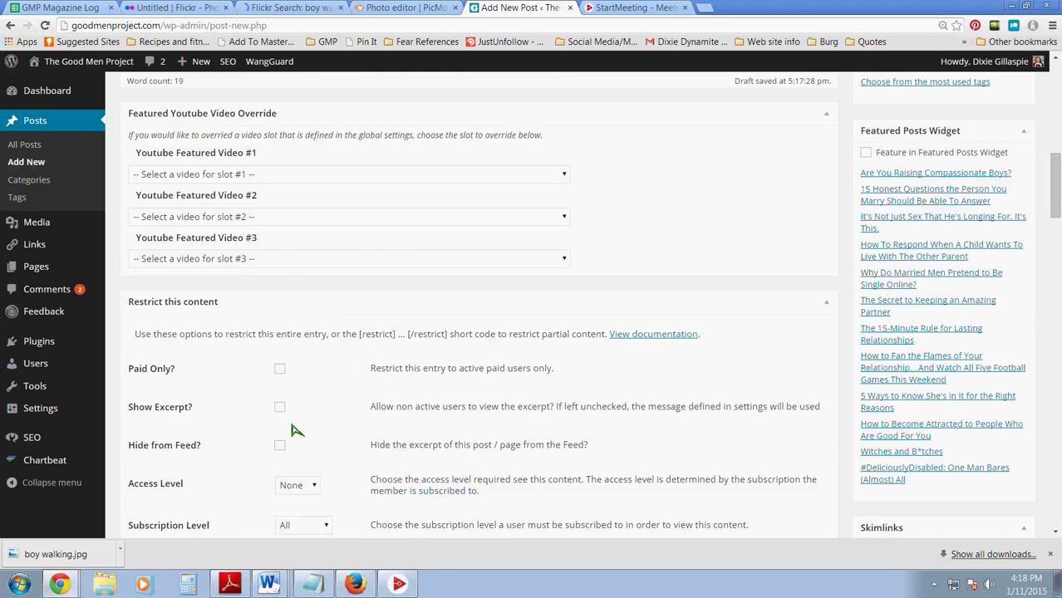
pyautogui.scroll(1, 291, 429)
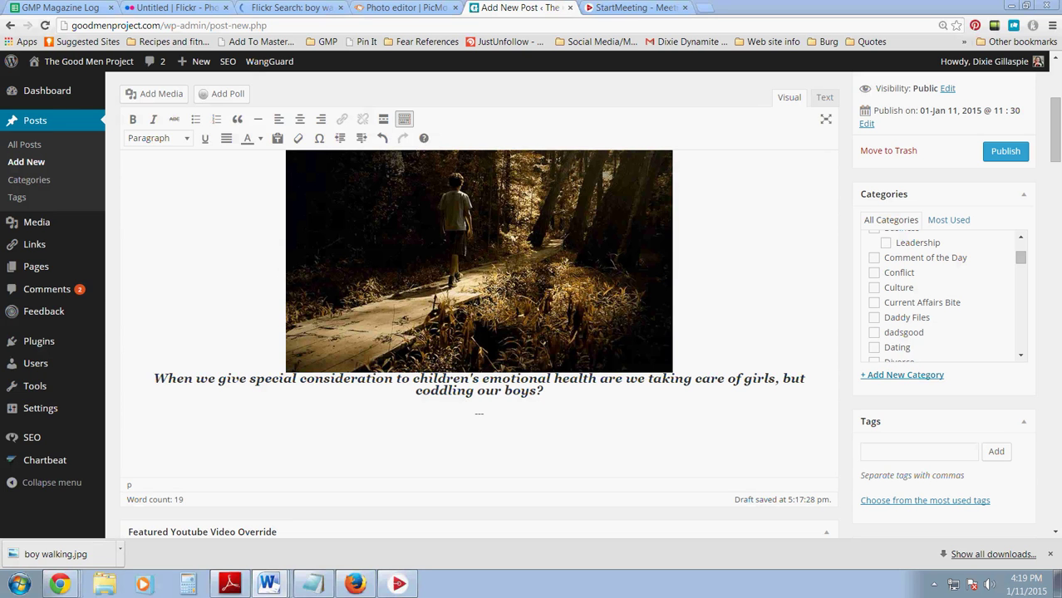
pyautogui.click(268, 584)
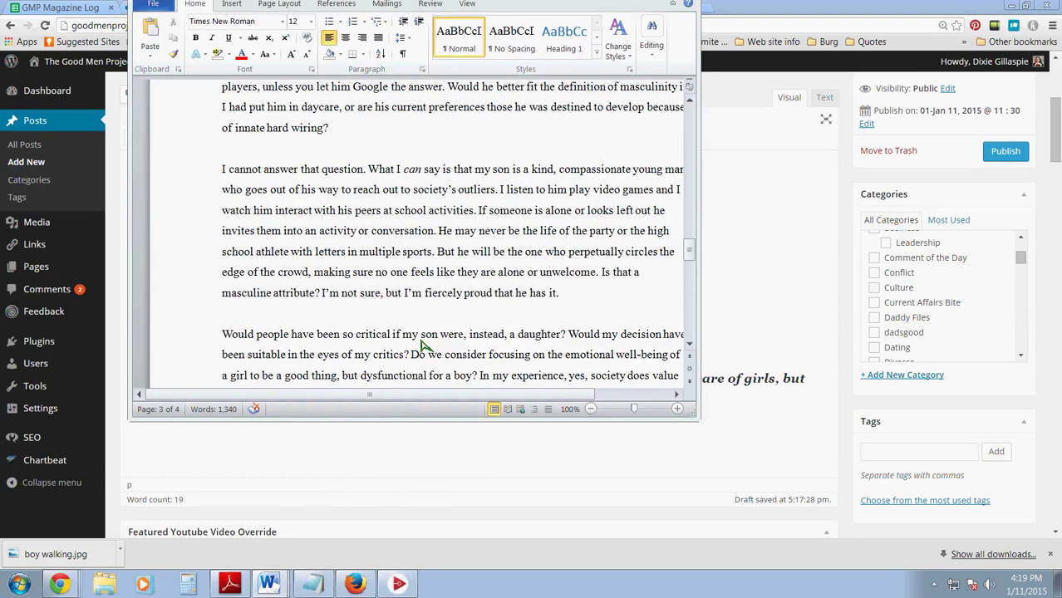
pyautogui.press('super+Up')
pyautogui.rightClick(426, 340)
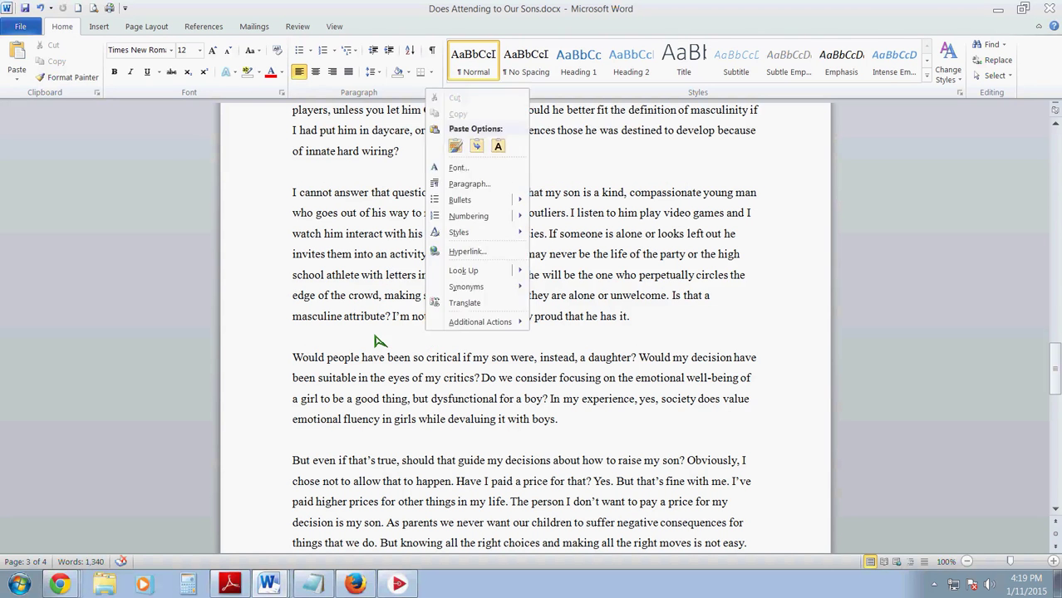
pyautogui.click(375, 340)
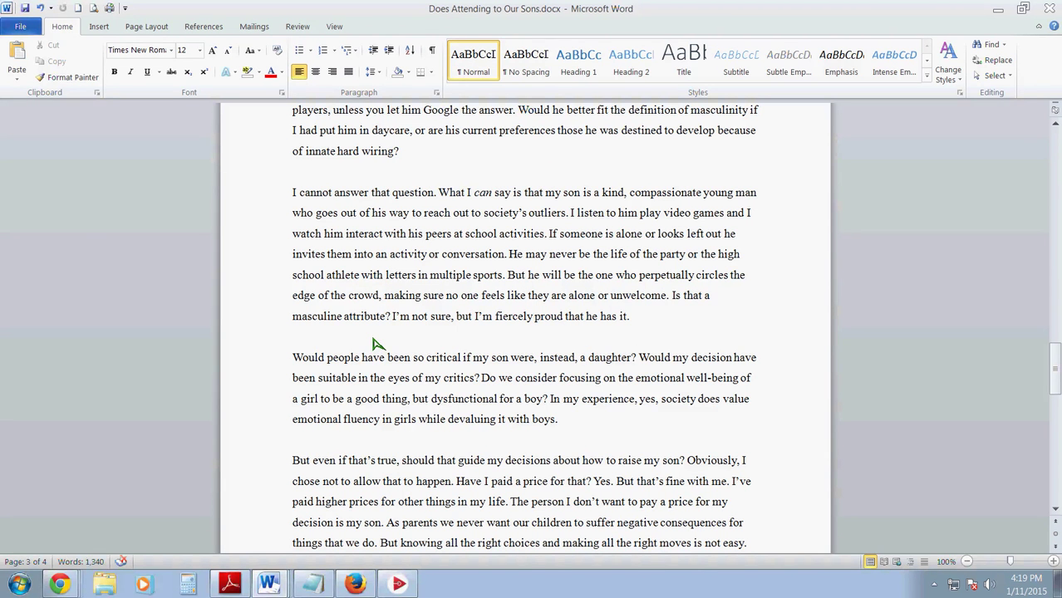
pyautogui.hotkey('ctrl', 'a')
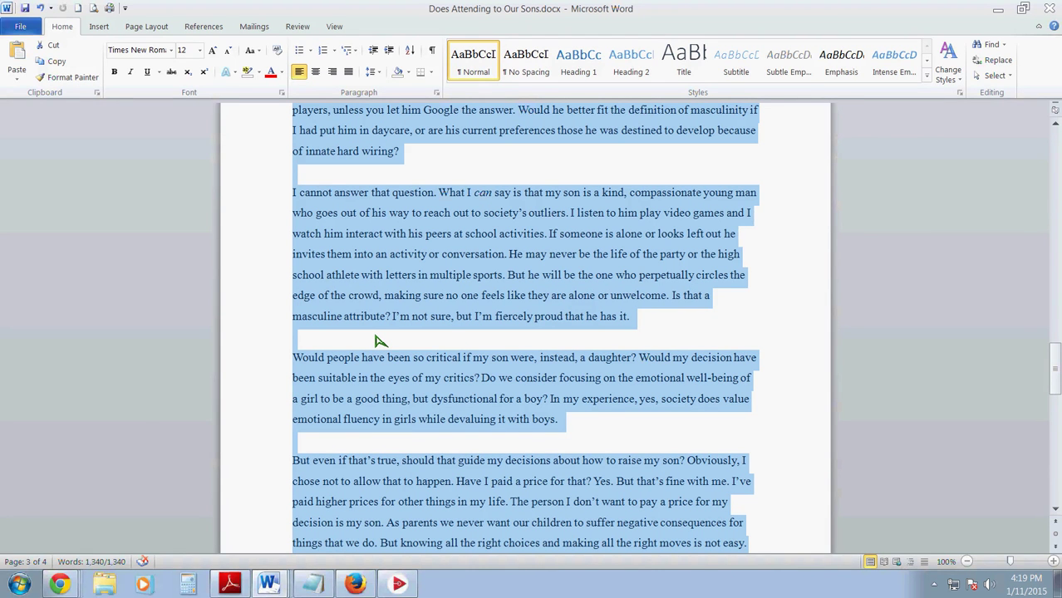
pyautogui.hotkey('ctrl', 'c')
pyautogui.click(1001, 10)
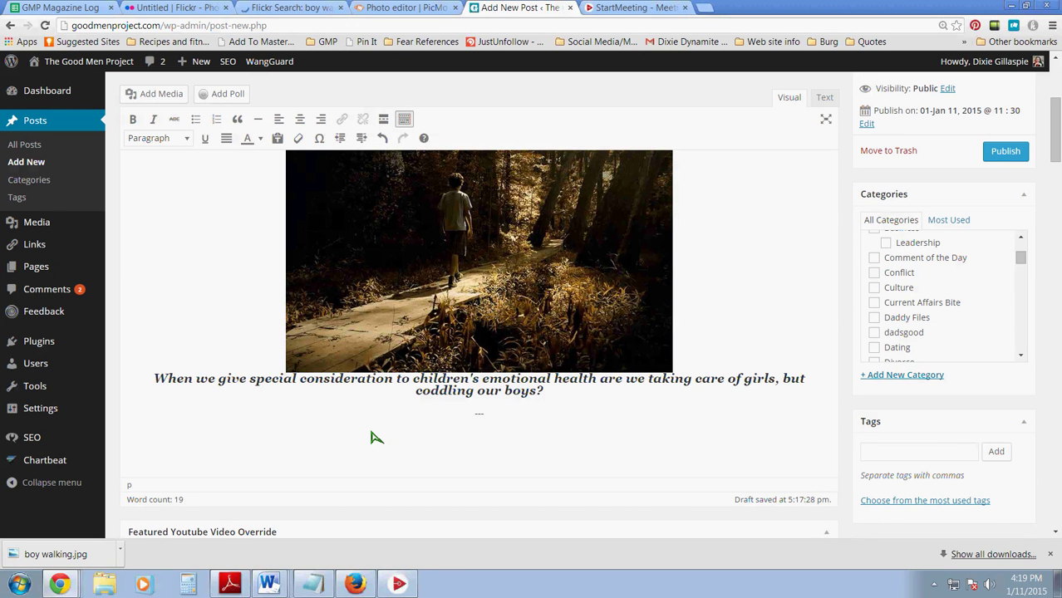
pyautogui.hotkey('ctrl', 'v')
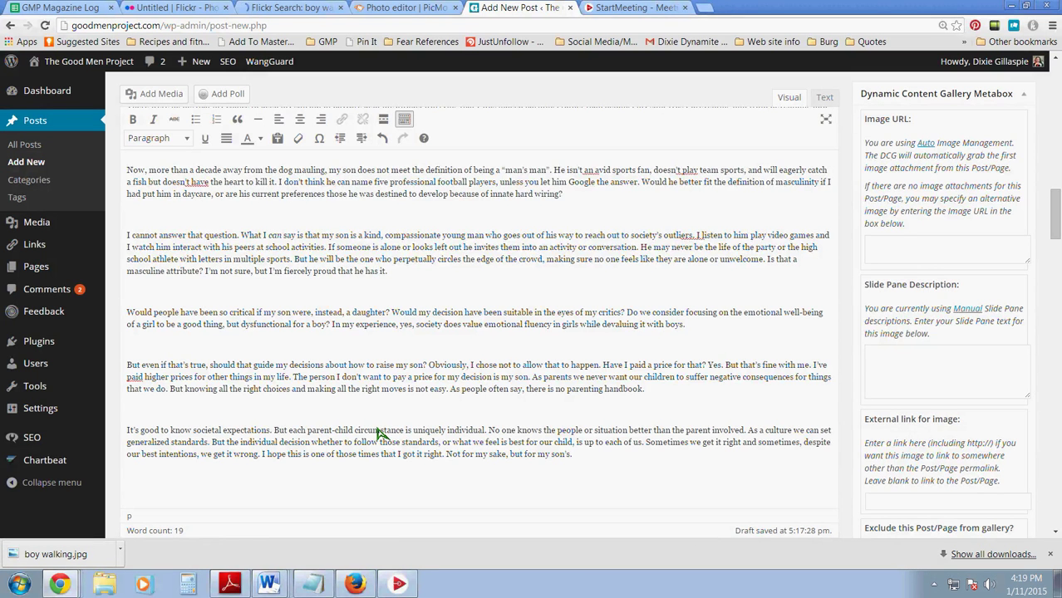
# Step: Add a "---" separator line after the article's last paragraph, followed by the photo credit text "Photo: Flickr/"
pyautogui.write('--')
pyautogui.press('BackSpace')
pyautogui.press('BackSpace')
pyautogui.press('BackSpace')
pyautogui.write('---')
pyautogui.write('Photo')
pyautogui.write(':')
pyautogui.write(' Flicr')
pyautogui.press('BackSpace')
pyautogui.write('kr/')
# Step: Copy the photographer's linked name from the Flickr photo page and paste it after "Photo: Flickr/" in the post
pyautogui.click(273, 9)
pyautogui.click(175, 7)
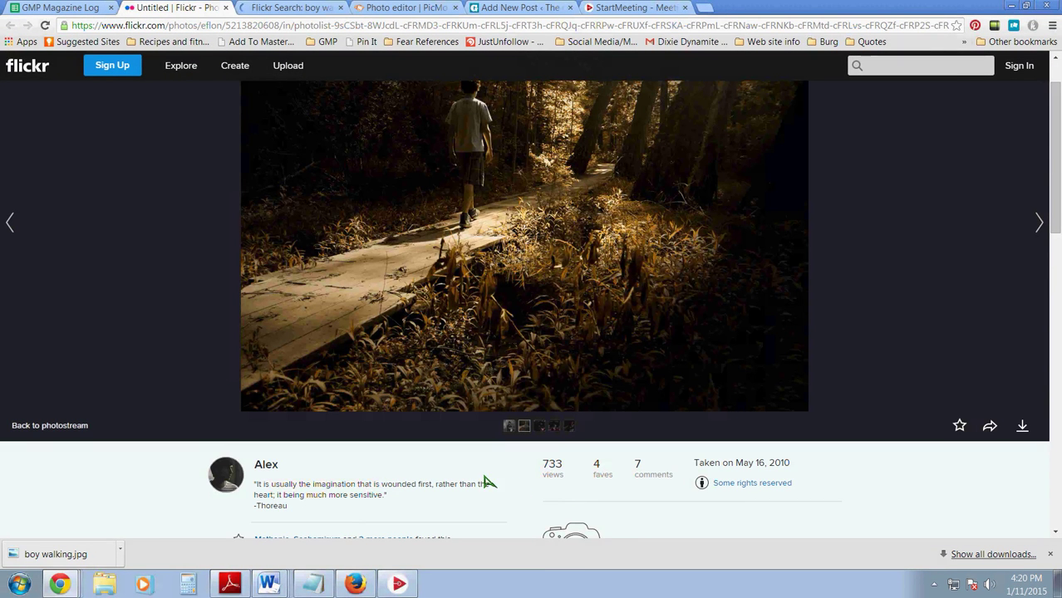
pyautogui.doubleClick(280, 470)
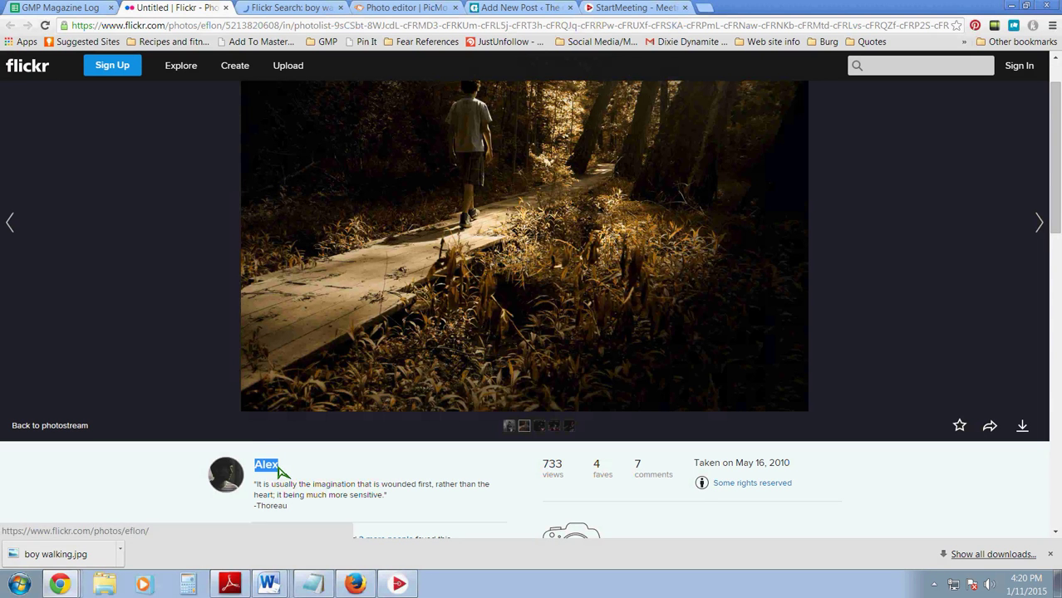
pyautogui.click(279, 471)
pyautogui.doubleClick(278, 471)
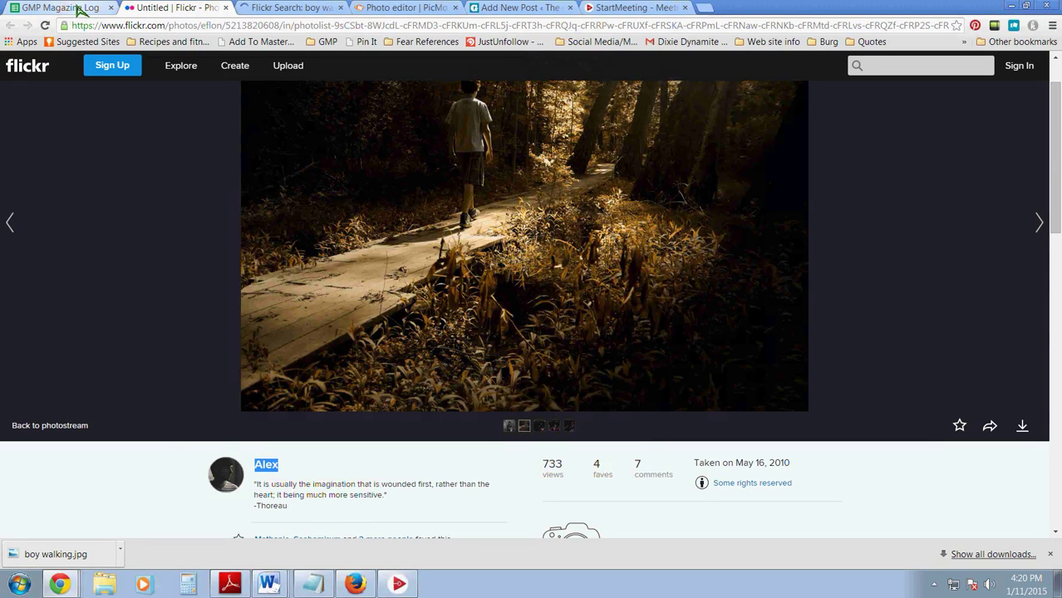
pyautogui.click(526, 7)
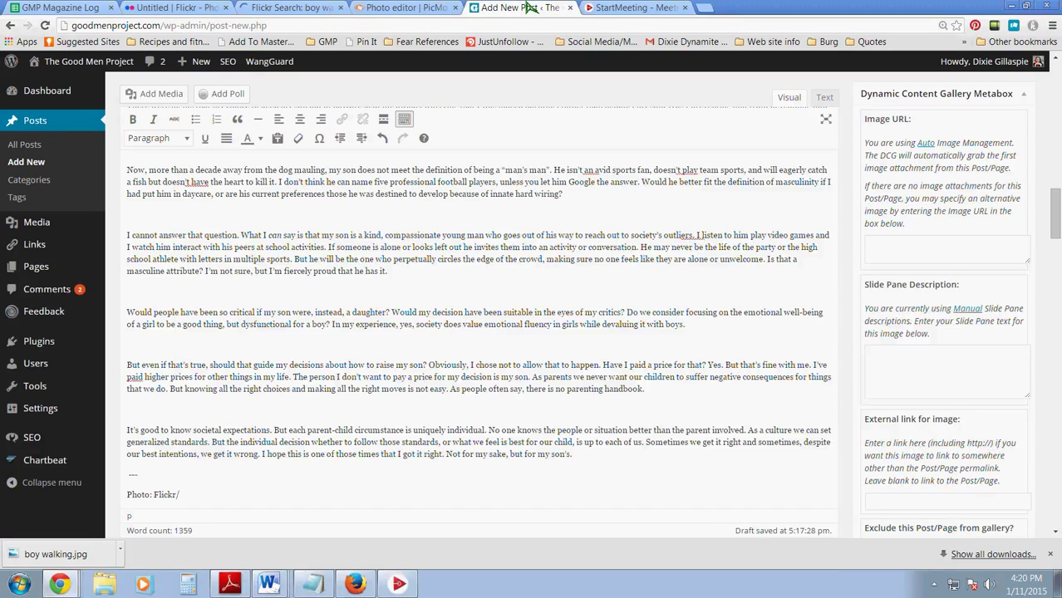
pyautogui.rightClick(246, 502)
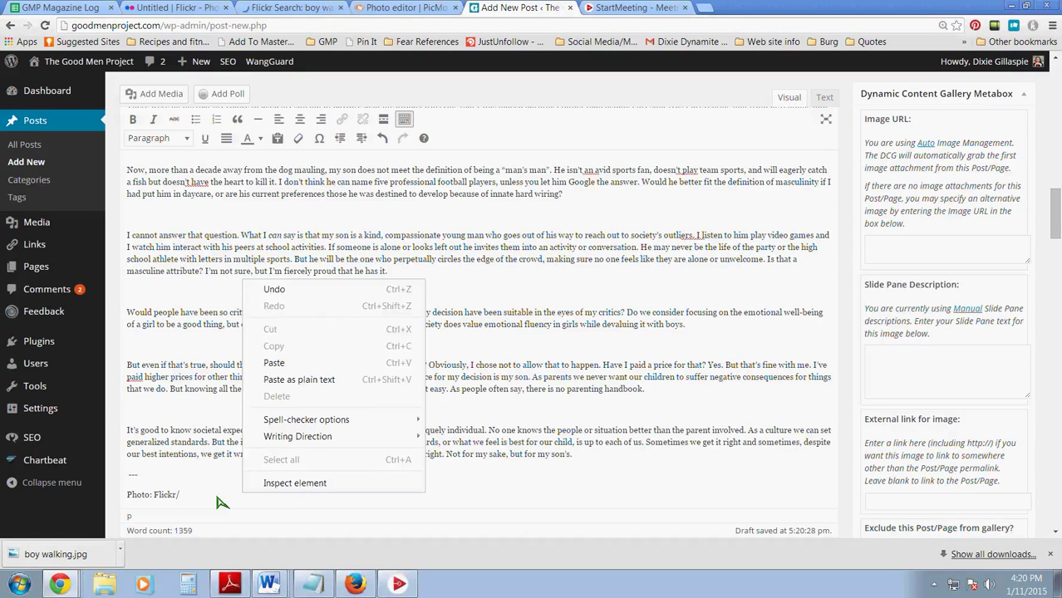
pyautogui.click(218, 501)
pyautogui.hotkey('ctrl', 'v')
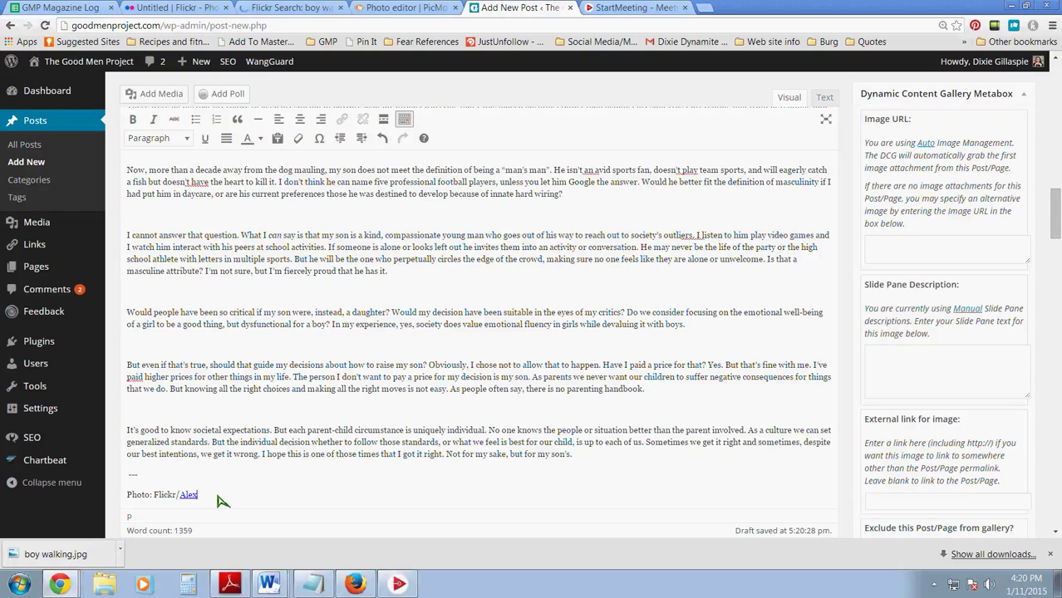
# Step: Set the photographer's link in the photo credit to open in a new window/tab, and add an empty line below the credit
pyautogui.moveTo(217, 503); pyautogui.dragTo(187, 504)
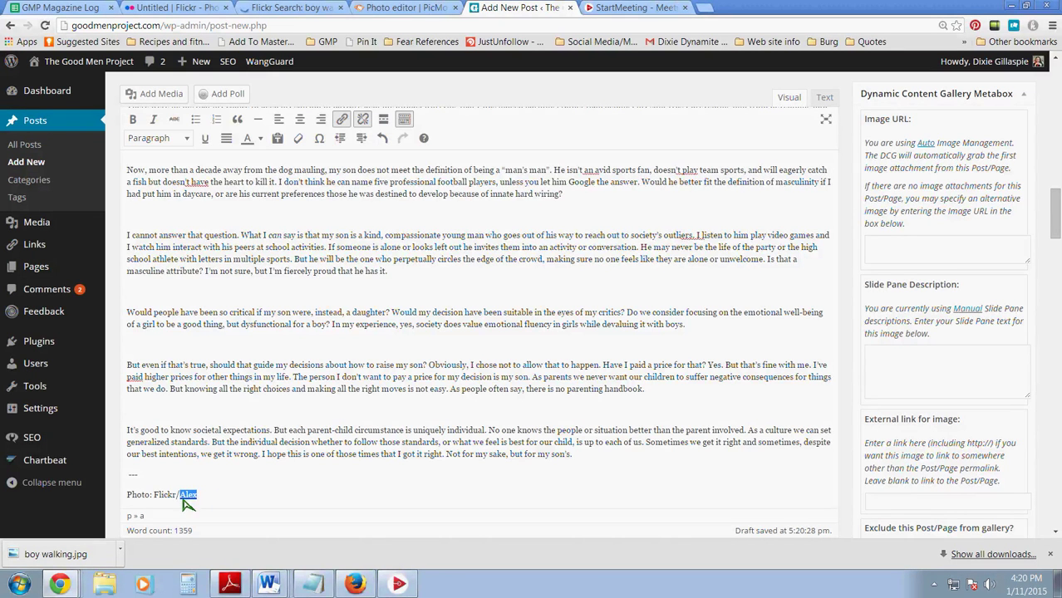
pyautogui.click(342, 119)
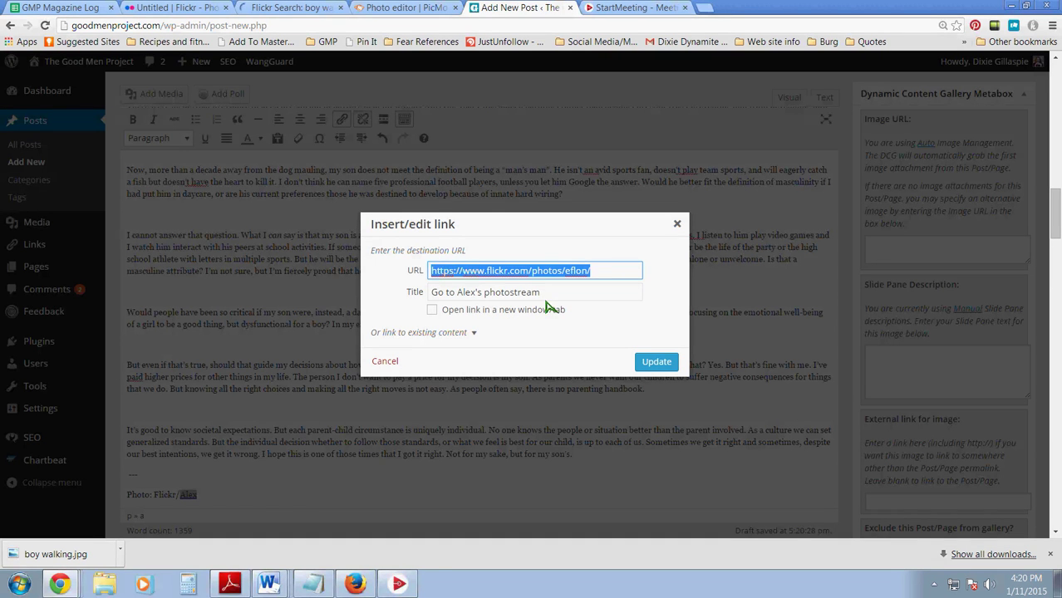
pyautogui.click(431, 309)
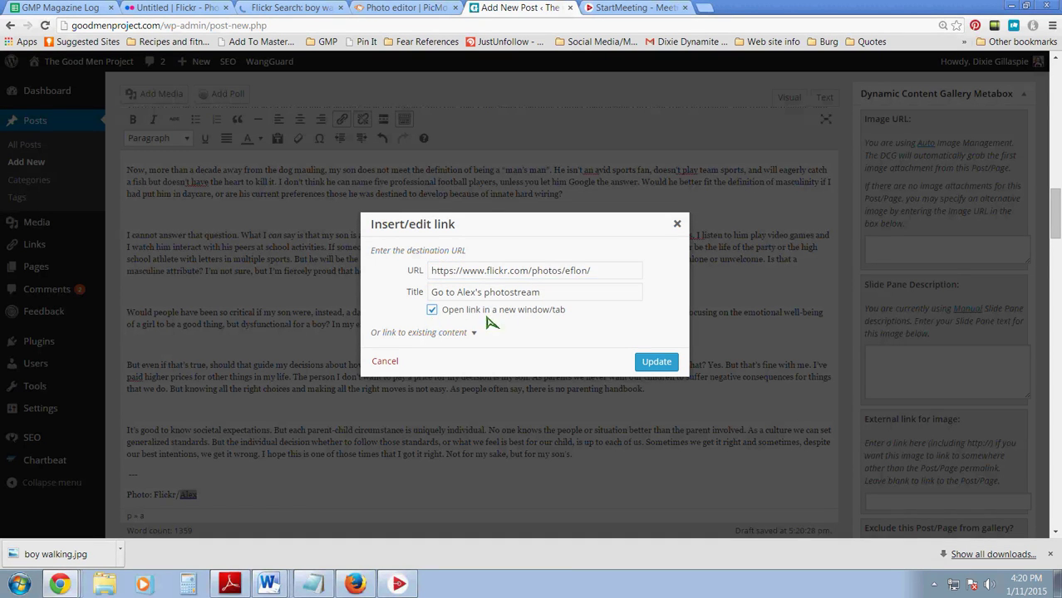
pyautogui.click(654, 363)
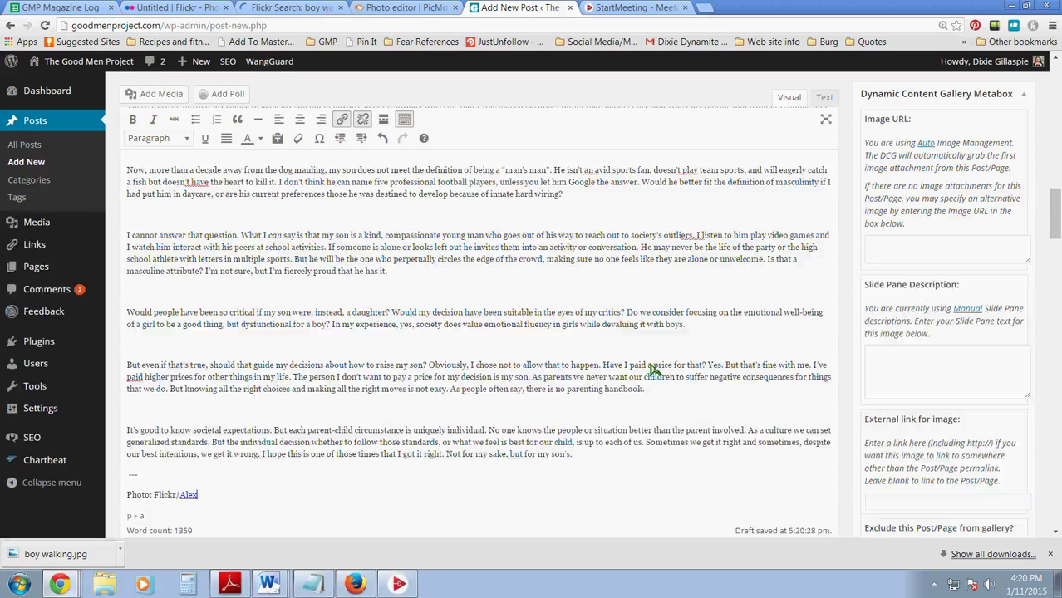
pyautogui.click(652, 366)
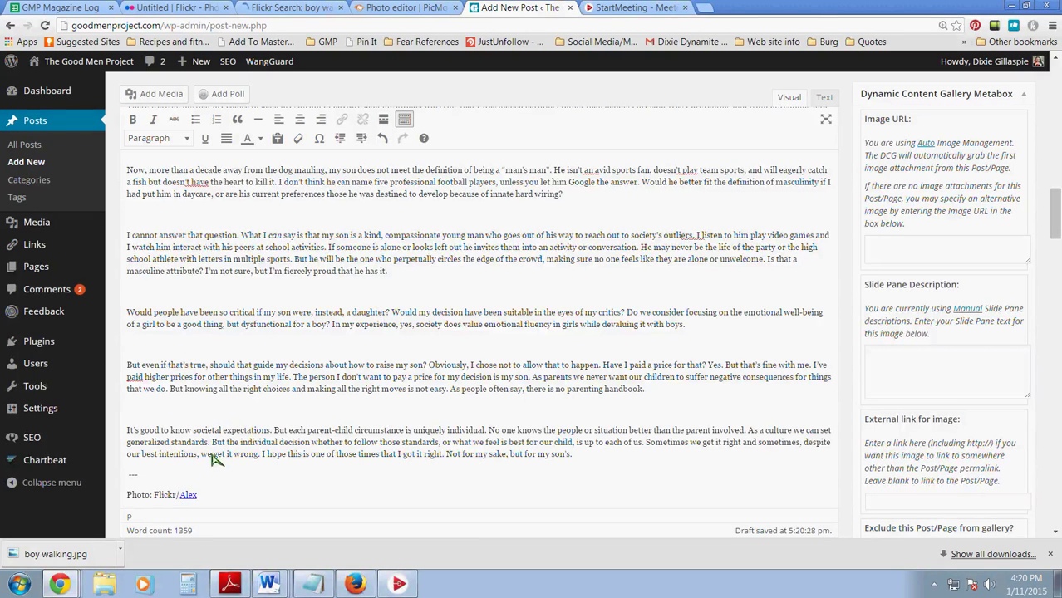
pyautogui.click(214, 495)
pyautogui.press('Return')
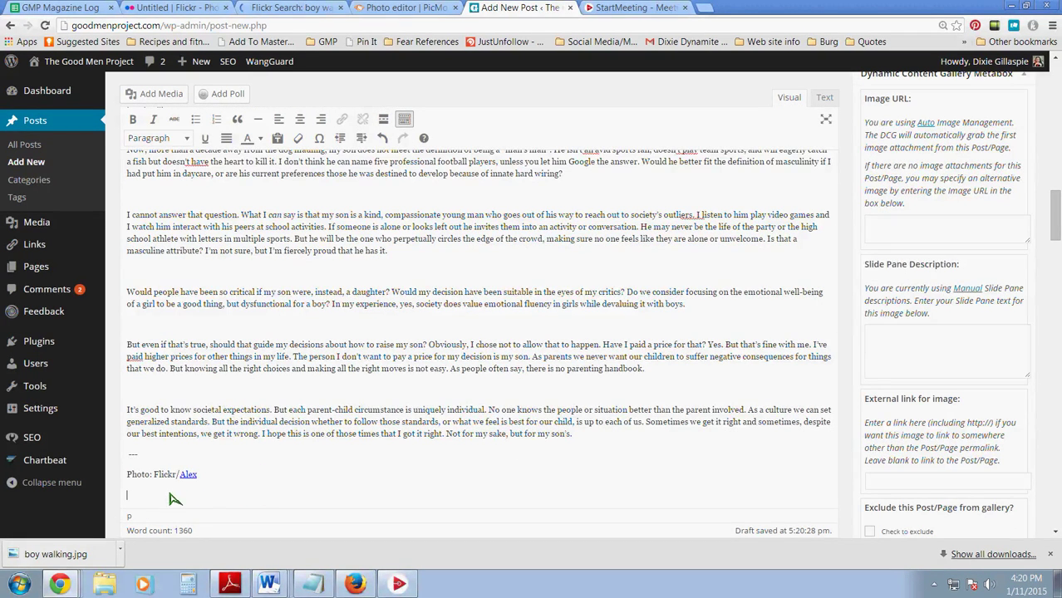
# Step: Remove the blank lines above the article's last five paragraphs, from "It's good to know" up to "Now, more than a decade"
pyautogui.click(197, 391)
pyautogui.press('BackSpace')
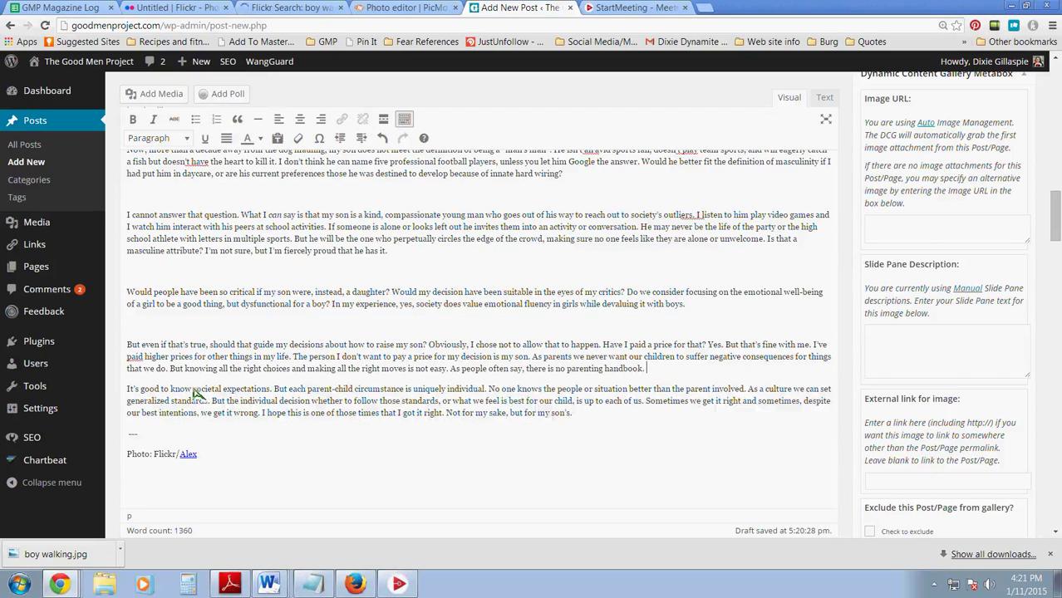
pyautogui.click(183, 332)
pyautogui.press('BackSpace')
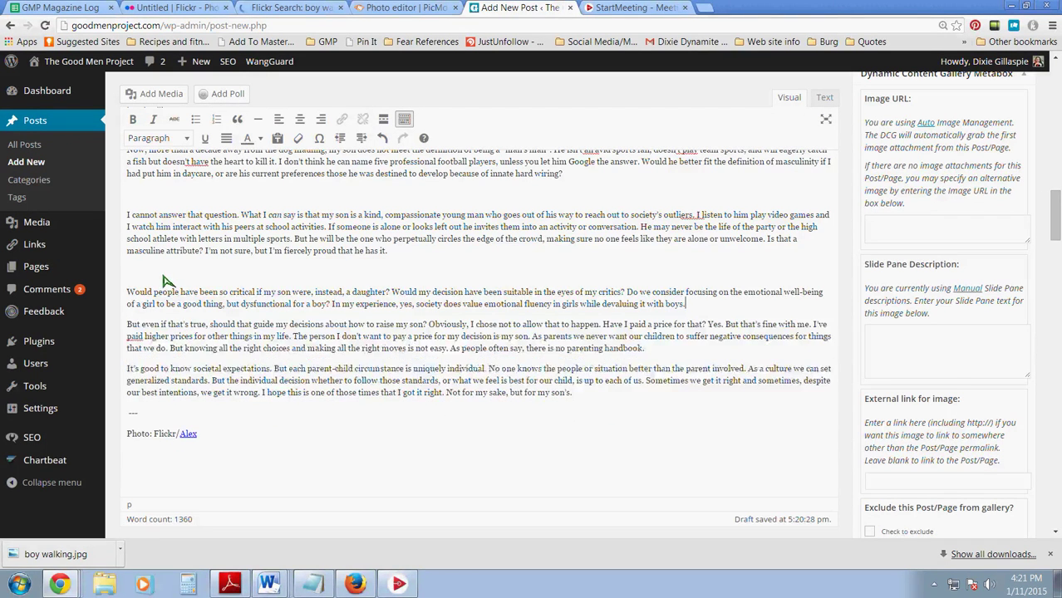
pyautogui.click(168, 277)
pyautogui.press('BackSpace')
pyautogui.scroll(1, 175, 264)
pyautogui.scroll(1, 174, 264)
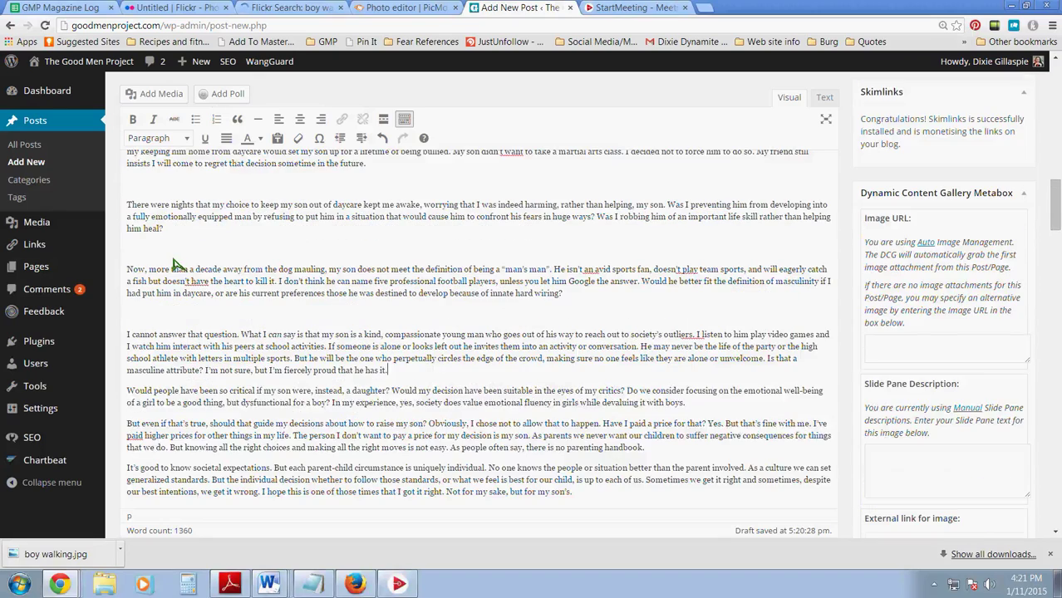
pyautogui.click(159, 316)
pyautogui.press('BackSpace')
pyautogui.click(166, 245)
pyautogui.press('BackSpace')
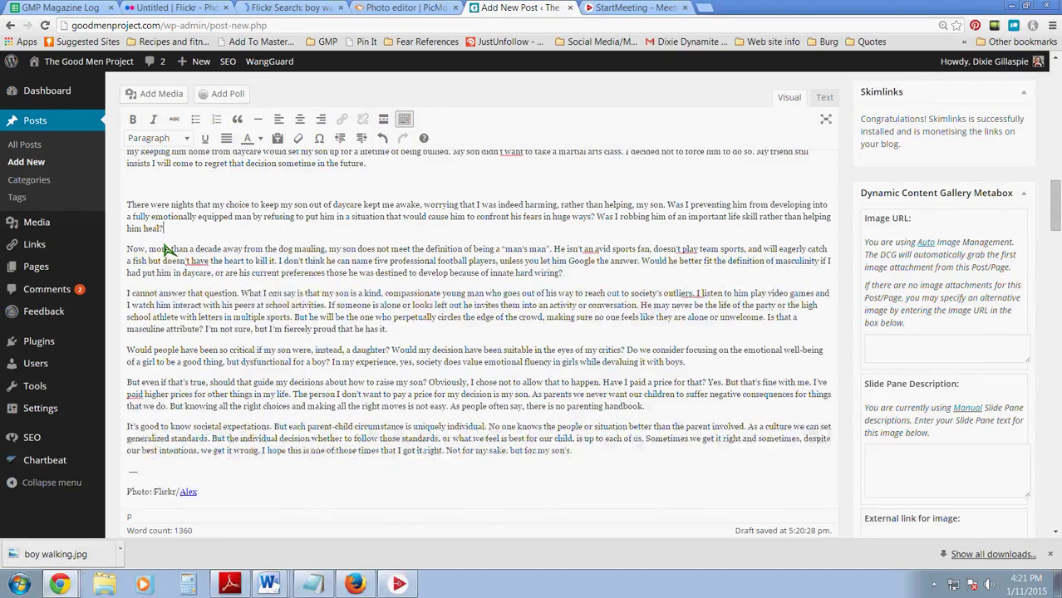
# Step: Remove the blank lines above the four middle paragraphs, from "There were nights" up to "What did sting"
pyautogui.scroll(1, 165, 249)
pyautogui.click(167, 249)
pyautogui.press('BackSpace')
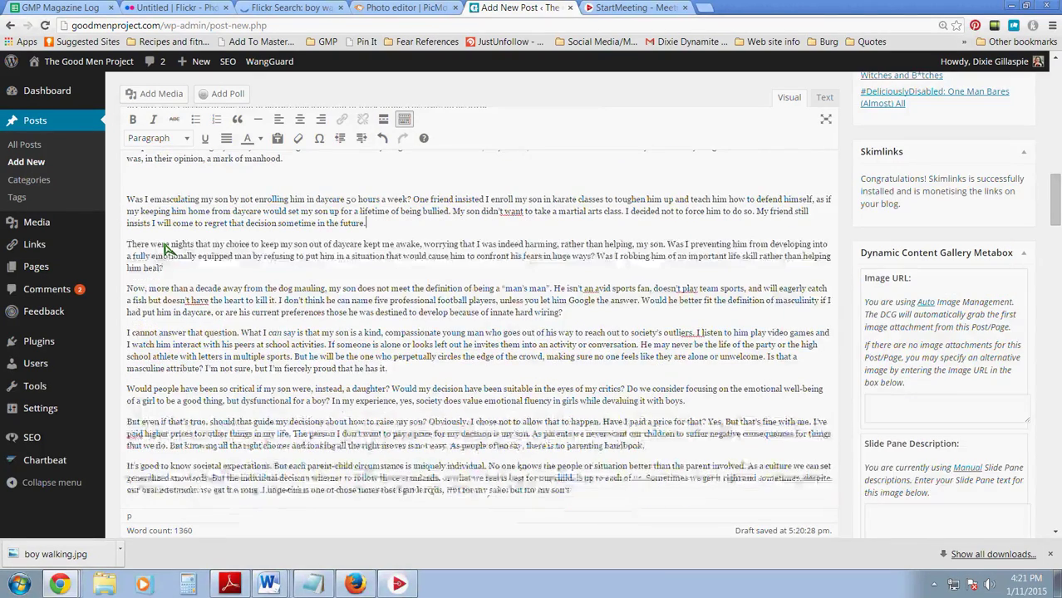
pyautogui.scroll(1, 166, 246)
pyautogui.click(166, 243)
pyautogui.press('BackSpace')
pyautogui.scroll(2, 169, 239)
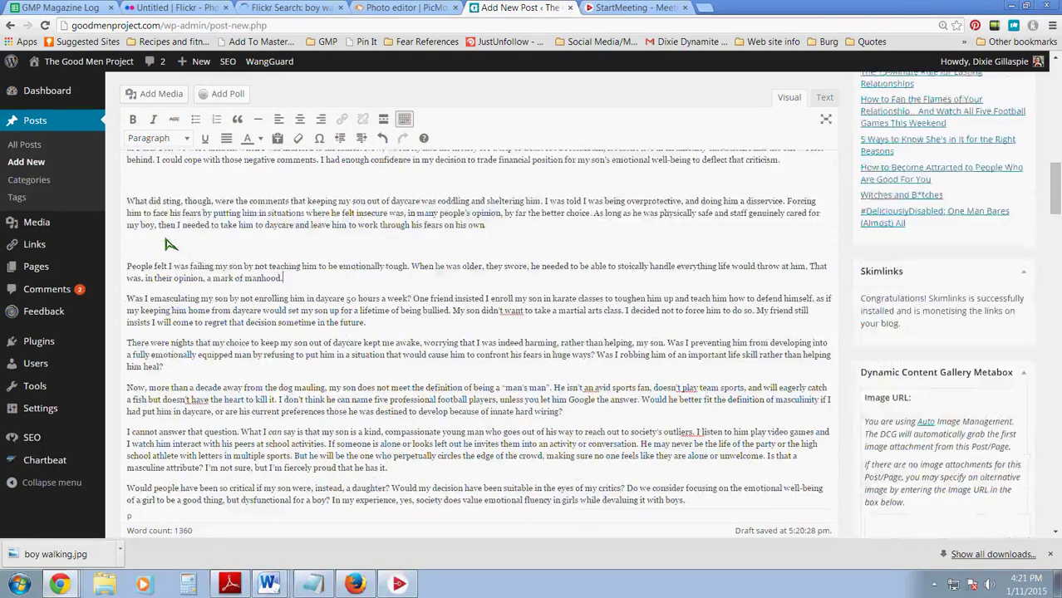
pyautogui.press('Up')
pyautogui.press('Up')
pyautogui.press('BackSpace')
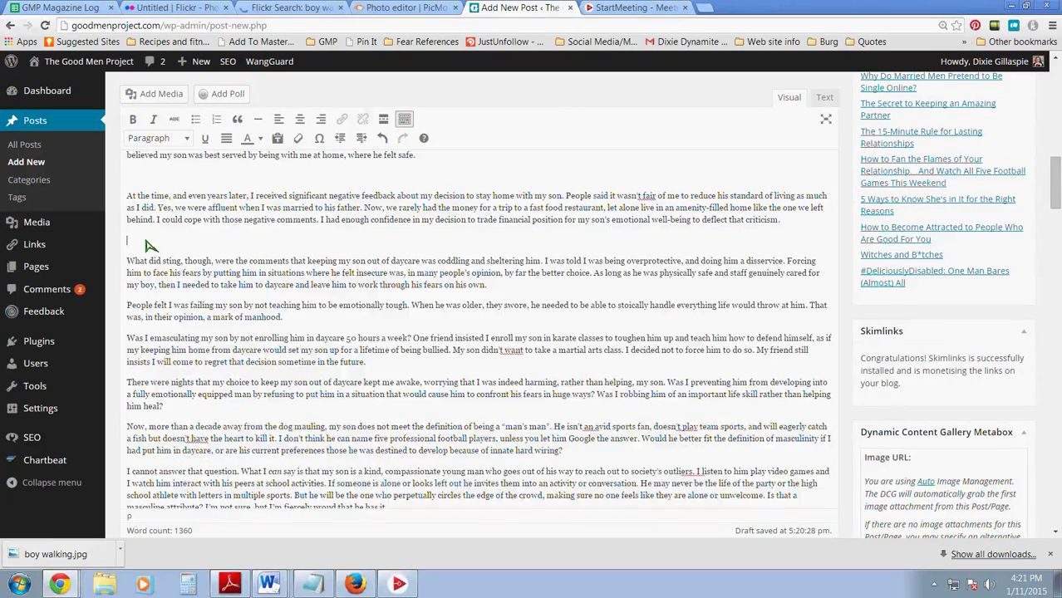
pyautogui.click(152, 247)
pyautogui.press('BackSpace')
# Step: Remove the remaining blank lines between the opening paragraphs, from "At the time" up to "I was 35 years old"
pyautogui.scroll(2, 152, 250)
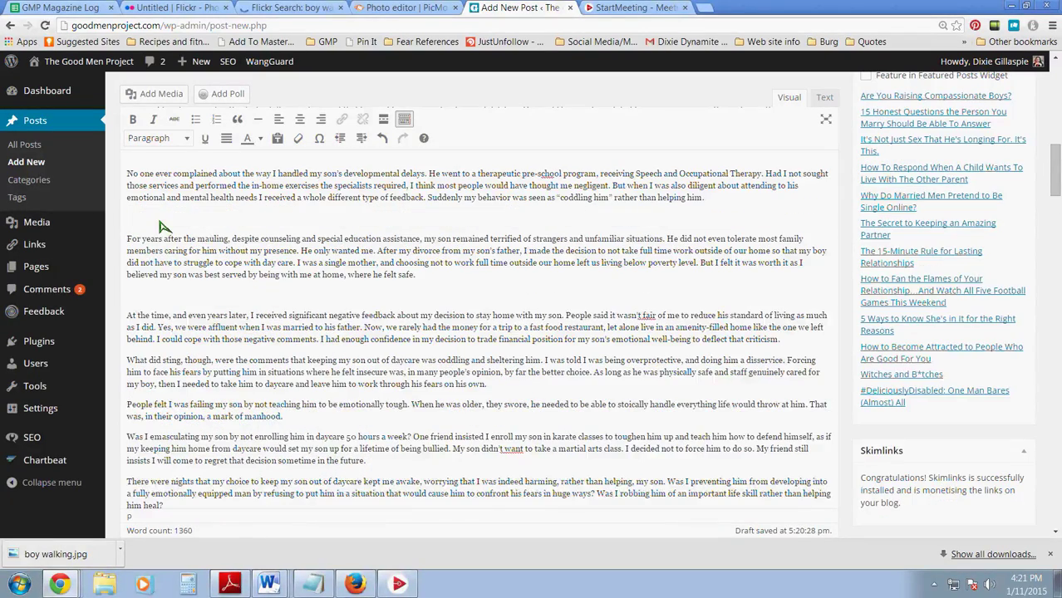
pyautogui.press('Up')
pyautogui.press('Up')
pyautogui.press('Up')
pyautogui.press('BackSpace')
pyautogui.click(163, 225)
pyautogui.press('BackSpace')
pyautogui.scroll(1, 164, 224)
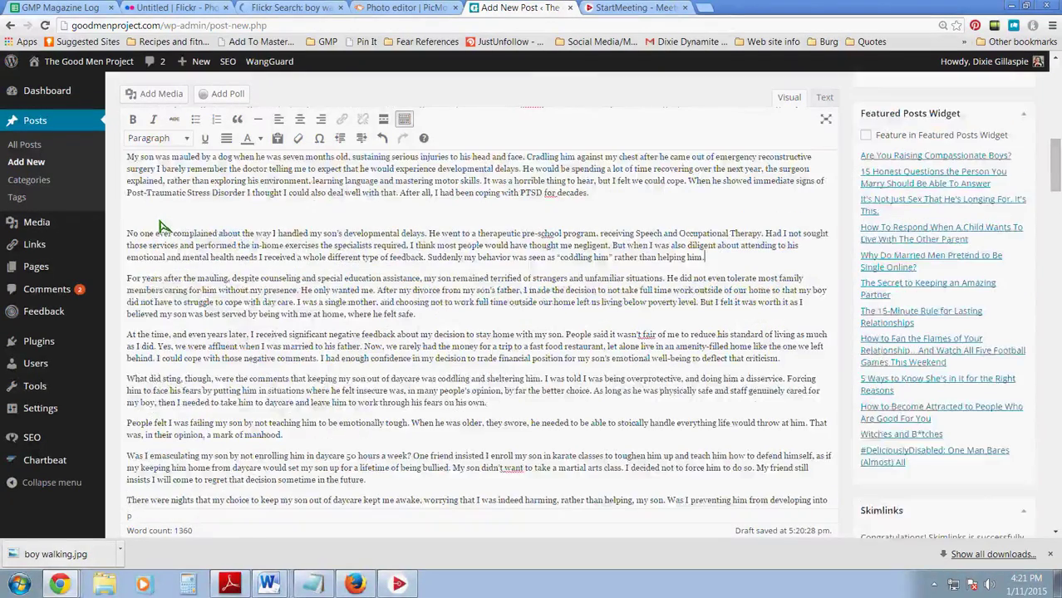
pyautogui.click(163, 226)
pyautogui.press('BackSpace')
pyautogui.scroll(3, 169, 229)
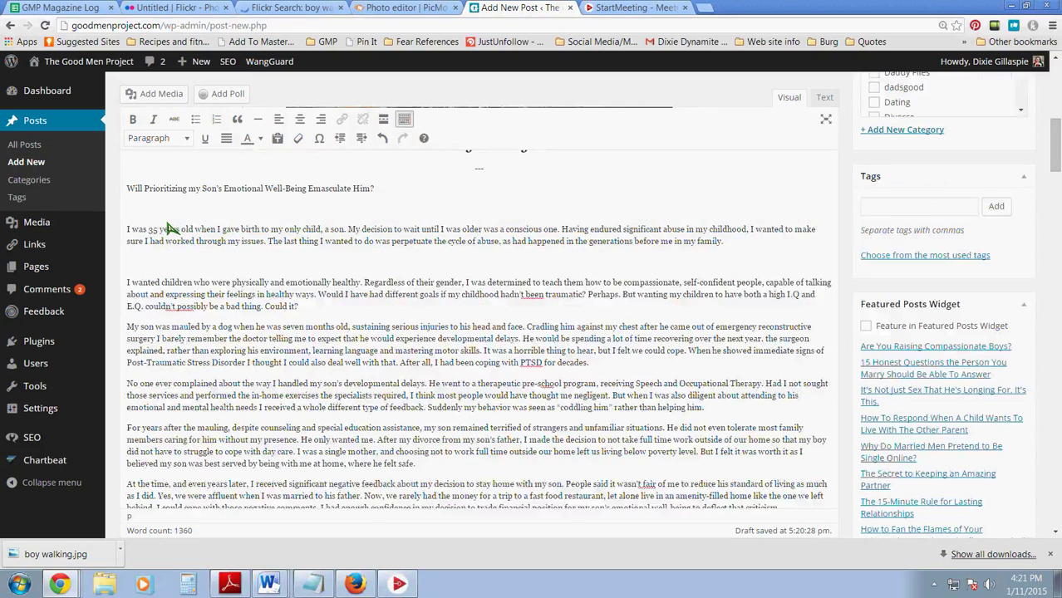
pyautogui.click(166, 264)
pyautogui.press('BackSpace')
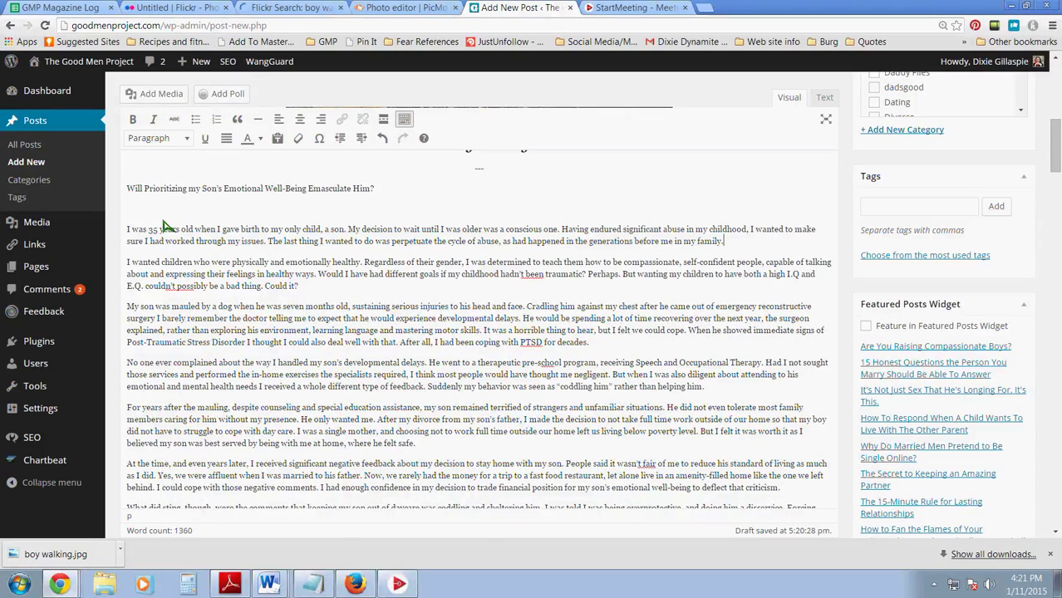
pyautogui.click(164, 214)
pyautogui.press('BackSpace')
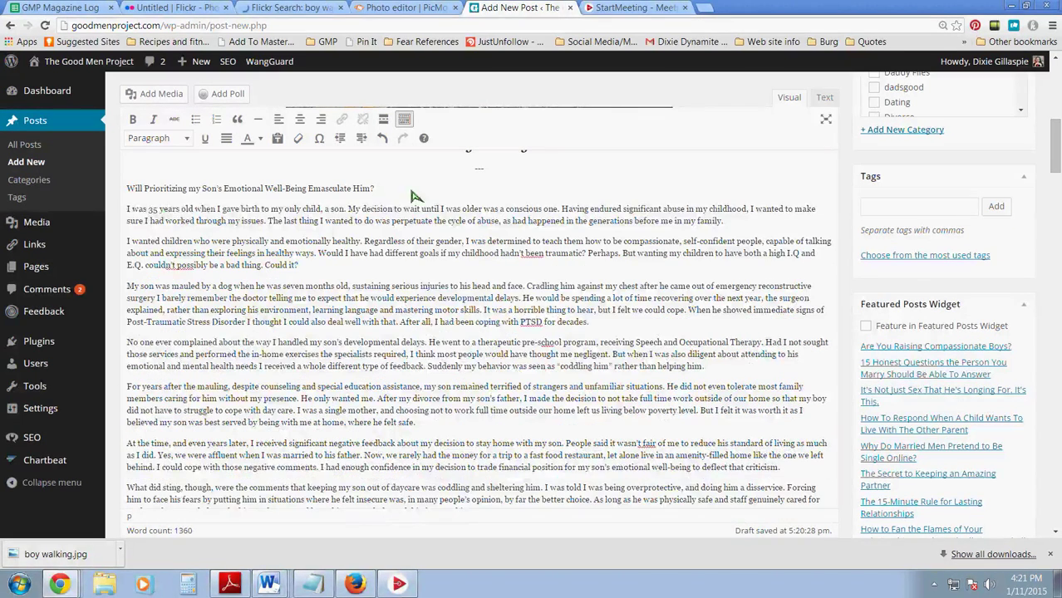
# Step: Delete the line "Will Prioritizing my Son's Emotional Well-Being Emasculate Him?" above the first paragraph
pyautogui.moveTo(375, 190); pyautogui.dragTo(130, 190)
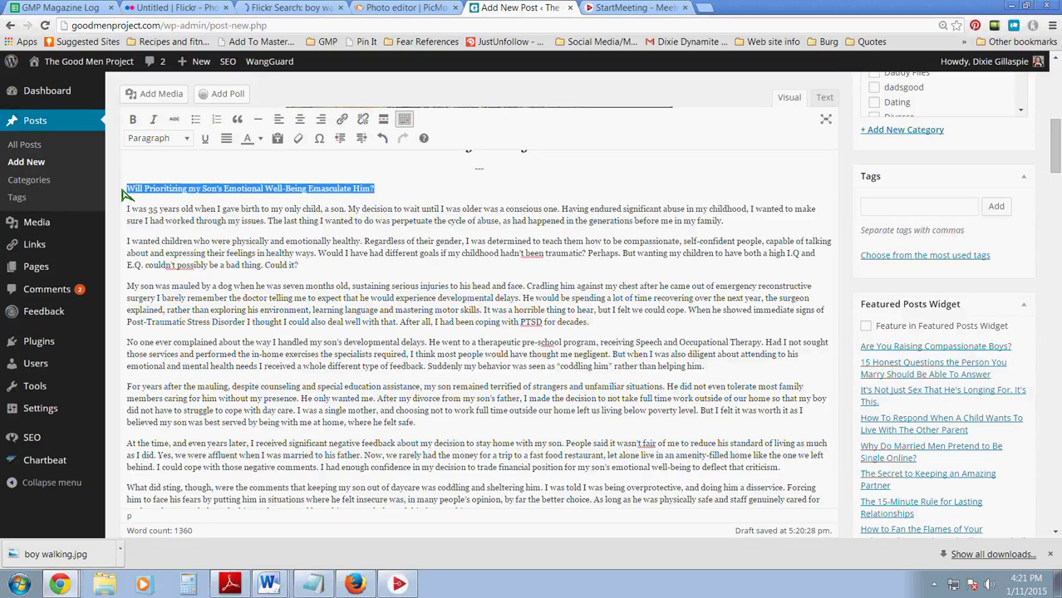
pyautogui.press('BackSpace')
pyautogui.press('BackSpace')
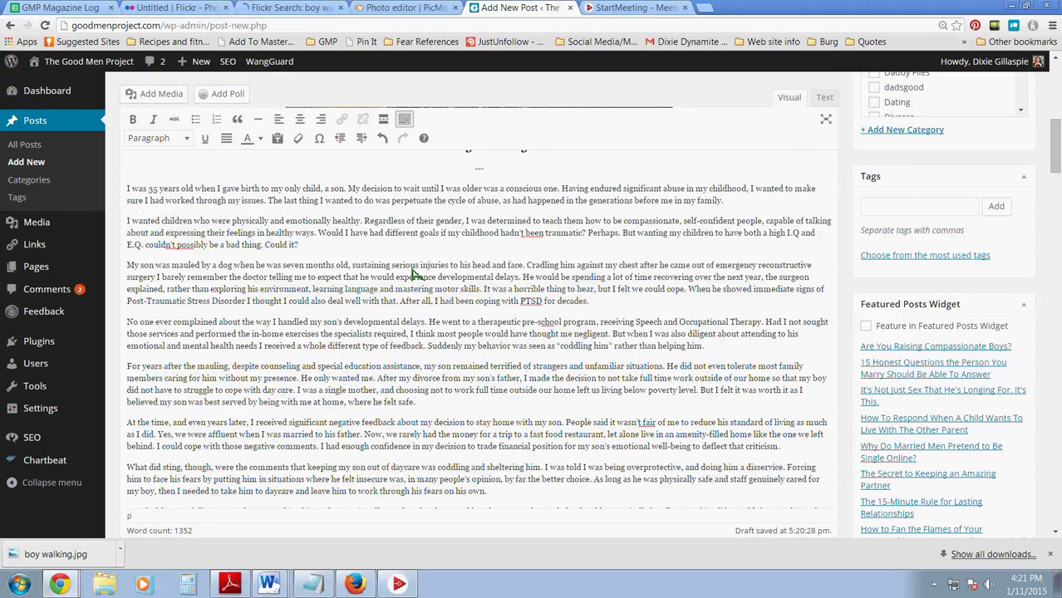
# Step: Check the spelling suggestions for the flagged phrases "hadn't been" and "wasn't fair" in the article's opening paragraphs
pyautogui.scroll(3, 415, 274)
pyautogui.scroll(3, 413, 274)
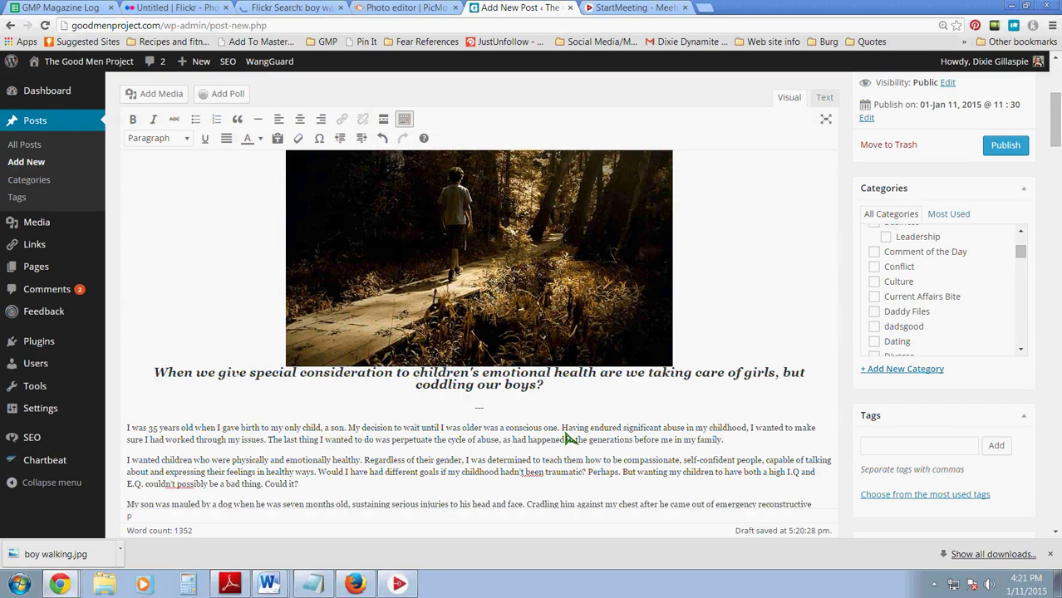
pyautogui.scroll(-1, 569, 438)
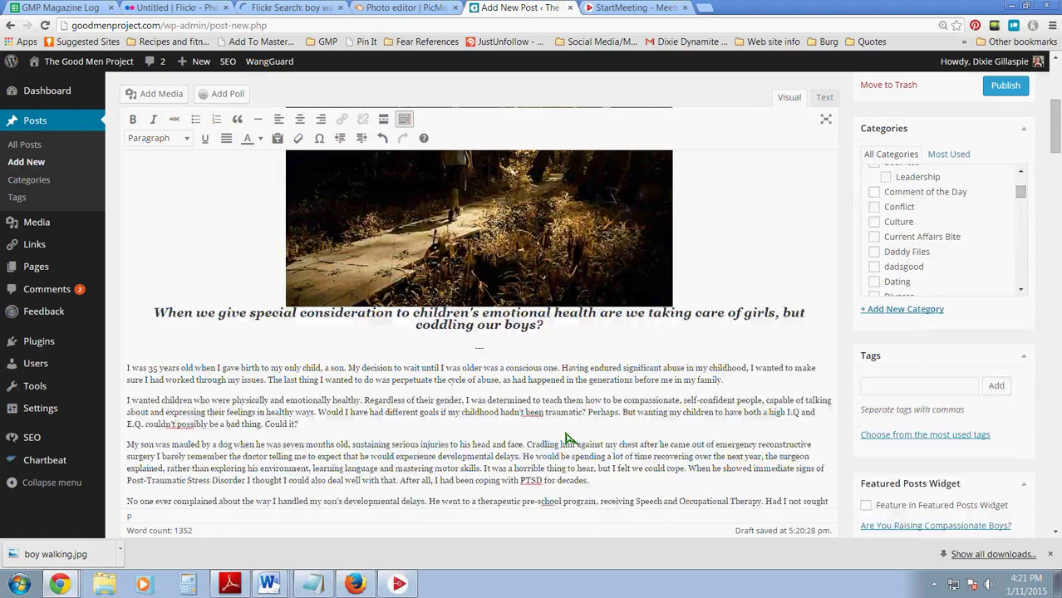
pyautogui.rightClick(528, 413)
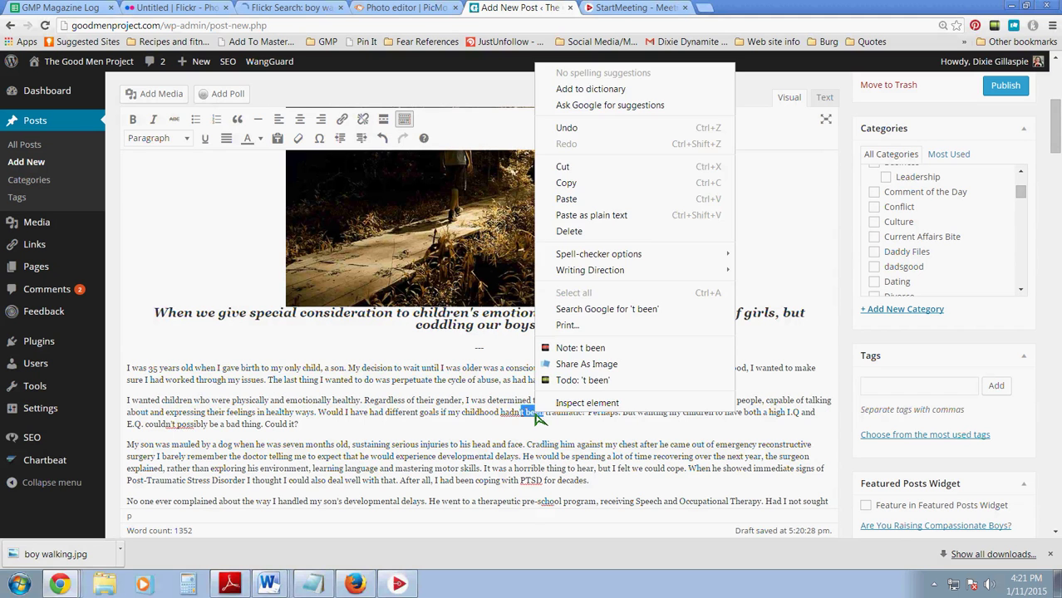
pyautogui.click(509, 420)
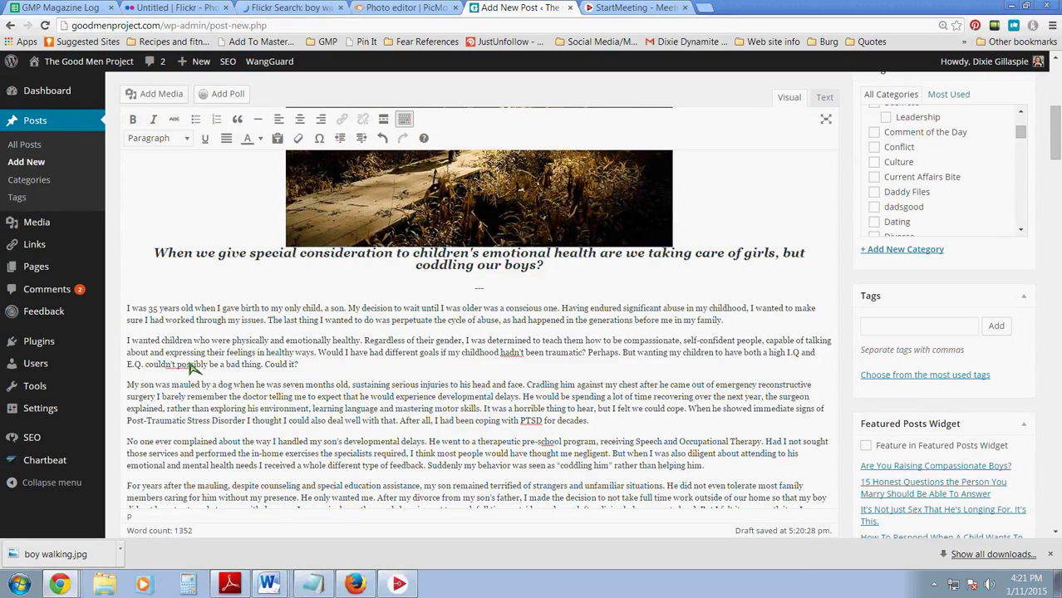
pyautogui.scroll(-1, 285, 385)
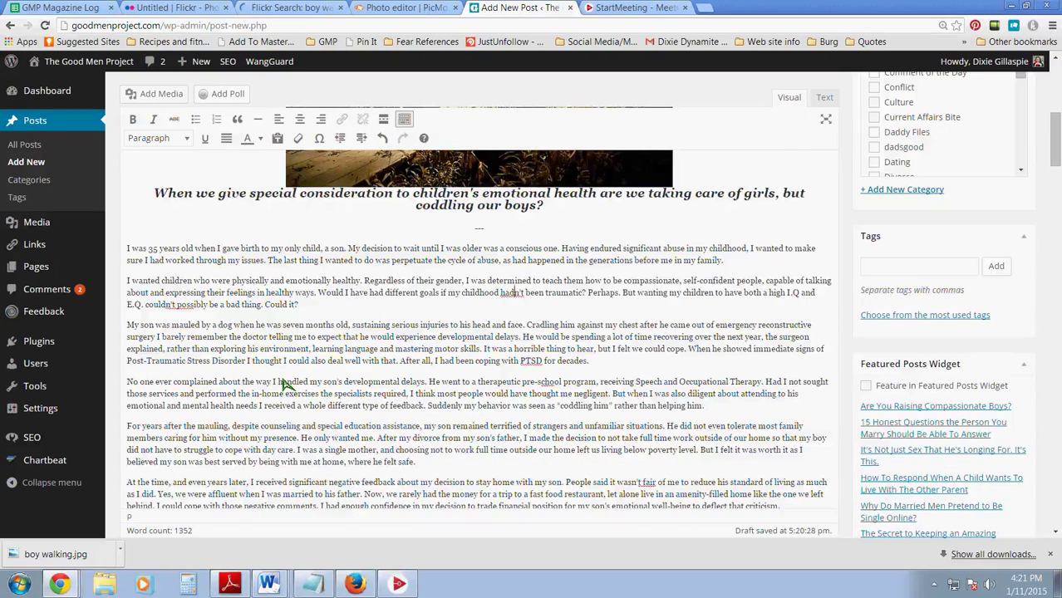
pyautogui.scroll(-2, 285, 385)
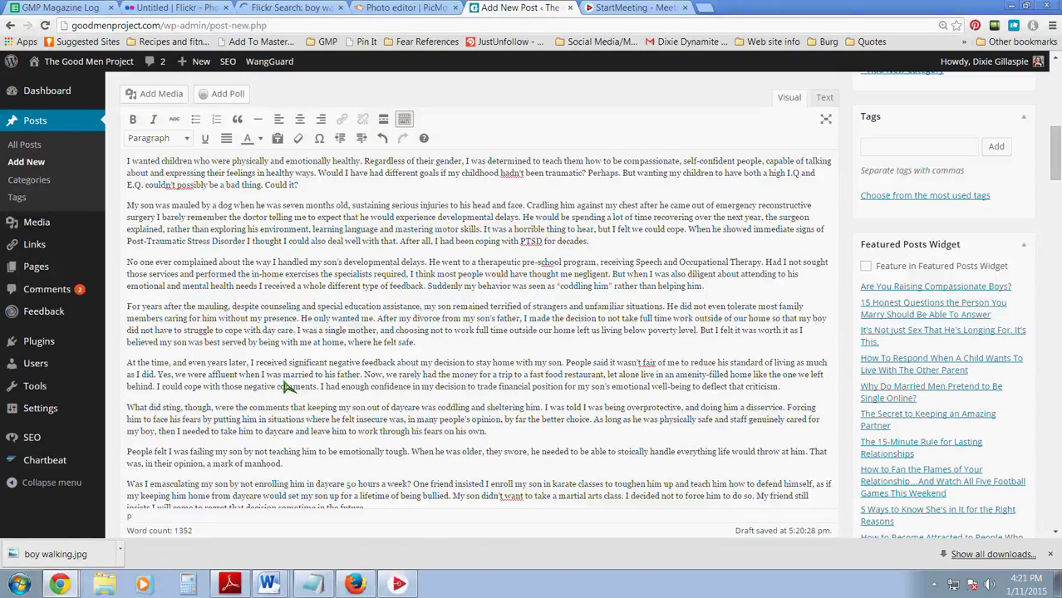
pyautogui.rightClick(648, 374)
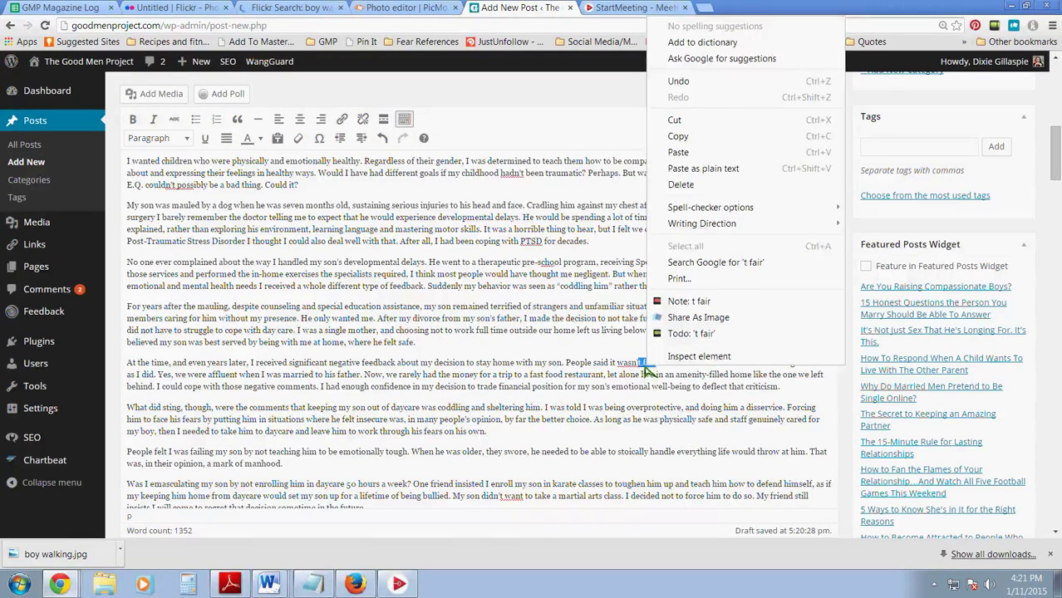
pyautogui.click(641, 374)
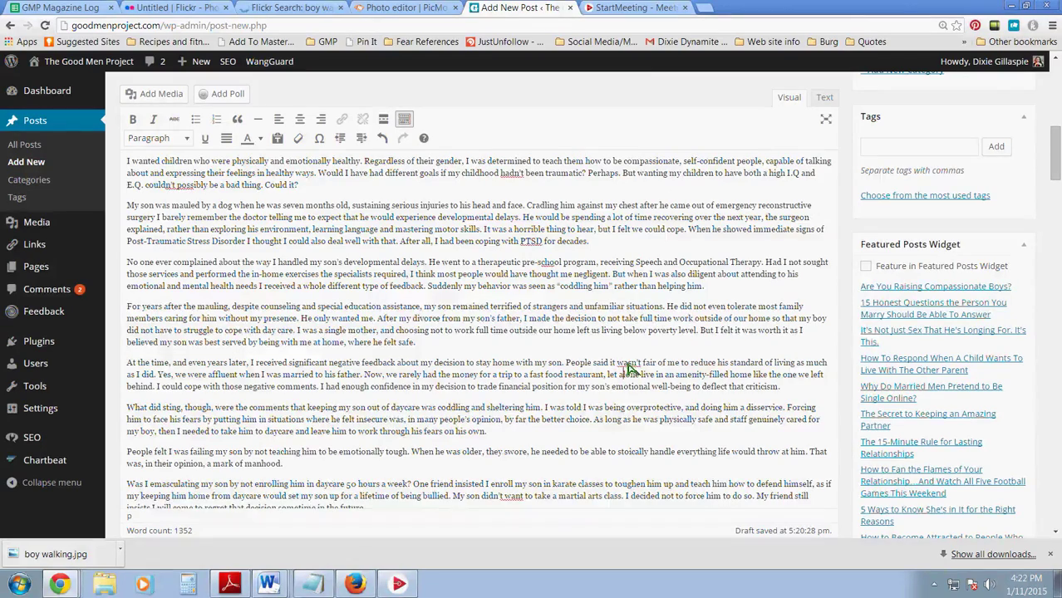
# Step: Check the spelling suggestions for the flagged phrases "didn't want", "isn't an" and "outliers. I" in the middle paragraphs
pyautogui.scroll(-1, 532, 409)
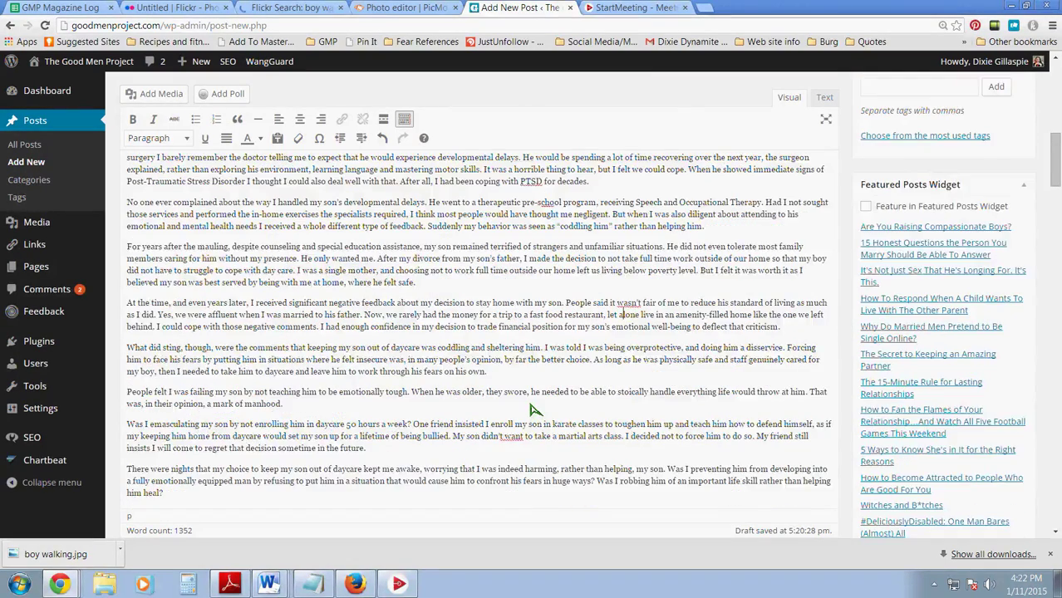
pyautogui.scroll(-2, 532, 409)
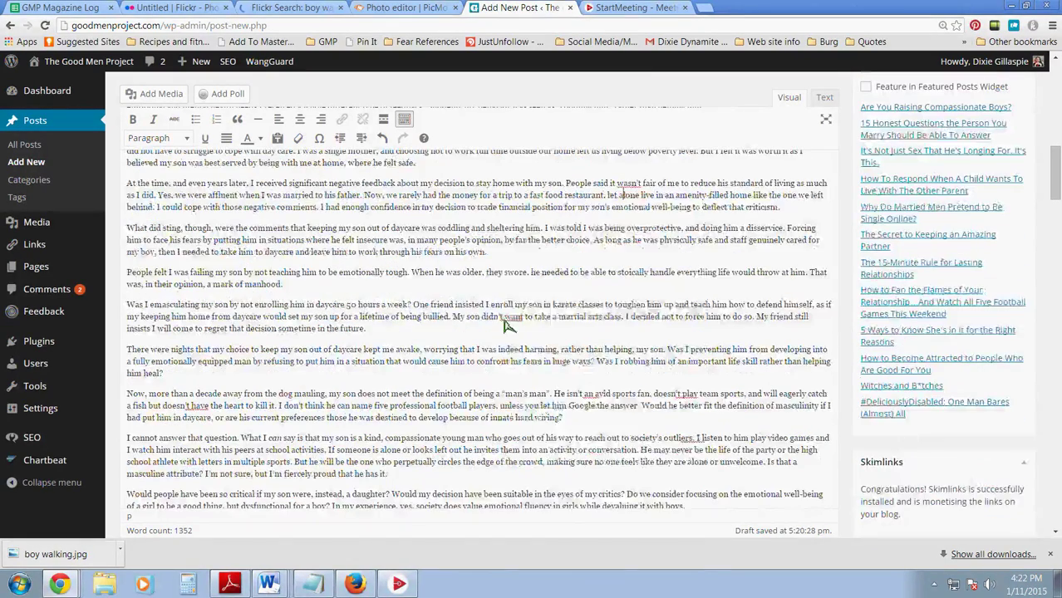
pyautogui.rightClick(504, 323)
pyautogui.click(485, 339)
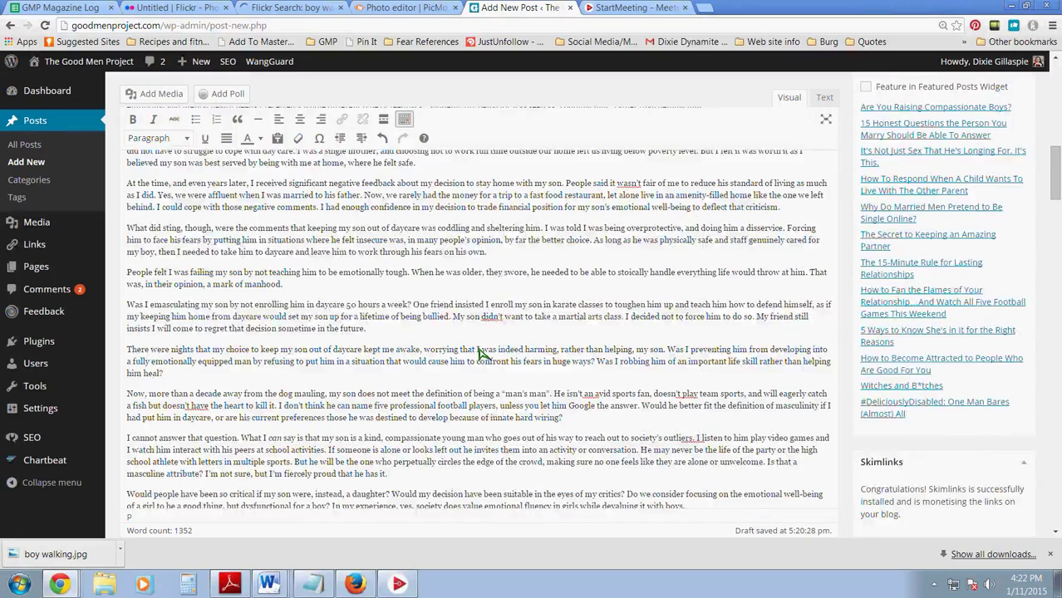
pyautogui.scroll(-1, 480, 353)
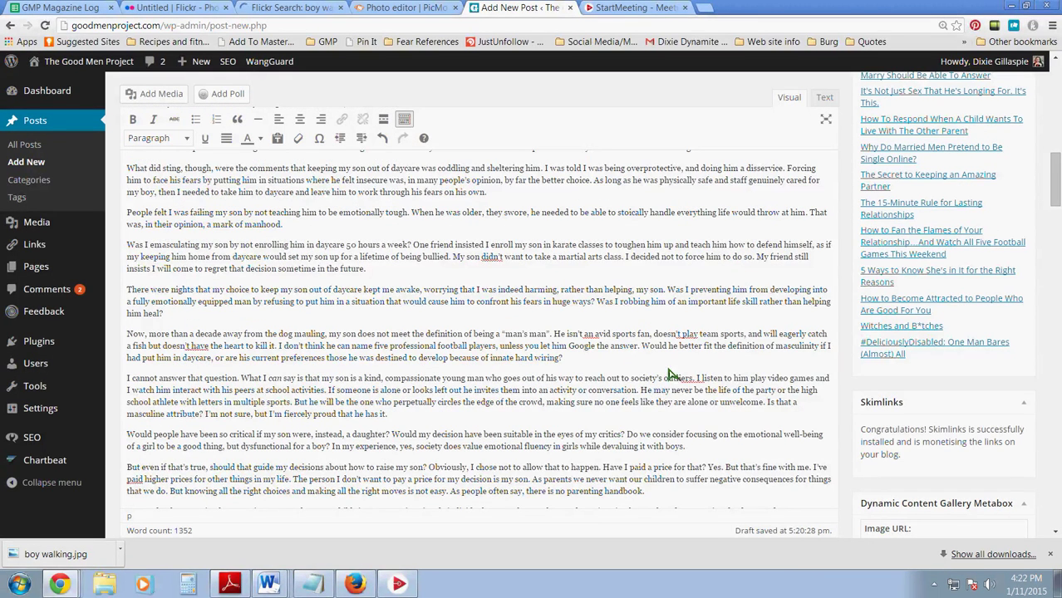
pyautogui.rightClick(591, 341)
pyautogui.click(543, 358)
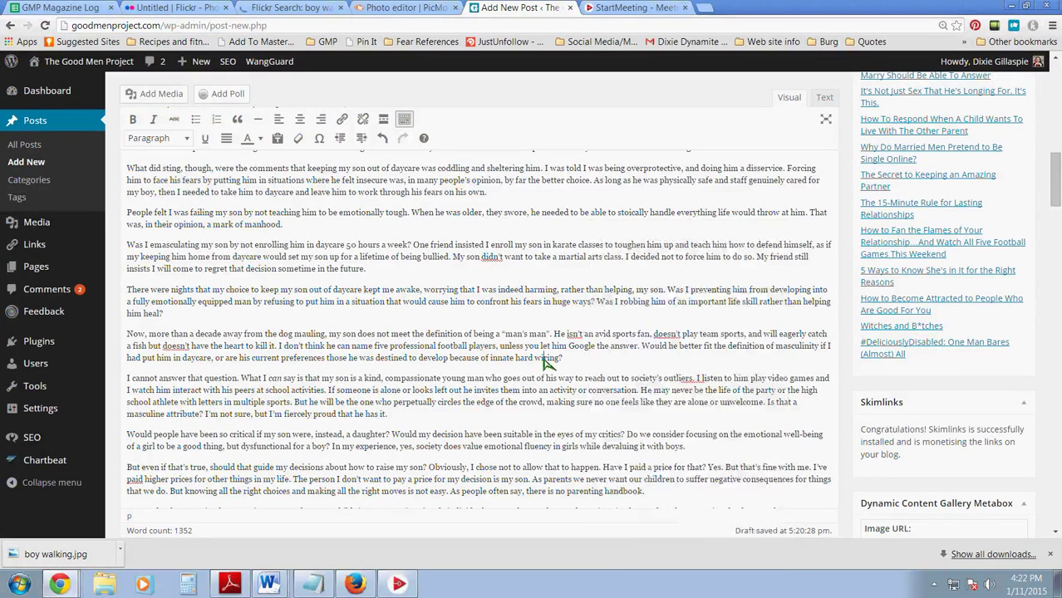
pyautogui.rightClick(679, 389)
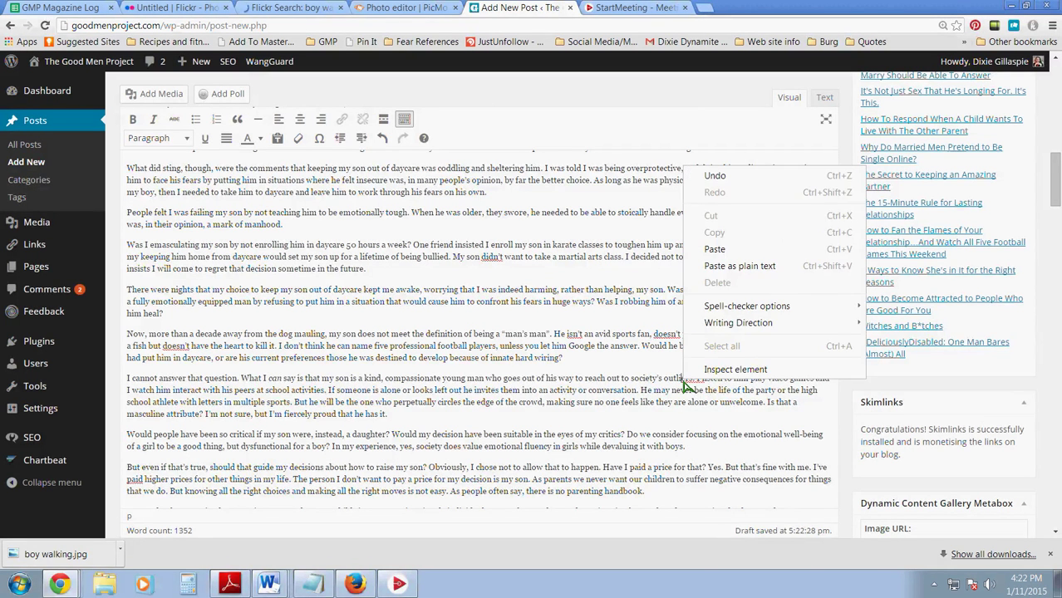
pyautogui.click(686, 387)
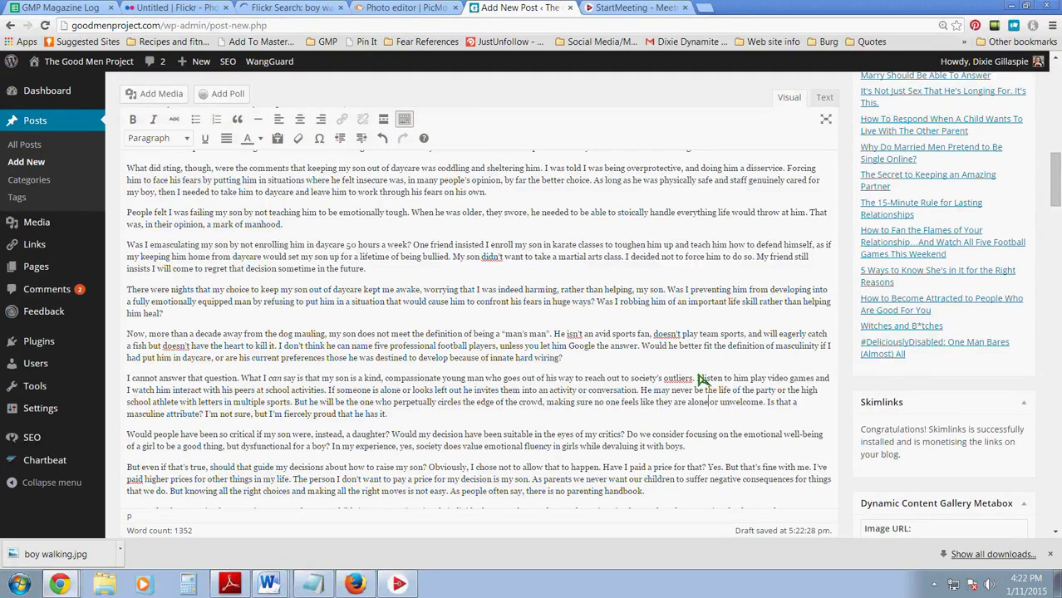
# Step: Try to fix the spacing between "outliers." and "I listen" in the paragraph beginning "I cannot answer that question"
pyautogui.click(696, 379)
pyautogui.hotkey('ctrl', 'shift', 'Down')
pyautogui.press('Left')
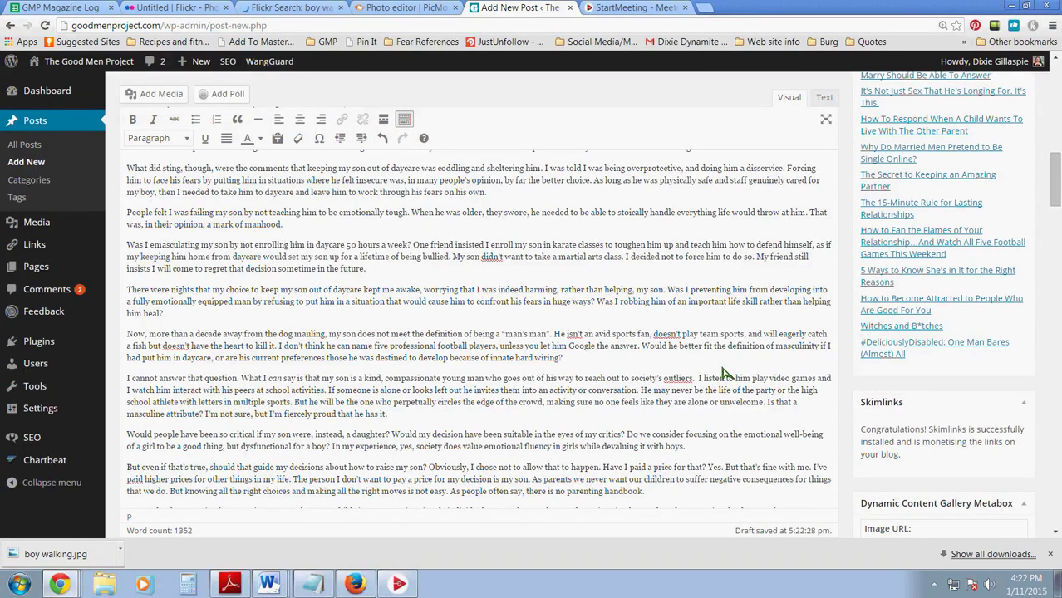
pyautogui.press('BackSpace')
# Step: Examine the end of the article and check the spelling suggestions for the flagged word "paid" after "I've"
pyautogui.scroll(-1, 704, 451)
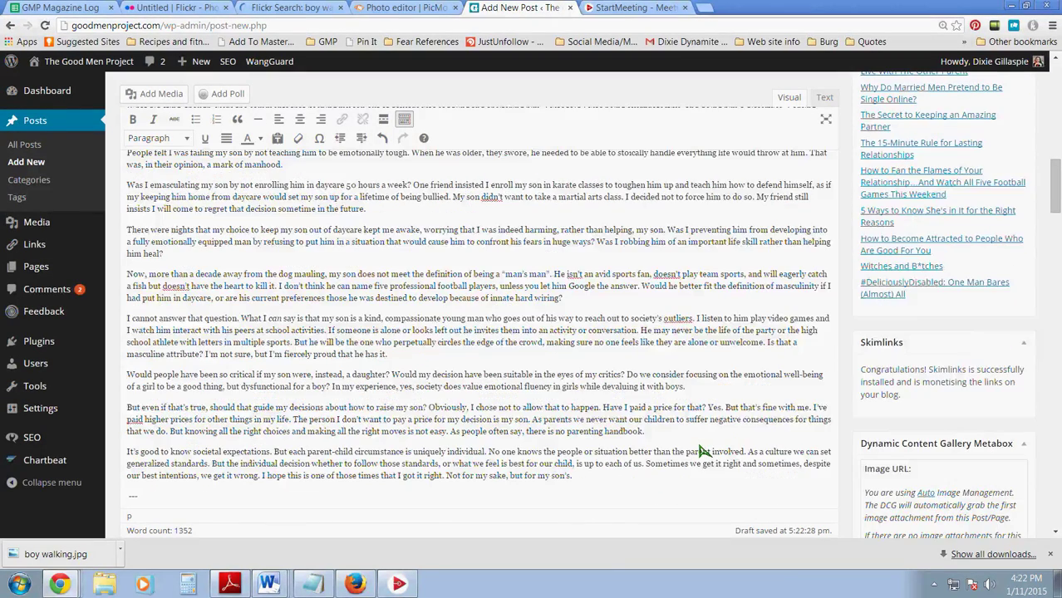
pyautogui.scroll(-1, 703, 450)
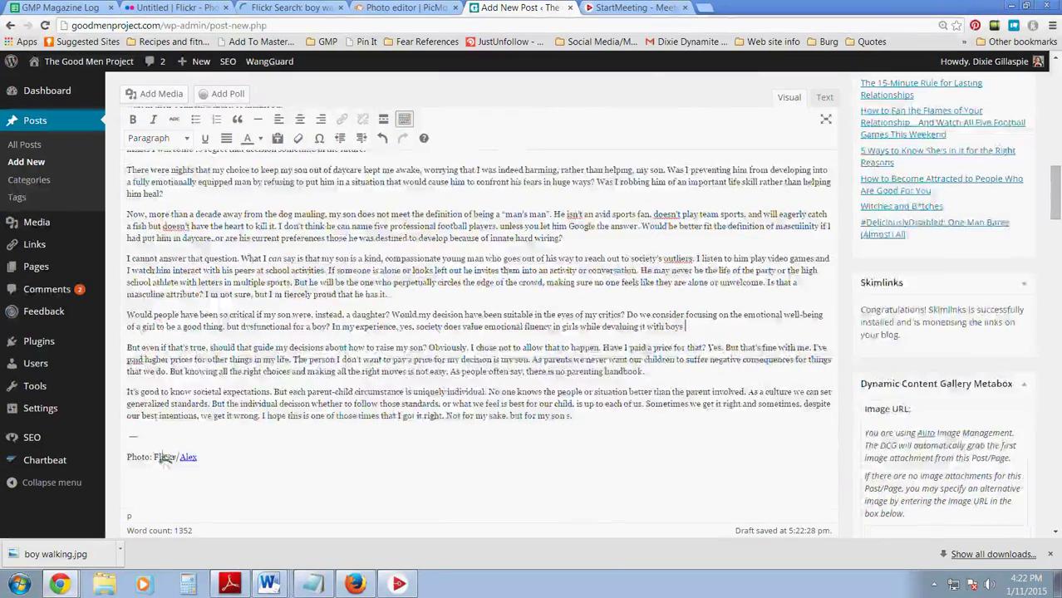
pyautogui.scroll(1, 332, 451)
pyautogui.rightClick(133, 422)
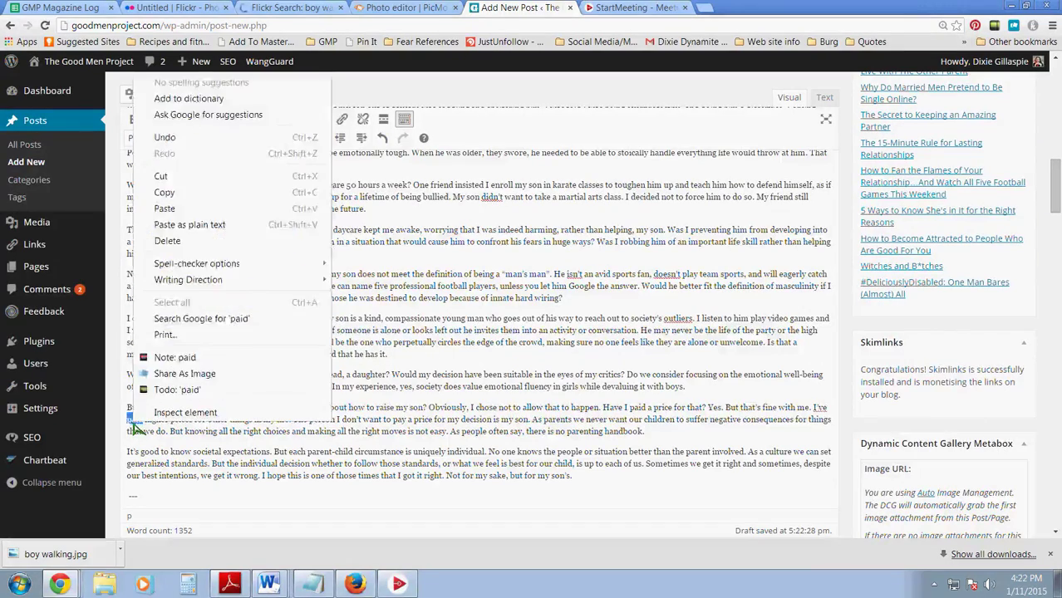
pyautogui.click(133, 423)
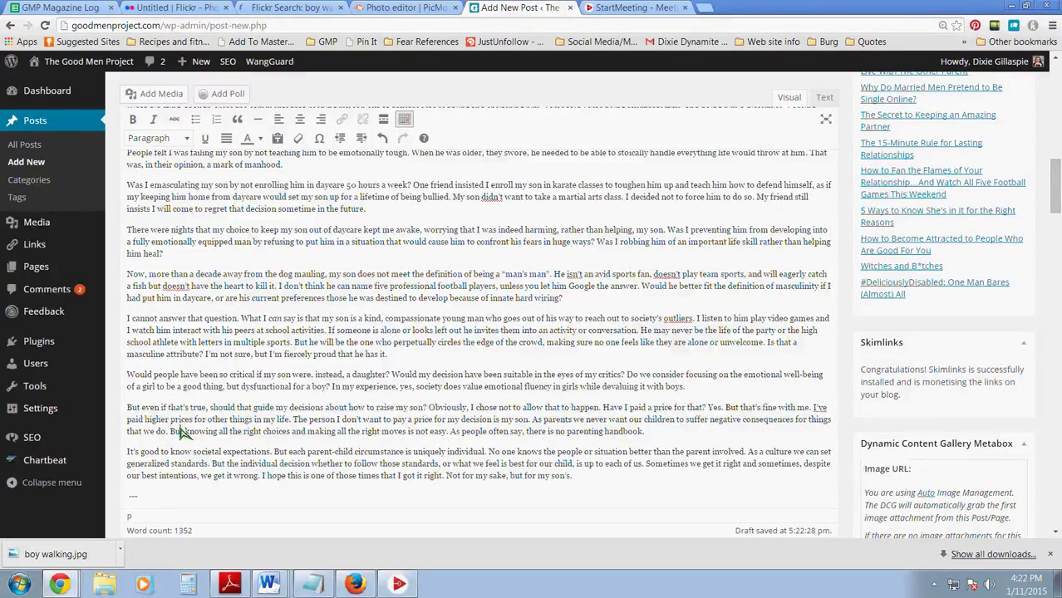
# Step: Review the cleaned-up article's paragraphs and spacing between the header image and the paragraph beginning "Would people have been so critical"
pyautogui.scroll(3, 235, 426)
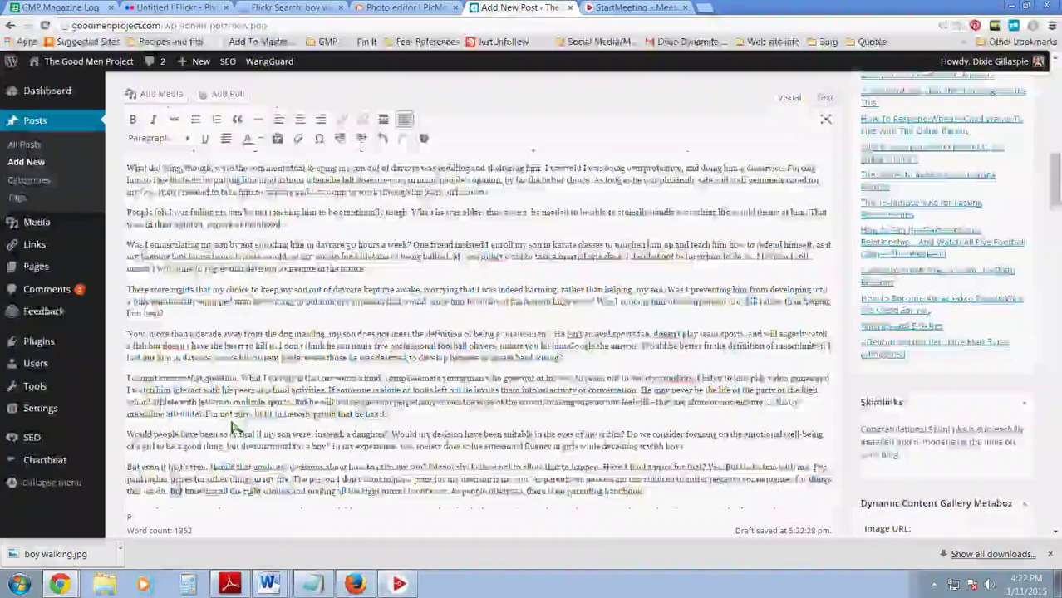
pyautogui.scroll(4, 314, 424)
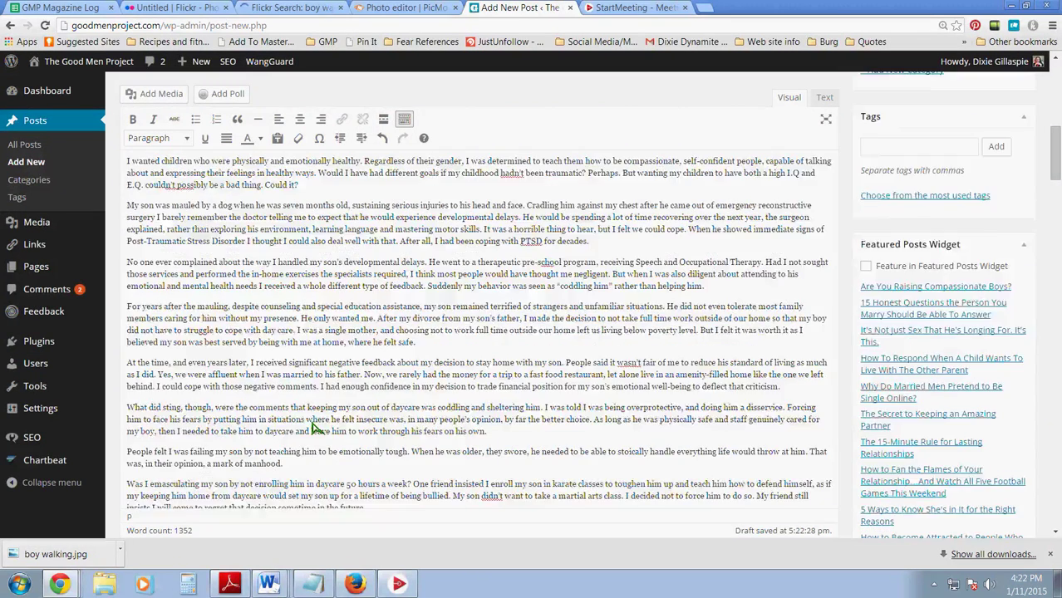
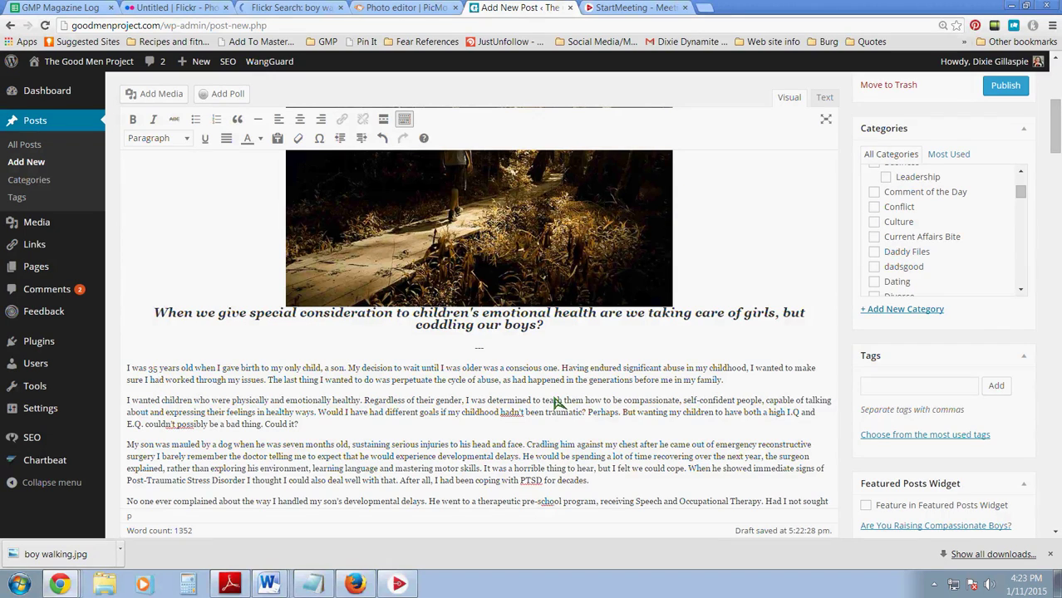
pyautogui.click(605, 405)
pyautogui.scroll(-1, 611, 410)
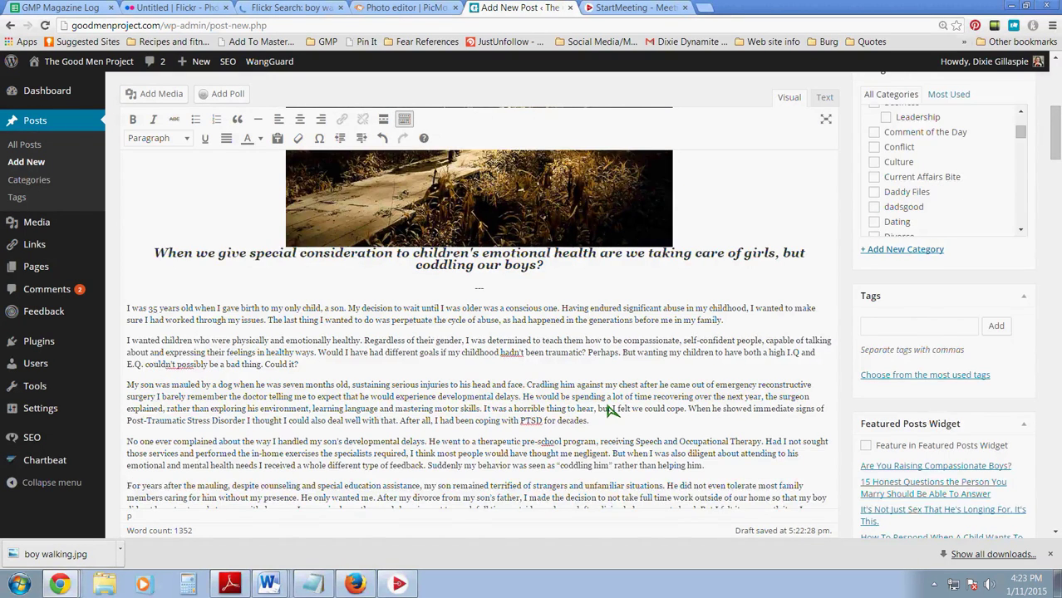
pyautogui.scroll(-2, 611, 410)
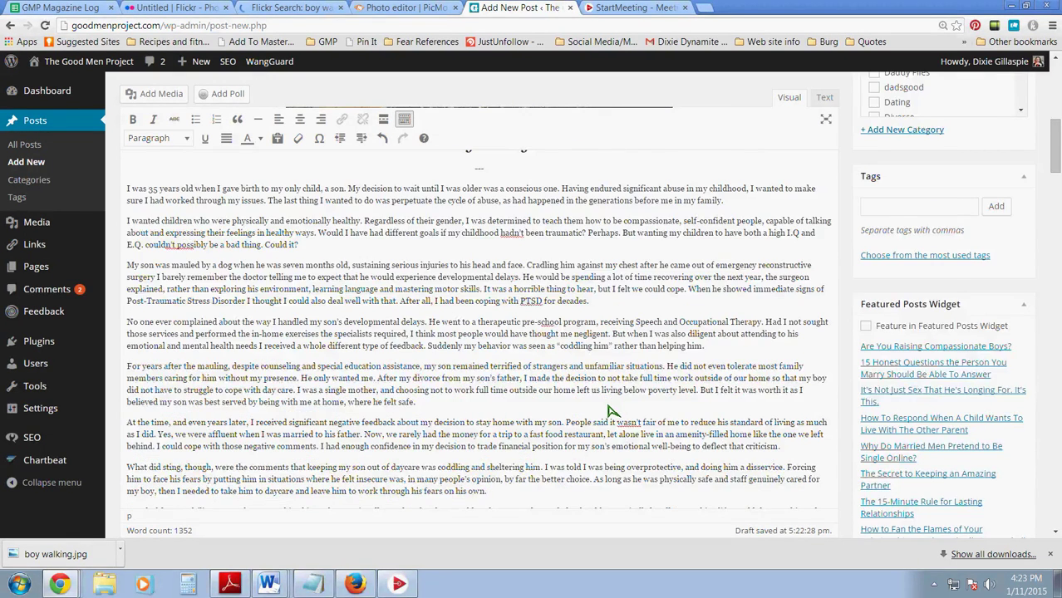
pyautogui.scroll(-2, 610, 410)
pyautogui.scroll(-1, 611, 410)
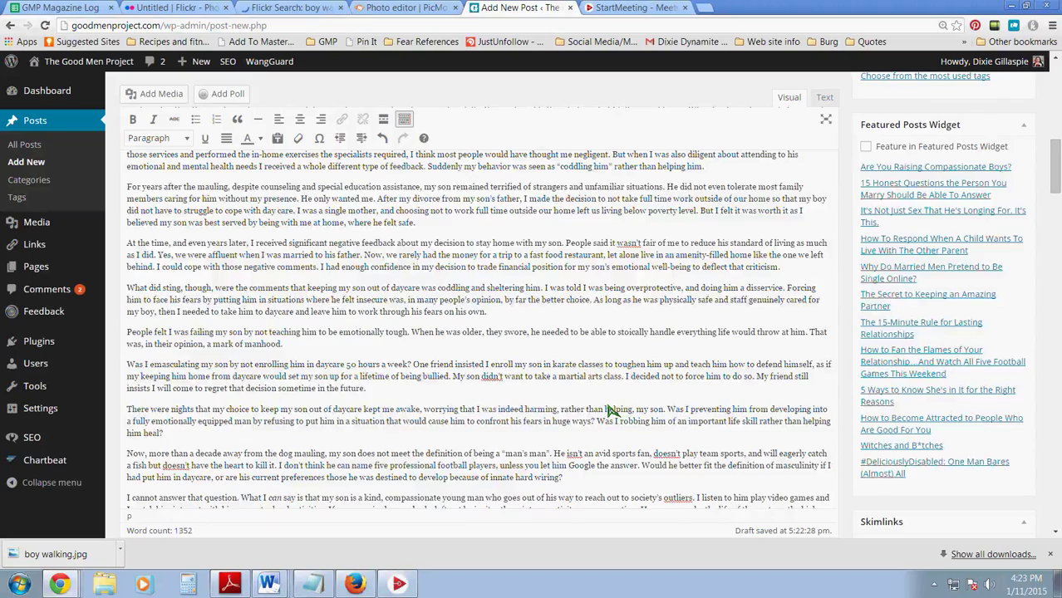
pyautogui.scroll(-1, 610, 411)
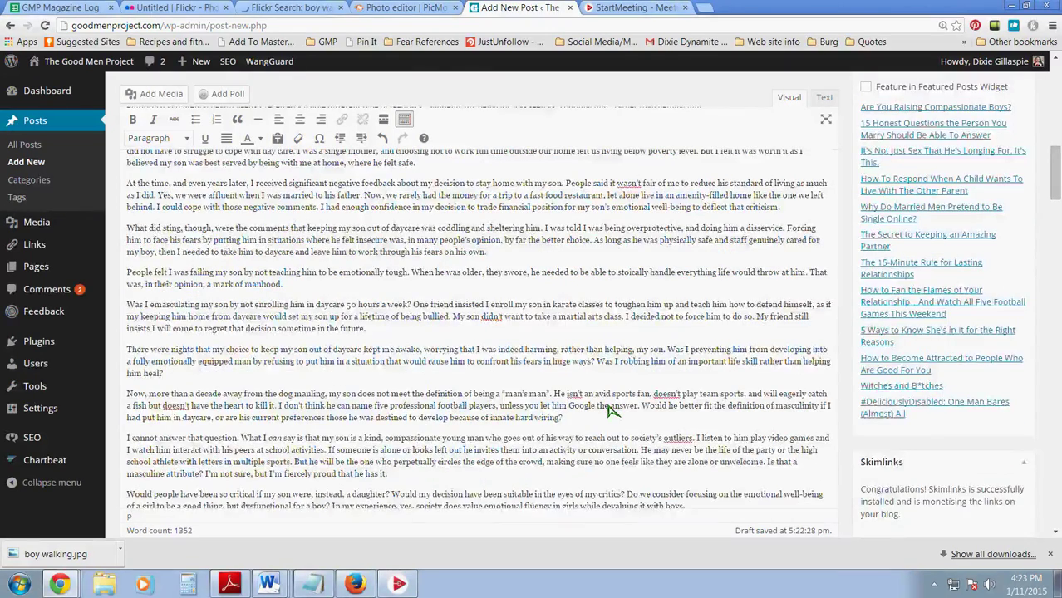
pyautogui.scroll(4, 610, 410)
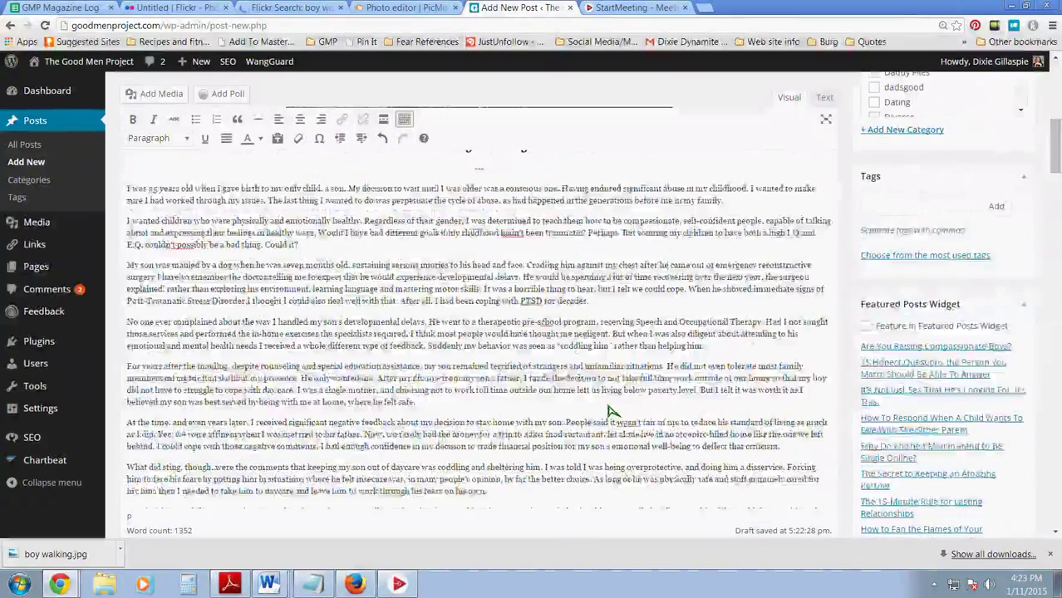
pyautogui.scroll(2, 610, 411)
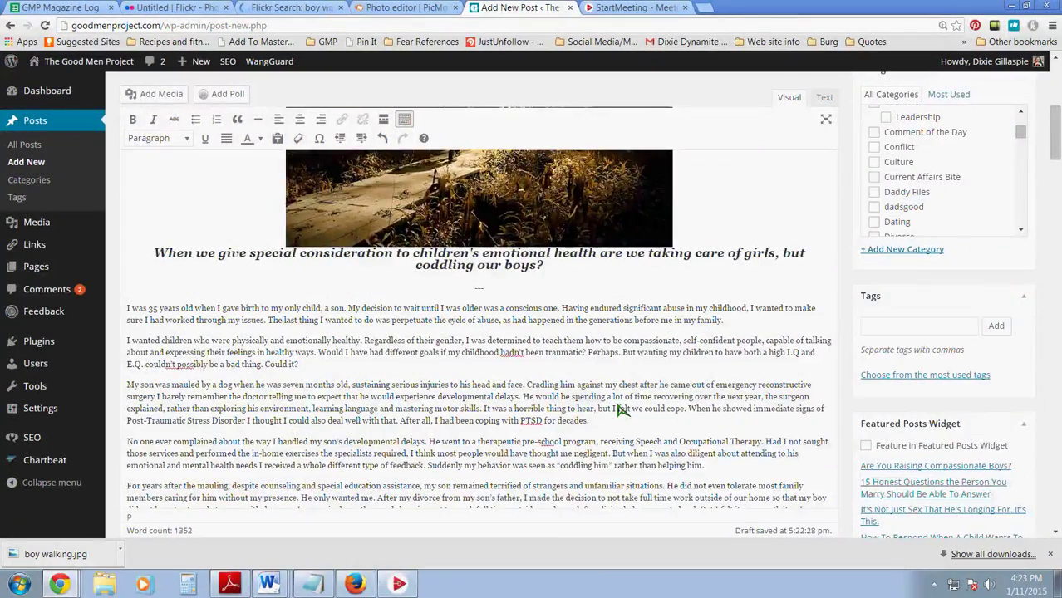
pyautogui.scroll(-3, 622, 410)
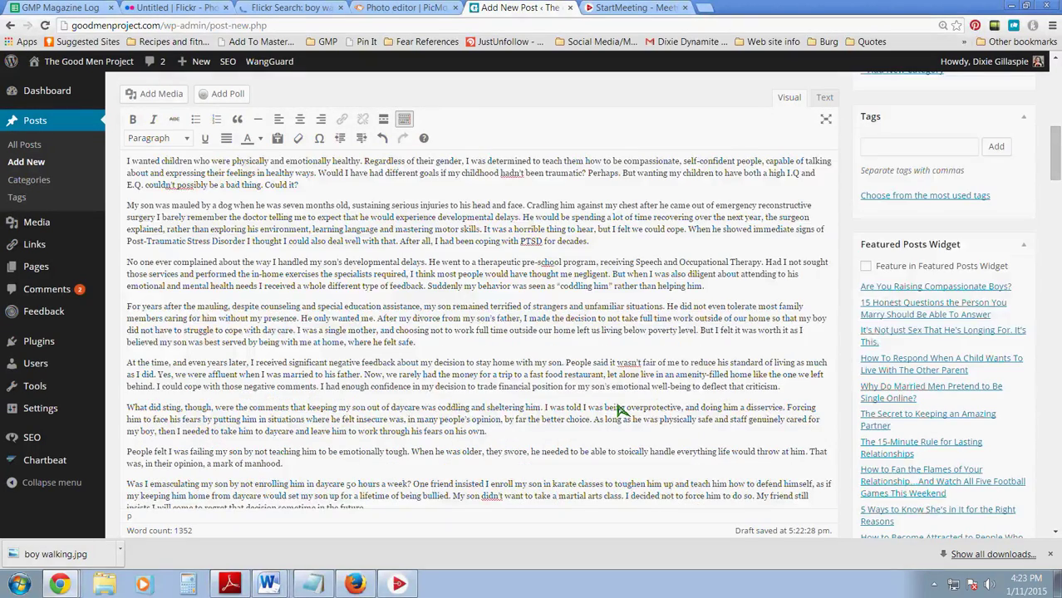
pyautogui.scroll(-1, 623, 410)
pyautogui.scroll(3, 619, 411)
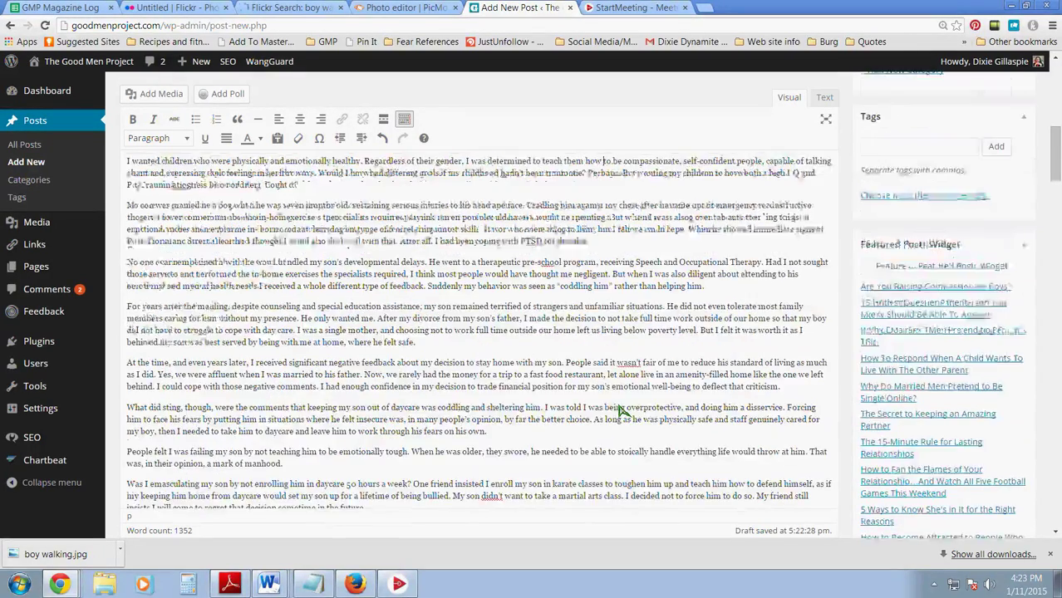
pyautogui.scroll(-5, 533, 382)
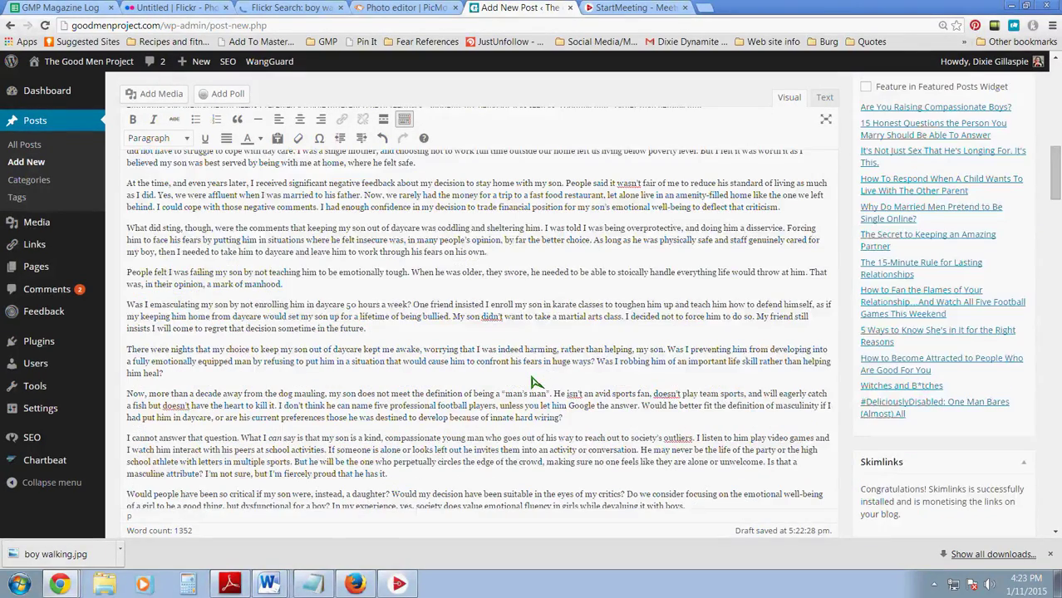
pyautogui.scroll(3, 533, 382)
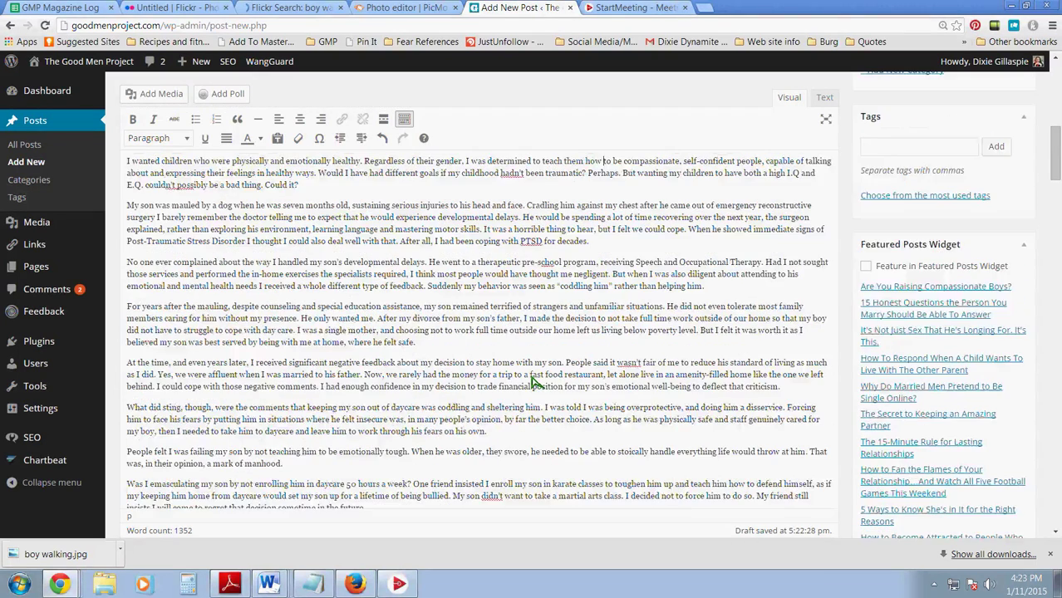
pyautogui.scroll(2, 532, 381)
pyautogui.scroll(4, 403, 323)
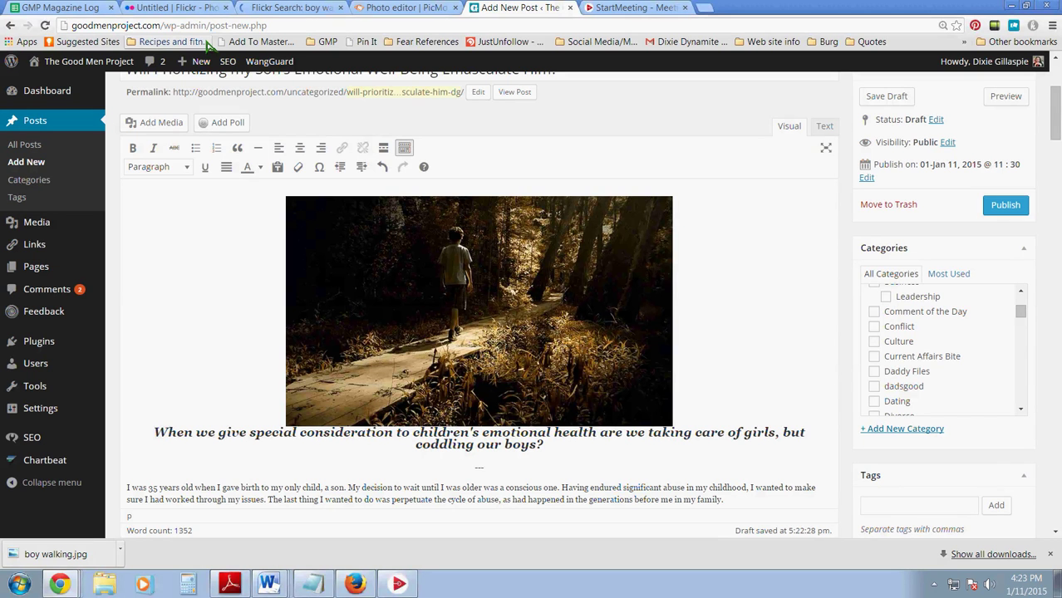
pyautogui.scroll(-1, 279, 153)
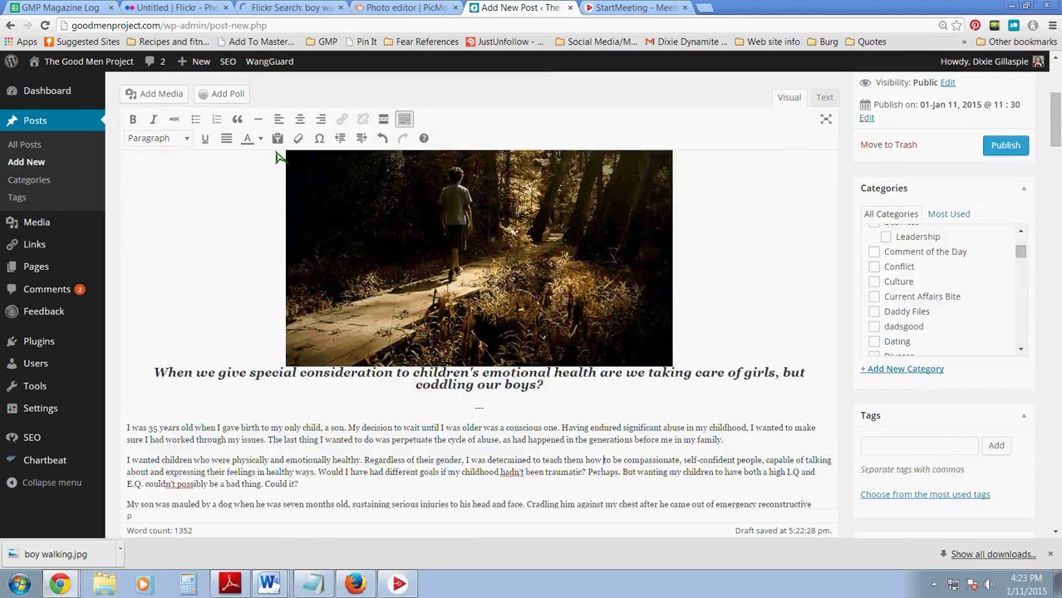
# Step: Review the article in the editor from the header image and intro down to the Flickr photo credit
pyautogui.scroll(-1, 279, 156)
pyautogui.scroll(-1, 281, 162)
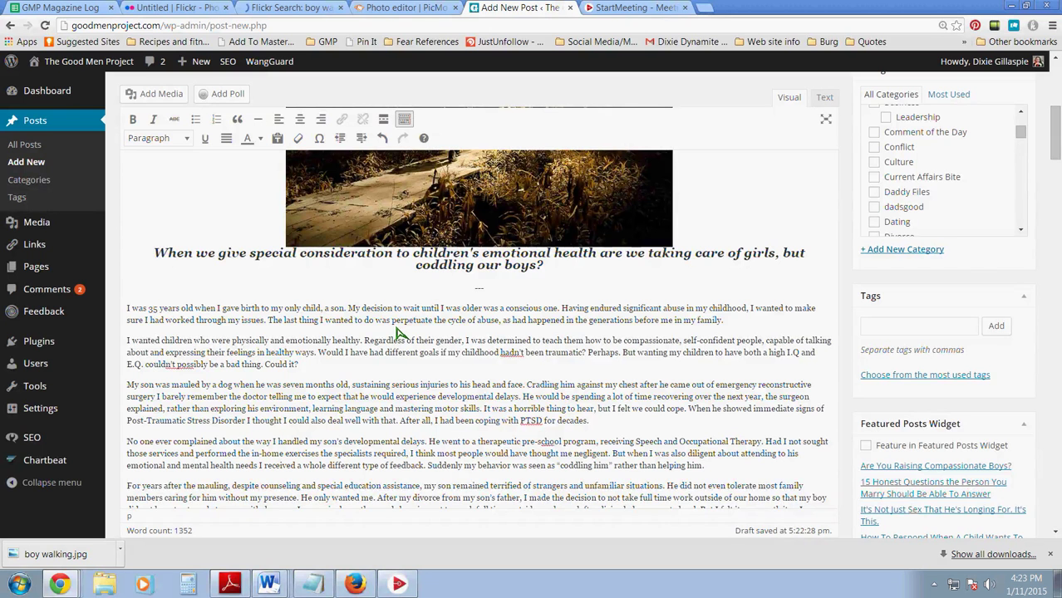
pyautogui.scroll(-2, 397, 332)
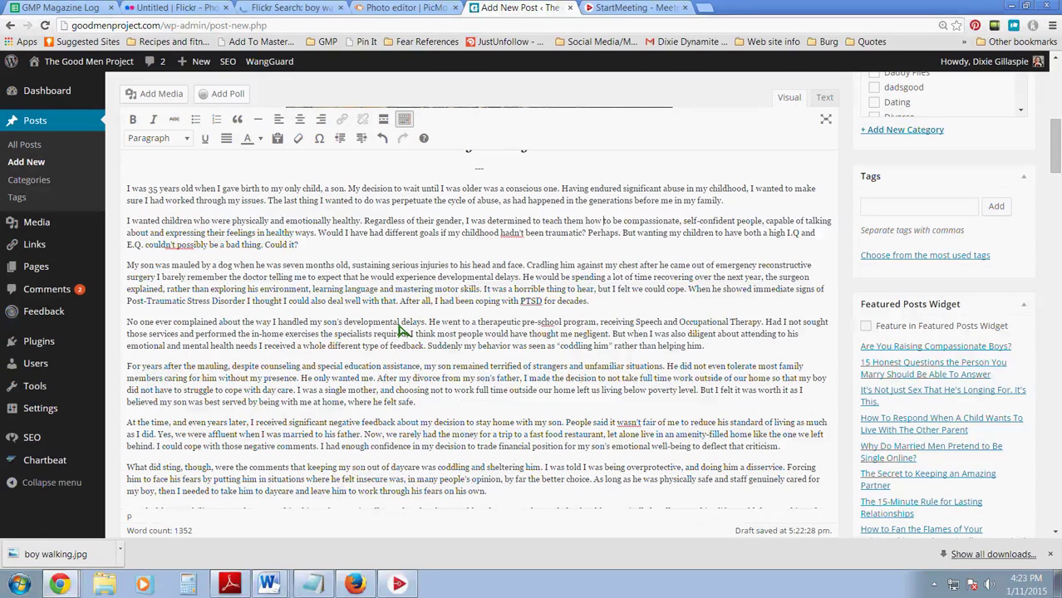
pyautogui.scroll(-1, 402, 331)
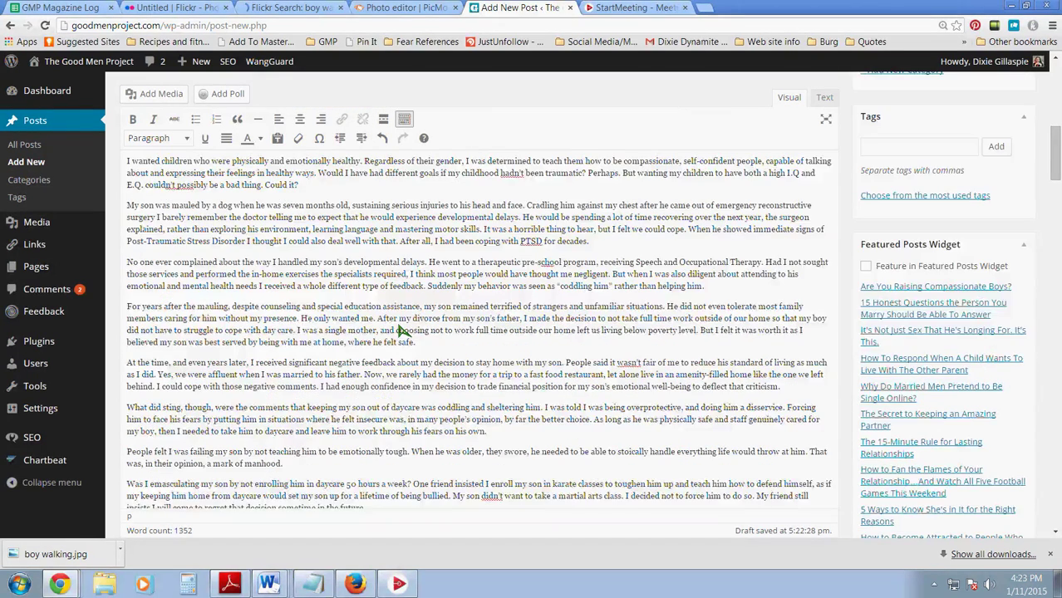
pyautogui.scroll(-1, 402, 330)
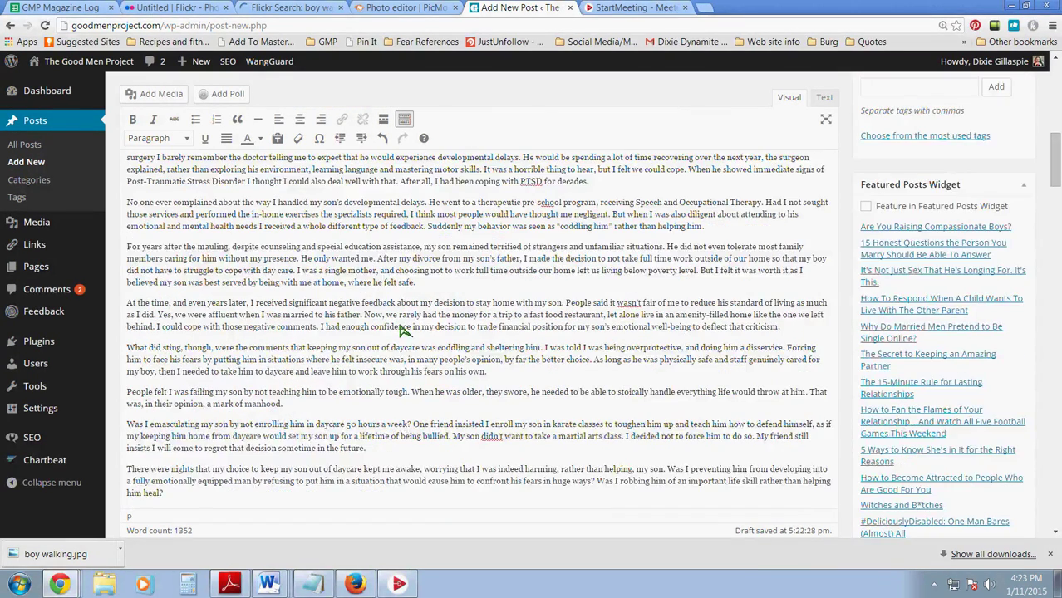
pyautogui.scroll(-4, 403, 330)
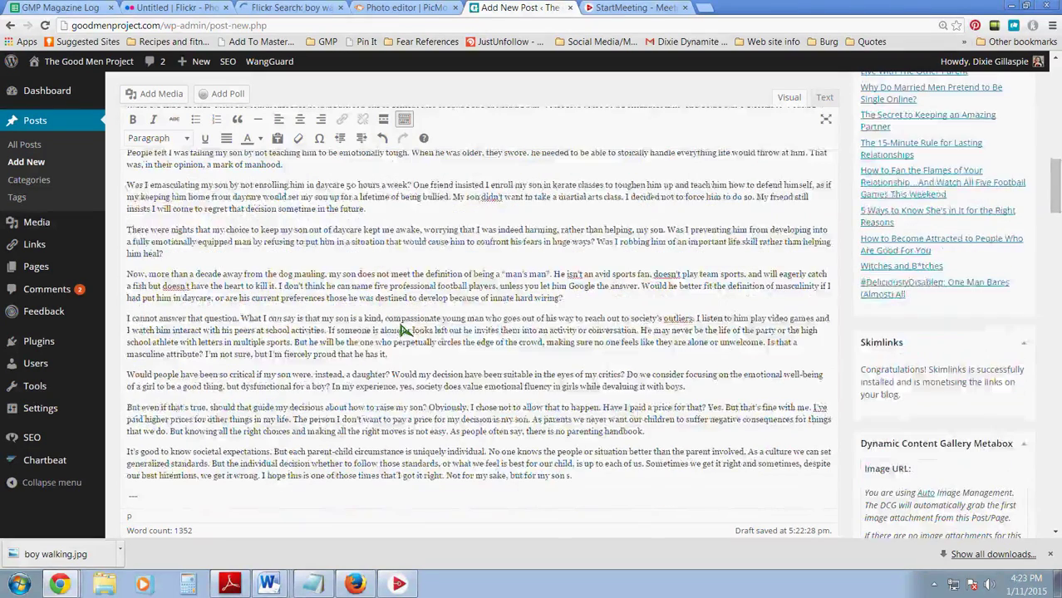
pyautogui.scroll(-1, 407, 309)
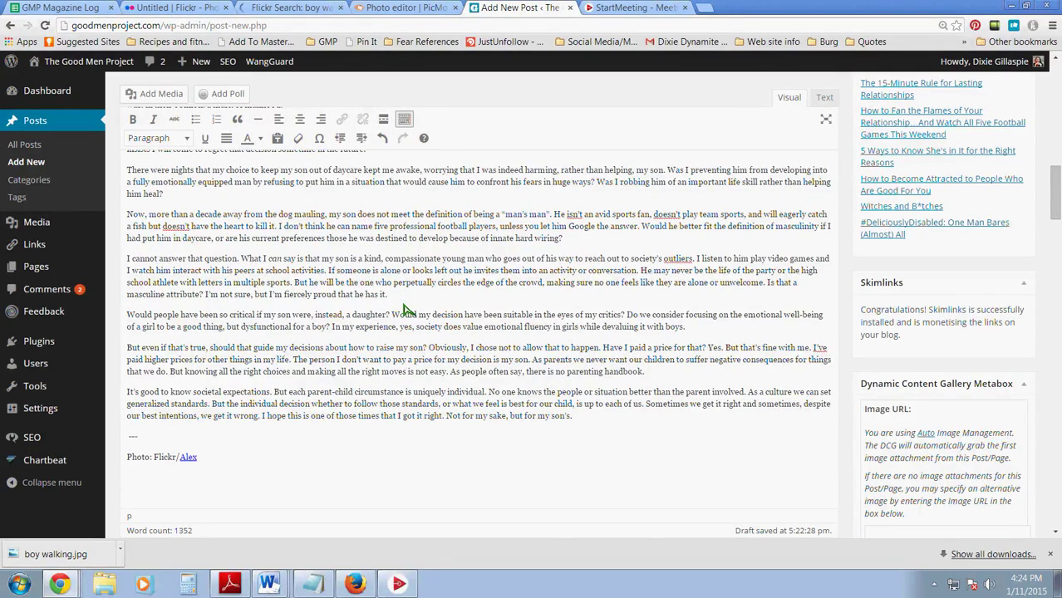
pyautogui.scroll(1, 407, 309)
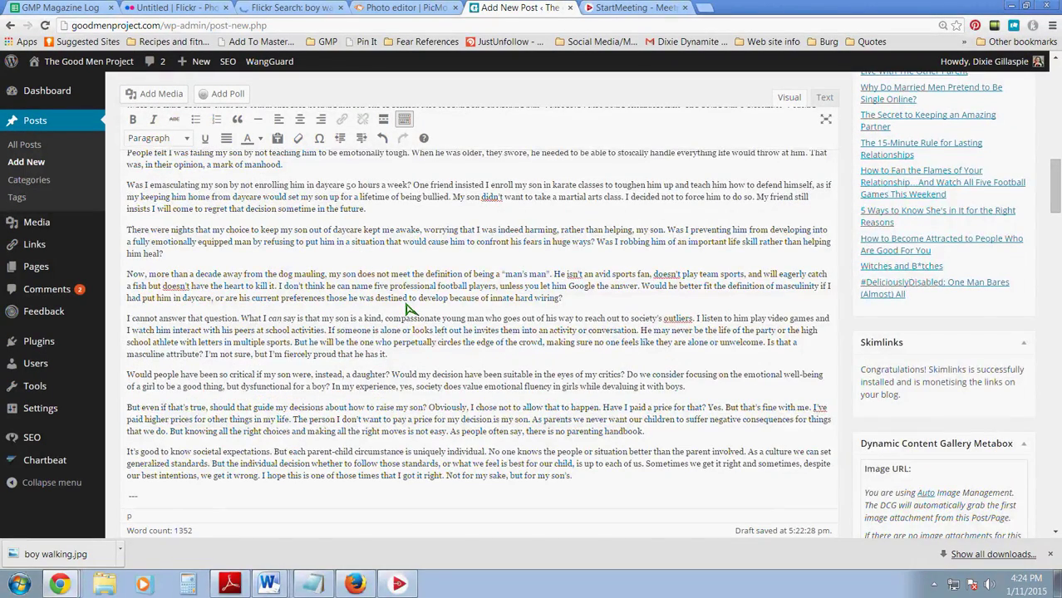
pyautogui.scroll(1, 407, 309)
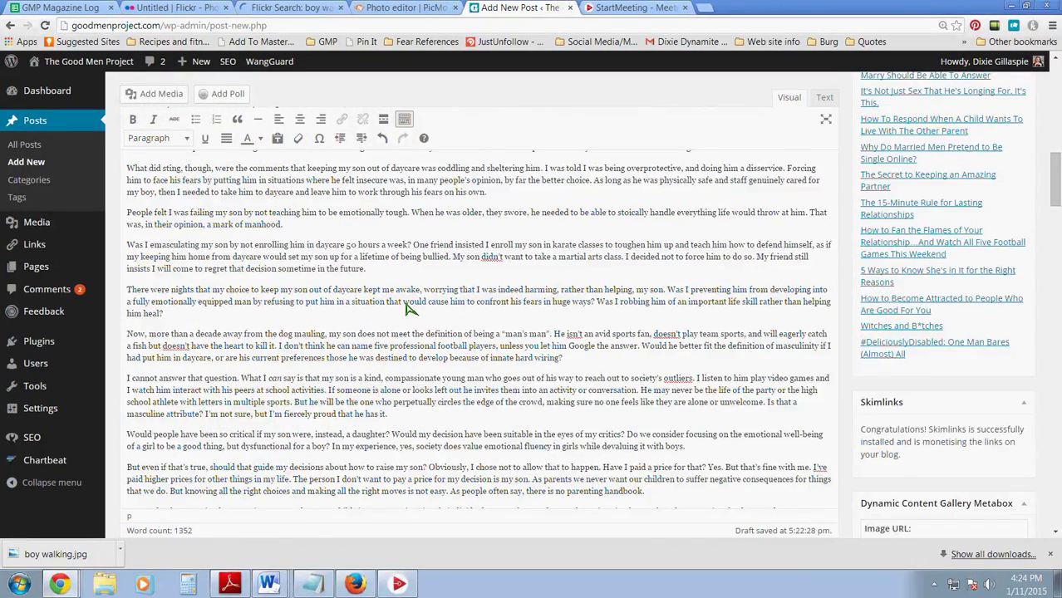
pyautogui.scroll(5, 407, 309)
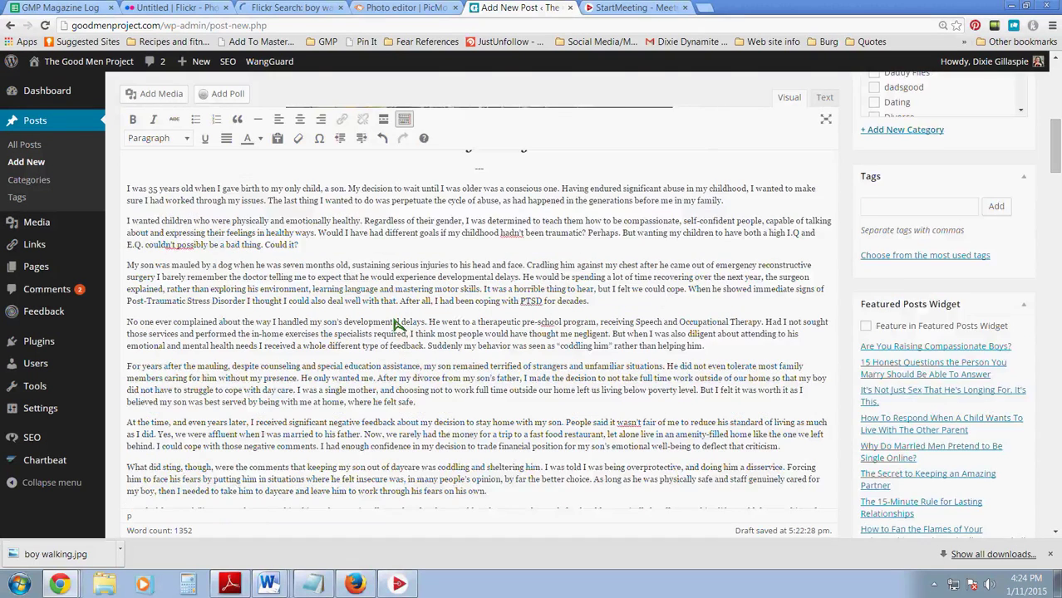
pyautogui.scroll(5, 536, 241)
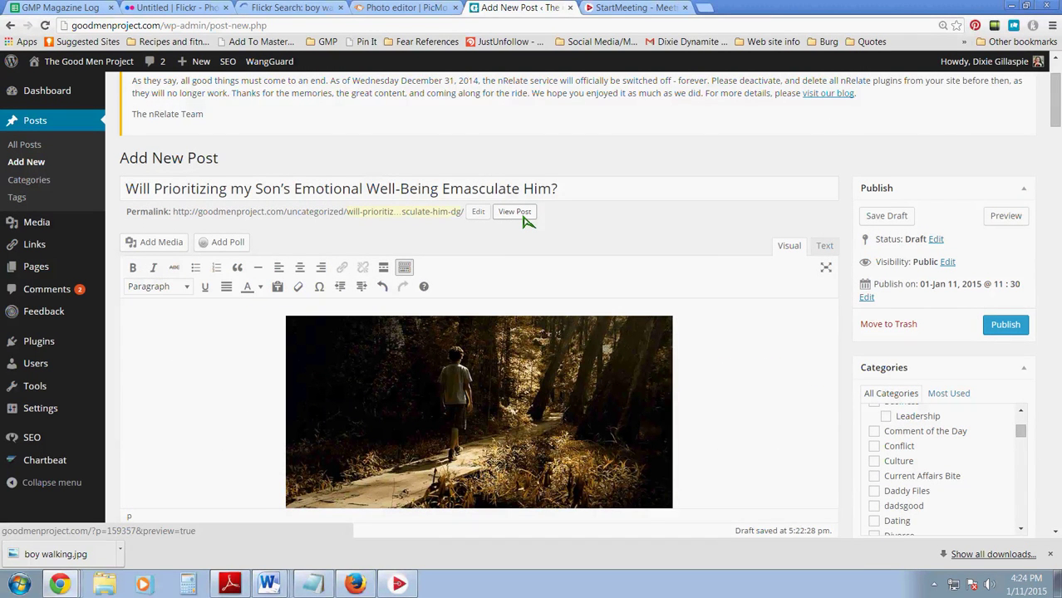
# Step: Open the post's front-end view in a new browser tab and check its title, byline and featured image
pyautogui.rightClick(523, 218)
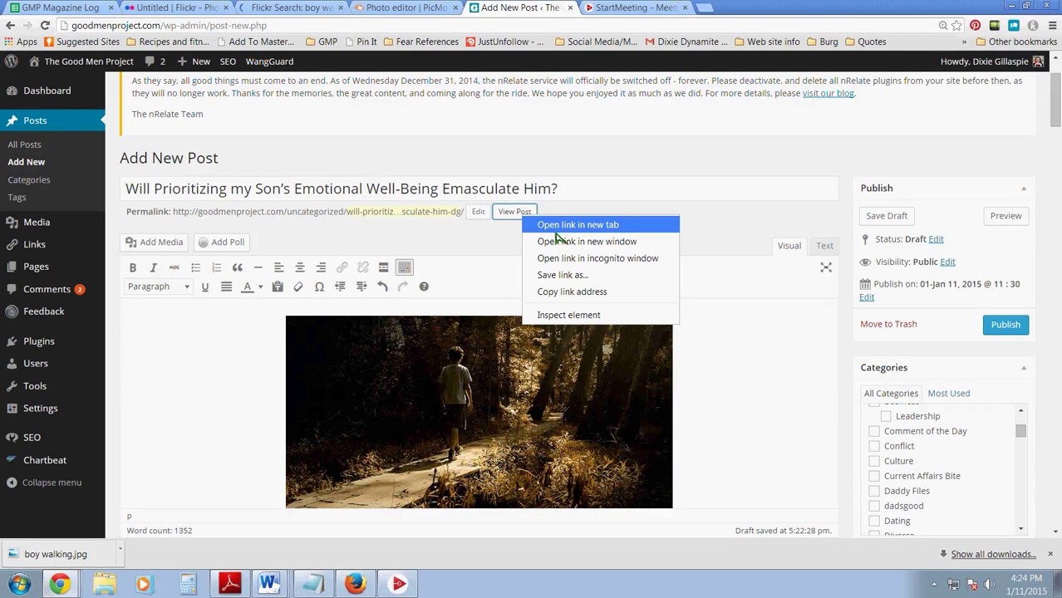
pyautogui.click(555, 231)
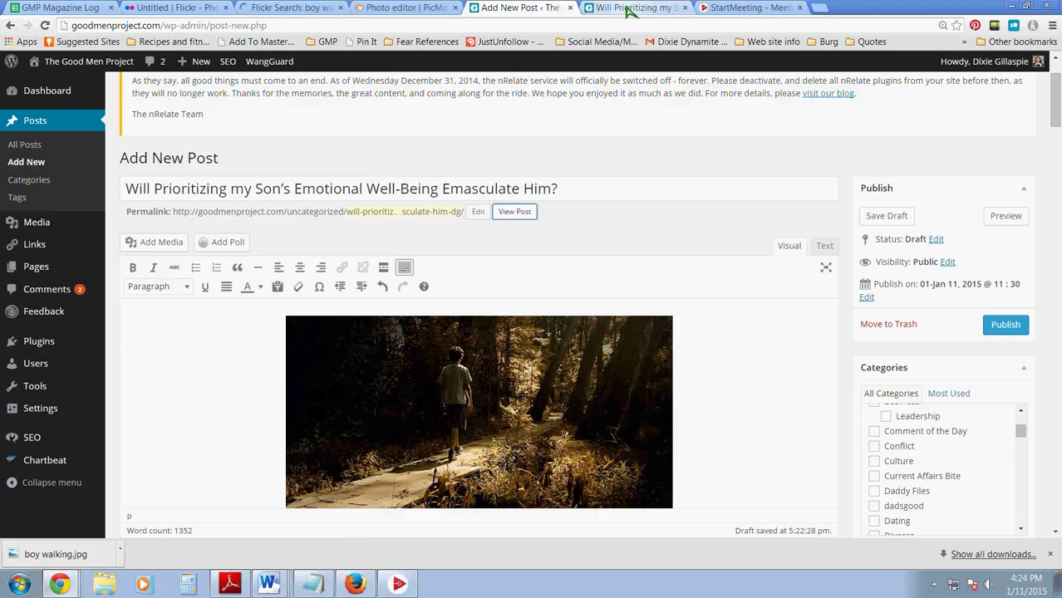
pyautogui.click(632, 8)
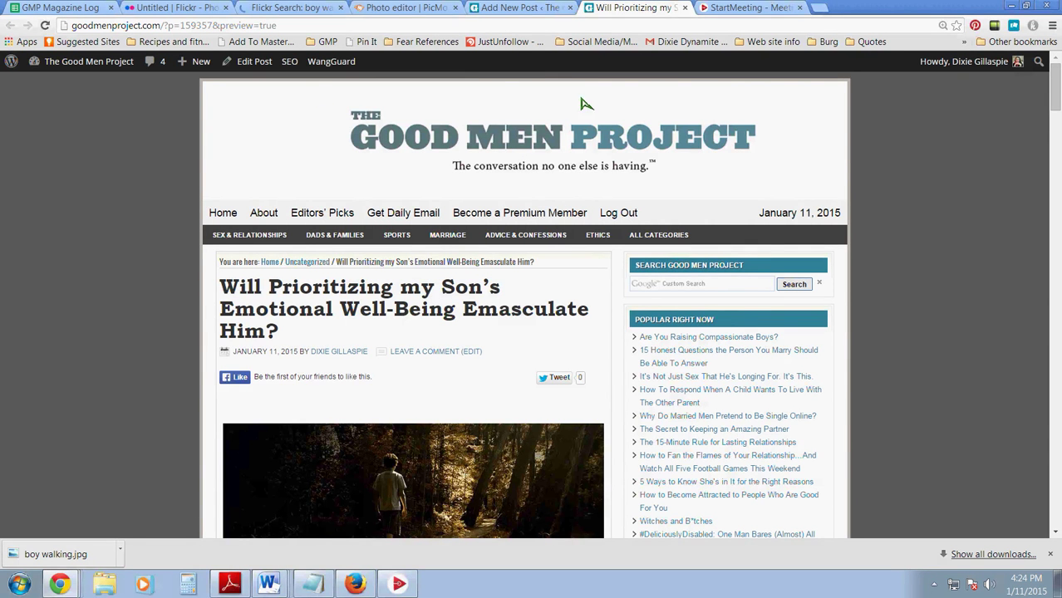
pyautogui.scroll(-1, 586, 112)
pyautogui.scroll(-2, 562, 147)
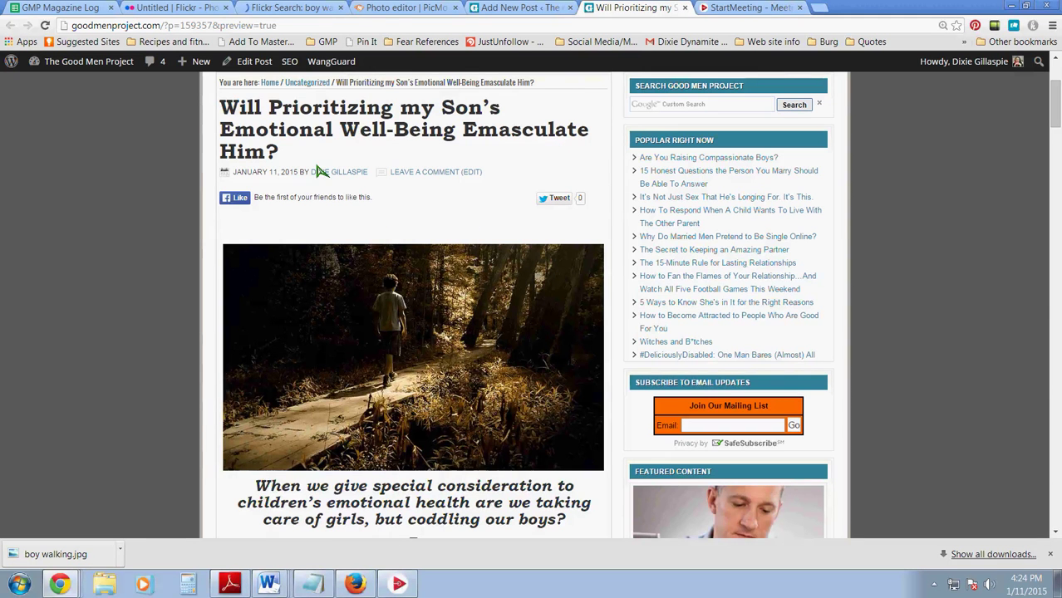
# Step: Save the post as a draft and reload its preview page
pyautogui.click(530, 10)
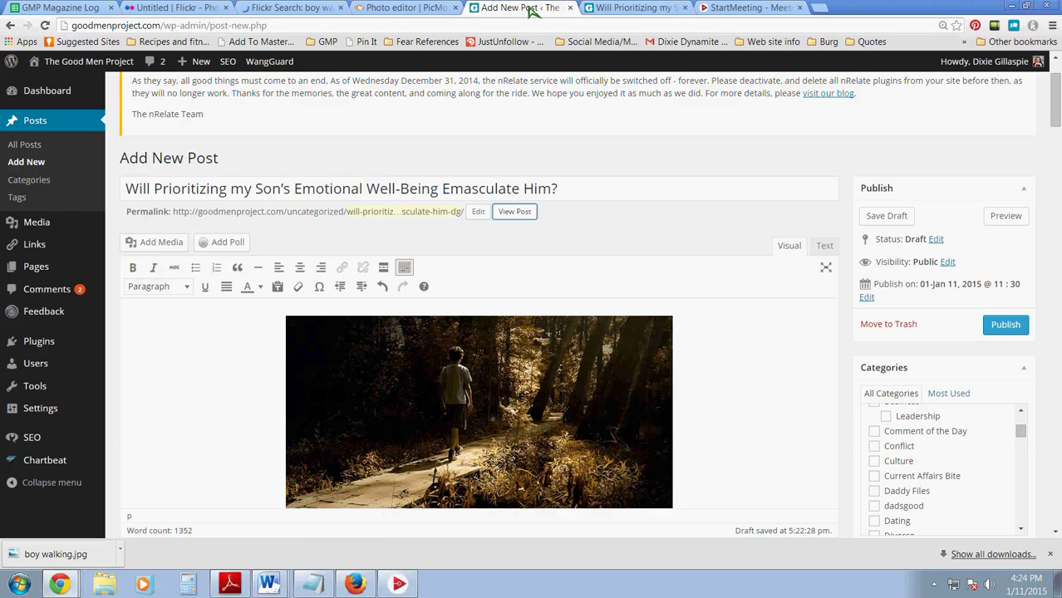
pyautogui.click(888, 218)
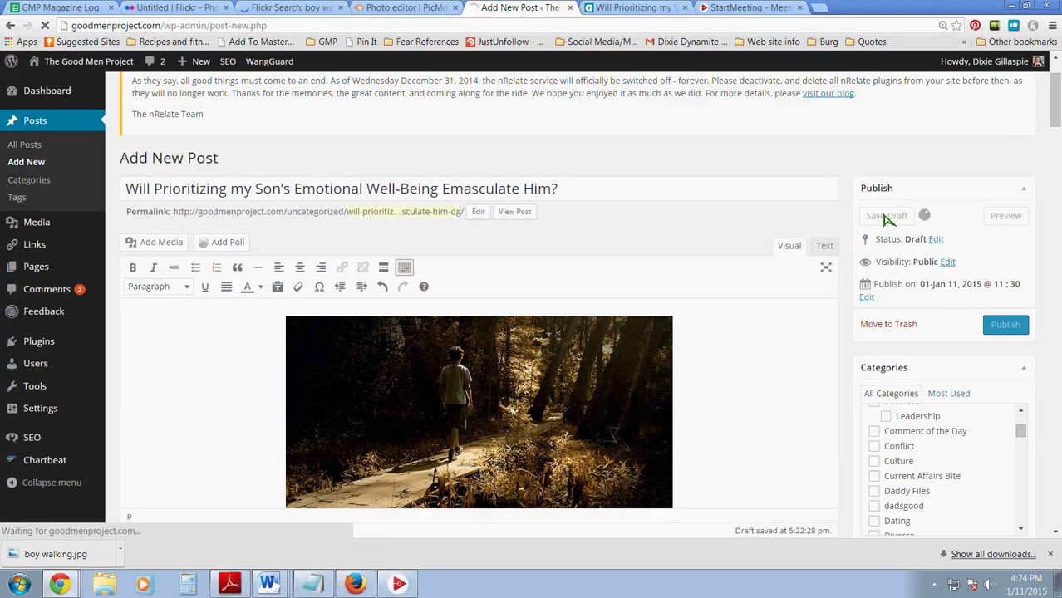
pyautogui.click(631, 10)
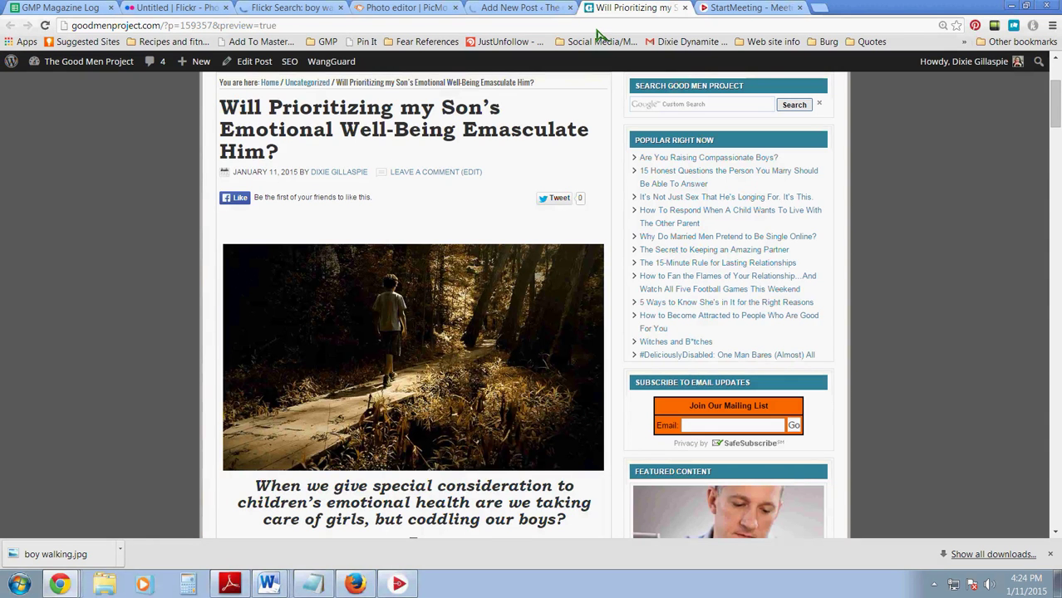
pyautogui.hotkey('ctrl', 'l')
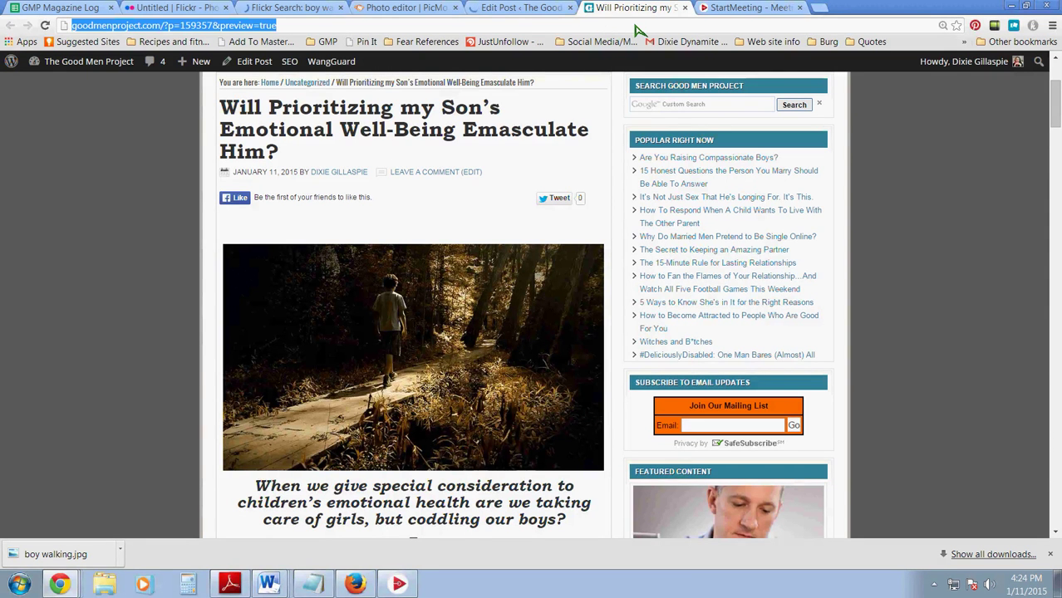
pyautogui.press('Return')
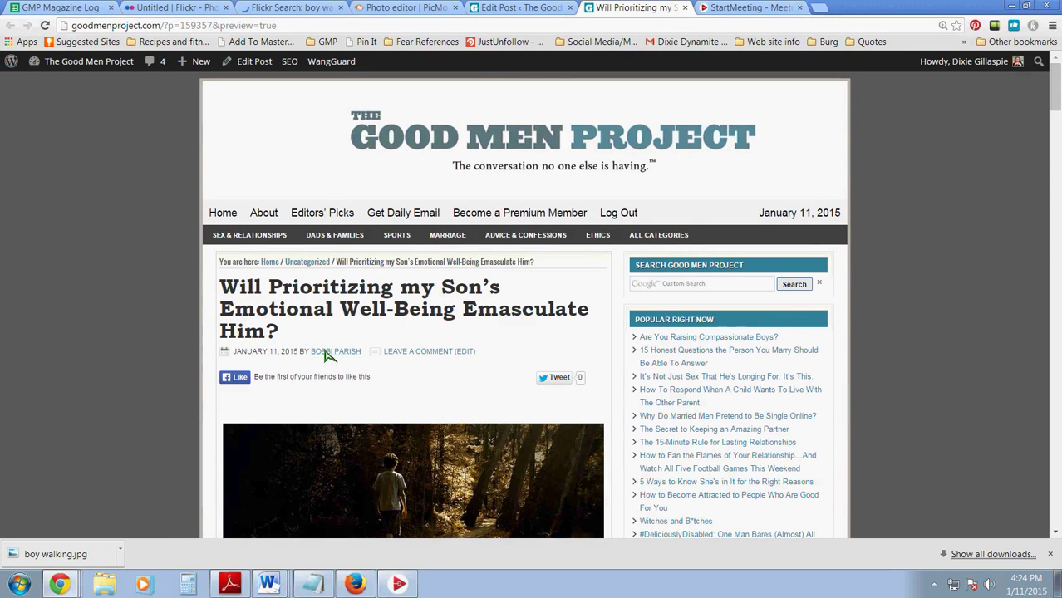
# Step: Examine the reloaded preview's byline, featured image, intro, article paragraphs, photo credit and author bio
pyautogui.scroll(-1, 396, 376)
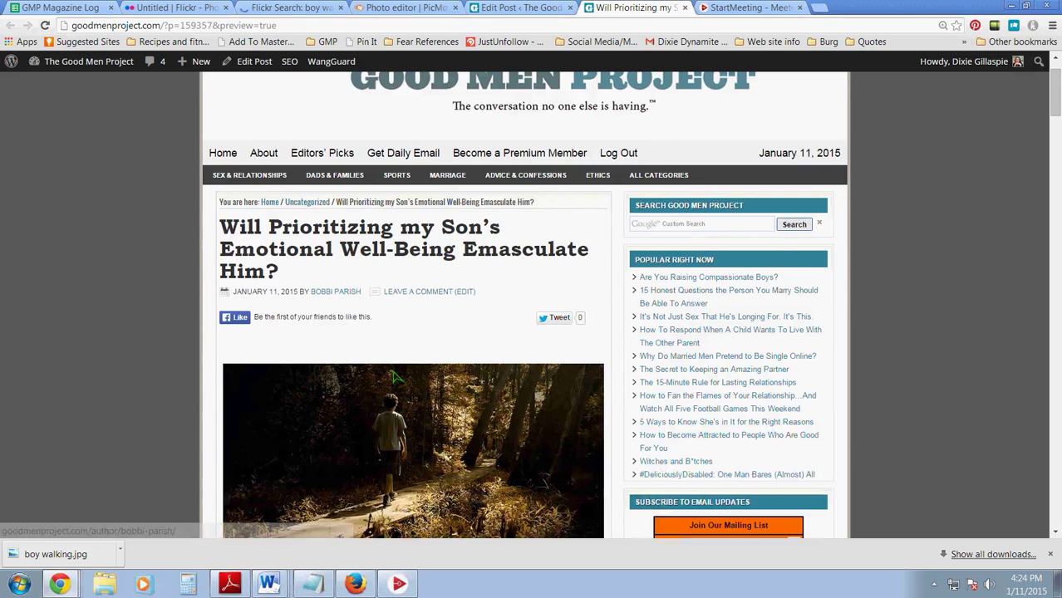
pyautogui.scroll(-4, 396, 376)
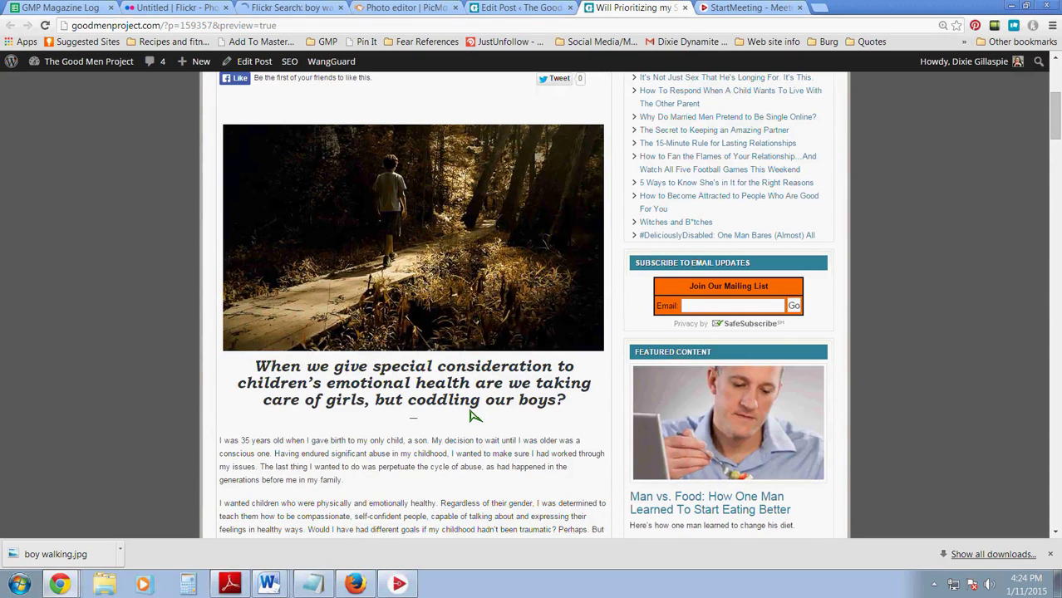
pyautogui.scroll(-1, 470, 415)
pyautogui.scroll(-4, 470, 415)
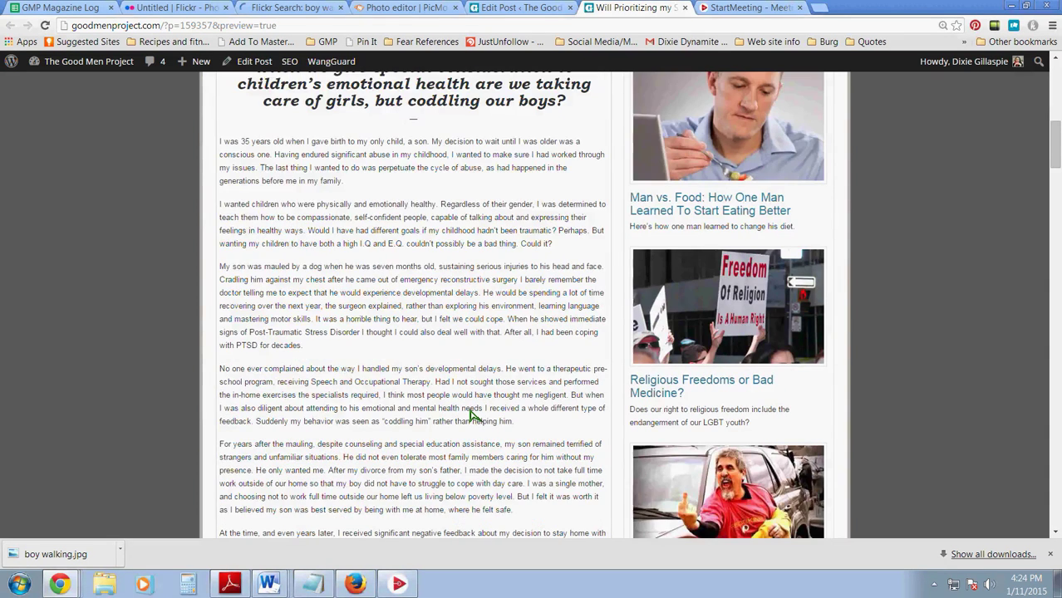
pyautogui.scroll(-7, 392, 271)
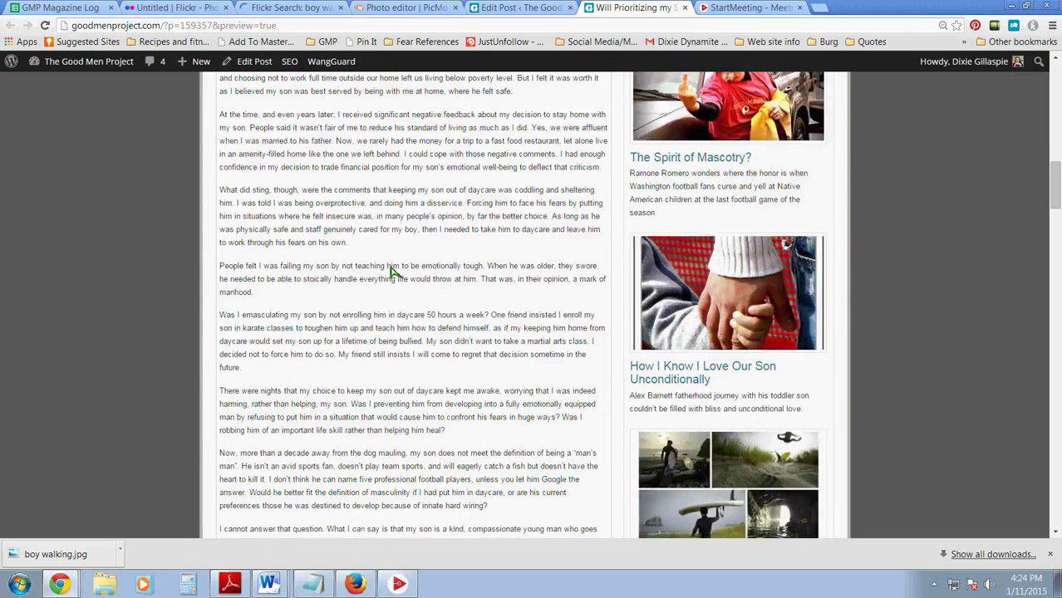
pyautogui.scroll(-1, 394, 272)
pyautogui.scroll(-3, 394, 272)
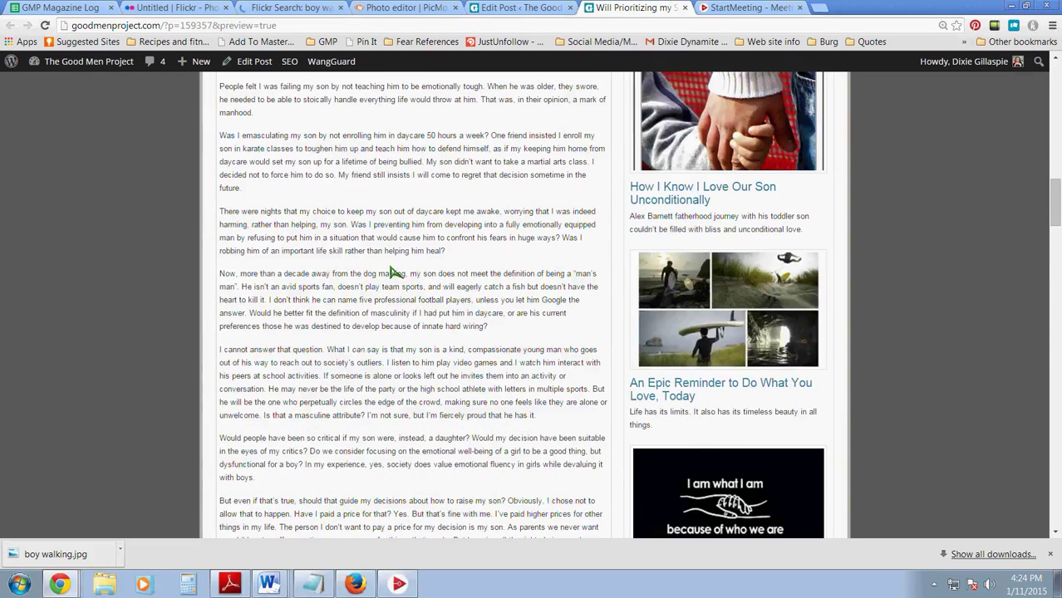
pyautogui.scroll(-5, 235, 365)
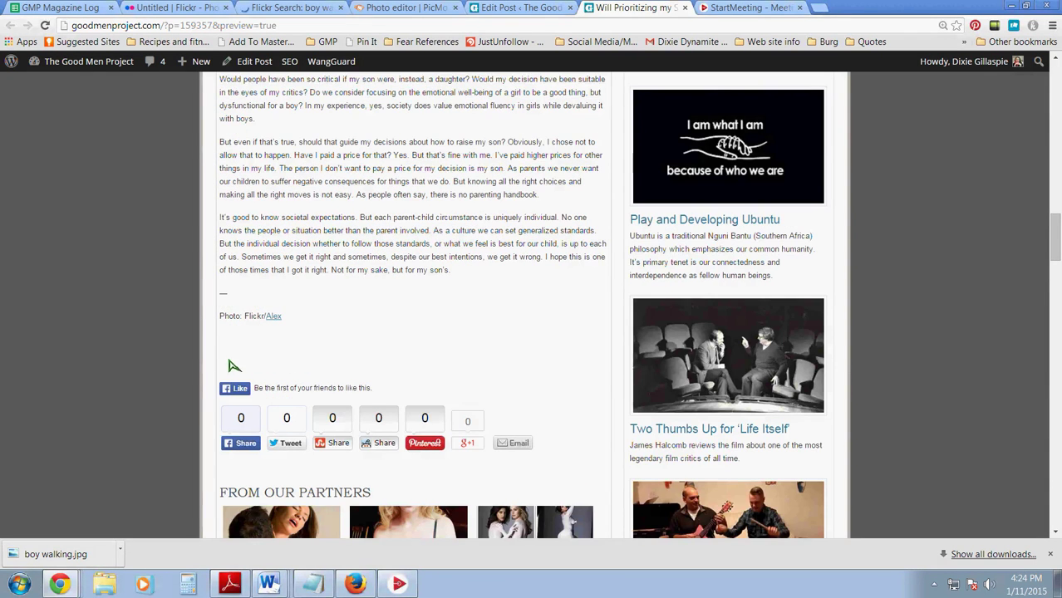
pyautogui.scroll(-1, 266, 356)
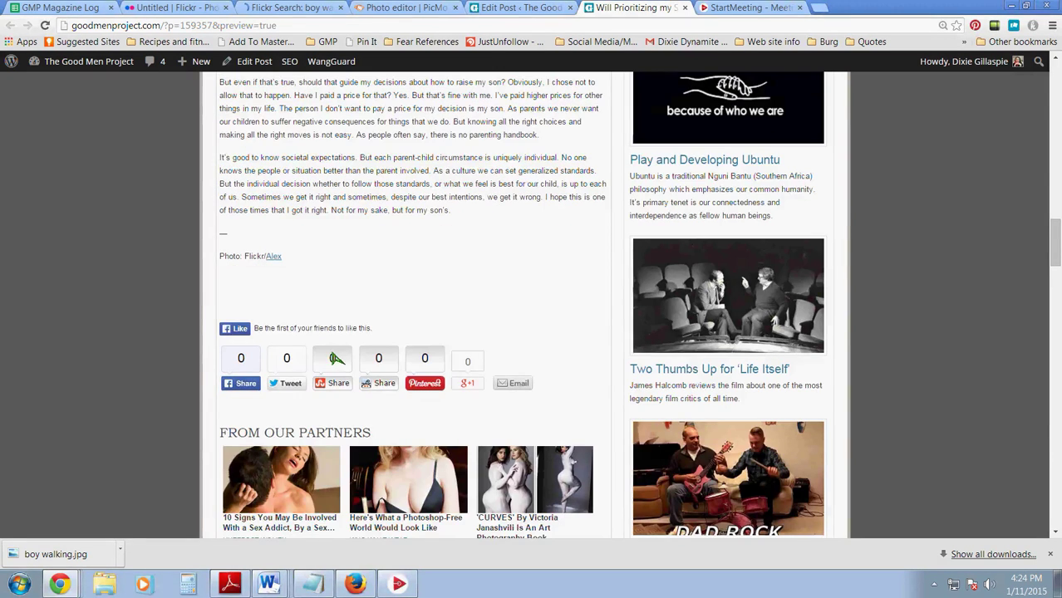
pyautogui.scroll(-4, 332, 358)
pyautogui.scroll(-2, 332, 358)
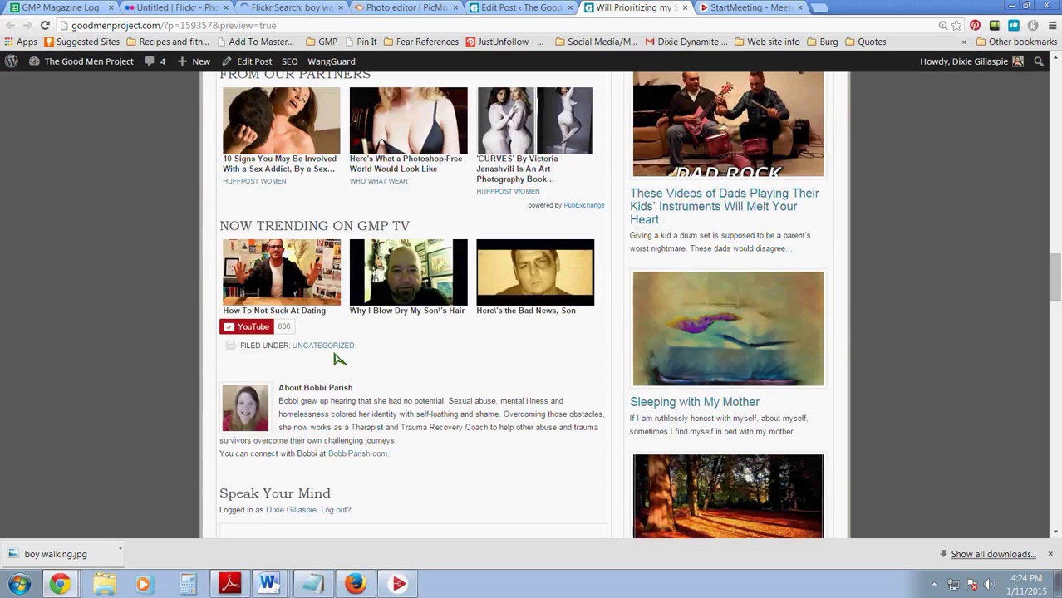
pyautogui.scroll(-1, 394, 426)
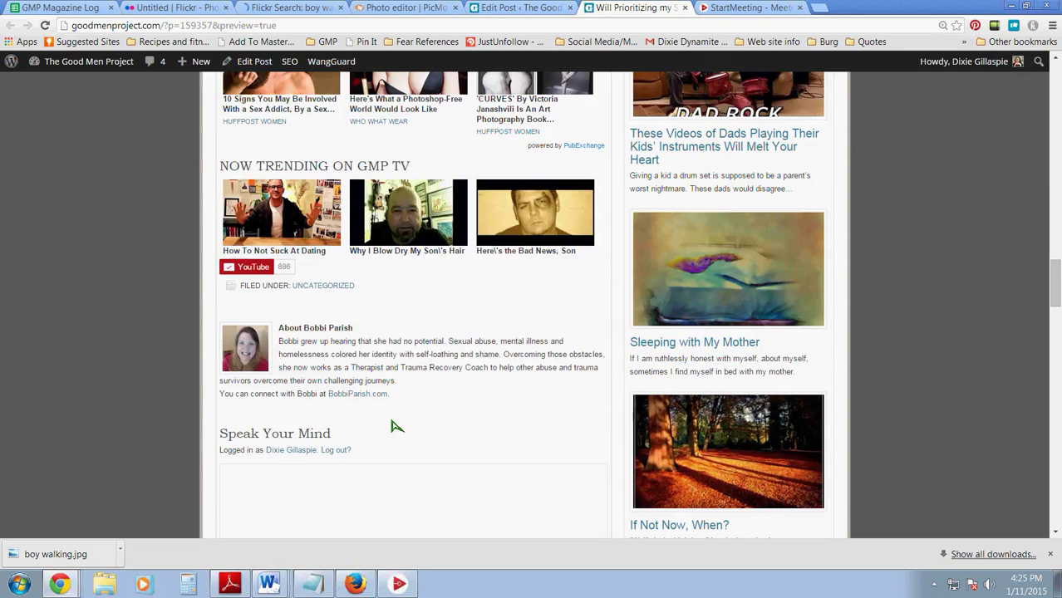
pyautogui.scroll(6, 396, 425)
pyautogui.scroll(10, 401, 424)
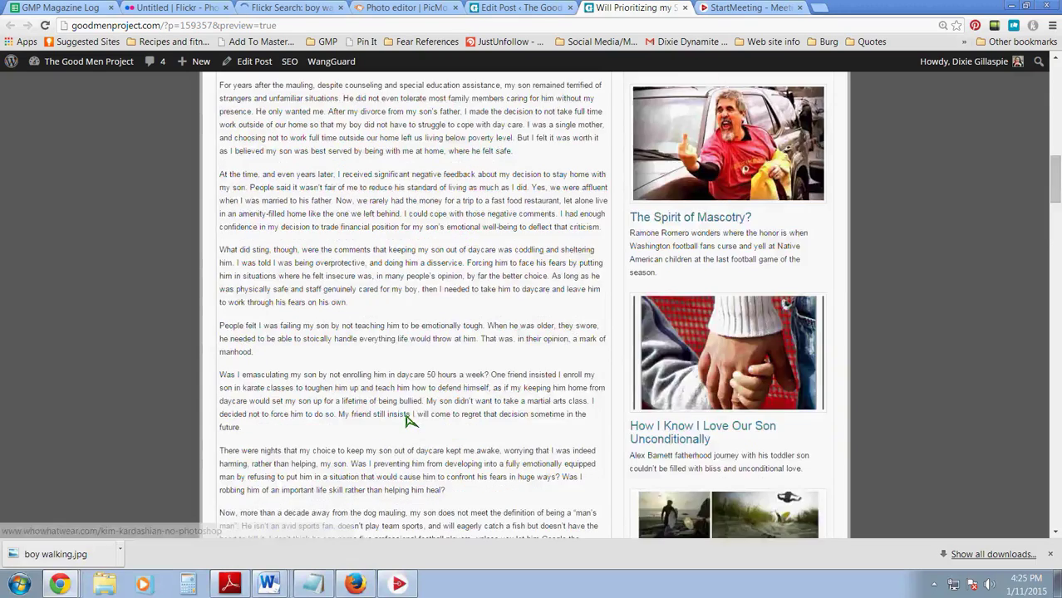
pyautogui.scroll(7, 408, 421)
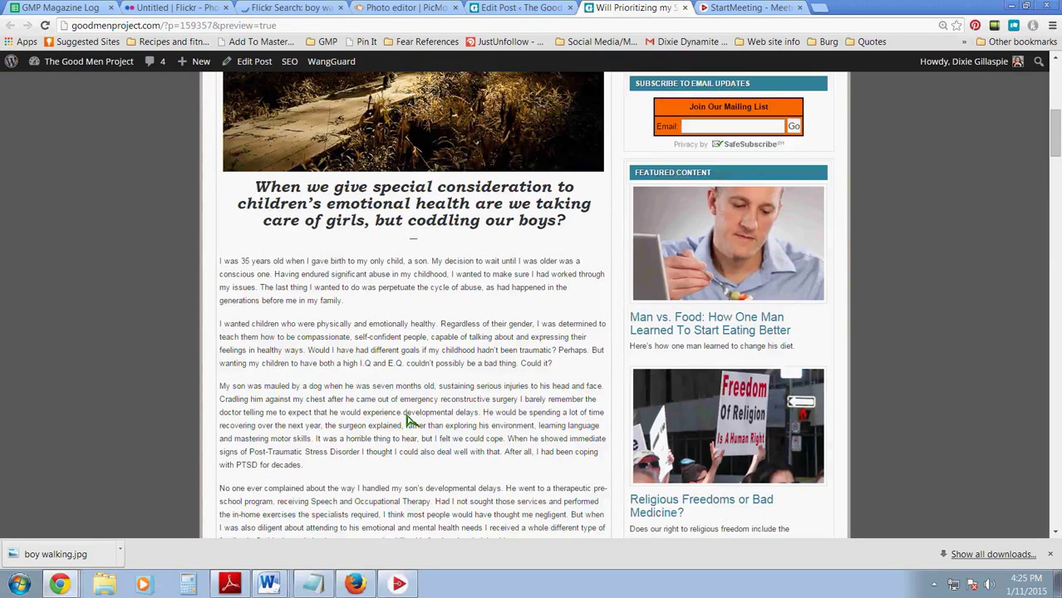
# Step: Return to the post editor and delete the empty lines below the photo credit at the article's end
pyautogui.hotkey('ctrl', 'shift', 'Tab')
pyautogui.press('BackSpace')
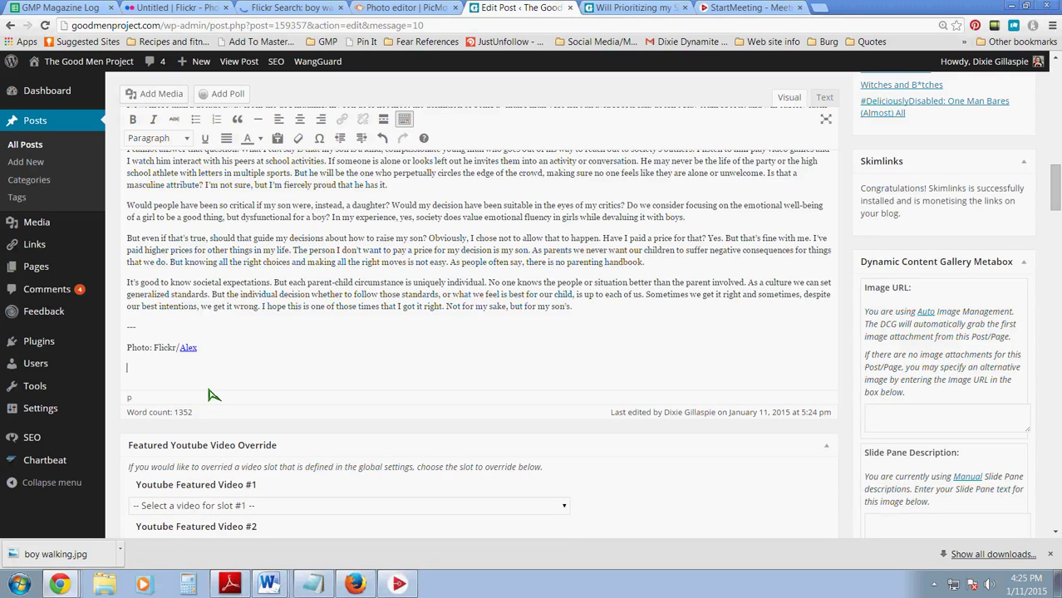
pyautogui.press('BackSpace')
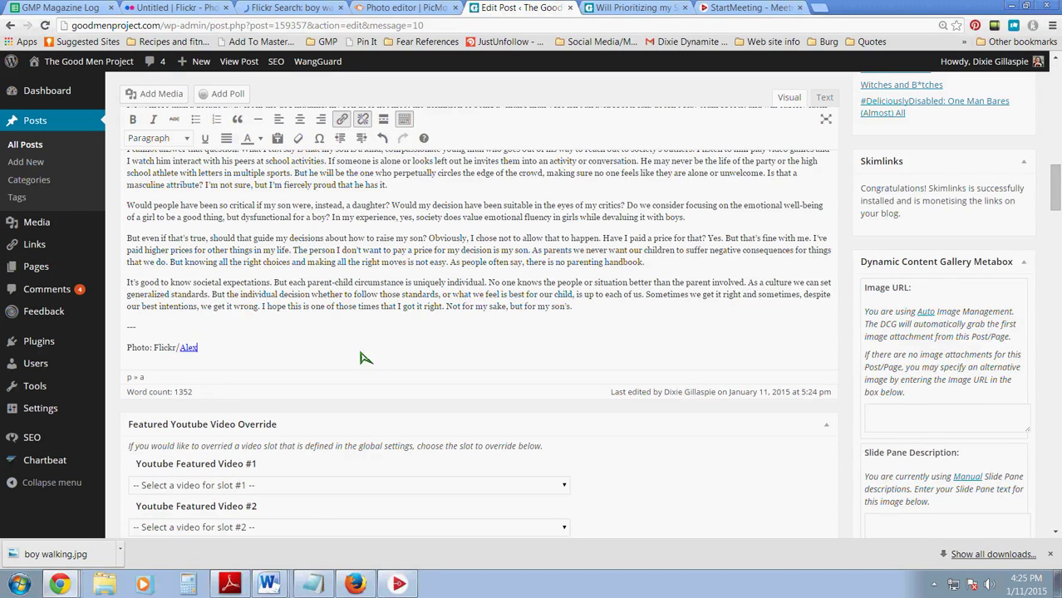
# Step: Switch to CODE.docx in Word and review its divider, pull quote, Like on Facebook and Subscribe snippets
pyautogui.scroll(1, 386, 344)
pyautogui.scroll(6, 385, 344)
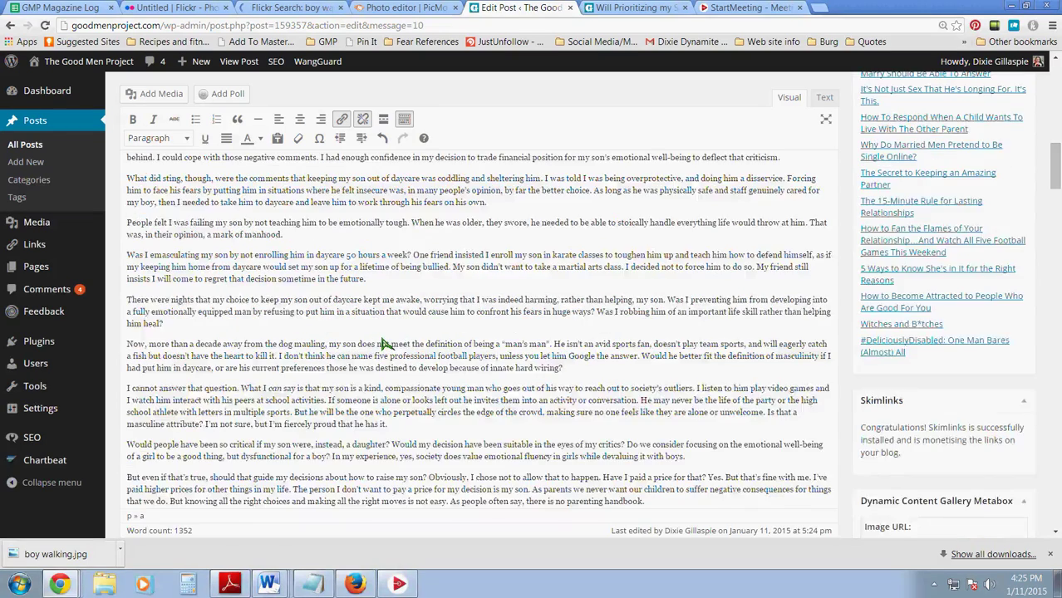
pyautogui.scroll(4, 386, 344)
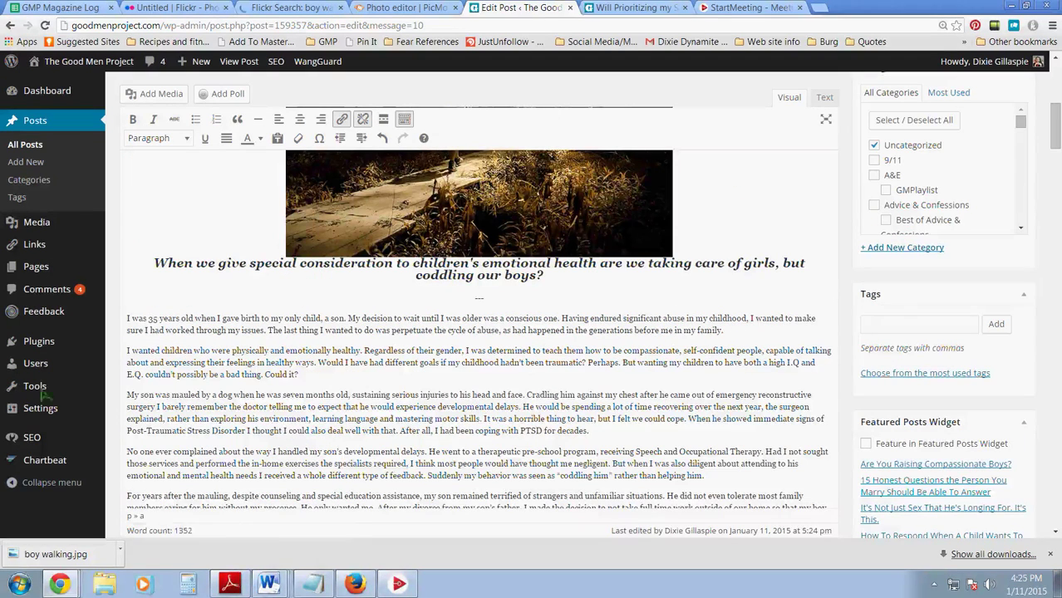
pyautogui.click(270, 586)
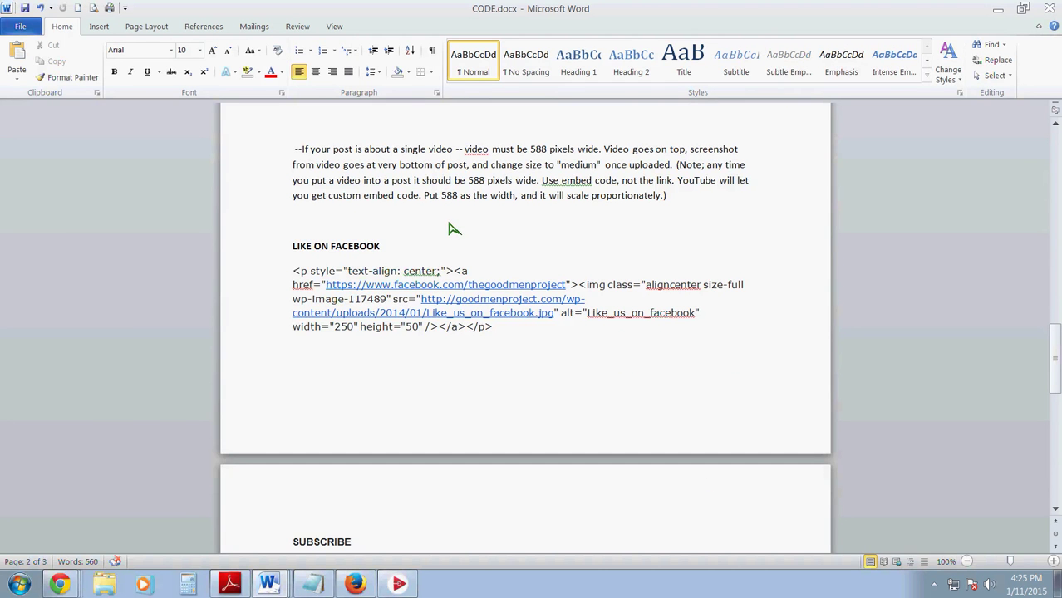
pyautogui.scroll(3, 450, 230)
pyautogui.scroll(8, 450, 230)
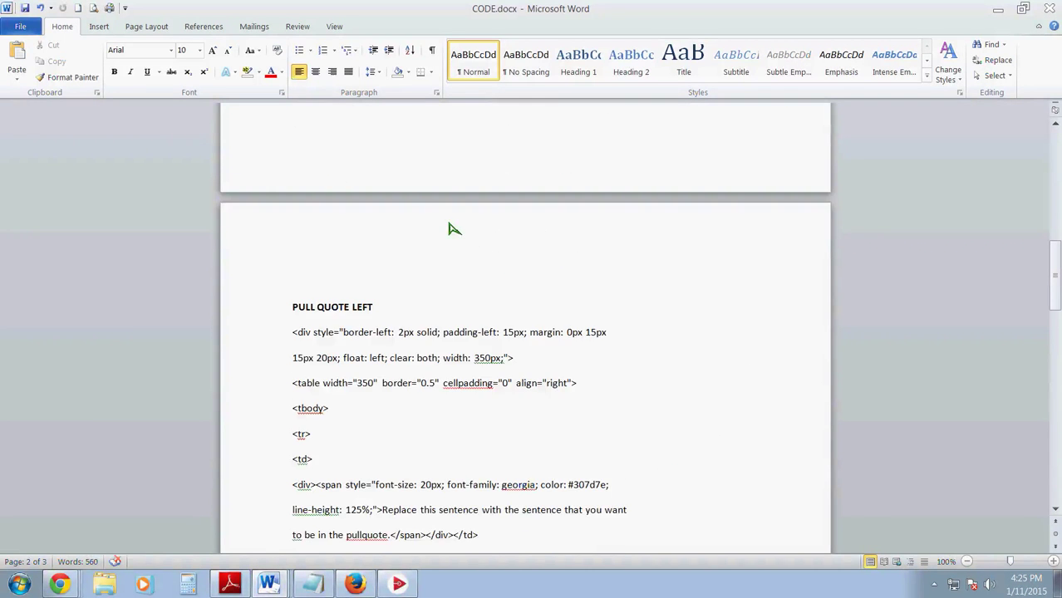
pyautogui.scroll(5, 465, 299)
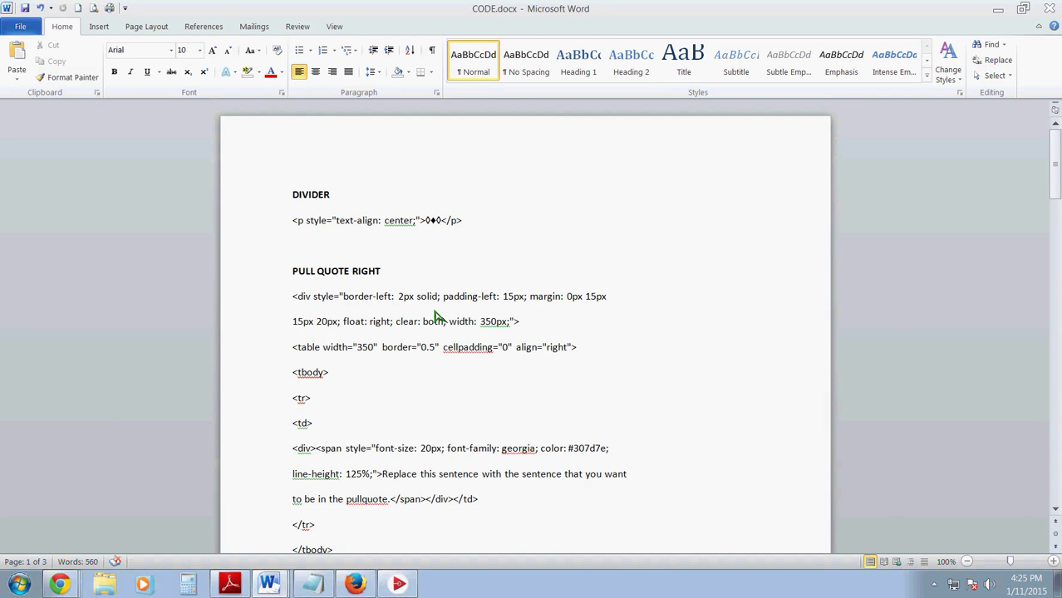
pyautogui.scroll(-2, 274, 160)
pyautogui.scroll(-8, 307, 357)
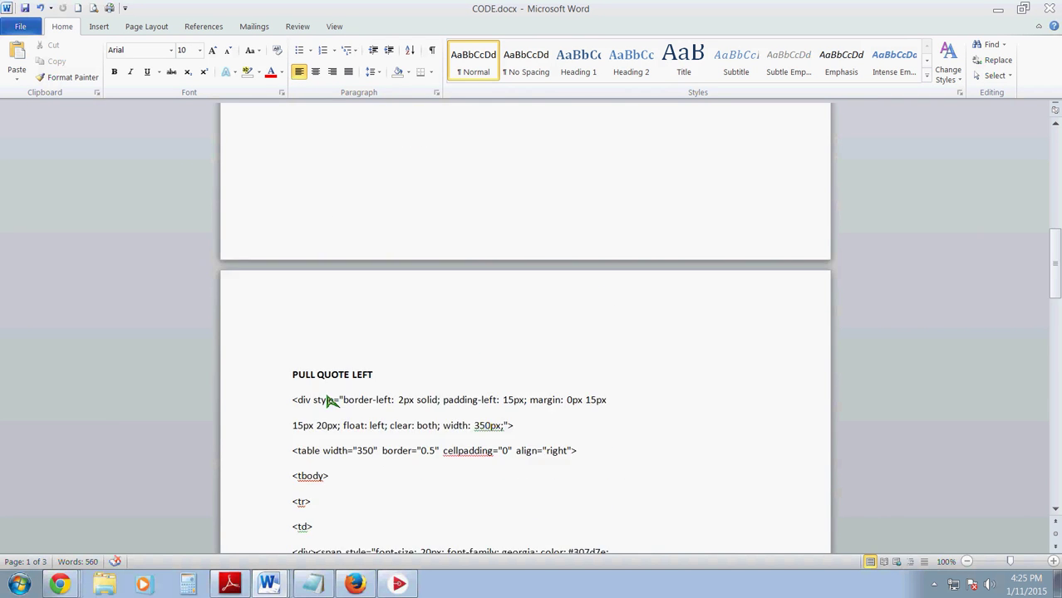
pyautogui.scroll(-12, 331, 402)
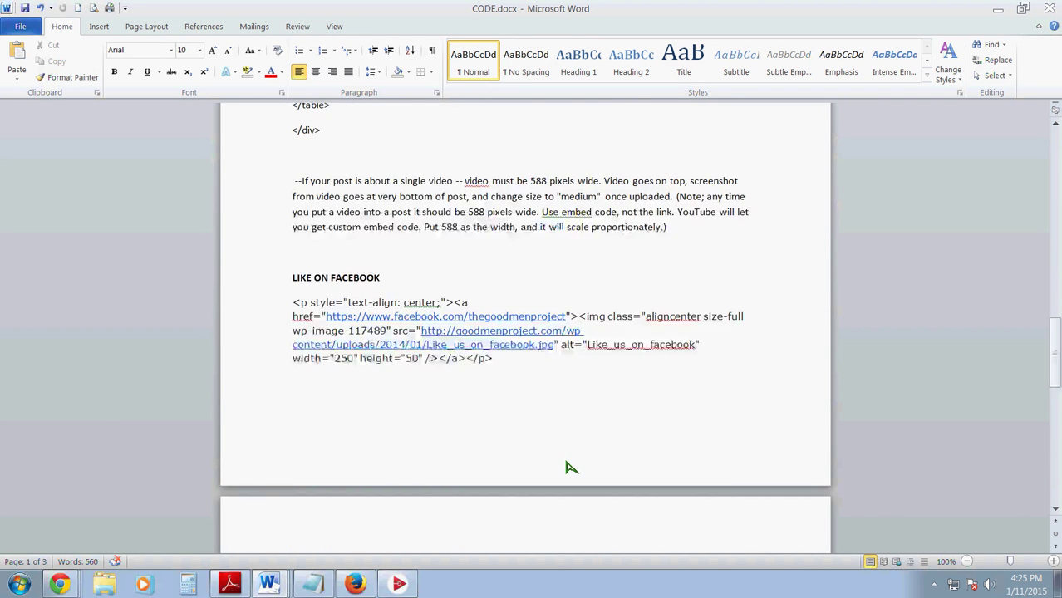
pyautogui.scroll(-12, 565, 468)
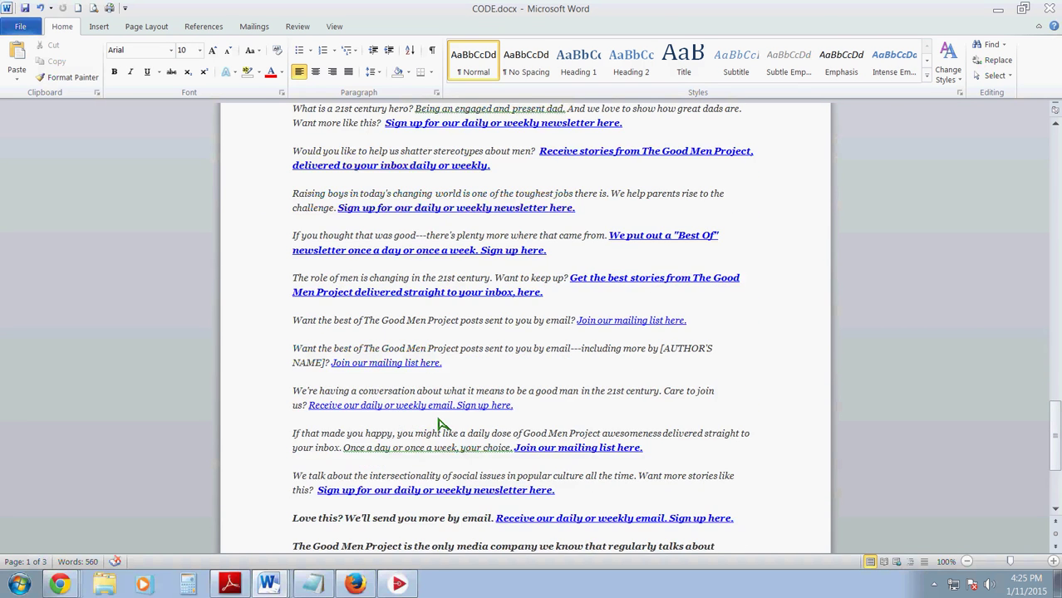
pyautogui.scroll(-1, 440, 425)
pyautogui.scroll(5, 449, 393)
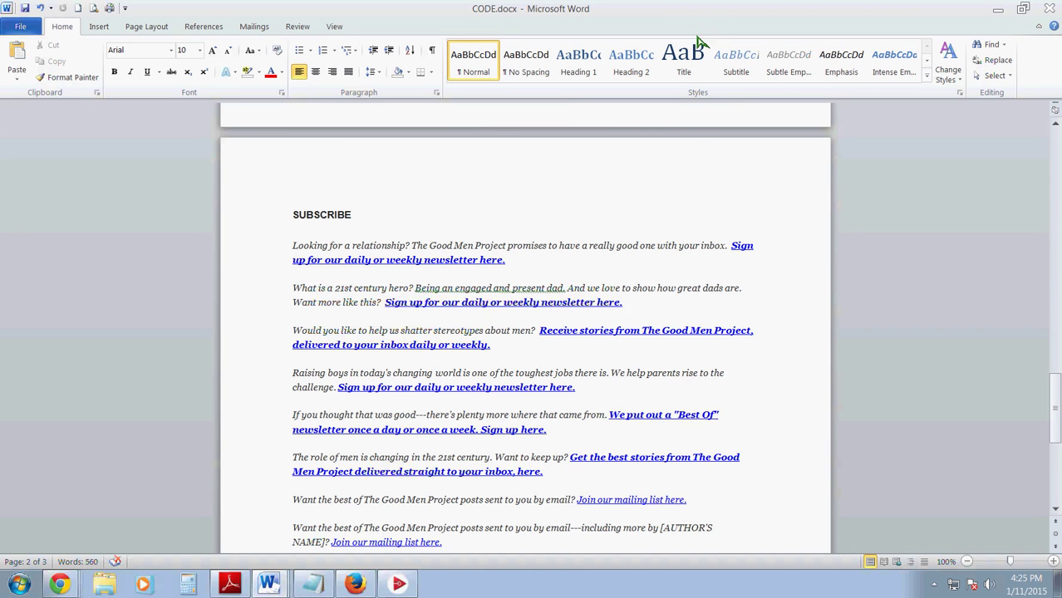
pyautogui.scroll(5, 525, 332)
# Step: Return to the post editor and examine the article's opening paragraphs there and in the preview for a place to break up the text
pyautogui.moveTo(710, 13); pyautogui.dragTo(75, 128)
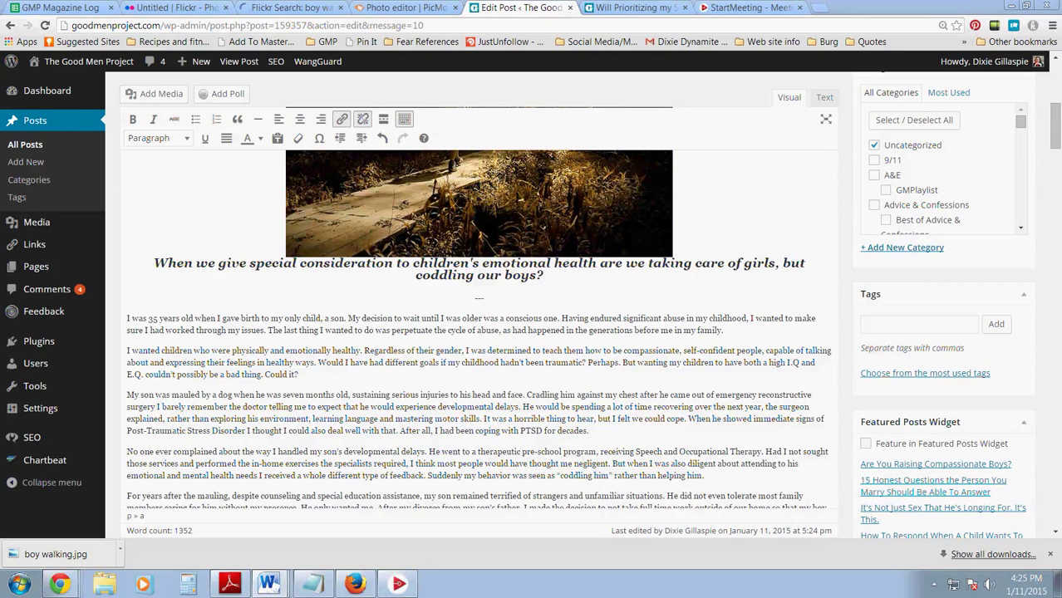
pyautogui.click(225, 348)
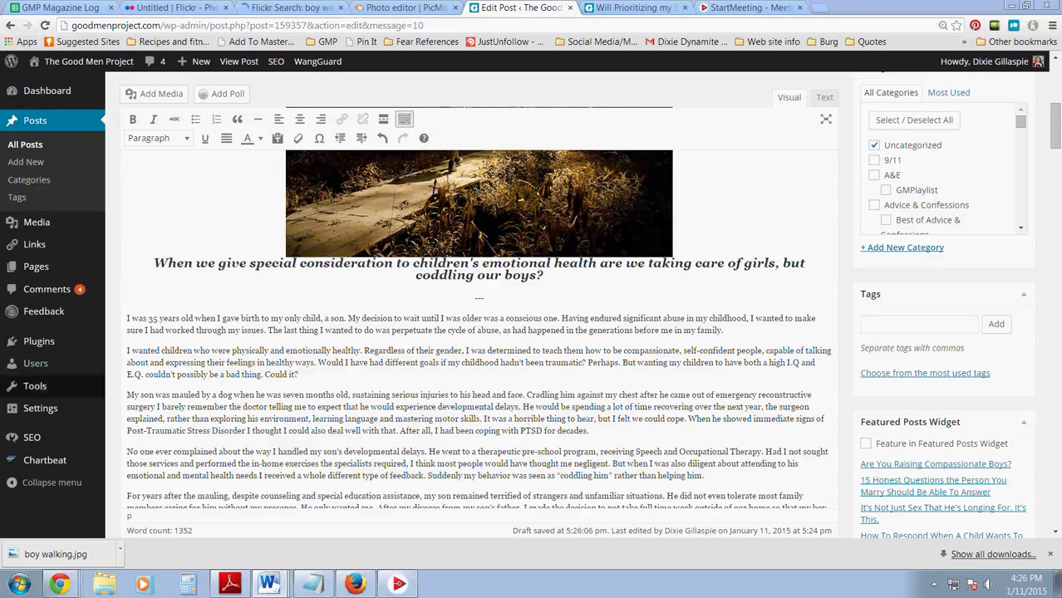
pyautogui.click(271, 408)
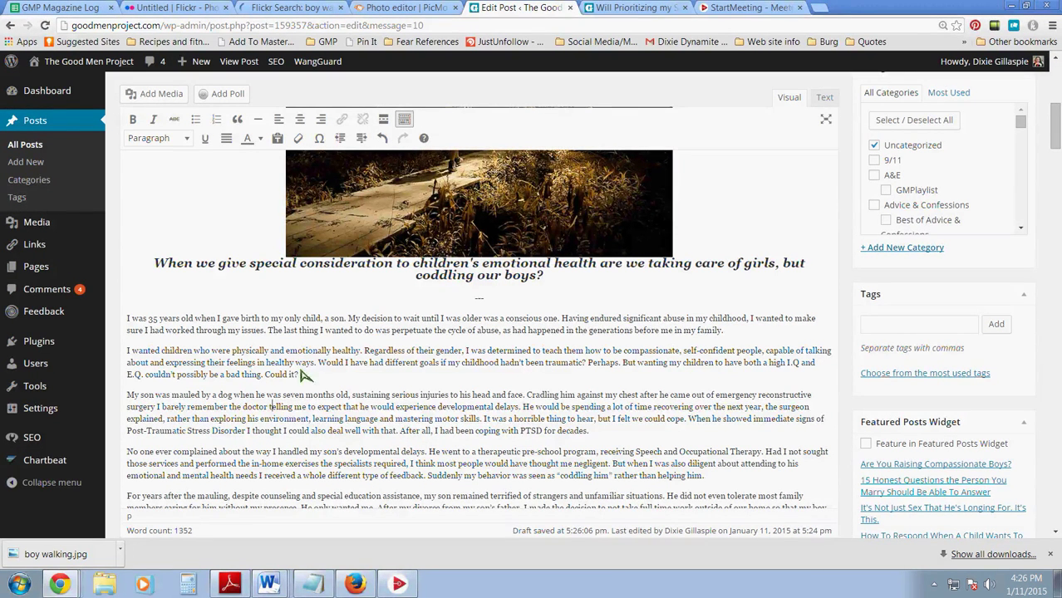
pyautogui.scroll(-1, 360, 348)
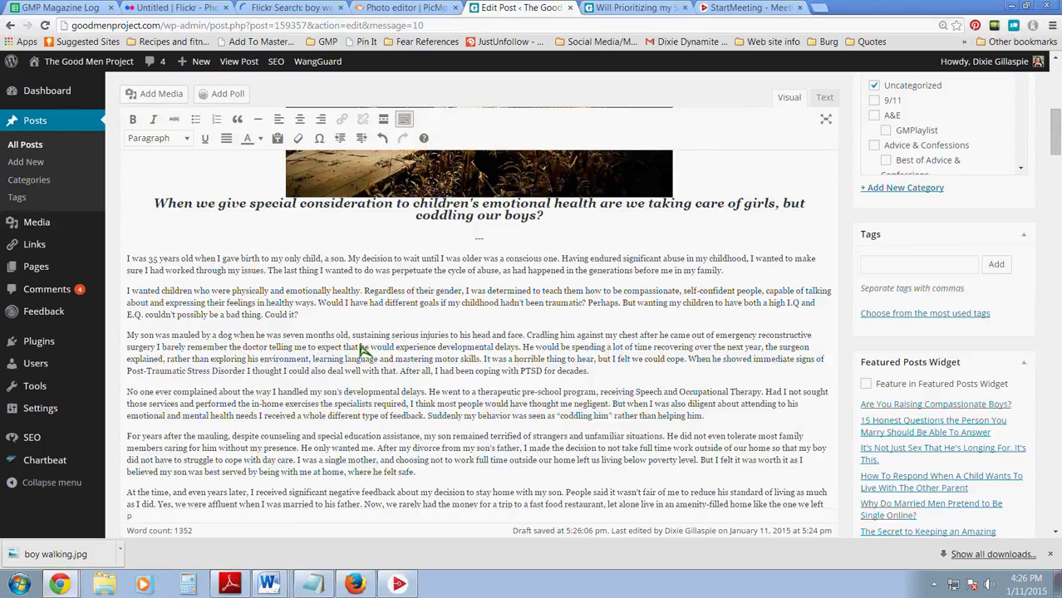
pyautogui.scroll(-3, 361, 348)
pyautogui.scroll(2, 361, 348)
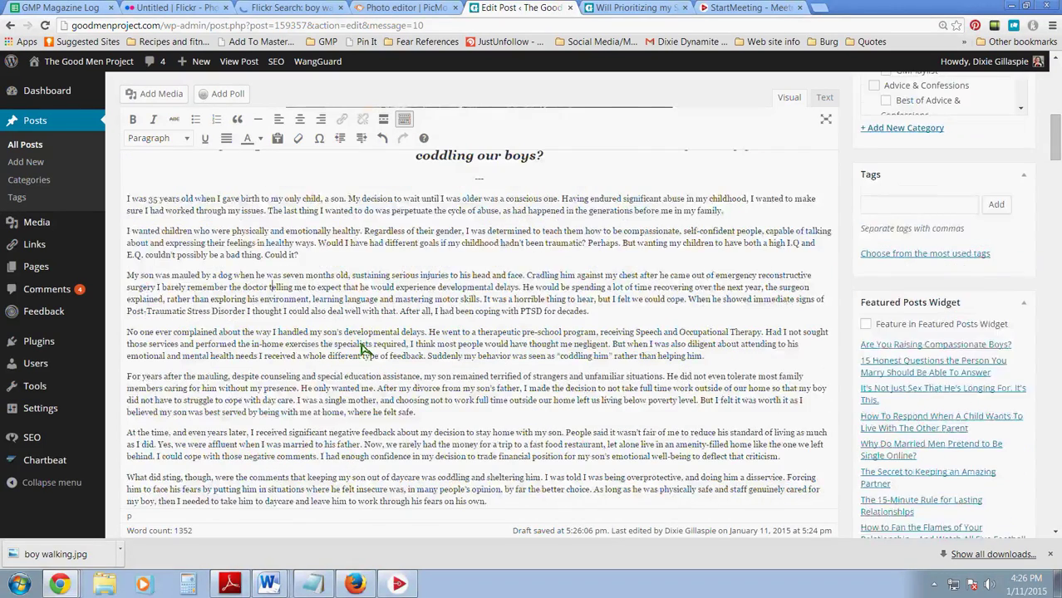
pyautogui.scroll(2, 360, 348)
pyautogui.hotkey('ctrl', 'Tab')
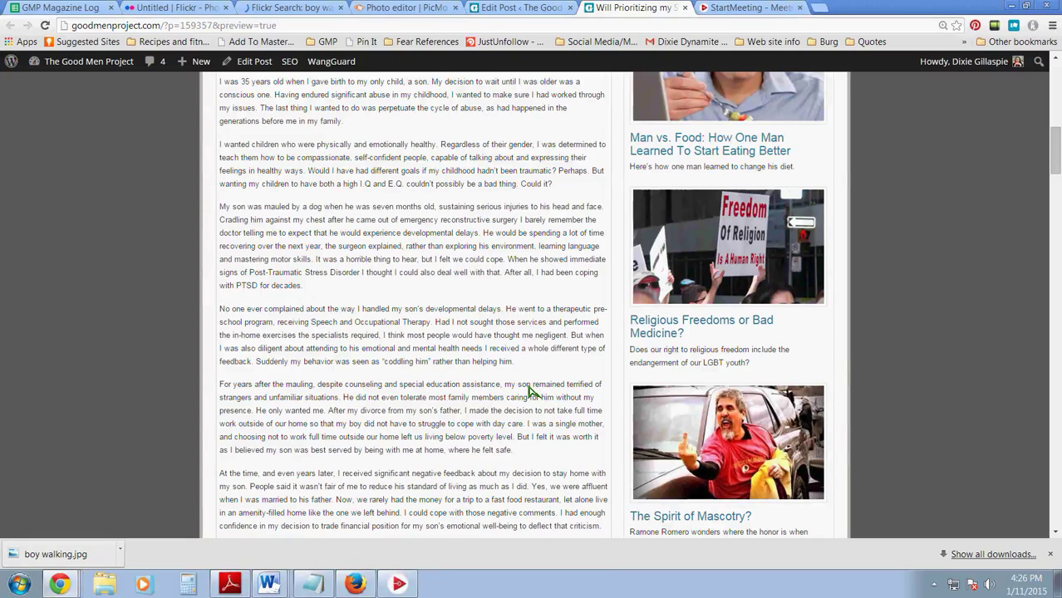
pyautogui.scroll(1, 552, 261)
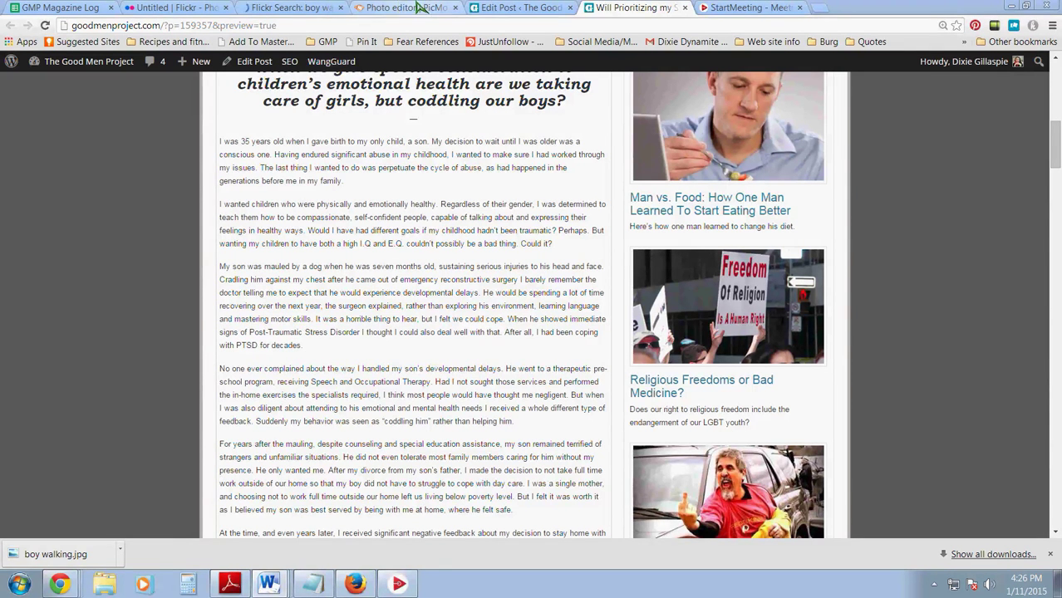
# Step: Insert the code <p style="text-align: center;">◊♦◊</p> before the paragraph starting "My son was mauled" in the post's HTML, and check it in the visual view
pyautogui.click(505, 7)
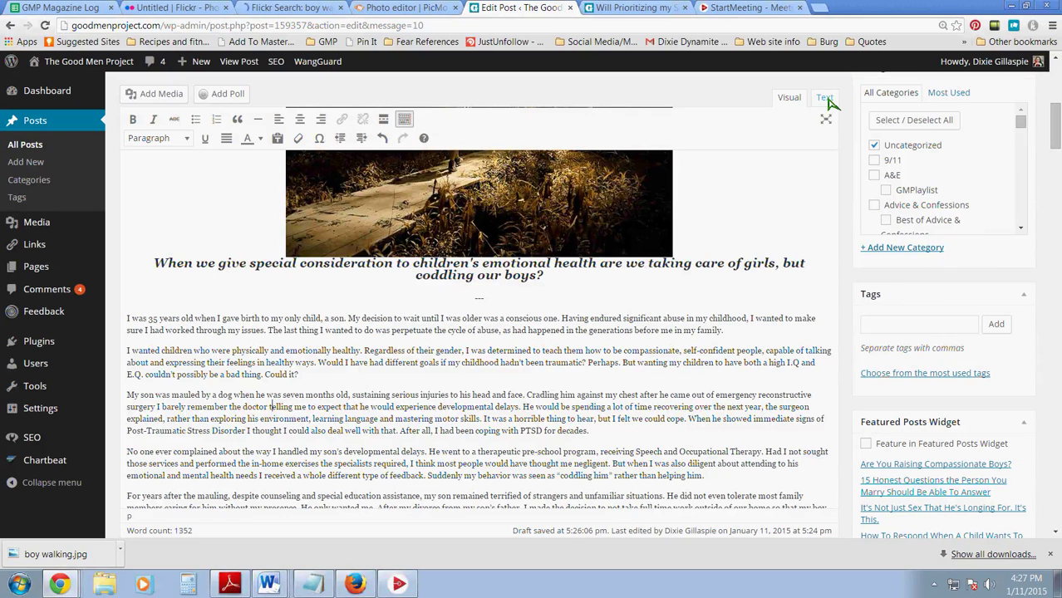
pyautogui.click(825, 98)
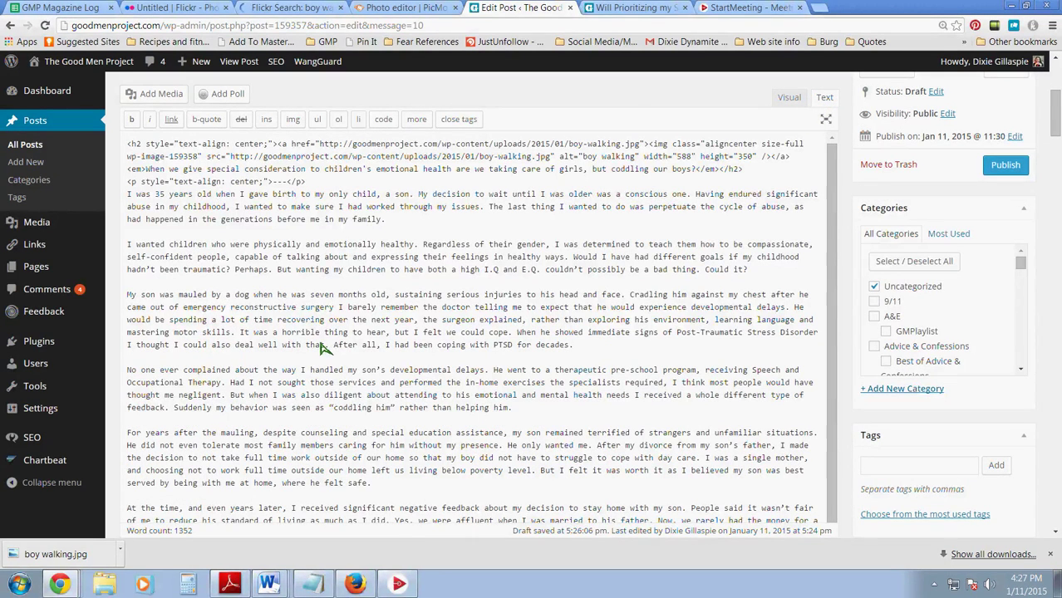
pyautogui.click(133, 292)
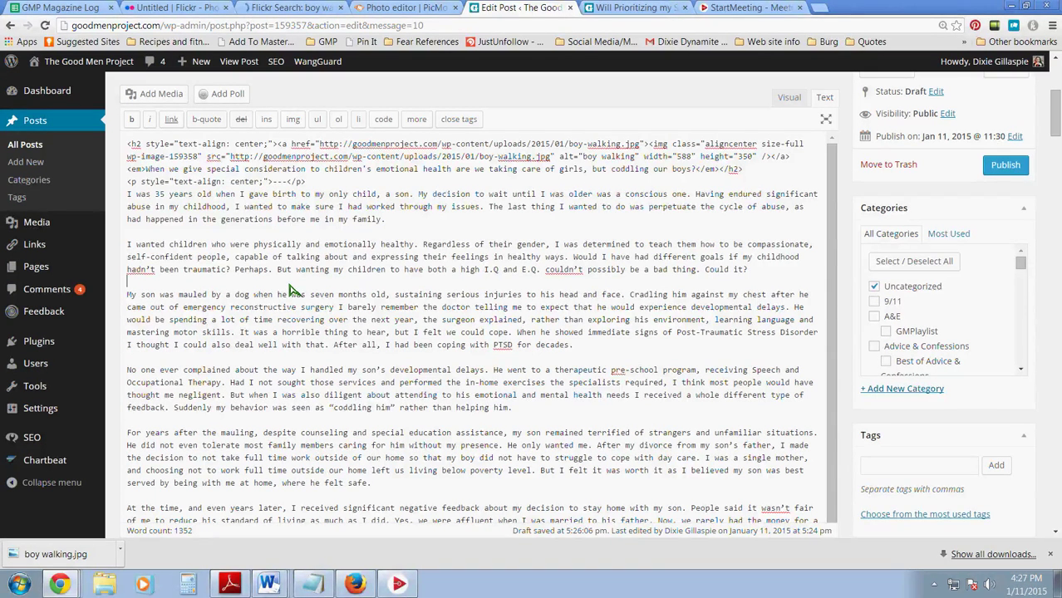
pyautogui.press('Return')
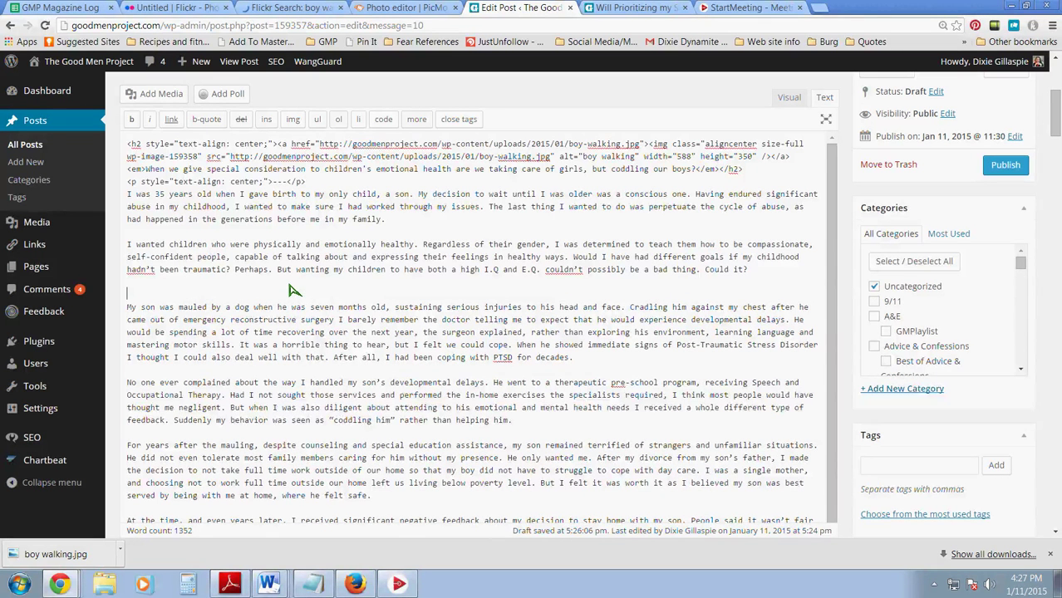
pyautogui.write('<p style="text-align: center;">◊◊◊</p>')
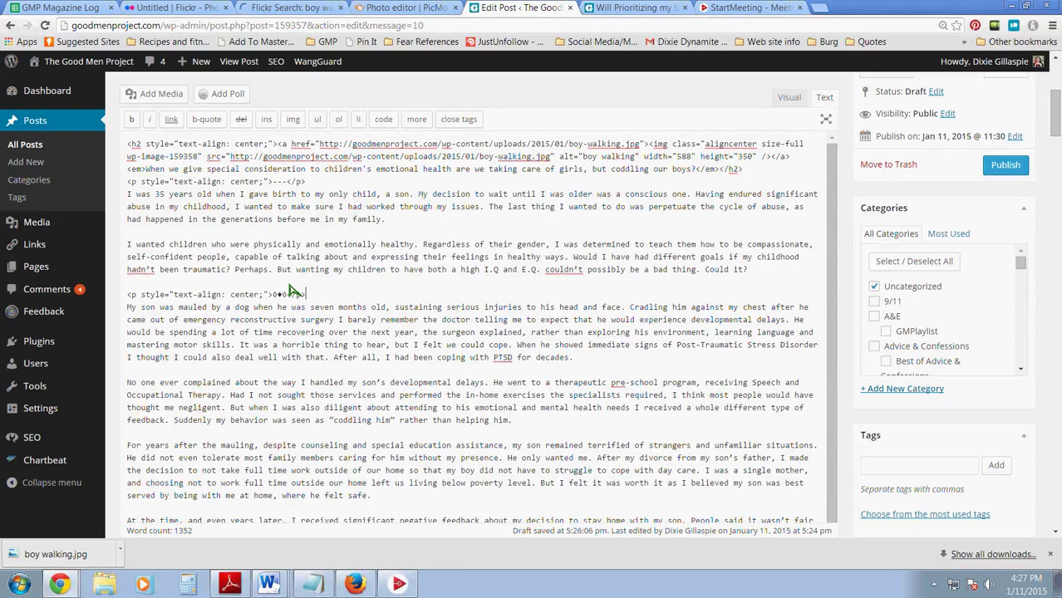
pyautogui.press('Return')
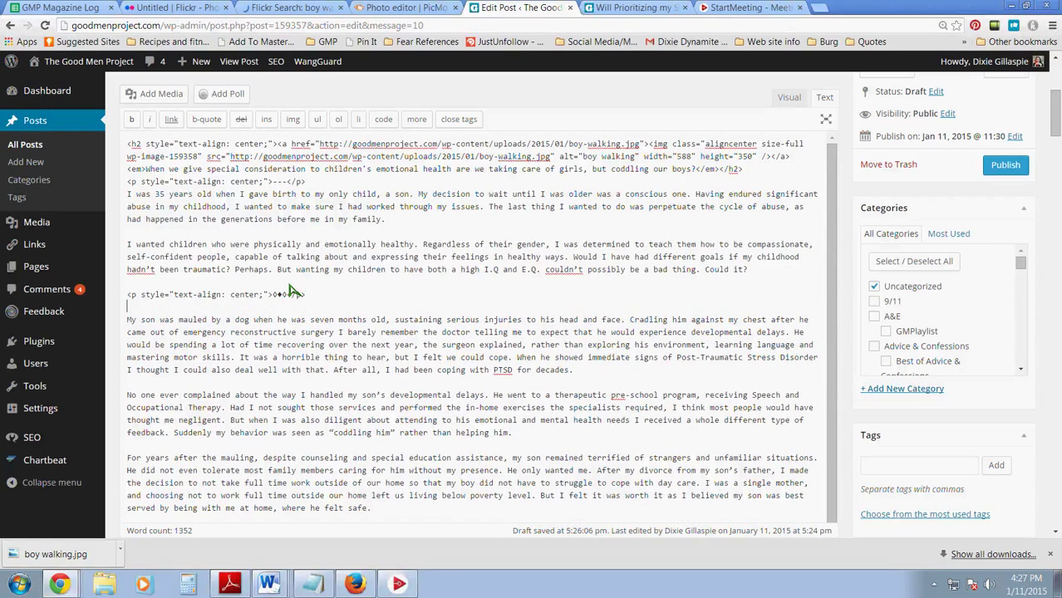
pyautogui.click(789, 98)
pyautogui.scroll(-1, 579, 468)
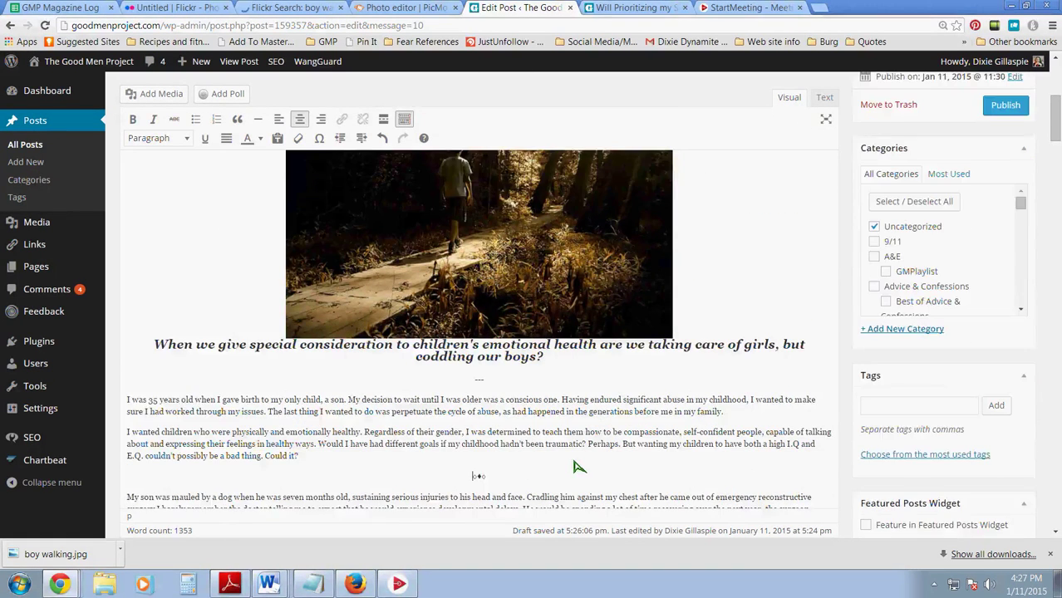
pyautogui.scroll(-1, 579, 467)
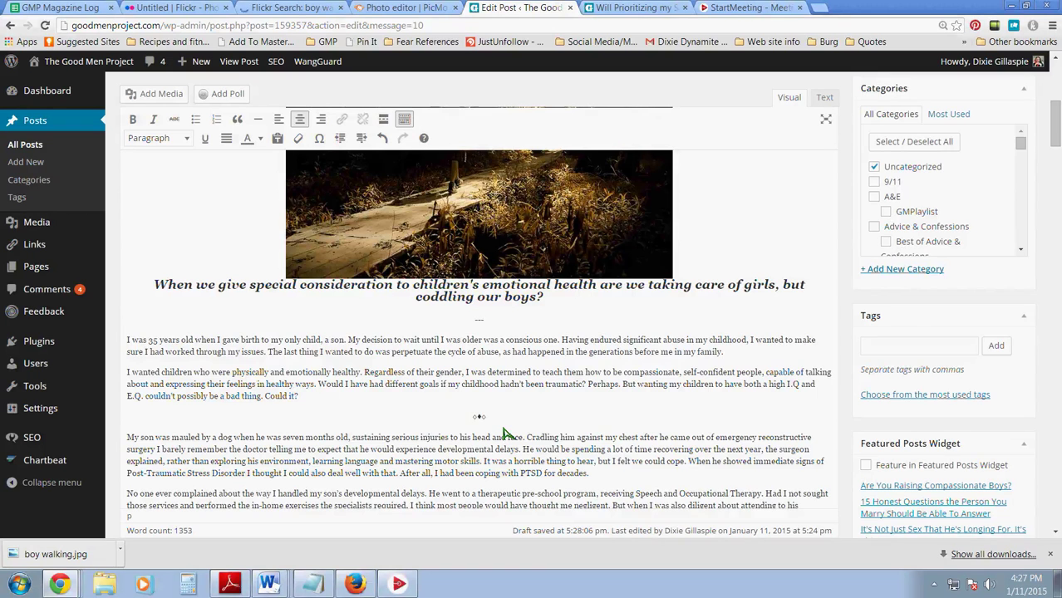
# Step: Read through the draft in the editor and its preview to find a suitable place for another section break
pyautogui.scroll(-1, 506, 433)
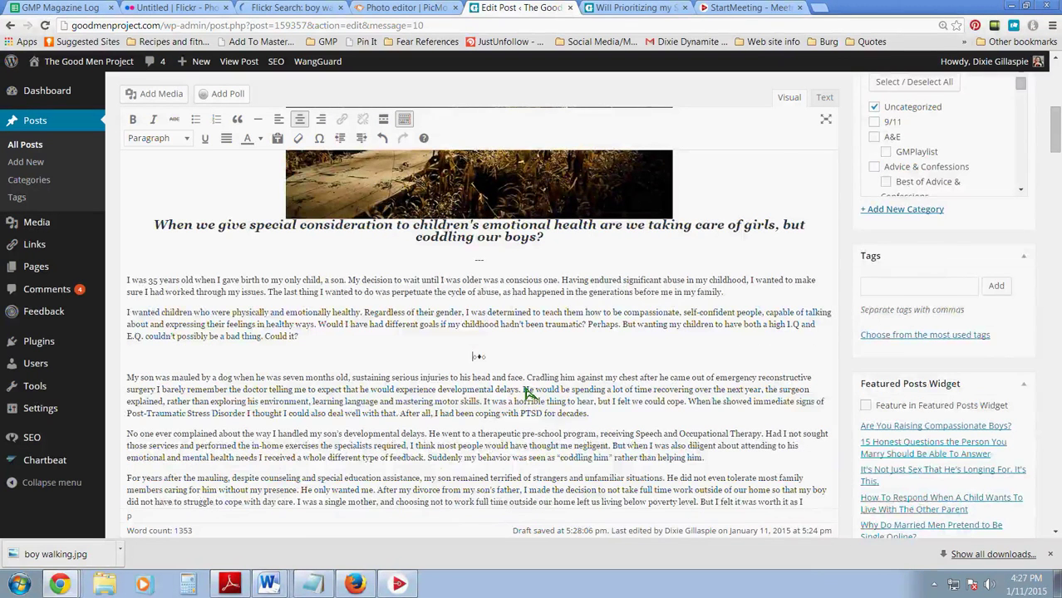
pyautogui.scroll(-1, 526, 393)
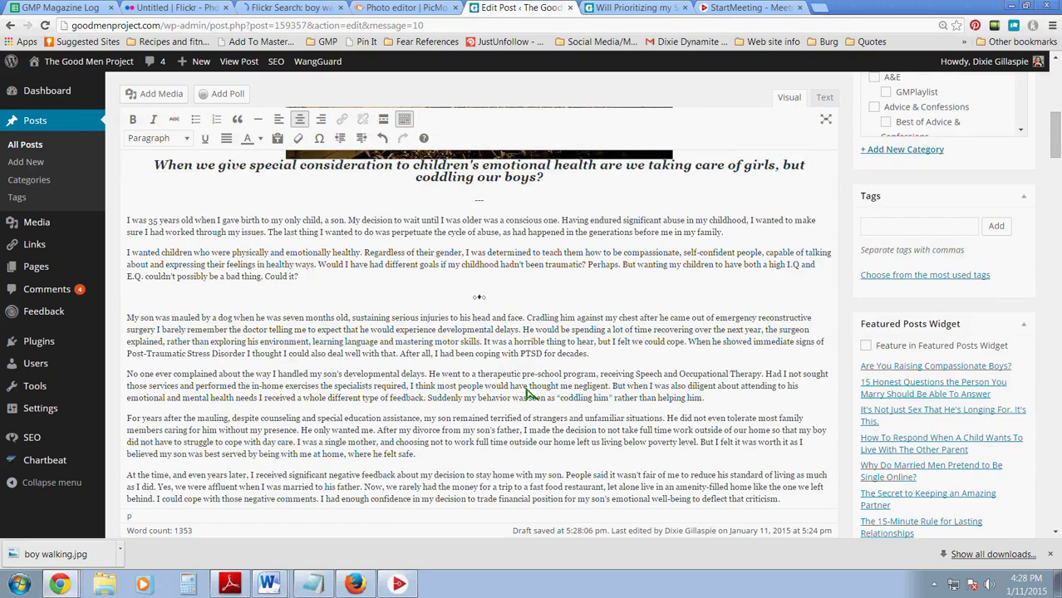
pyautogui.scroll(-1, 527, 395)
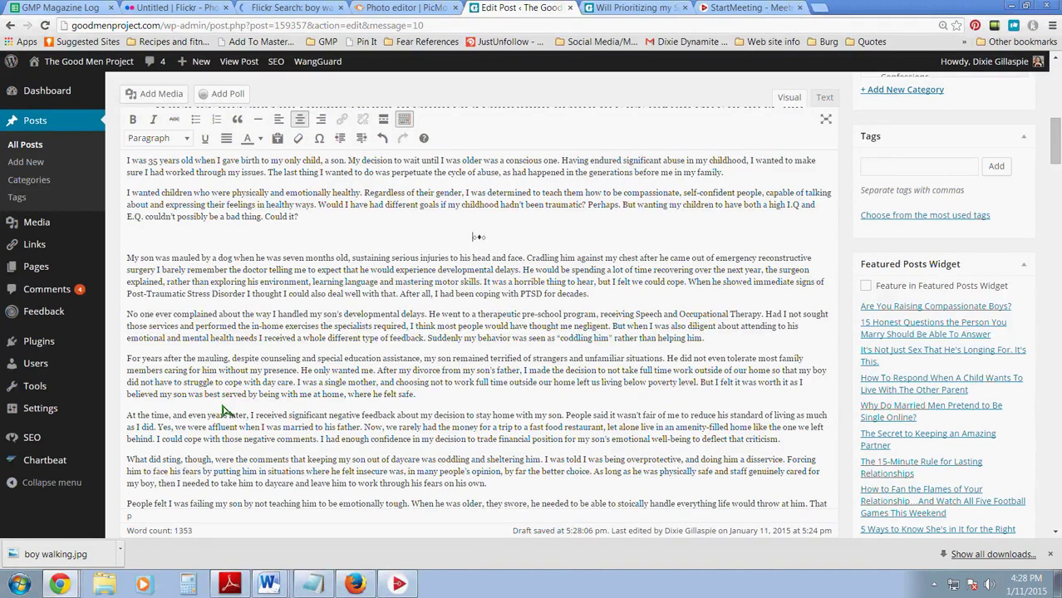
pyautogui.scroll(-1, 397, 416)
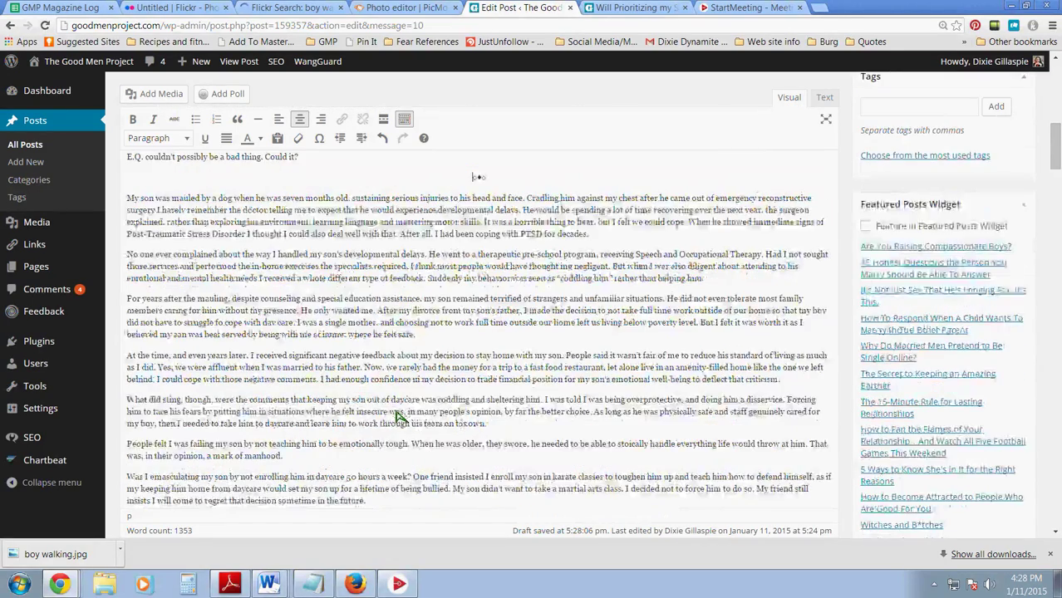
pyautogui.scroll(-1, 397, 416)
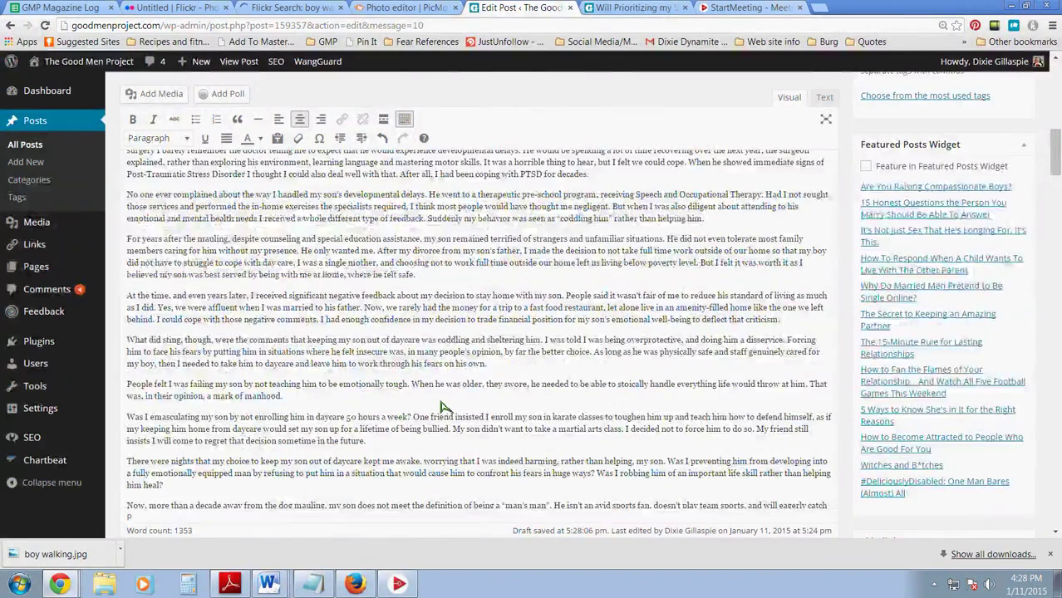
pyautogui.hotkey('ctrl', 'Tab')
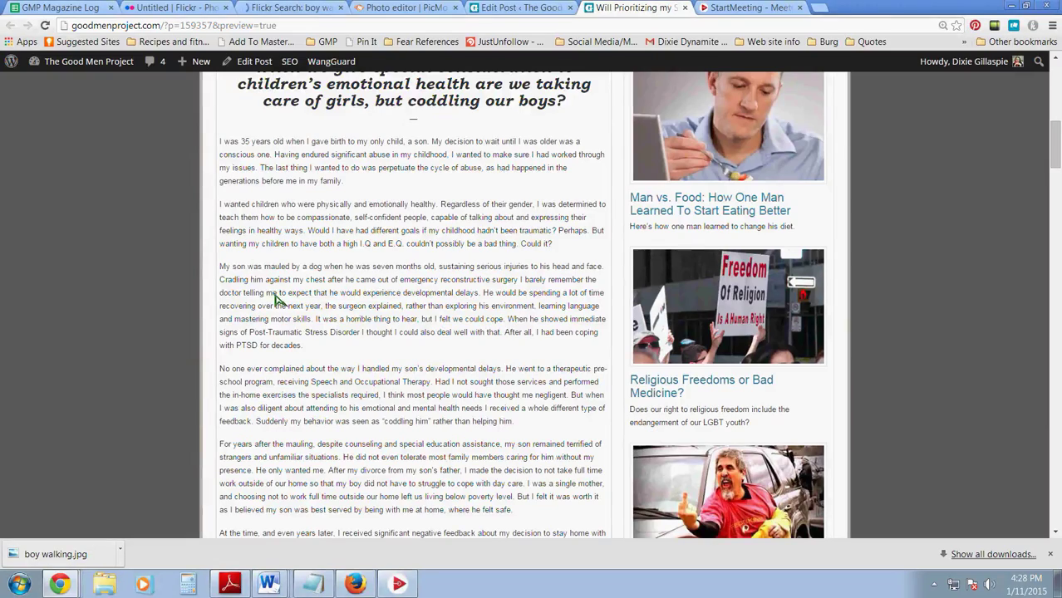
pyautogui.scroll(-1, 279, 301)
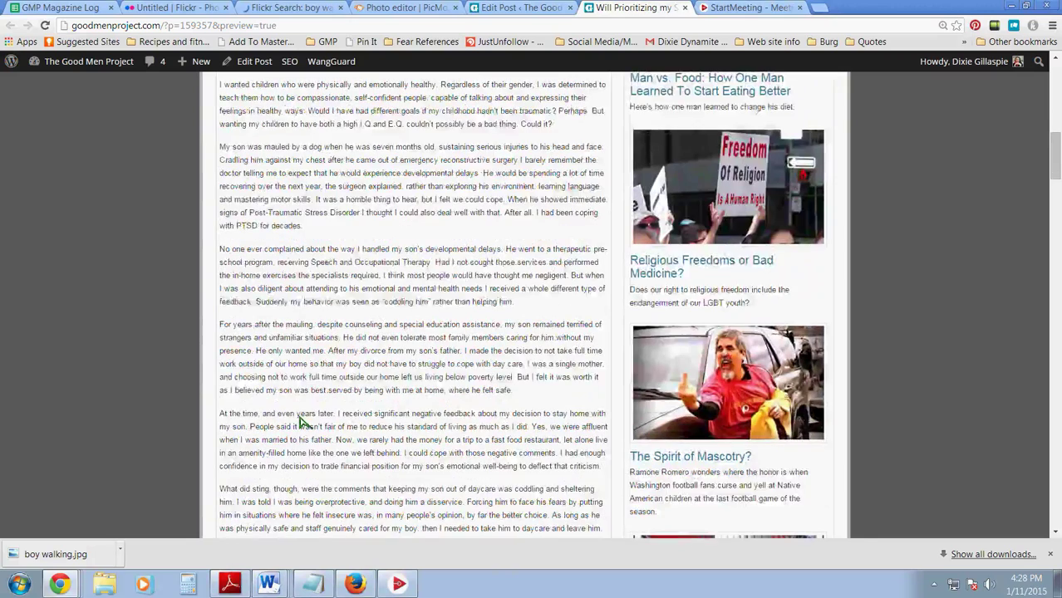
pyautogui.scroll(-2, 300, 421)
pyautogui.scroll(-1, 300, 421)
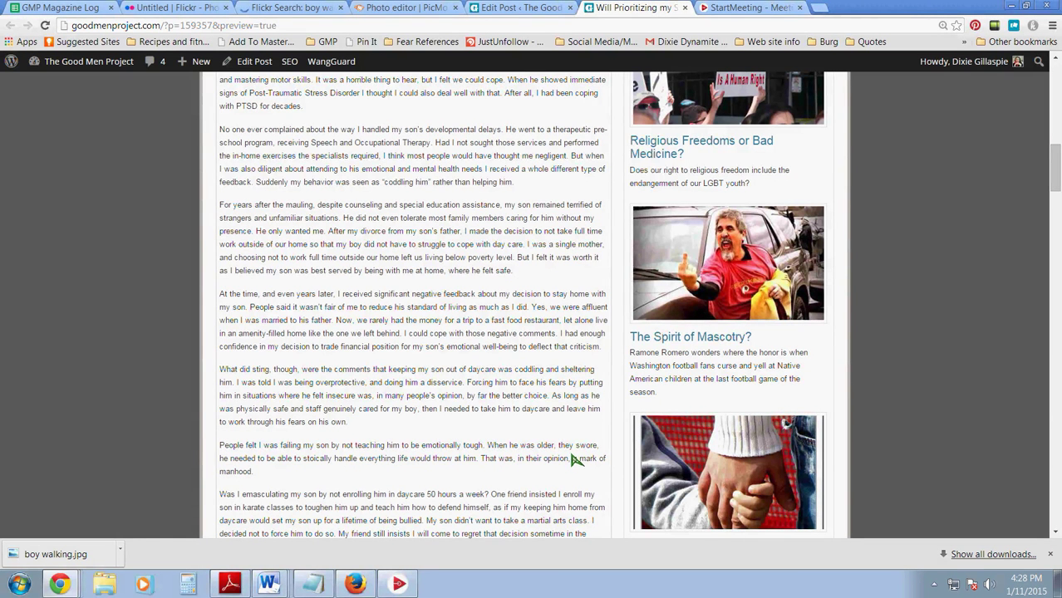
pyautogui.scroll(-1, 572, 462)
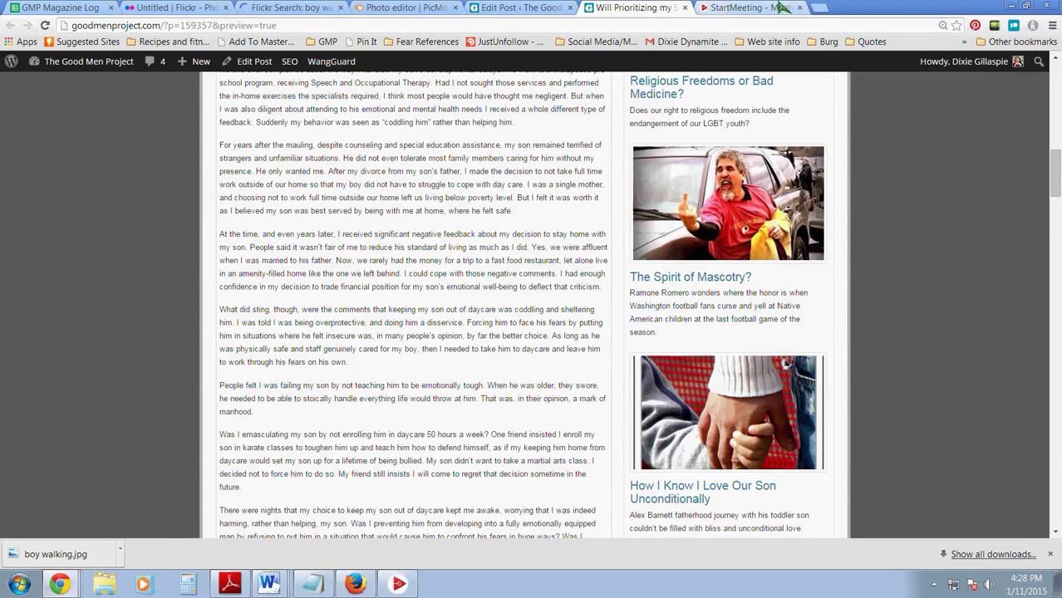
# Step: Insert a centered ◊♦◊ divider paragraph in the post's HTML before "Was I emasculating my son" and check it in the visual view
pyautogui.click(529, 8)
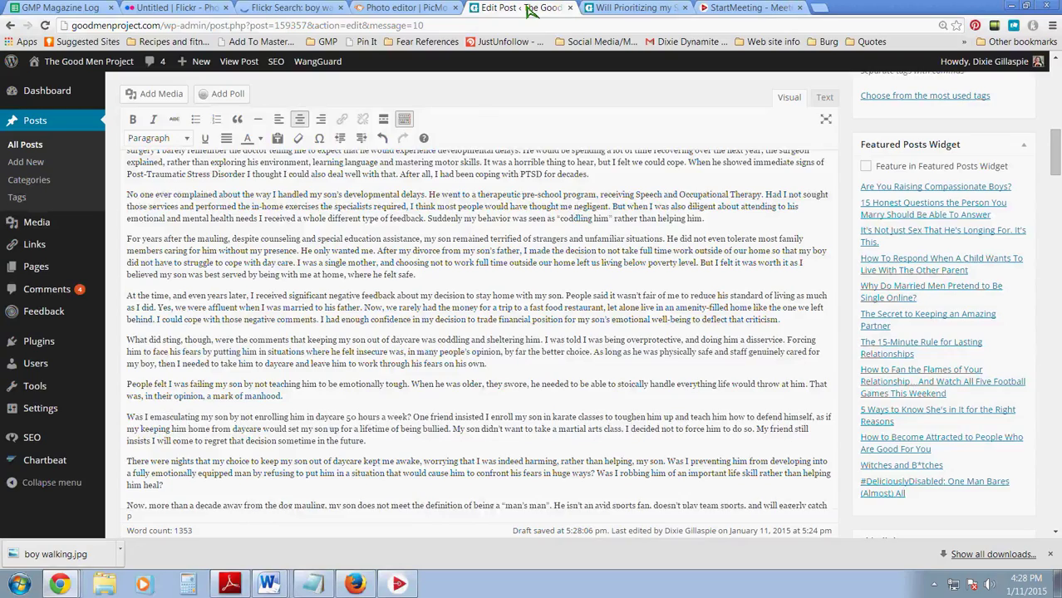
pyautogui.click(824, 97)
pyautogui.scroll(10, 453, 312)
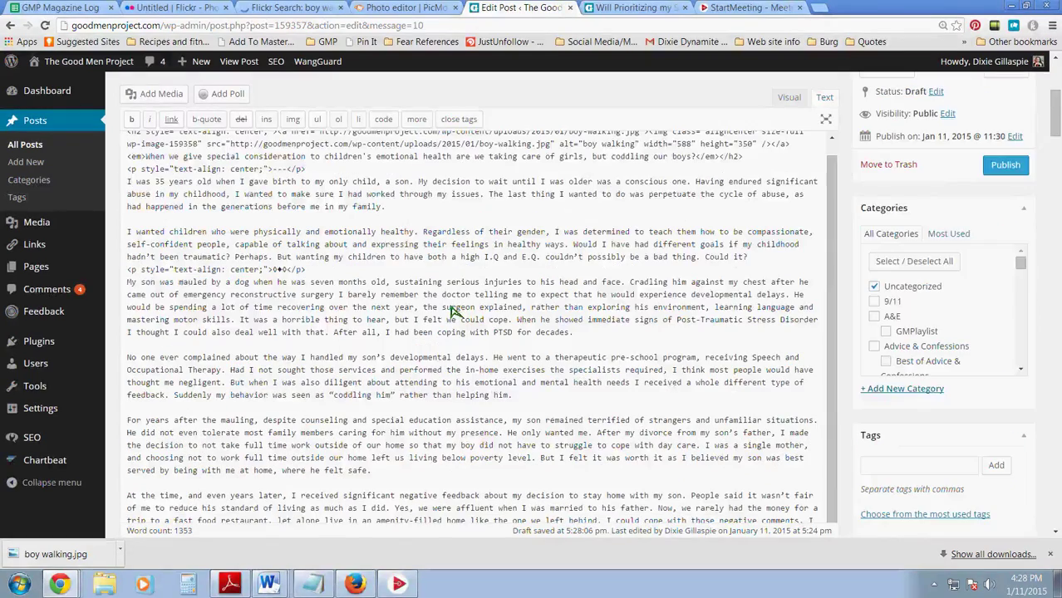
pyautogui.scroll(-3, 453, 311)
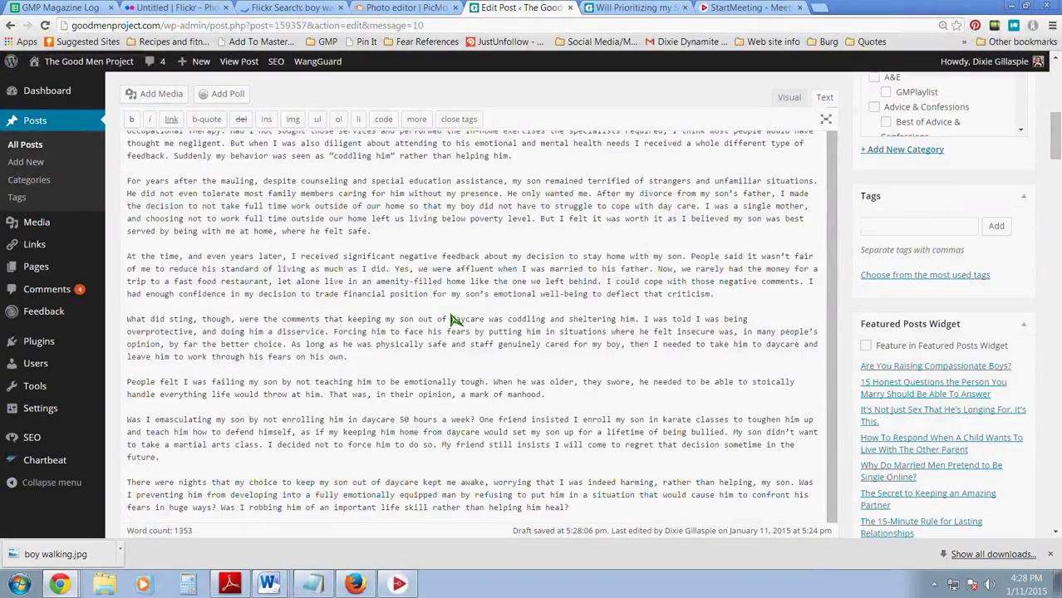
pyautogui.scroll(-3, 455, 319)
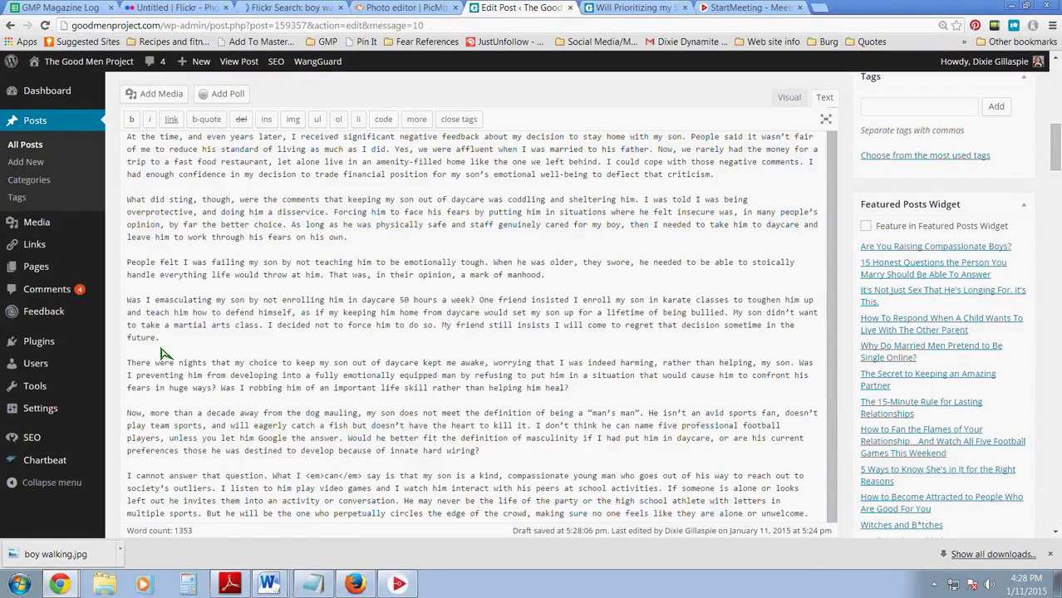
pyautogui.scroll(-2, 170, 355)
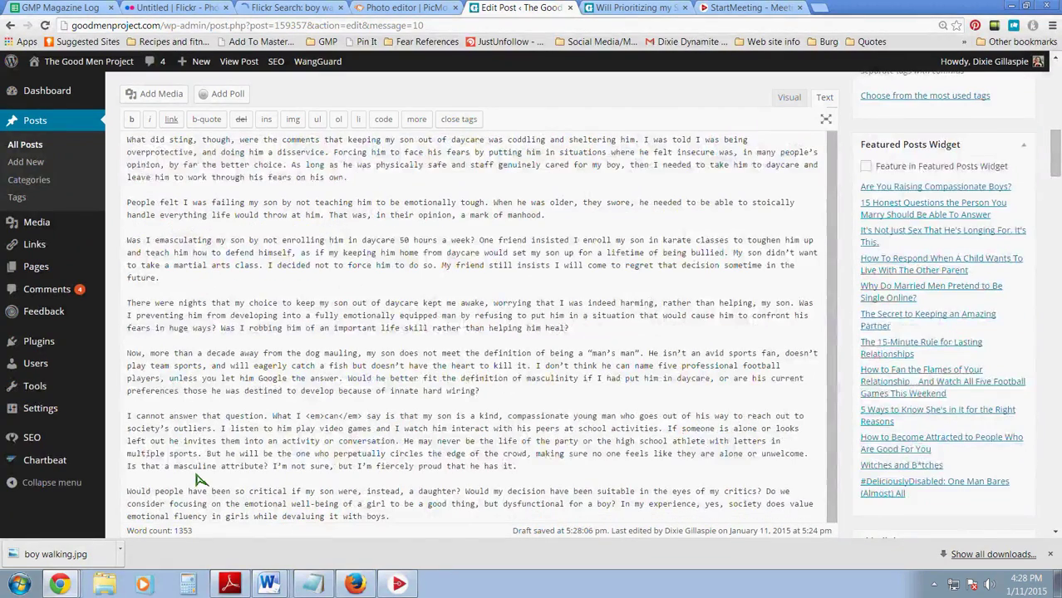
pyautogui.scroll(-2, 200, 479)
pyautogui.scroll(1, 205, 261)
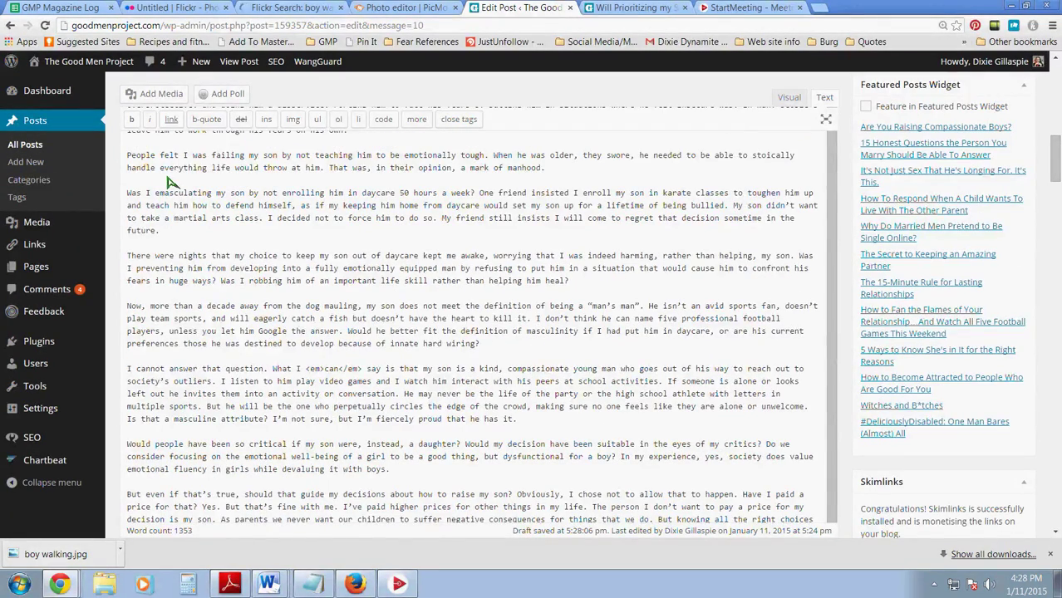
pyautogui.write('<p style="text-align: center;">◊◊</p>')
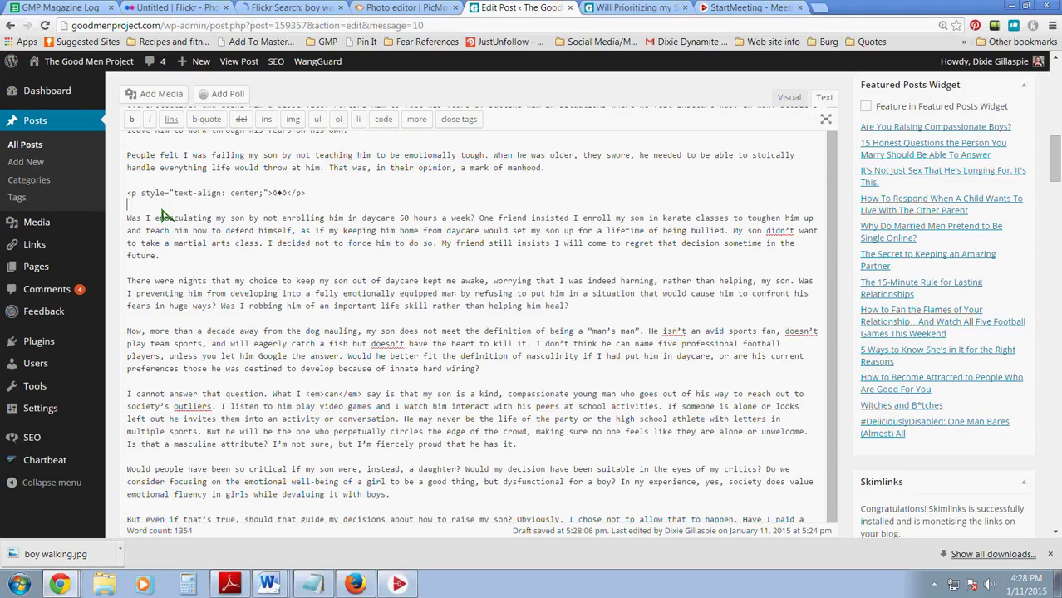
pyautogui.click(788, 98)
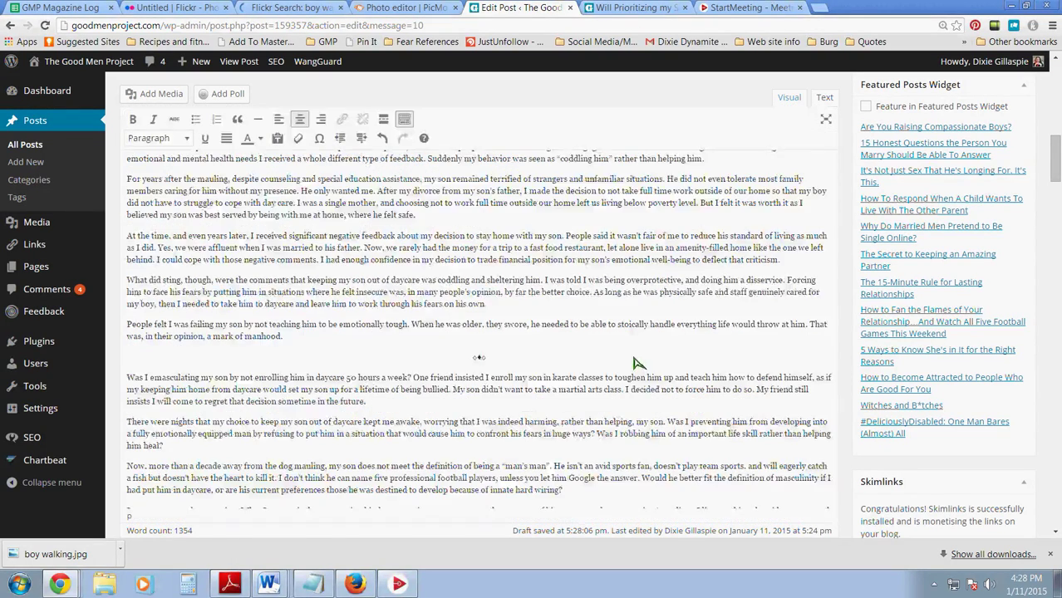
pyautogui.scroll(1, 760, 353)
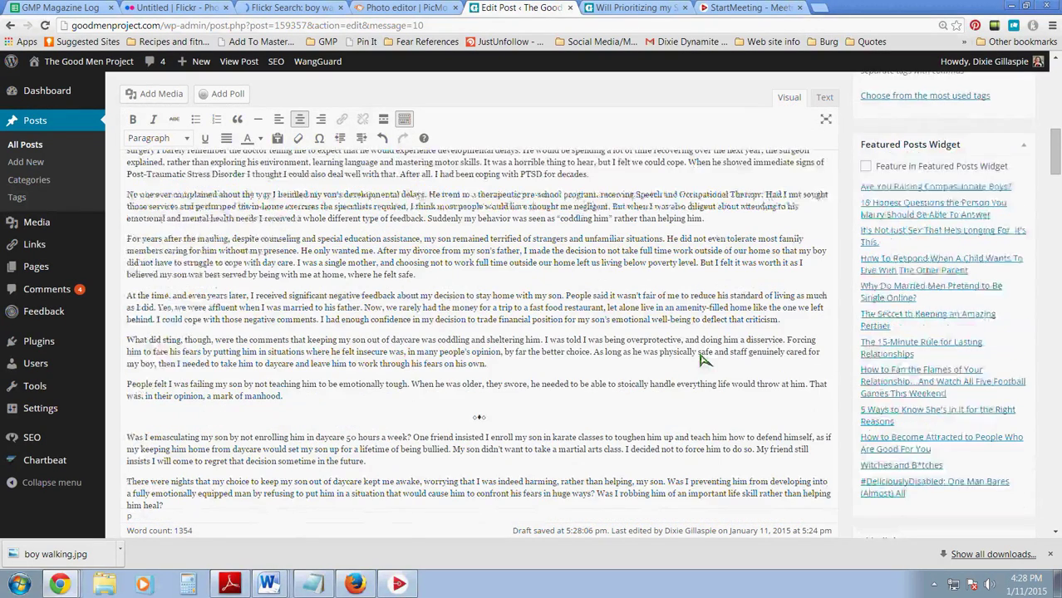
pyautogui.scroll(3, 700, 359)
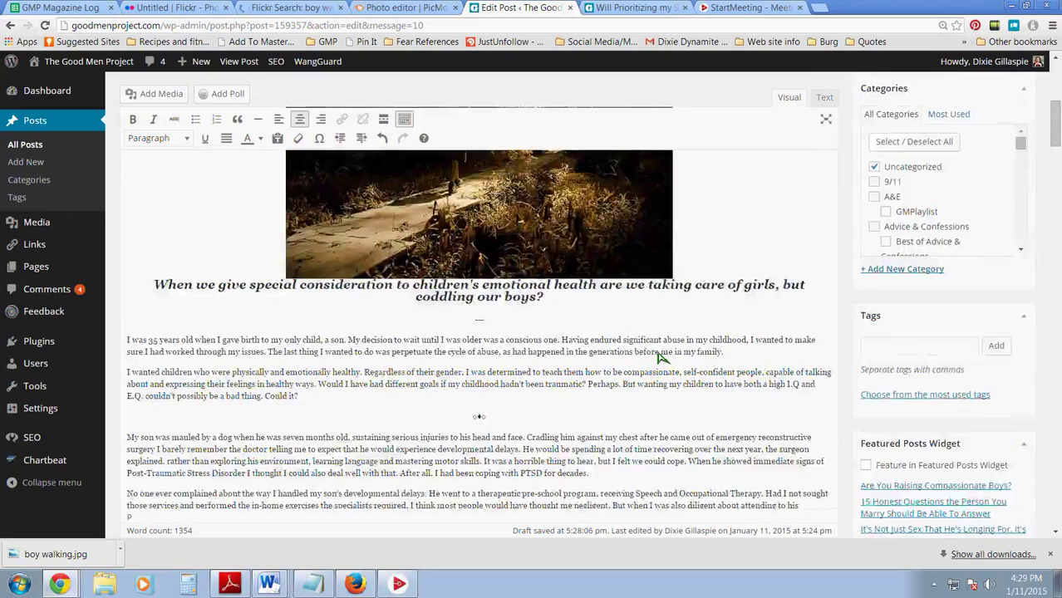
pyautogui.scroll(-1, 660, 358)
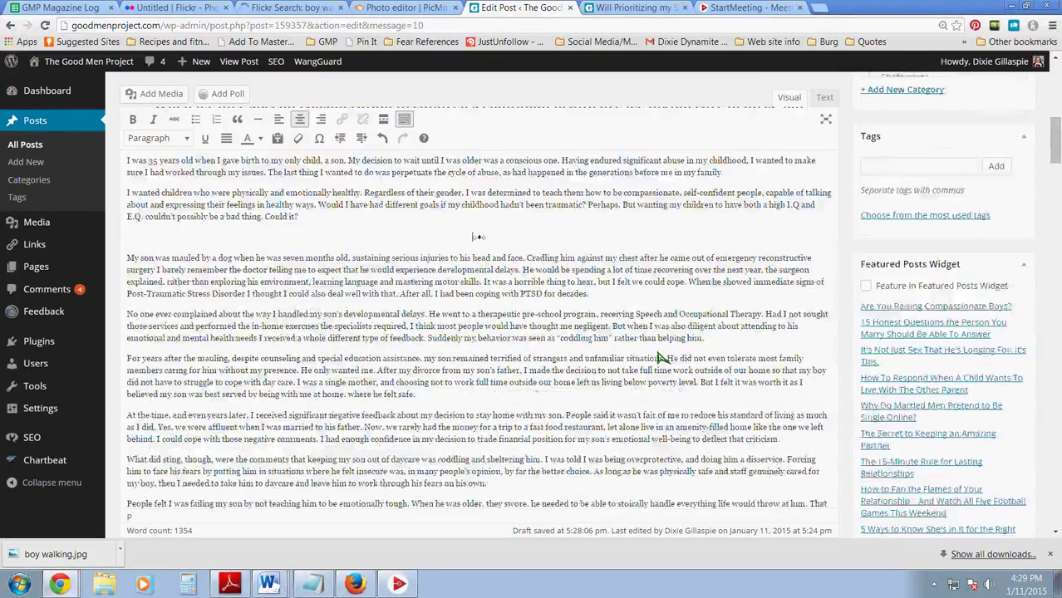
# Step: Check the post's slot in the GMP Magazine Log, set its publish time to 18:30 on Jan 11, 2015, and schedule it
pyautogui.scroll(10, 880, 257)
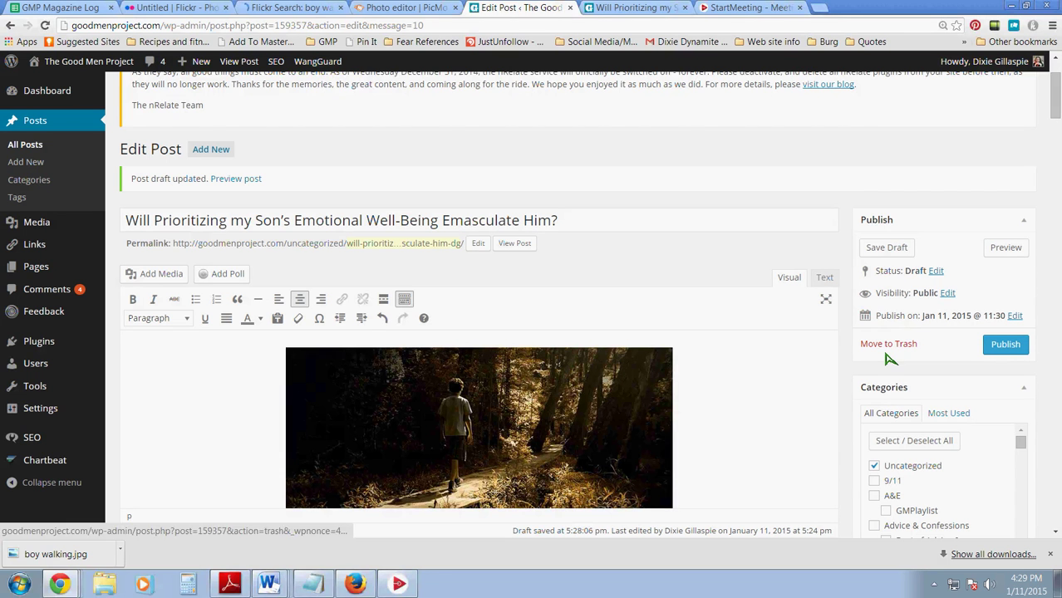
pyautogui.click(1015, 316)
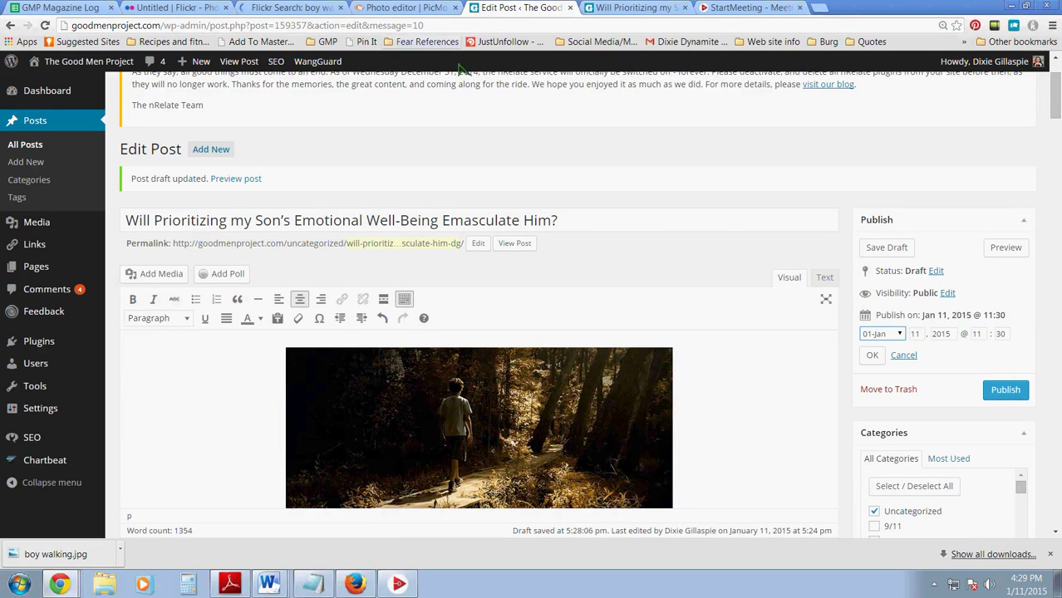
pyautogui.click(52, 8)
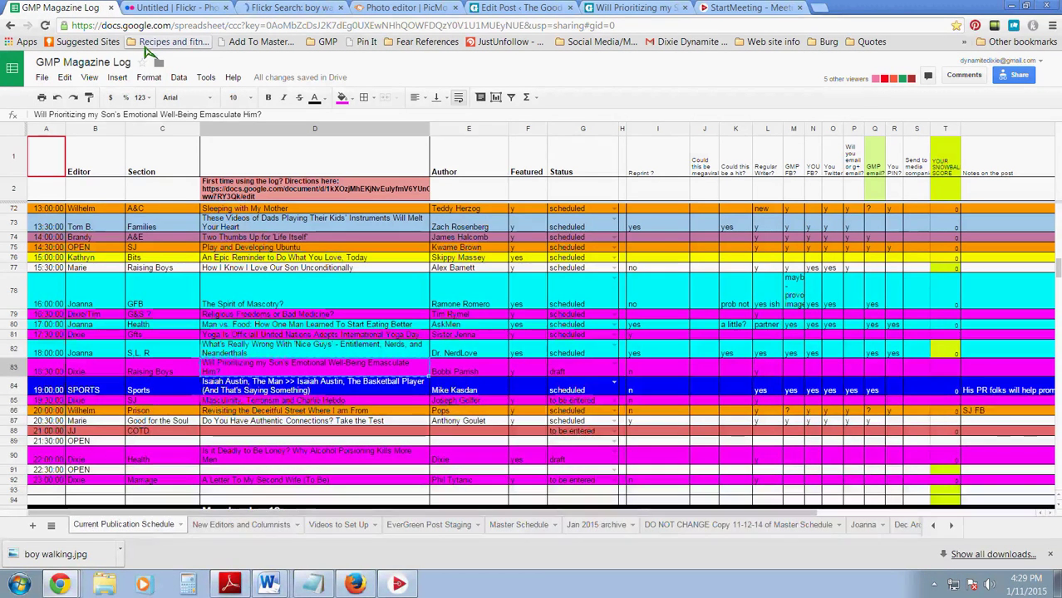
pyautogui.click(537, 8)
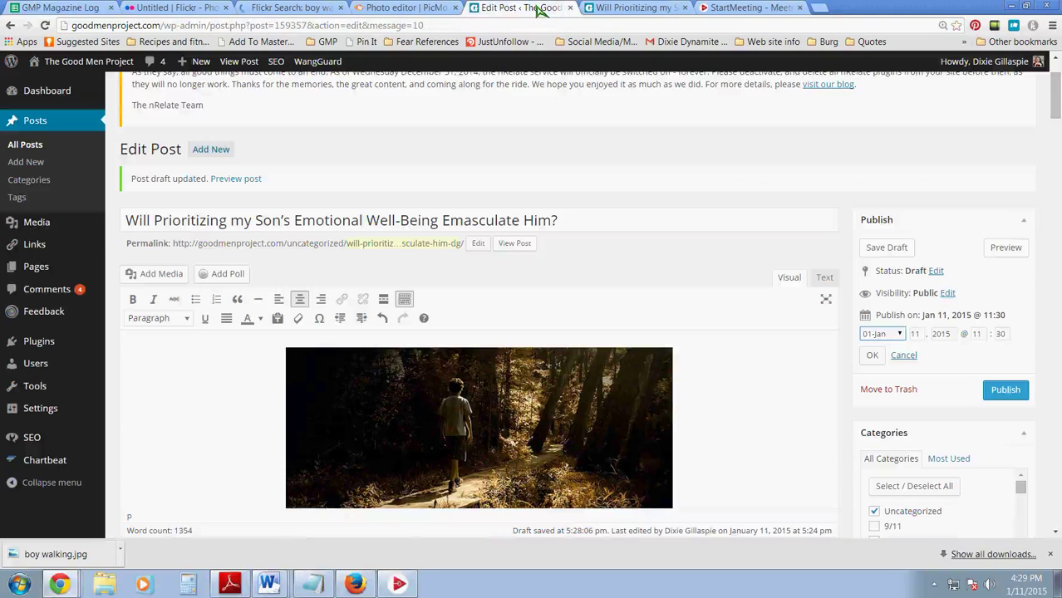
pyautogui.doubleClick(978, 334)
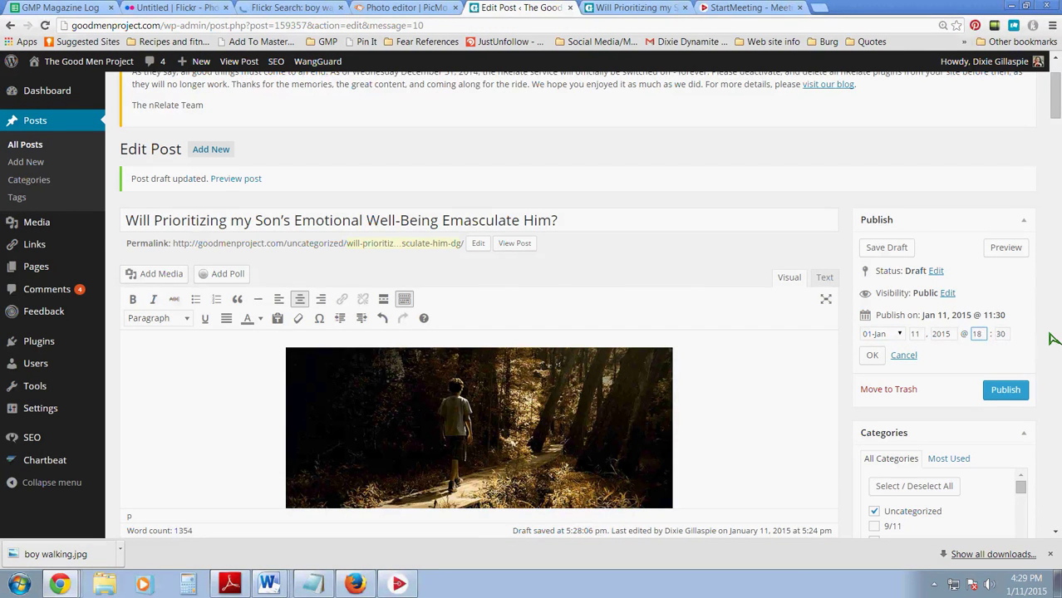
pyautogui.click(871, 358)
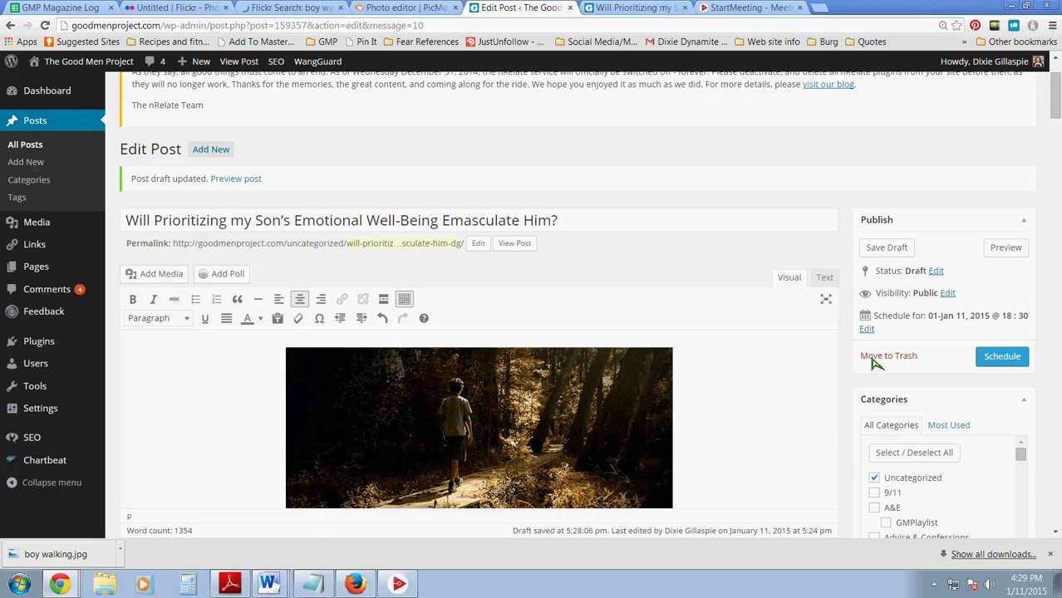
pyautogui.click(1025, 368)
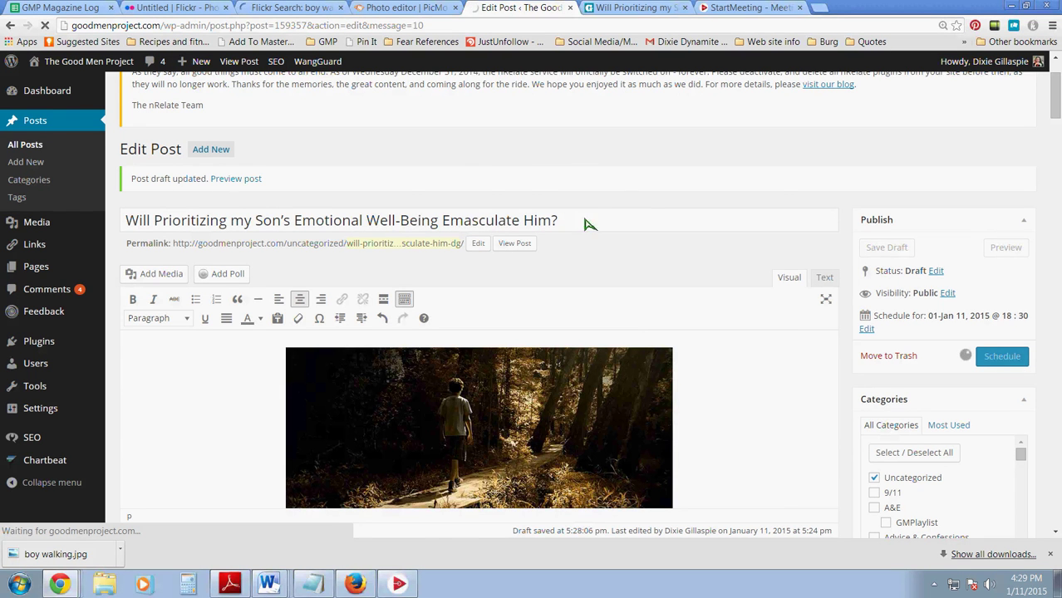
# Step: Reload the post's preview and examine the section dividers, body text and photo credit throughout the article
pyautogui.click(654, 9)
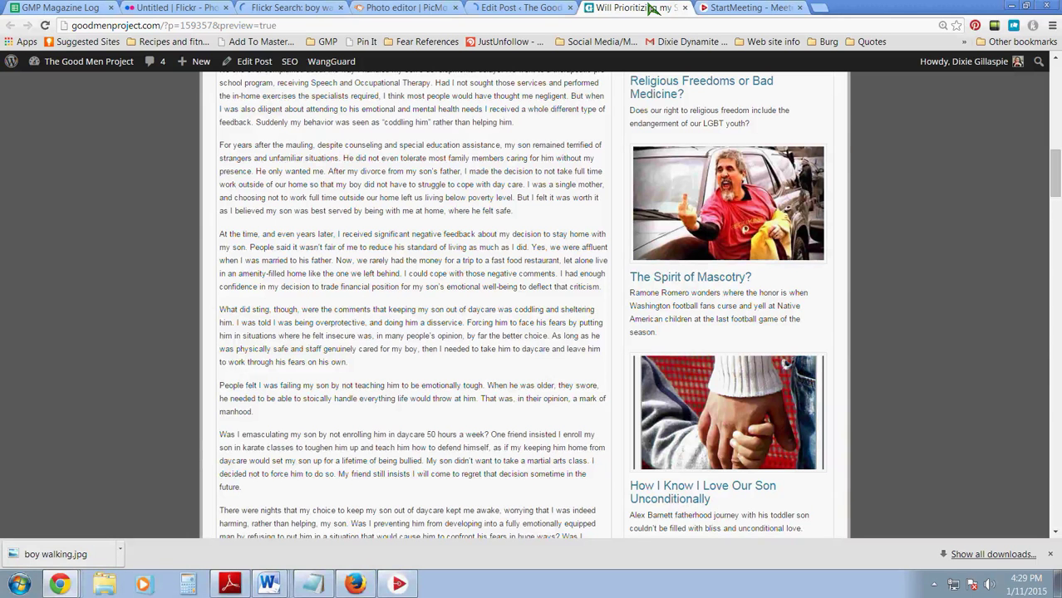
pyautogui.click(616, 27)
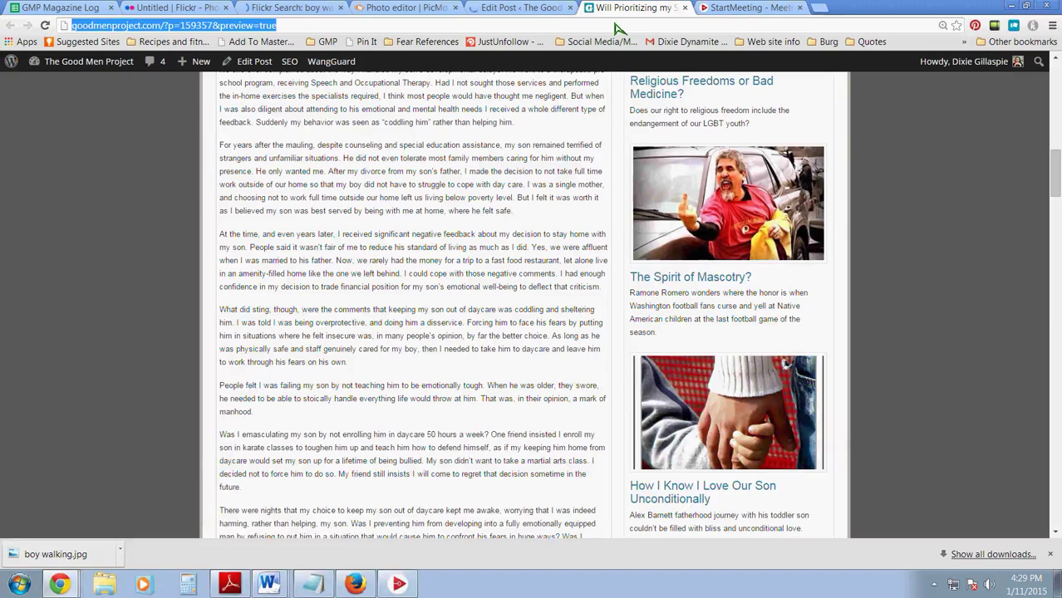
pyautogui.press('Return')
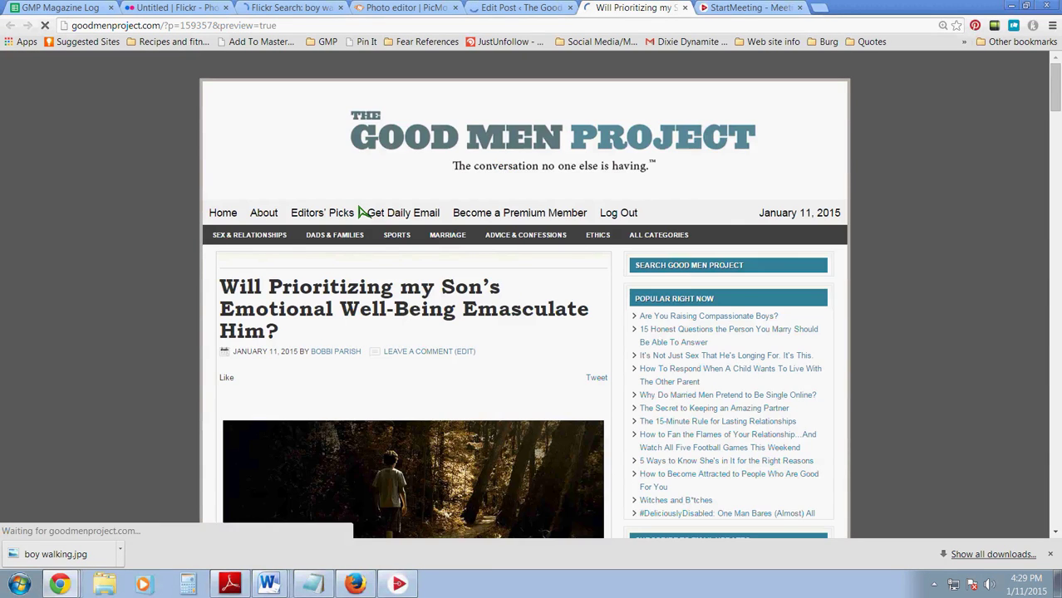
pyautogui.scroll(-7, 560, 279)
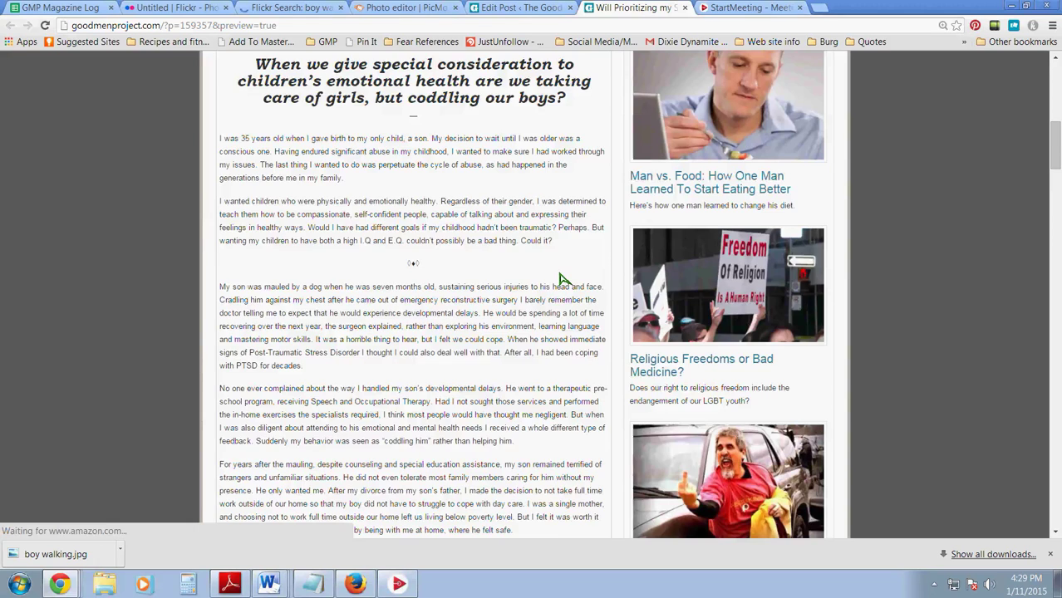
pyautogui.scroll(-3, 561, 282)
pyautogui.scroll(-6, 560, 286)
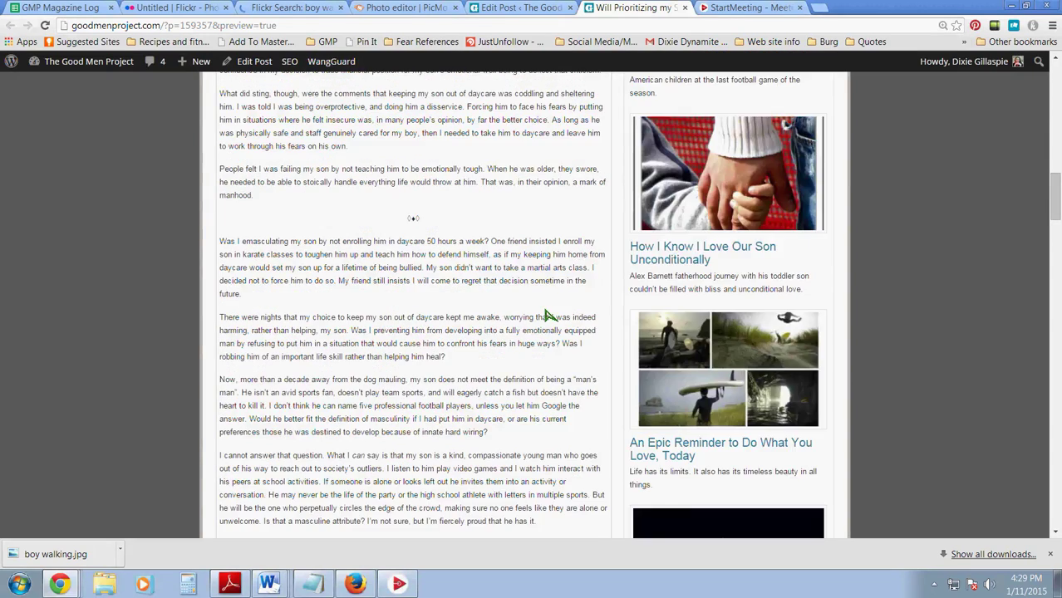
pyautogui.scroll(-2, 508, 359)
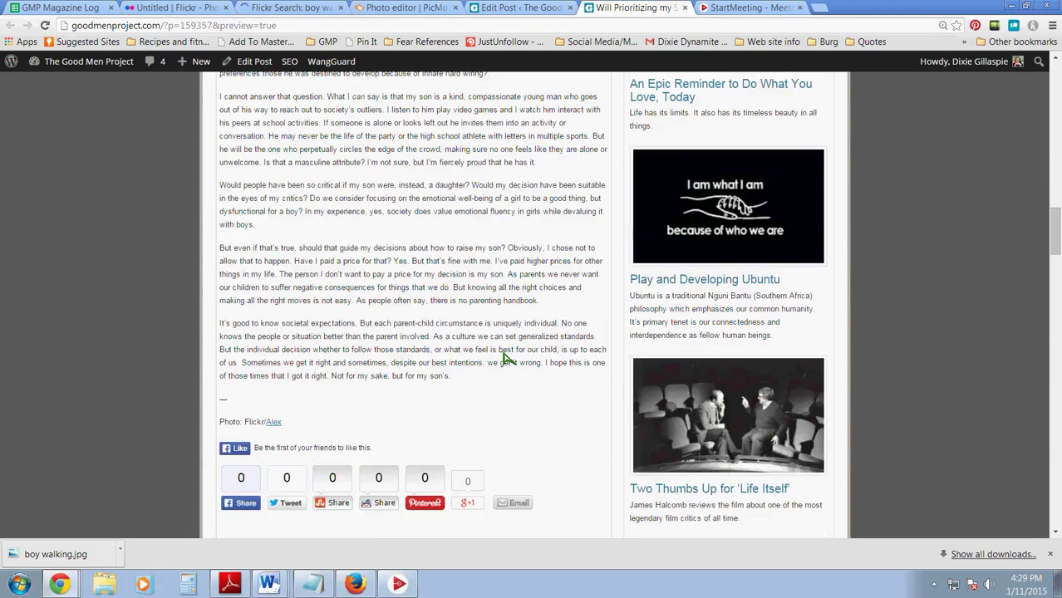
pyautogui.scroll(10, 378, 327)
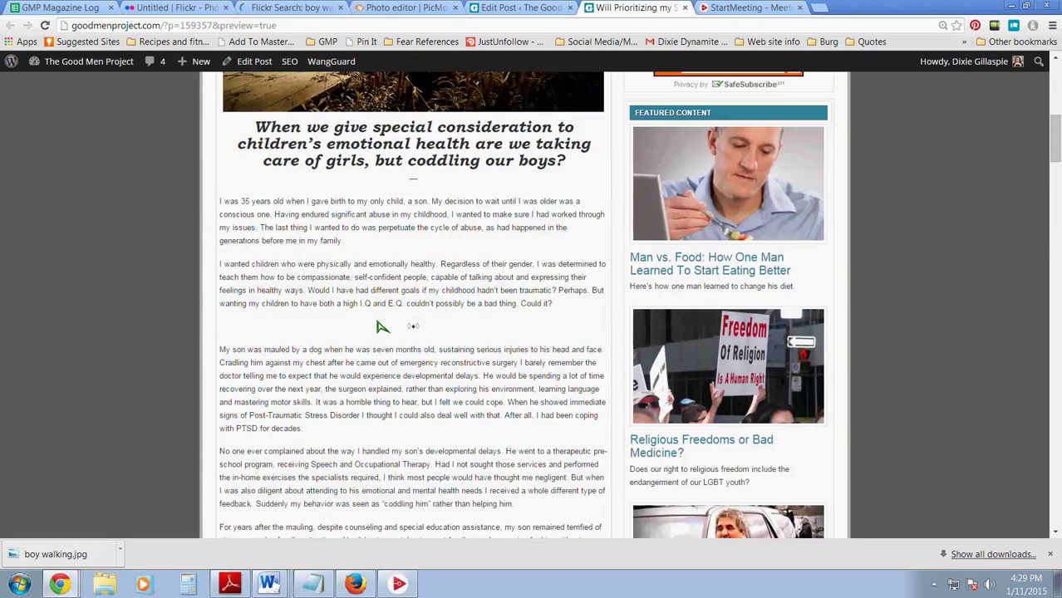
pyautogui.scroll(-3, 379, 327)
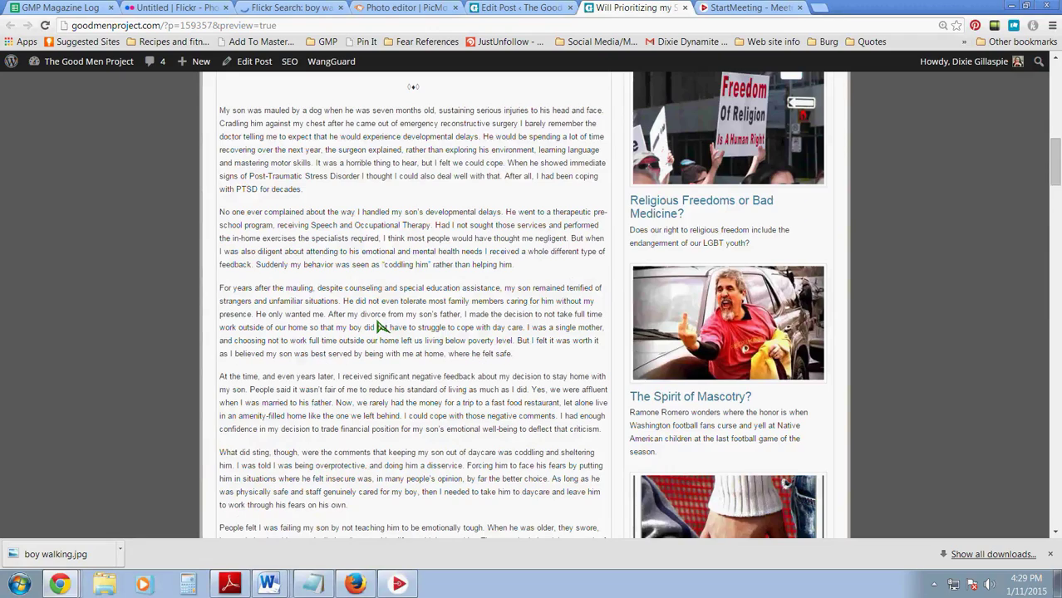
# Step: Read the rest of the article preview down to the photo credit and return to the post's visual editor
pyautogui.scroll(-5, 396, 324)
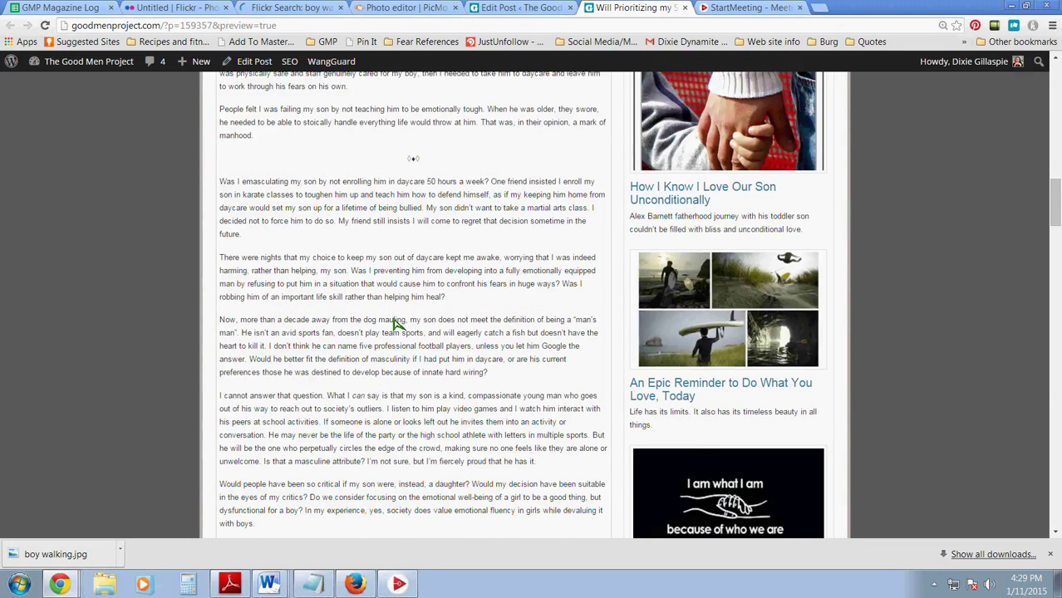
pyautogui.scroll(-2, 395, 324)
pyautogui.scroll(-1, 396, 326)
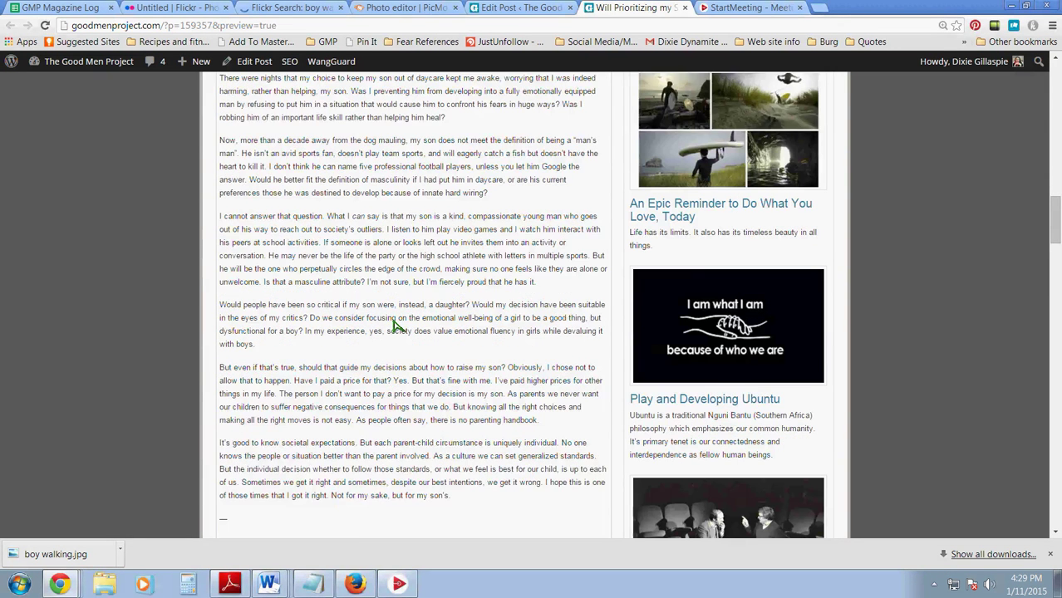
pyautogui.scroll(-1, 395, 324)
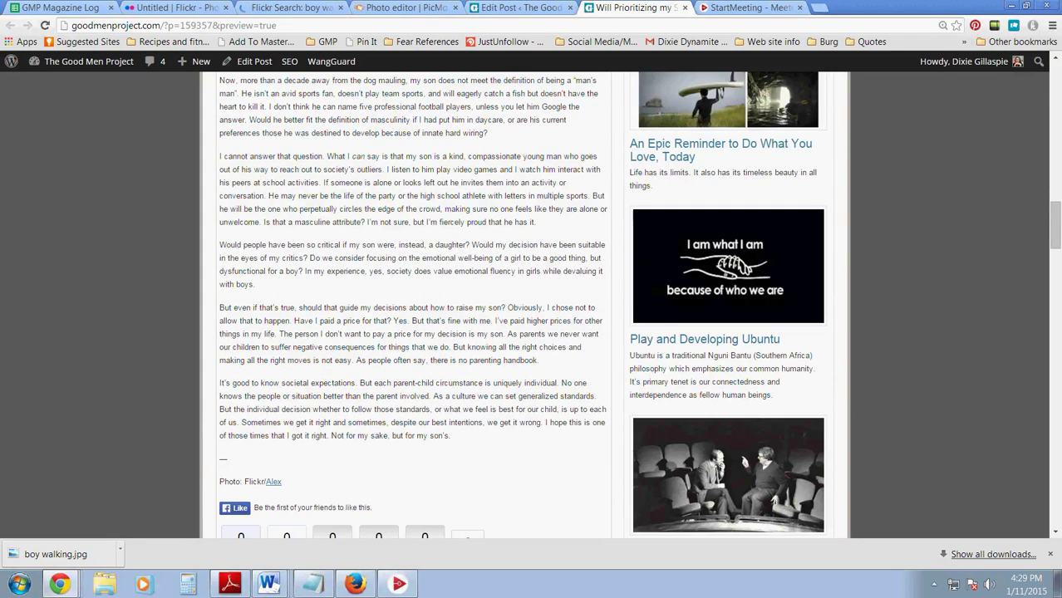
pyautogui.click(510, 8)
pyautogui.scroll(-5, 493, 387)
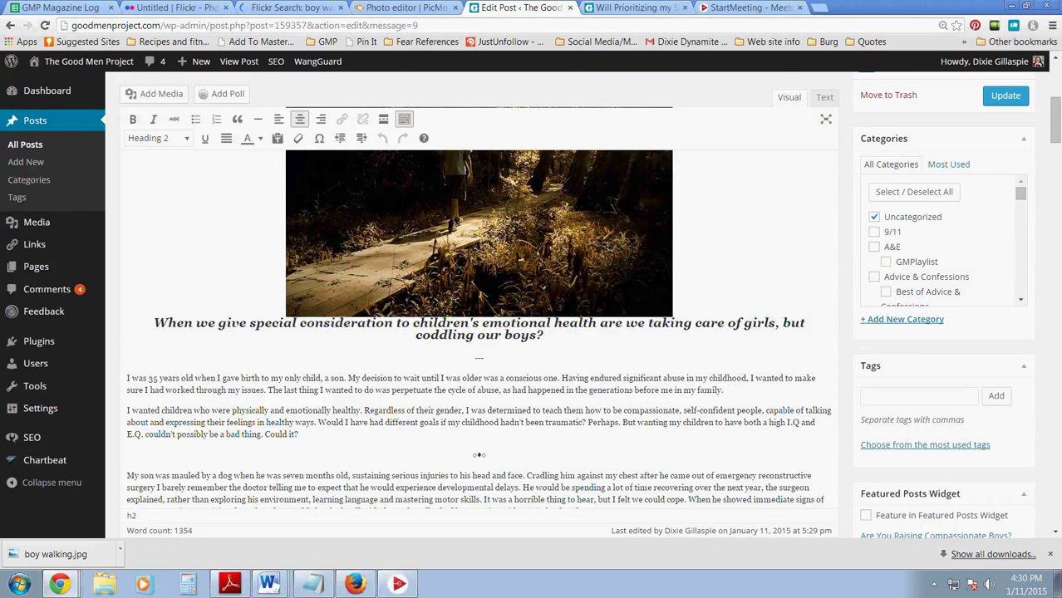
# Step: Switch to CODE.docx in Word, copy the full PULL QUOTE RIGHT code block, and return to the post editor
pyautogui.hotkey('alt', 'Tab')
pyautogui.click(274, 276)
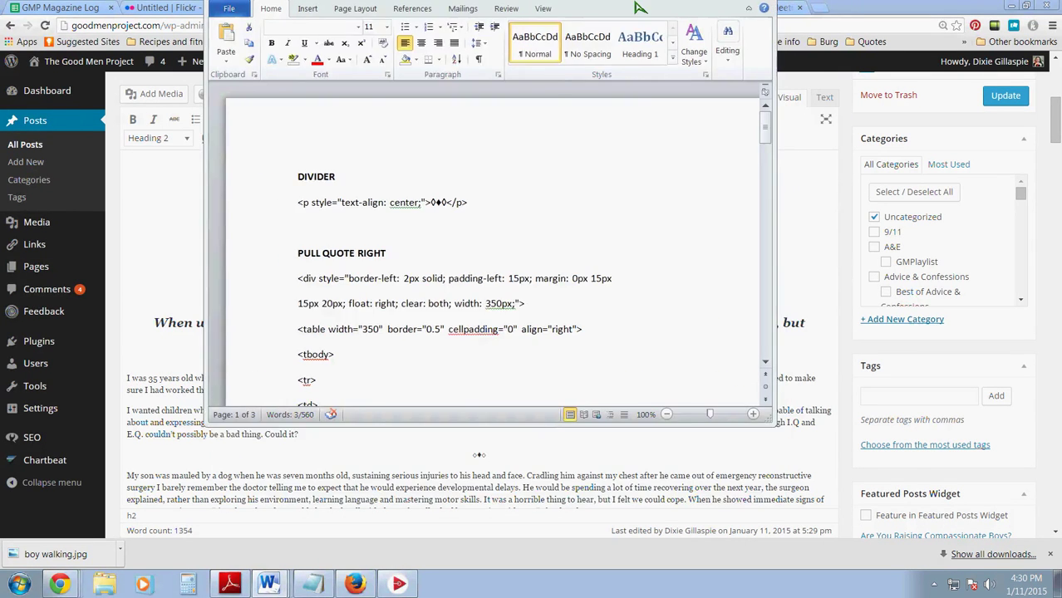
pyautogui.press('super+Up')
pyautogui.click(494, 349)
pyautogui.scroll(-2, 494, 349)
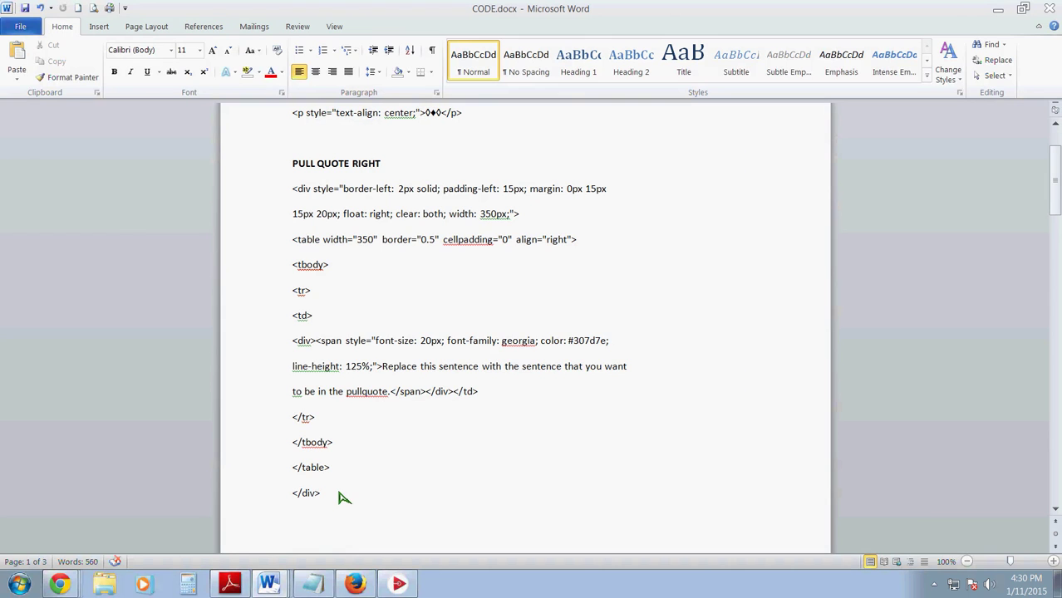
pyautogui.moveTo(339, 493); pyautogui.dragTo(255, 206)
pyautogui.hotkey('ctrl', 'c')
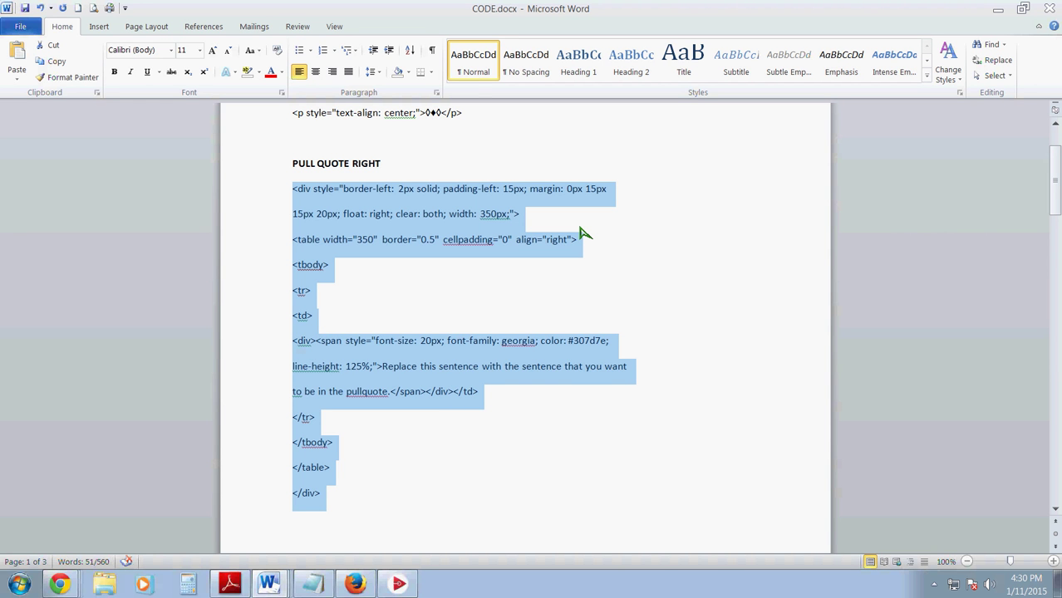
pyautogui.doubleClick(908, 28)
pyautogui.hotkey('alt', 'Tab')
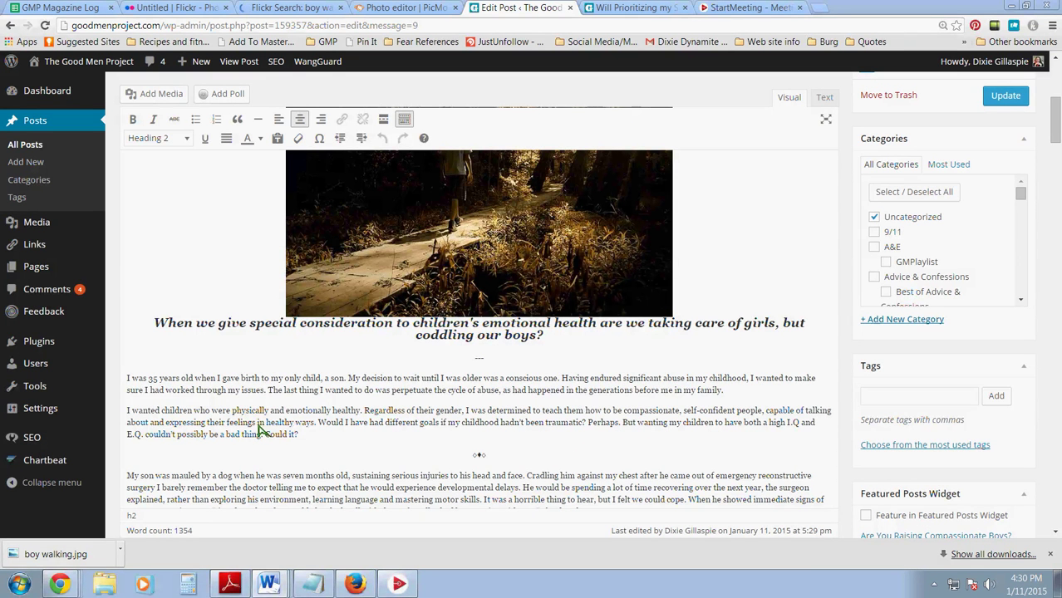
# Step: Examine the article in the editor and its preview for a suitable pull quote location, ending in the post's HTML view
pyautogui.click(204, 415)
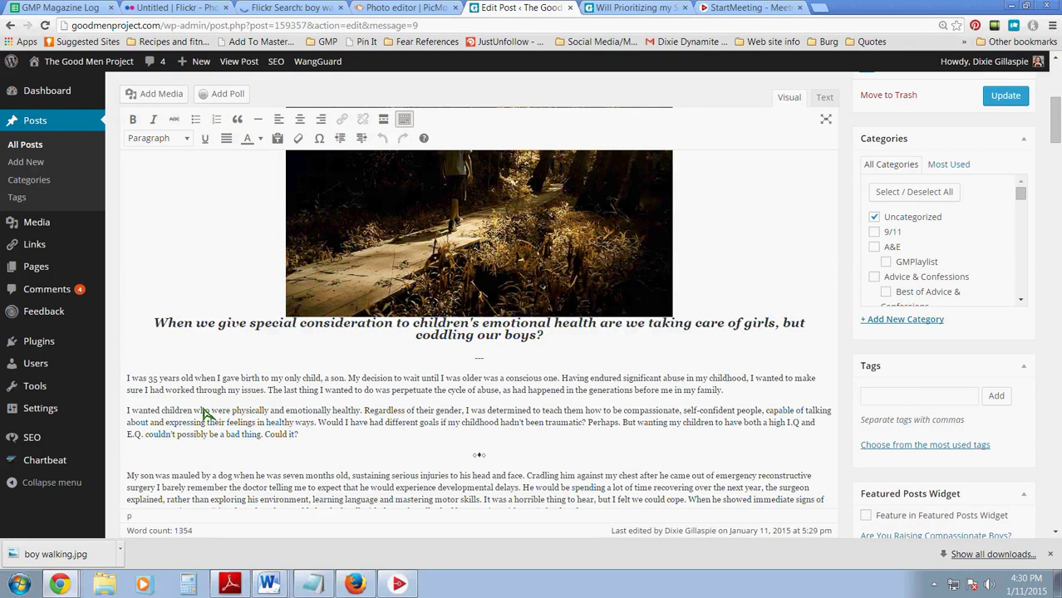
pyautogui.scroll(-1, 206, 416)
pyautogui.scroll(-1, 206, 416)
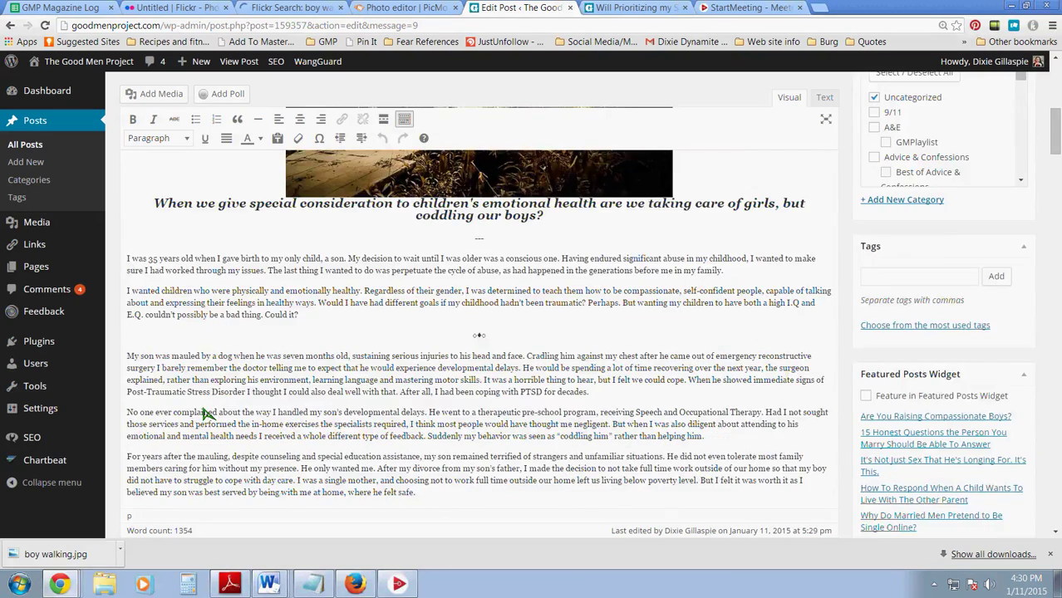
pyautogui.scroll(1, 206, 415)
pyautogui.scroll(-7, 354, 371)
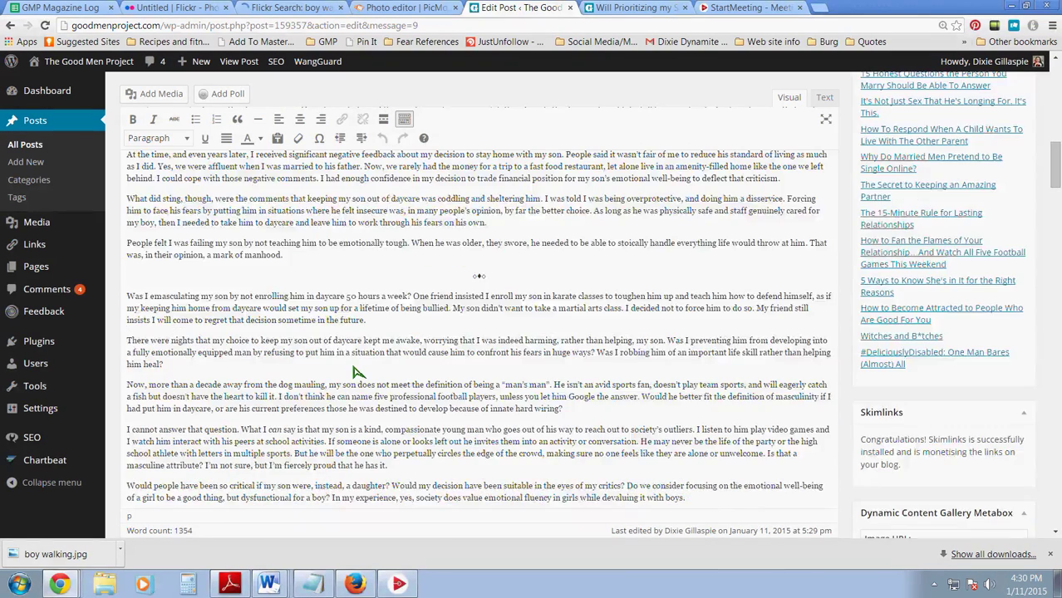
pyautogui.scroll(4, 353, 372)
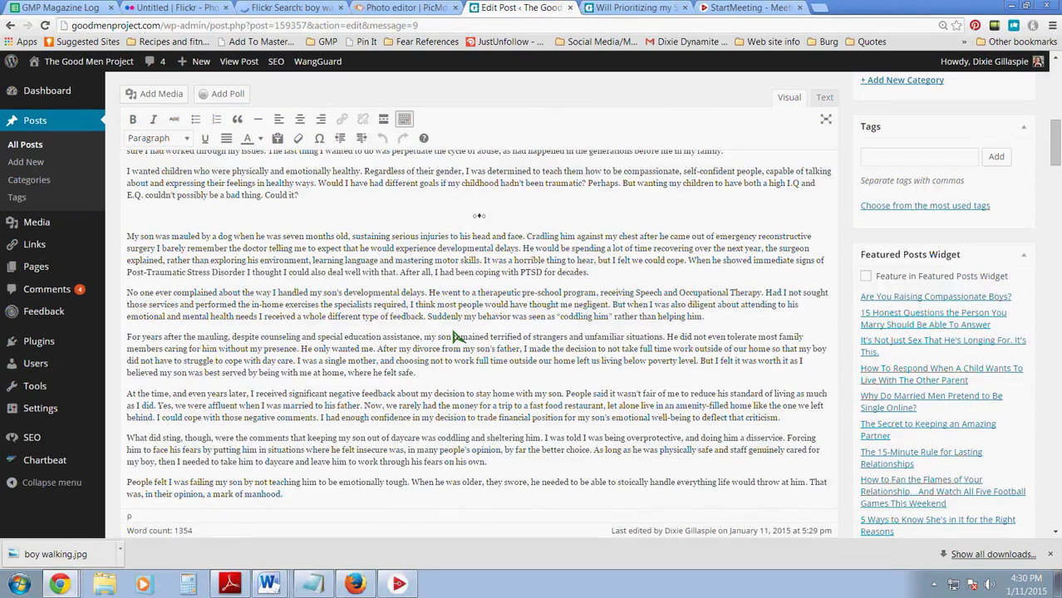
pyautogui.click(824, 98)
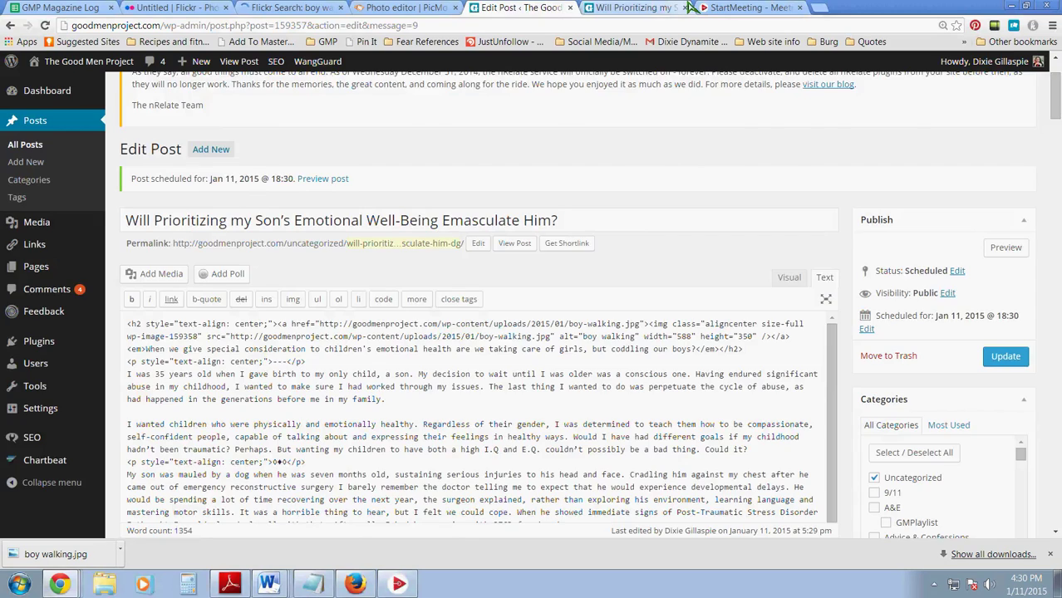
pyautogui.click(636, 8)
pyautogui.scroll(7, 384, 398)
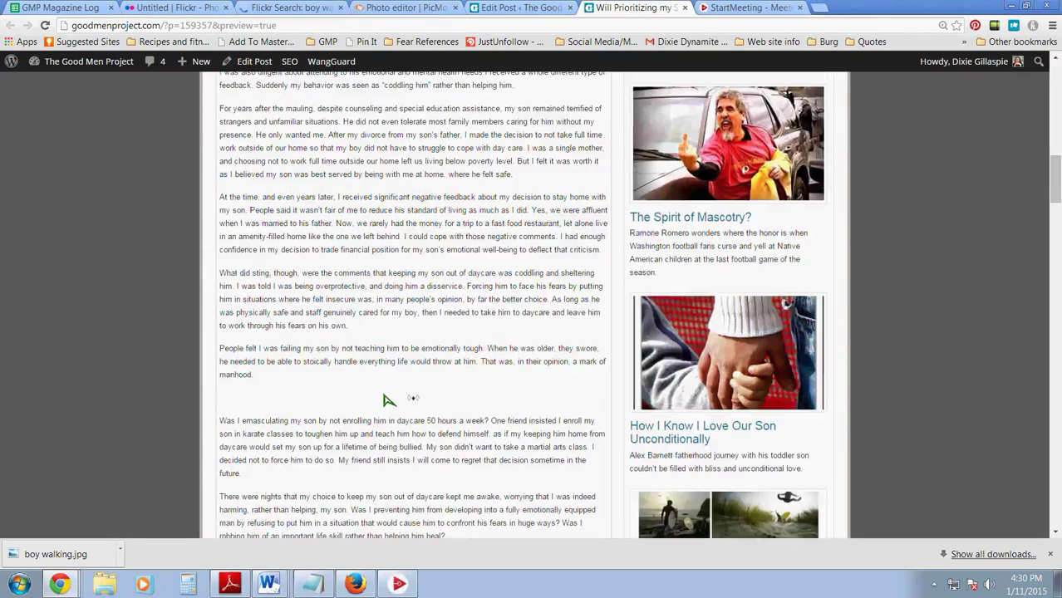
pyautogui.scroll(10, 383, 397)
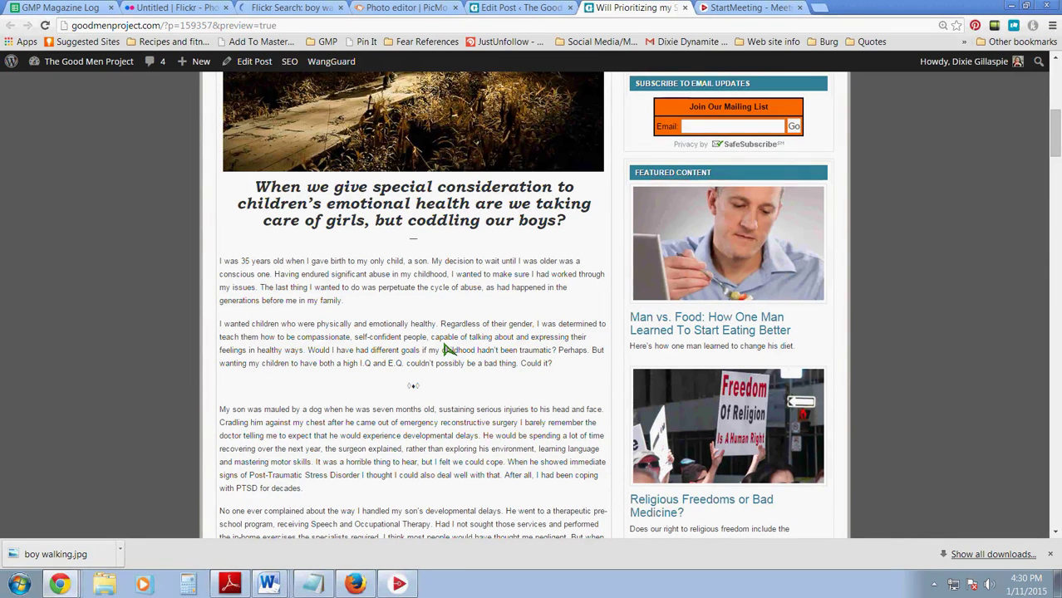
pyautogui.click(535, 7)
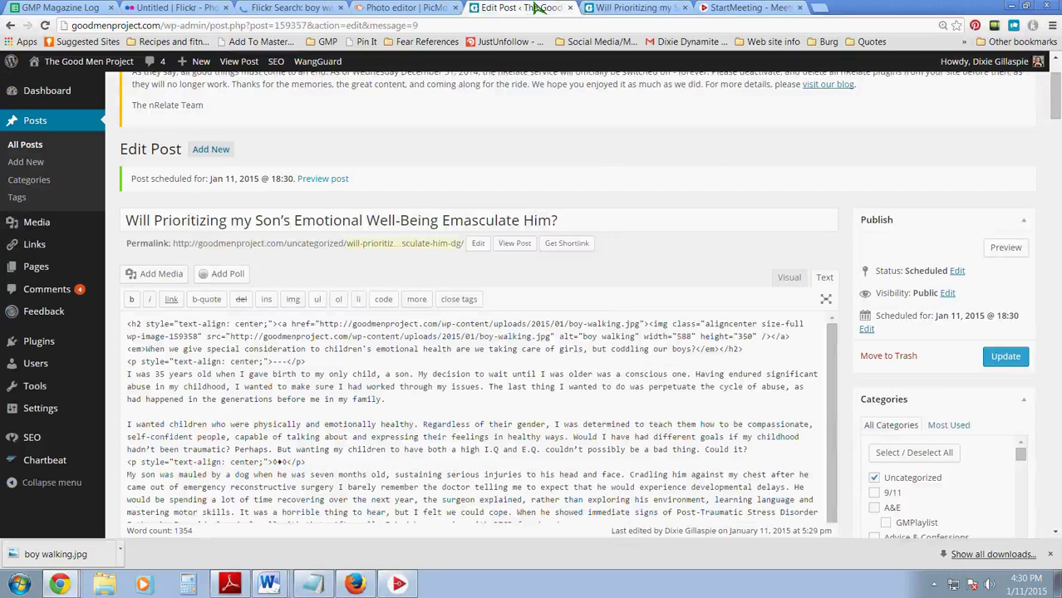
# Step: Insert the right pull quote code before "I wanted children who were physically and emotionally healthy" with a blank line after it
pyautogui.click(133, 427)
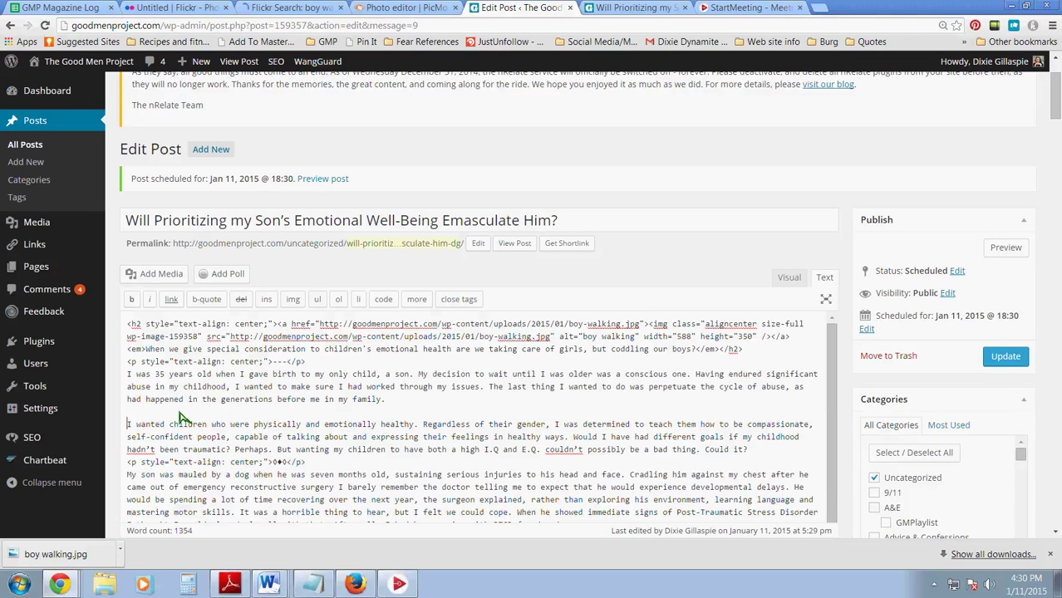
pyautogui.hotkey('ctrl', 'v')
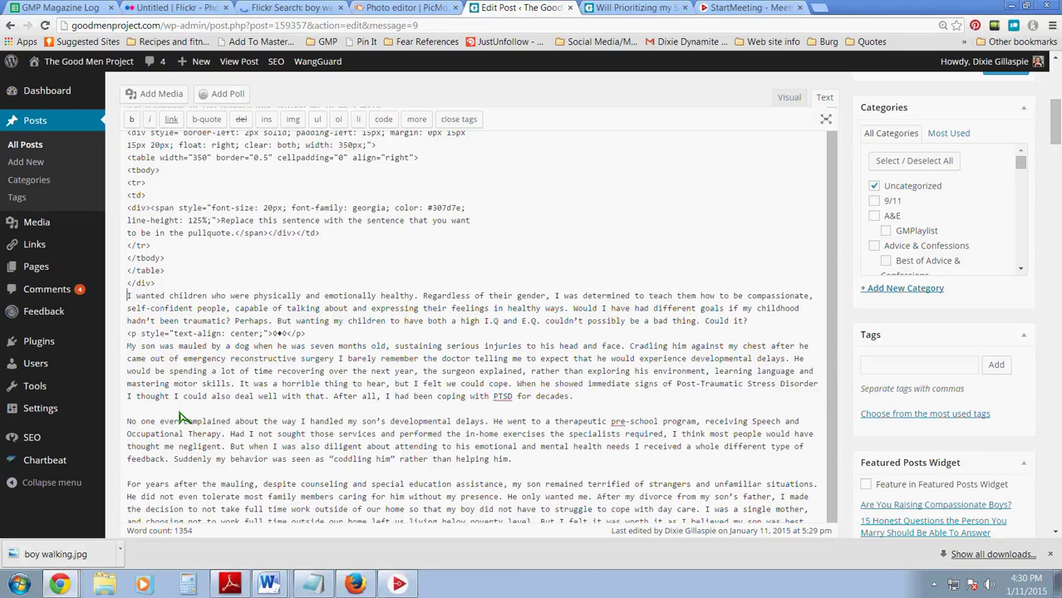
pyautogui.press('Return')
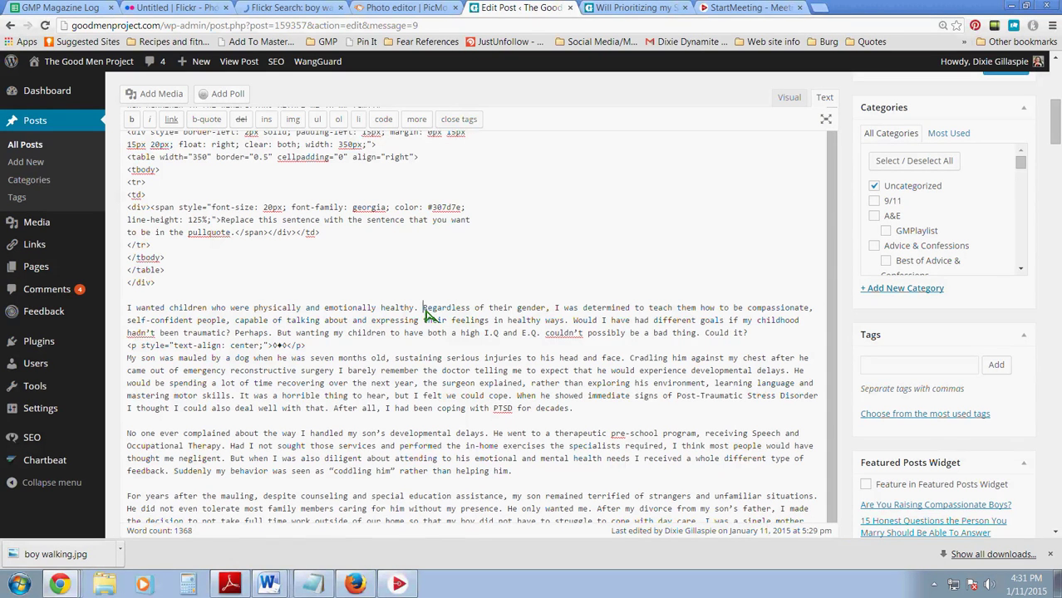
# Step: Replace the pull quote's placeholder text with a copy of the sentence from "Regardless of their gender" through "in healthy ways."
pyautogui.moveTo(424, 311); pyautogui.dragTo(568, 326)
pyautogui.hotkey('ctrl', 'c')
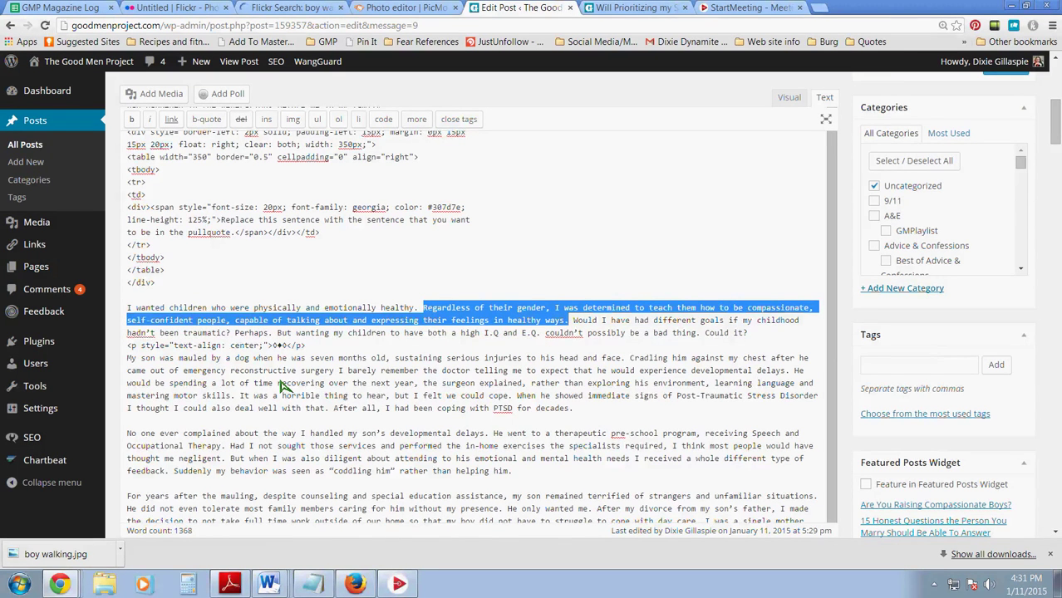
pyautogui.scroll(1, 283, 387)
pyautogui.scroll(1, 282, 386)
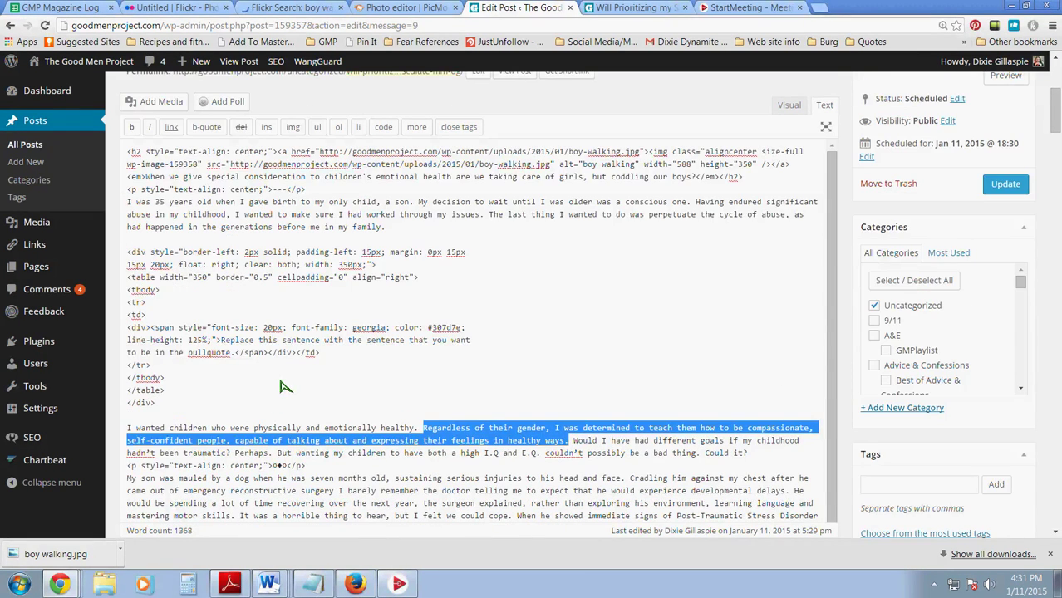
pyautogui.moveTo(221, 340); pyautogui.dragTo(233, 356)
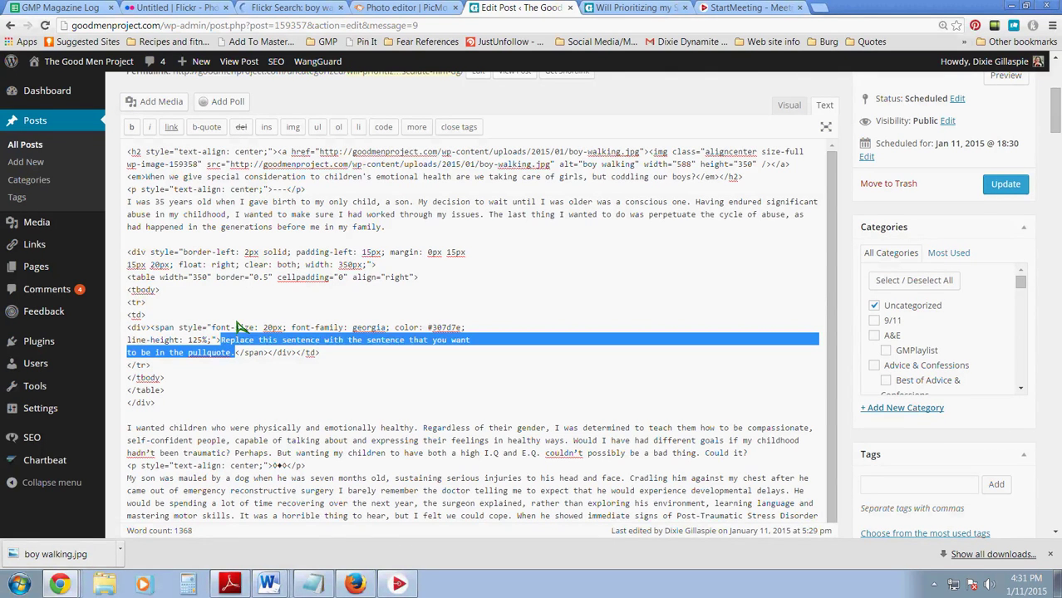
pyautogui.hotkey('ctrl', 'v')
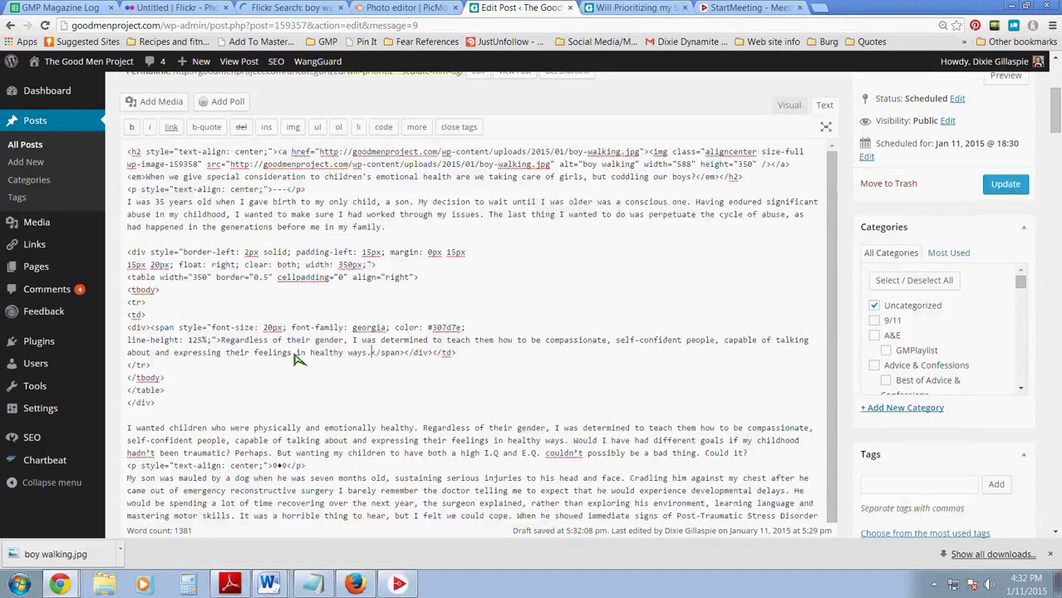
# Step: Check the pull quote's appearance and the surrounding paragraphs in the post's visual view
pyautogui.scroll(3, 299, 358)
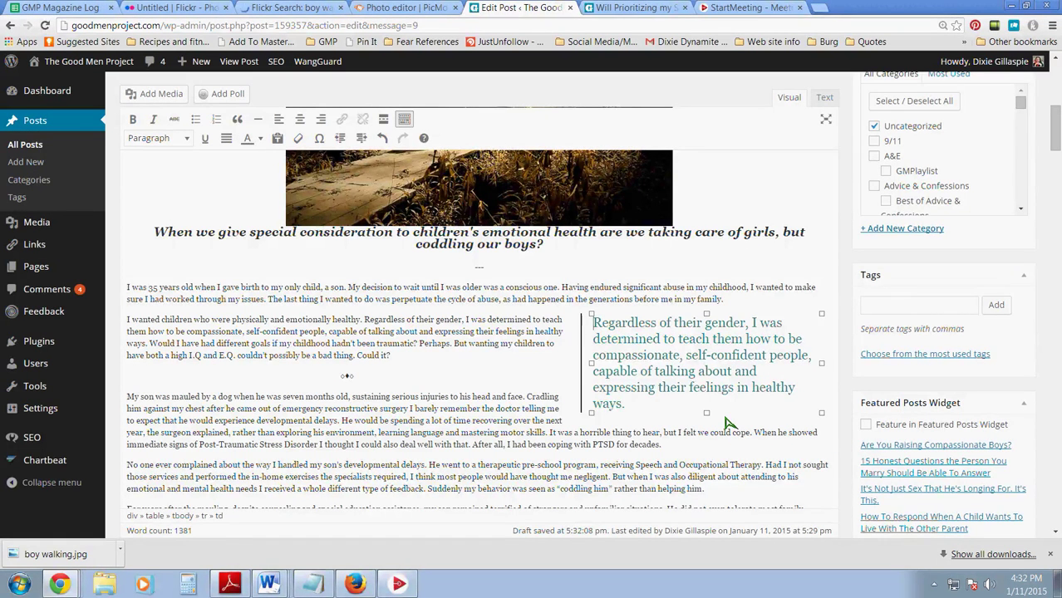
pyautogui.scroll(-1, 728, 423)
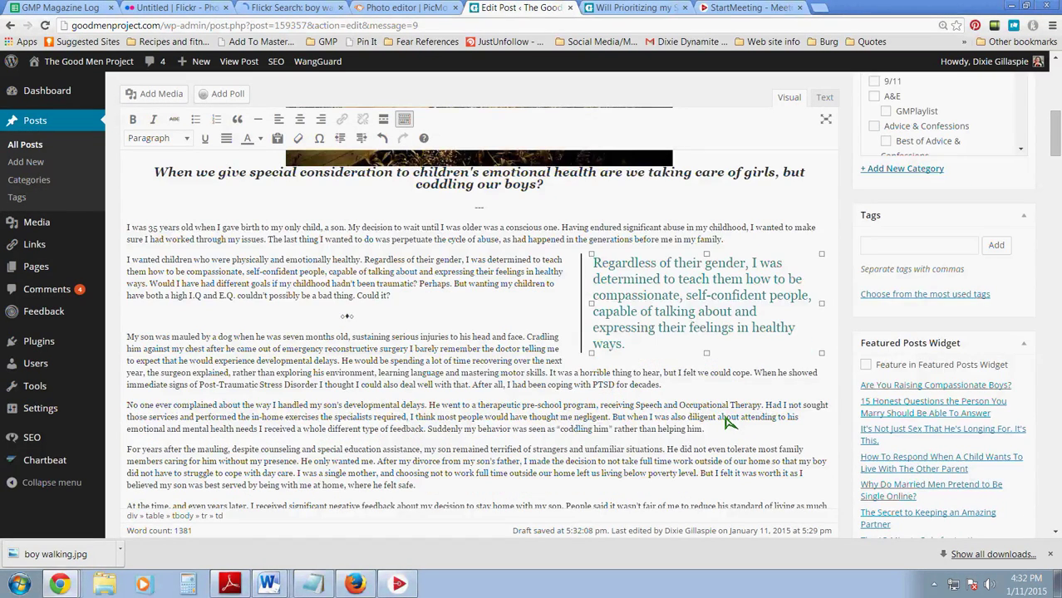
pyautogui.scroll(-3, 727, 424)
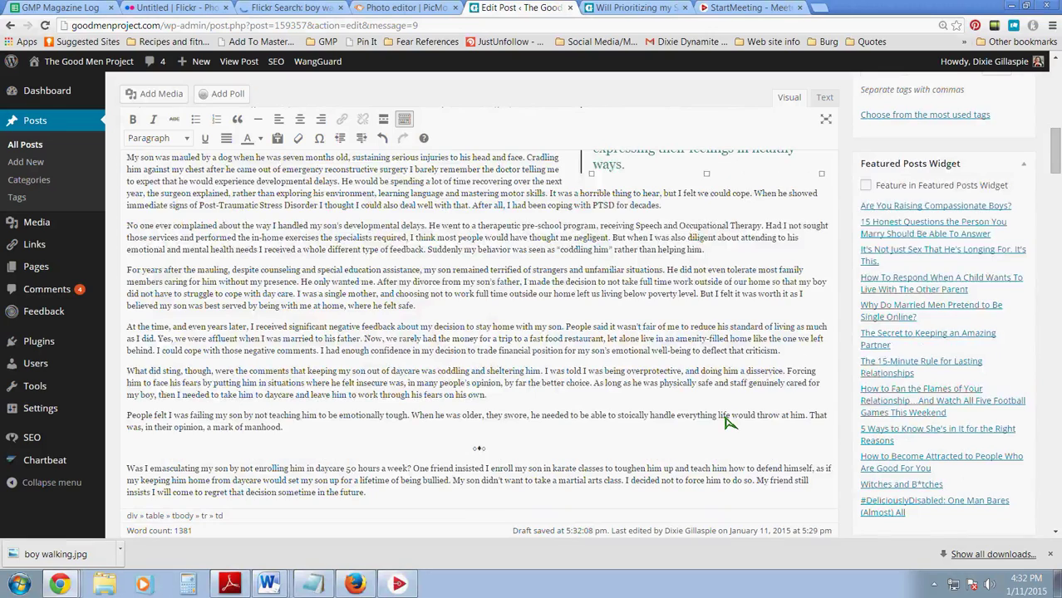
pyautogui.scroll(3, 727, 424)
pyautogui.scroll(1, 728, 424)
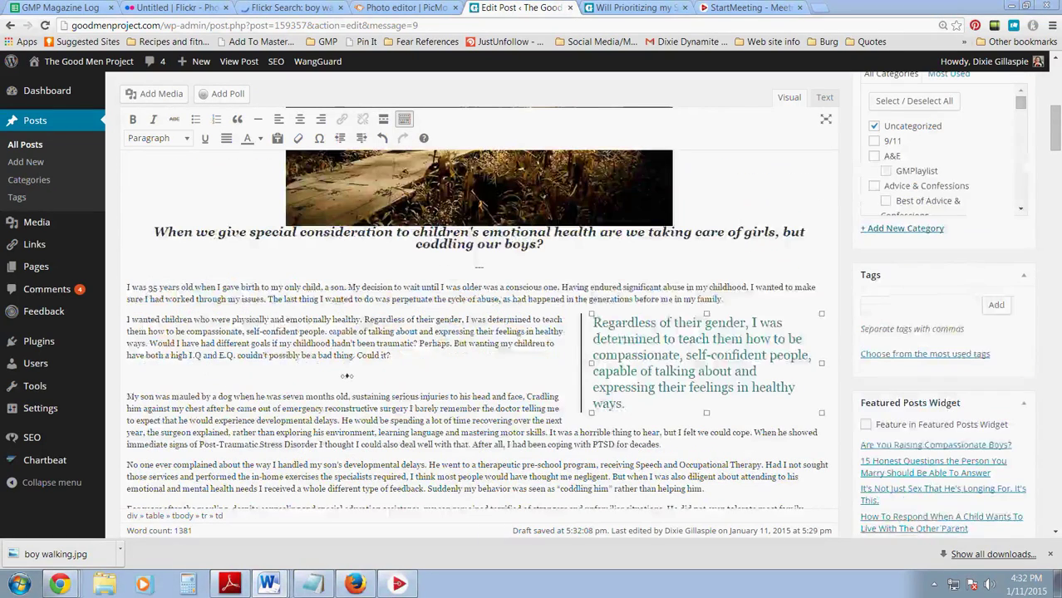
# Step: Copy the PULL QUOTE RIGHT code from CODE.docx in Word again and go back to the post editor
pyautogui.hotkey('alt', 'Tab')
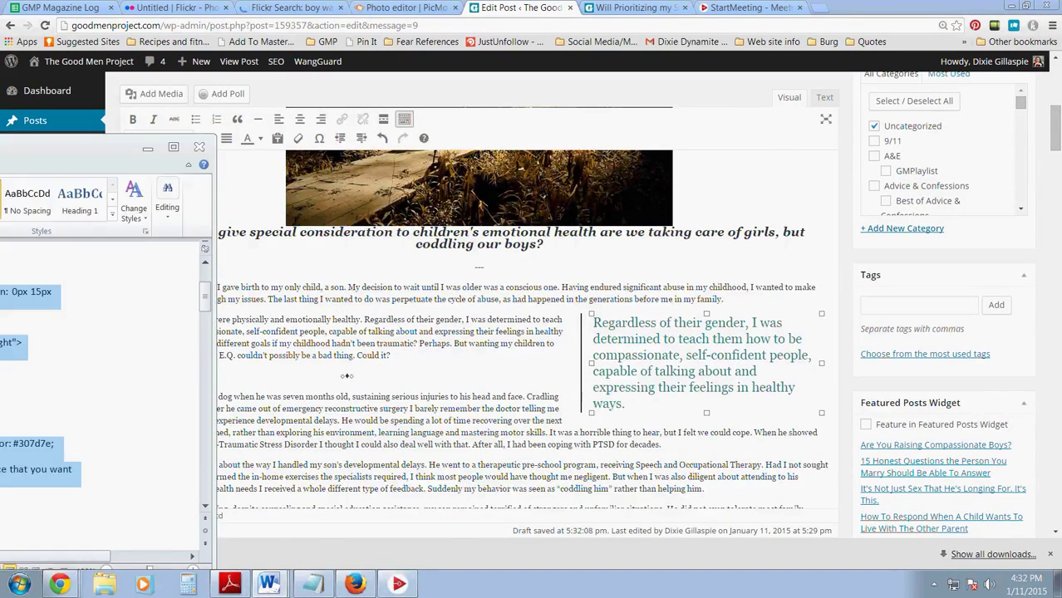
pyautogui.rightClick(413, 260)
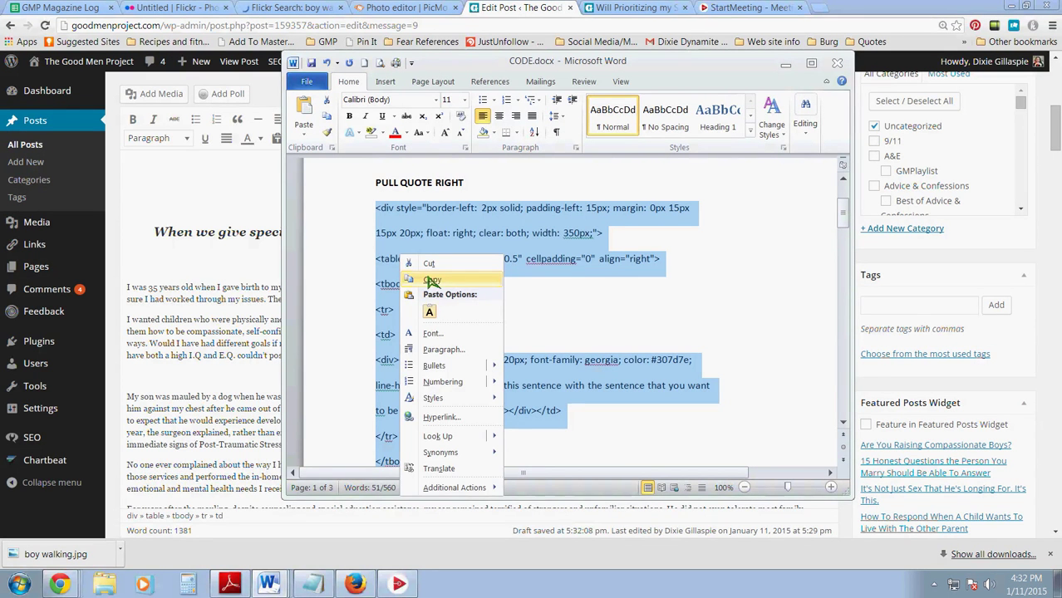
pyautogui.click(430, 281)
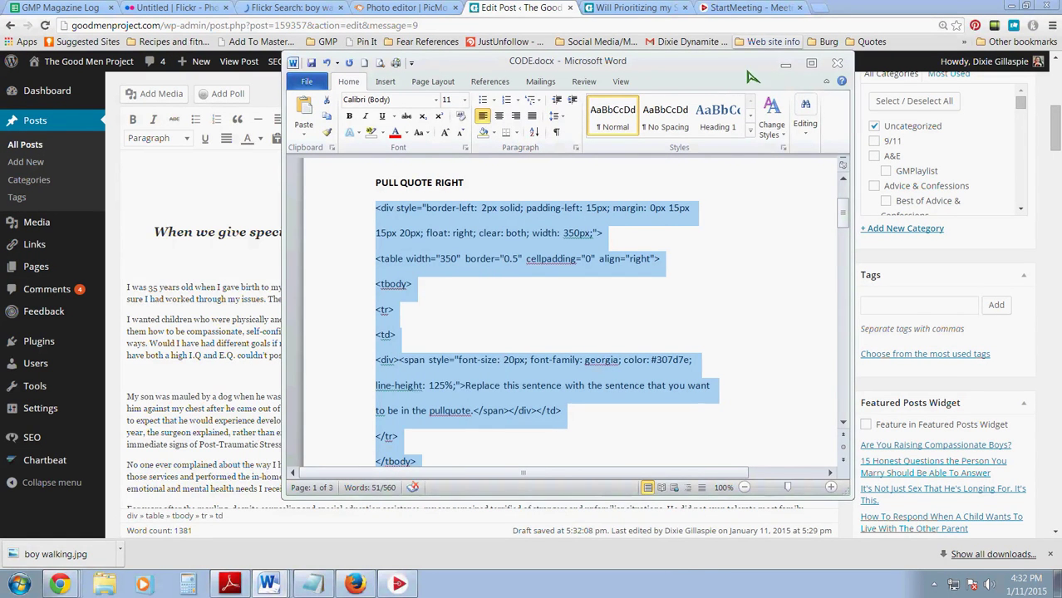
pyautogui.moveTo(746, 67); pyautogui.dragTo(589, 204)
pyautogui.click(704, 142)
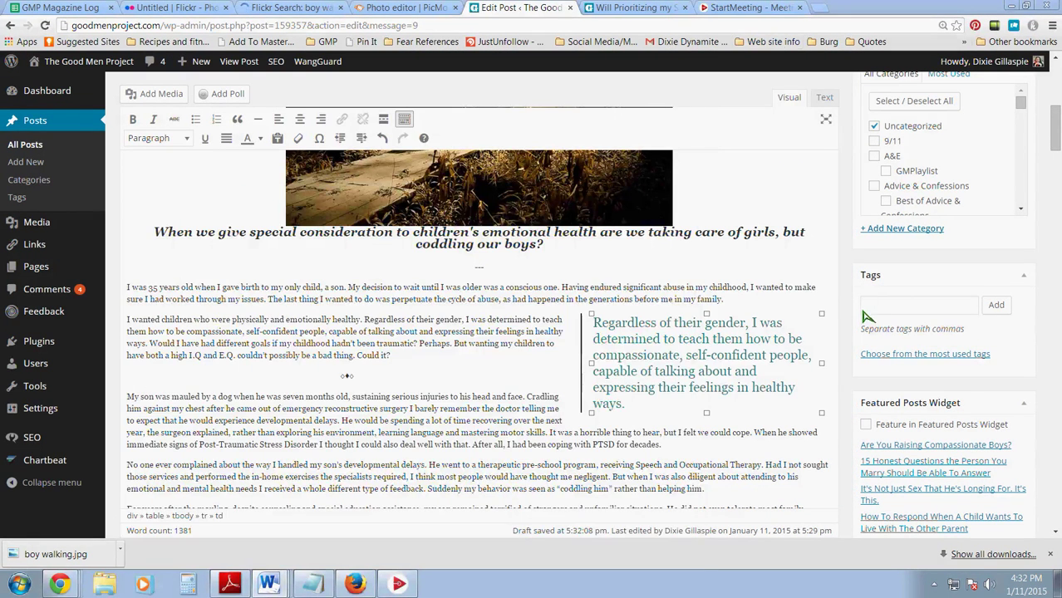
# Step: Insert the right pull quote code in the post's HTML source before the paragraph starting "But even if that's true"
pyautogui.click(835, 97)
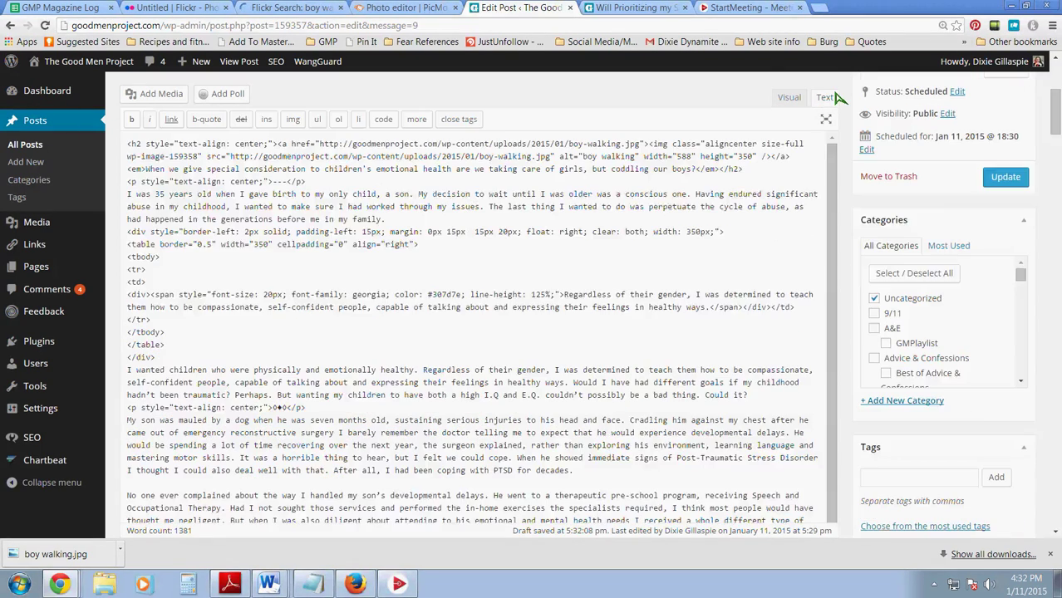
pyautogui.scroll(-5, 490, 320)
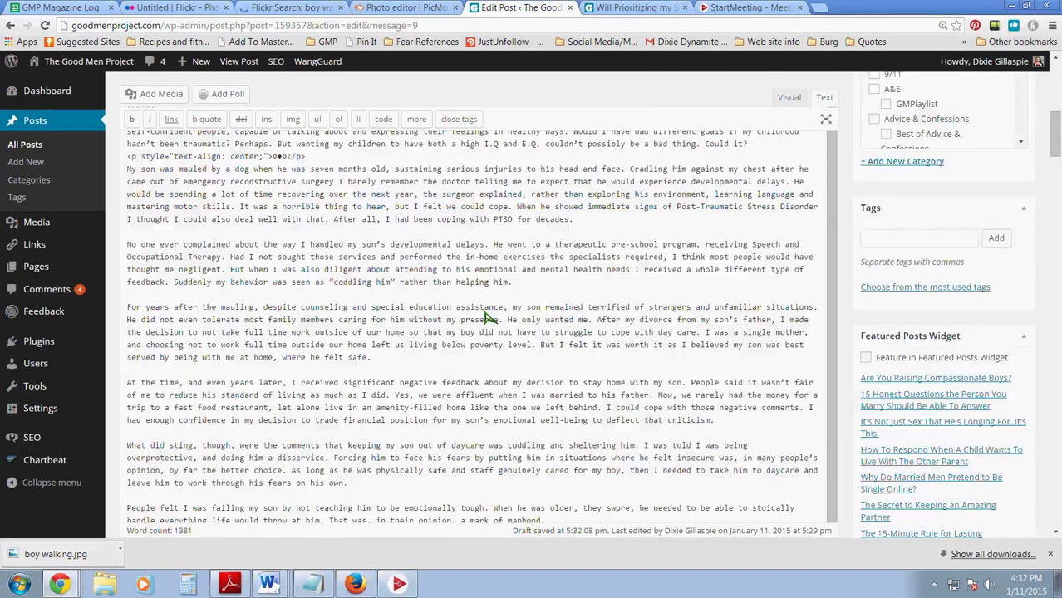
pyautogui.scroll(-2, 499, 328)
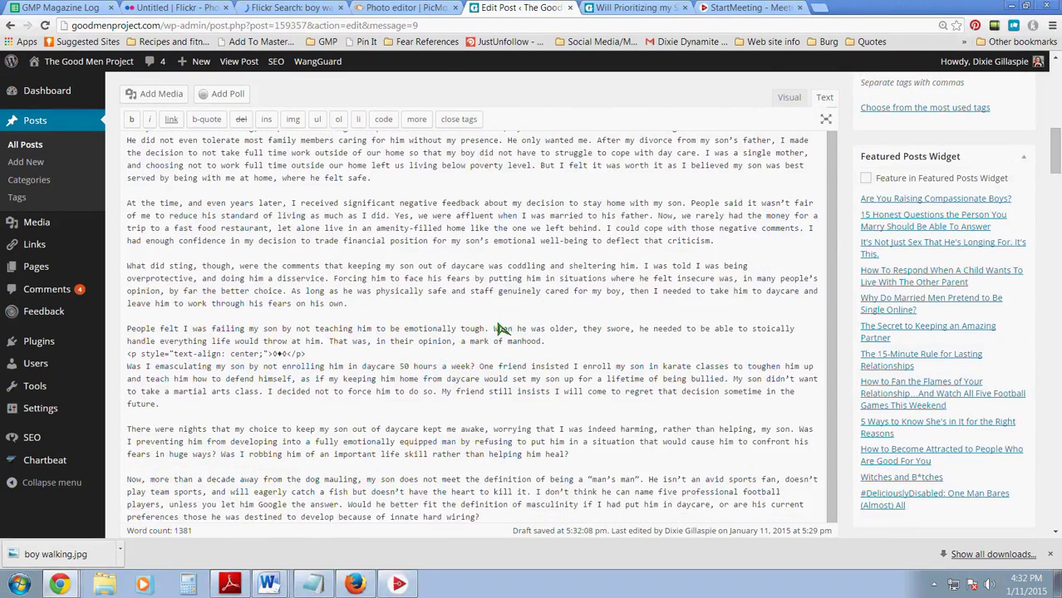
pyautogui.scroll(-6, 494, 324)
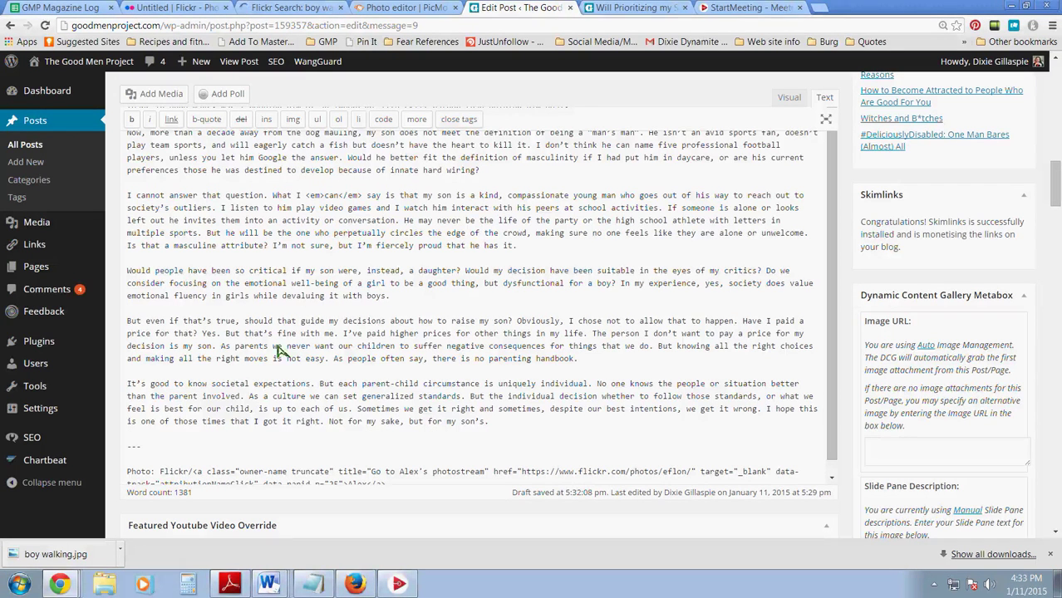
pyautogui.click(127, 321)
pyautogui.hotkey('ctrl', 'v')
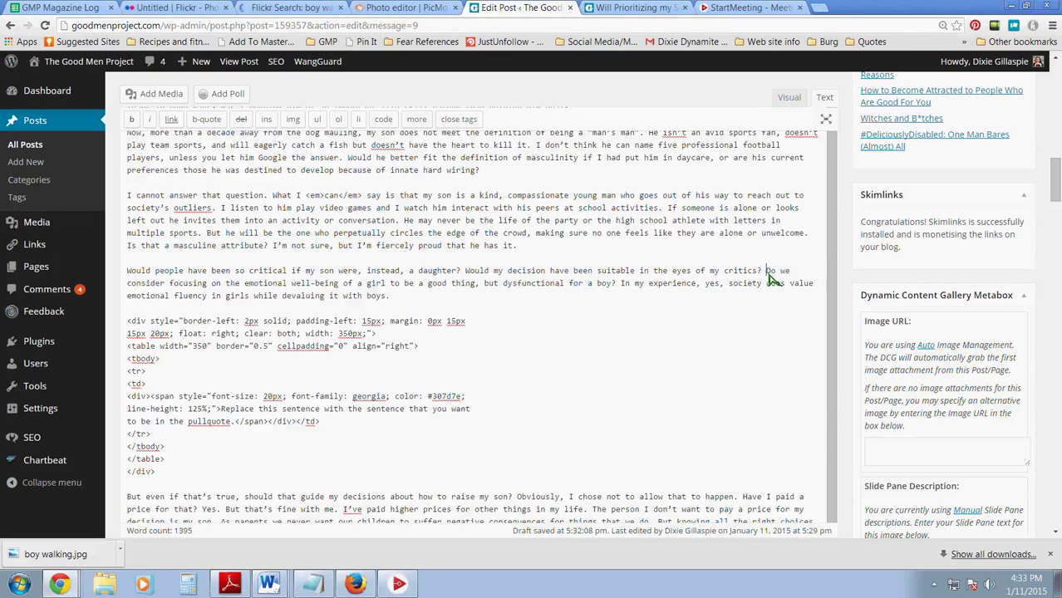
# Step: Replace the new pull quote's placeholder with a copy of the sentence from "Do we consider focusing" through "dysfunctional for a boy?"
pyautogui.moveTo(769, 276); pyautogui.dragTo(619, 291)
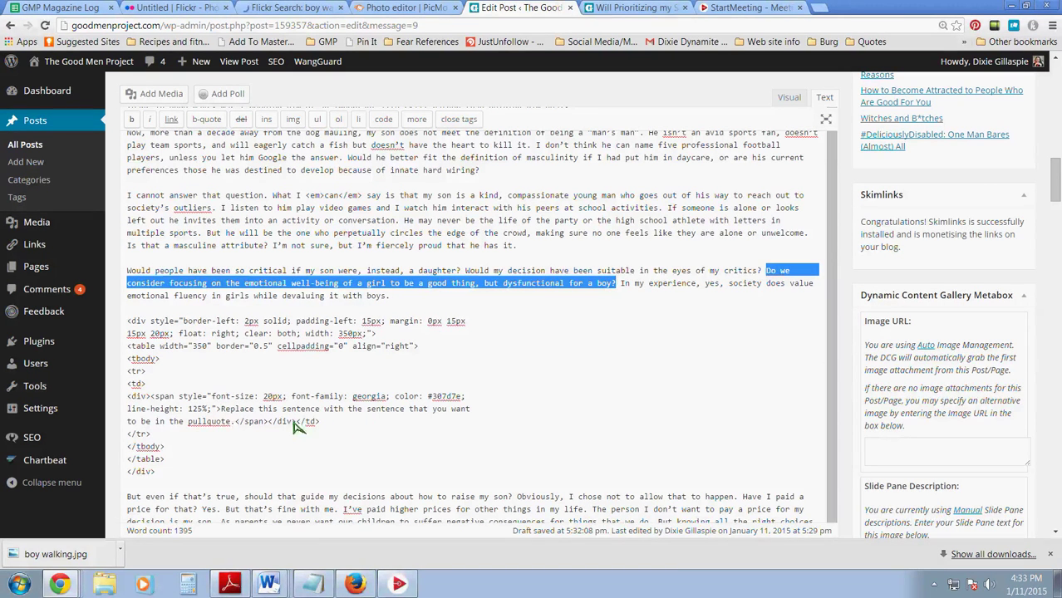
pyautogui.moveTo(221, 410); pyautogui.dragTo(236, 423)
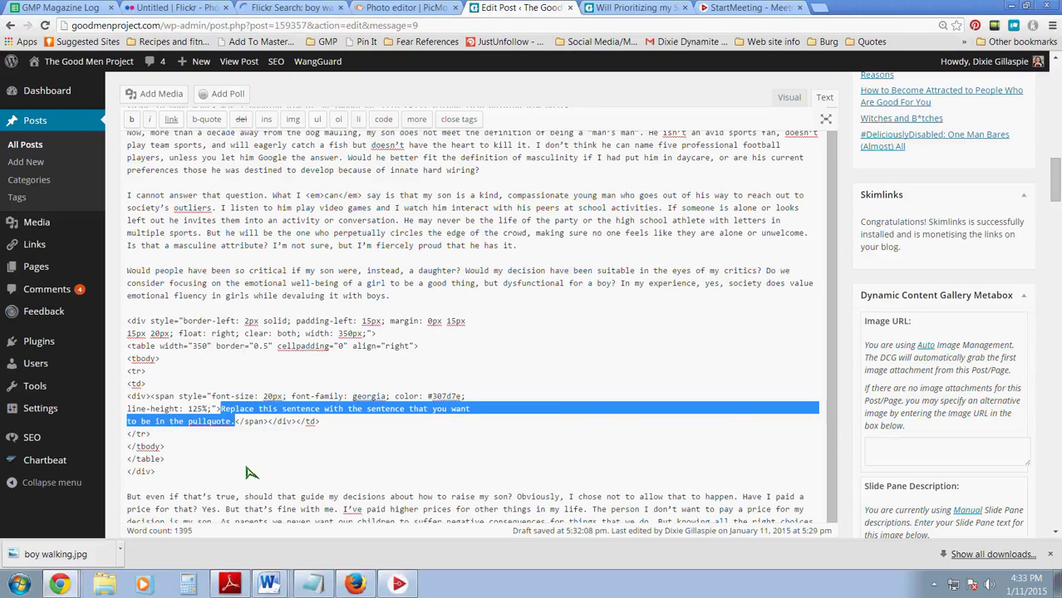
pyautogui.hotkey('ctrl', 'v')
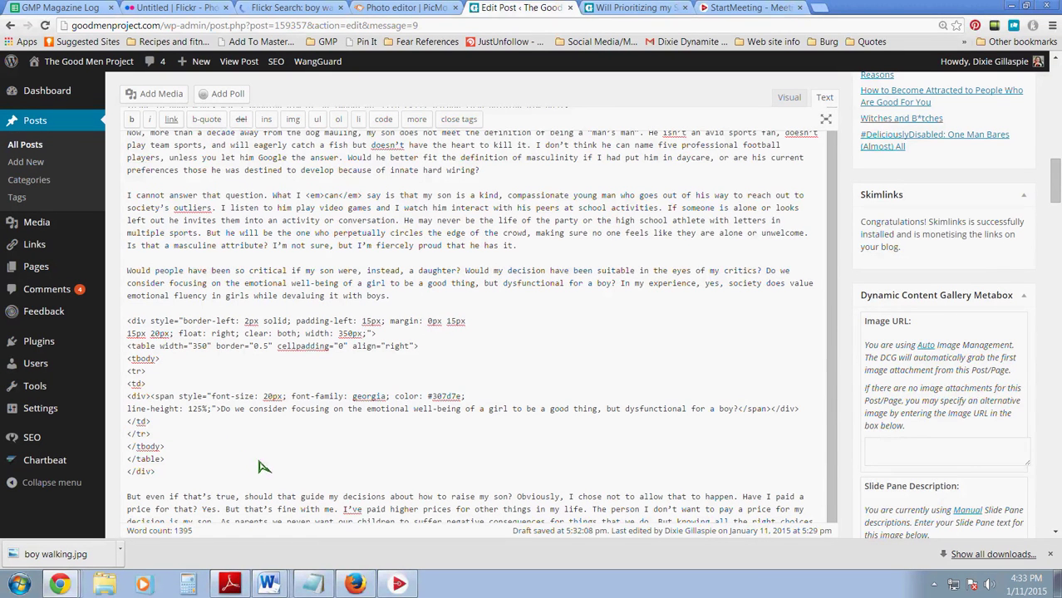
# Step: Check the second pull quote's appearance and the article's layout in the post's visual view
pyautogui.scroll(1, 368, 387)
pyautogui.scroll(1, 368, 388)
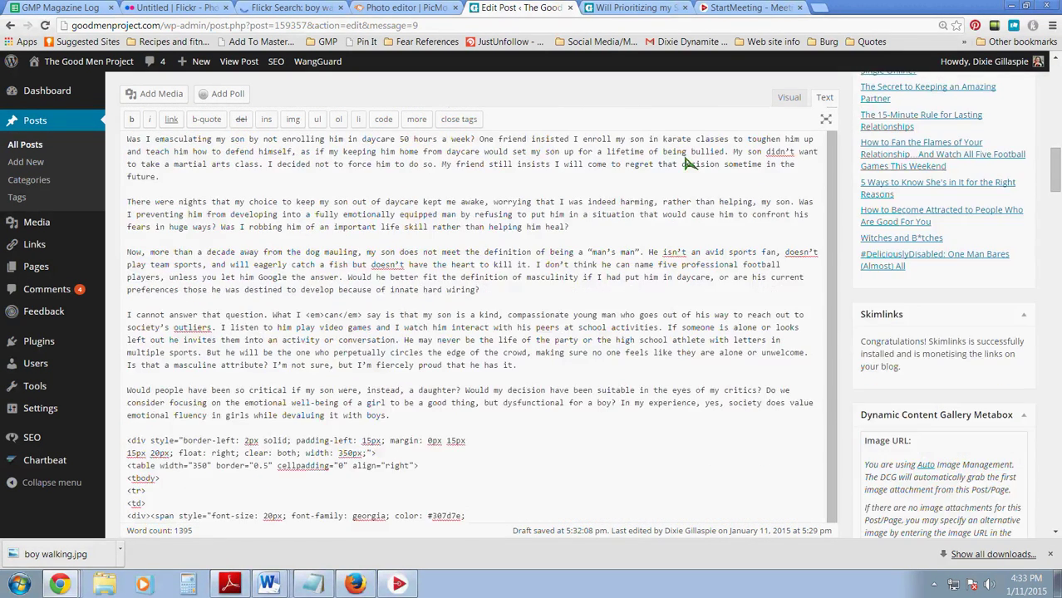
pyautogui.click(789, 97)
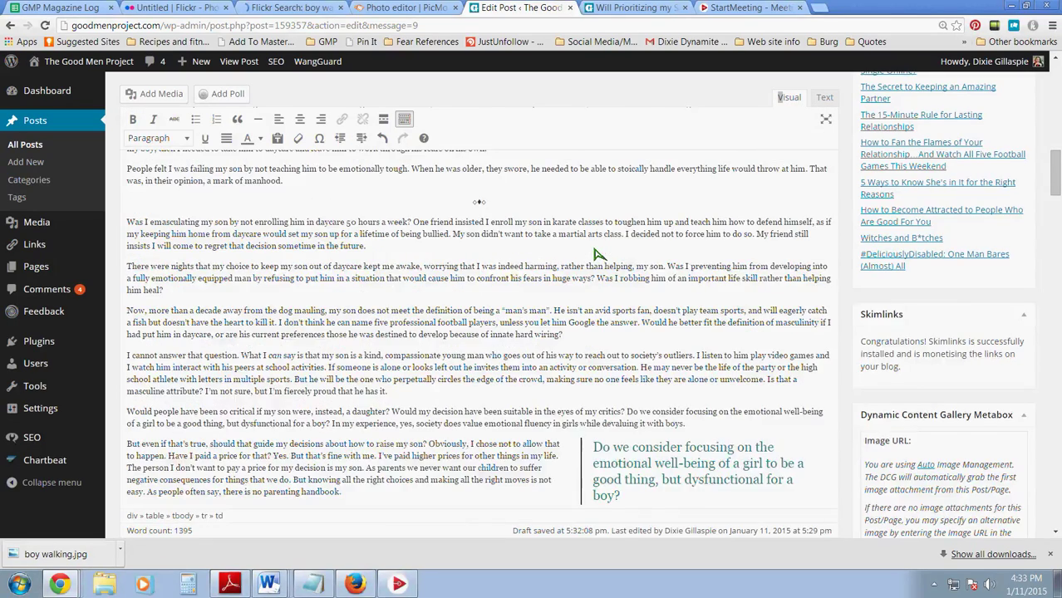
pyautogui.scroll(-1, 595, 310)
pyautogui.scroll(-3, 594, 310)
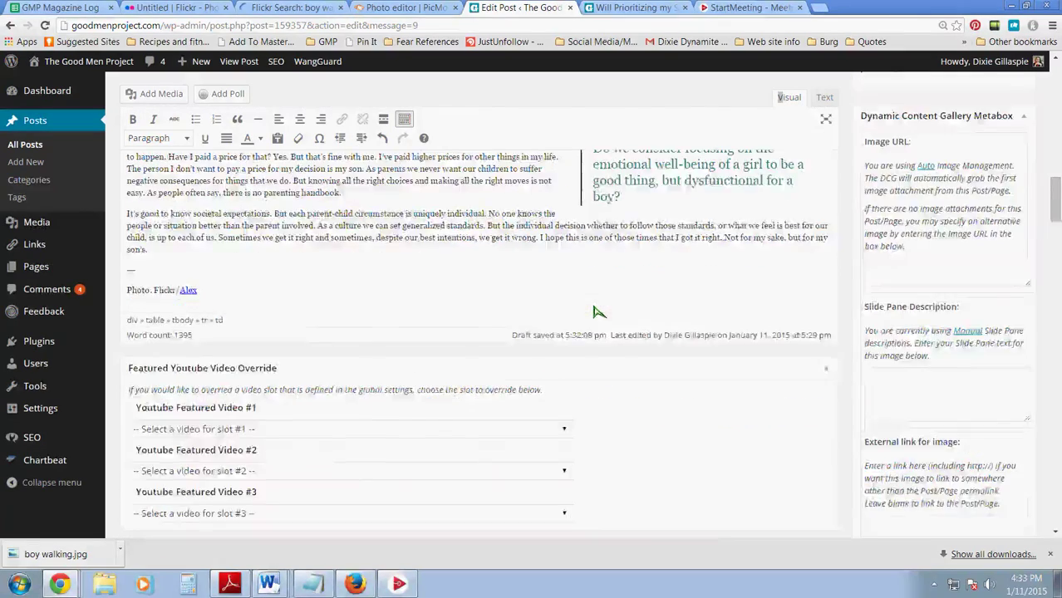
pyautogui.scroll(6, 594, 310)
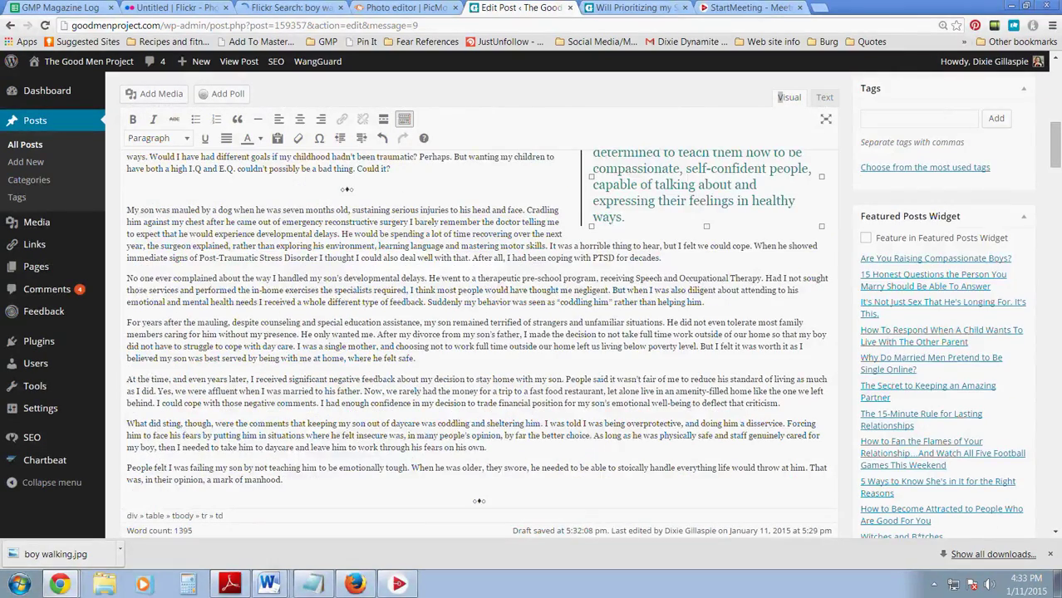
# Step: Copy the PULL QUOTE LEFT code from CODE.docx in Word and return to the post's HTML source in the browser
pyautogui.hotkey('alt', 'Tab')
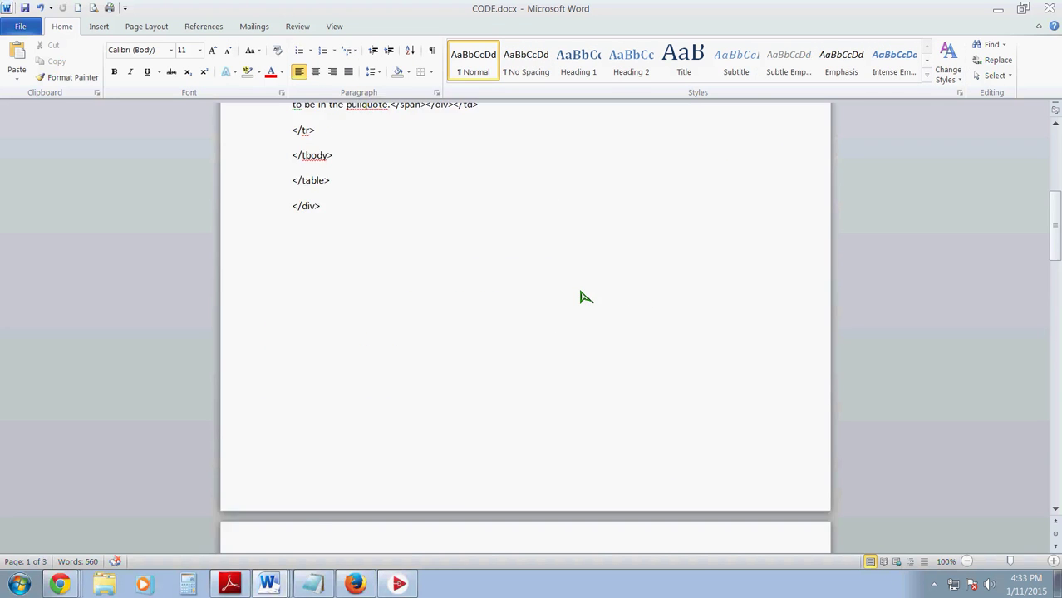
pyautogui.scroll(-4, 586, 299)
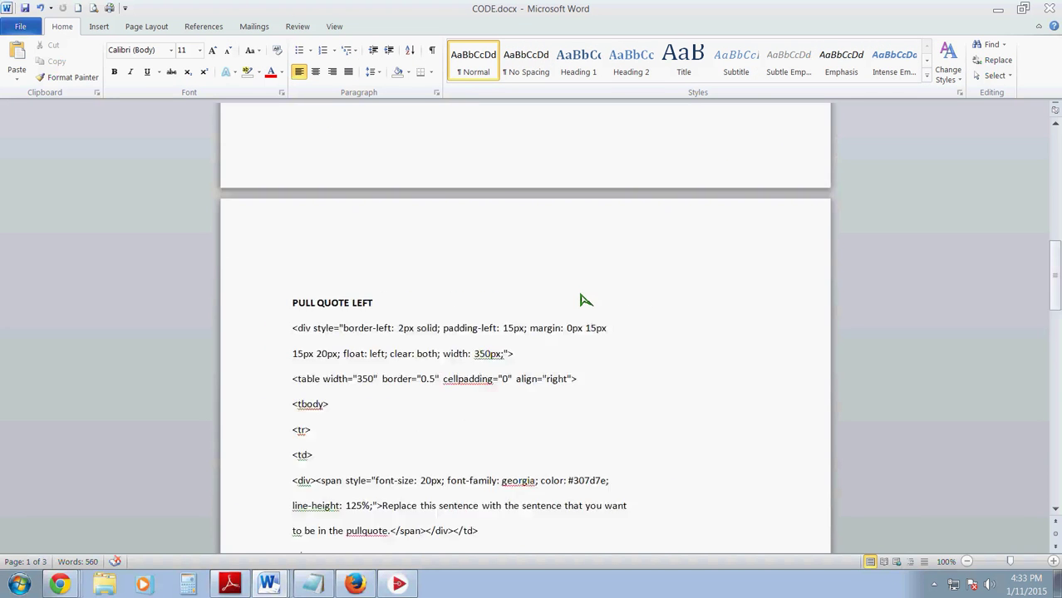
pyautogui.scroll(-3, 581, 304)
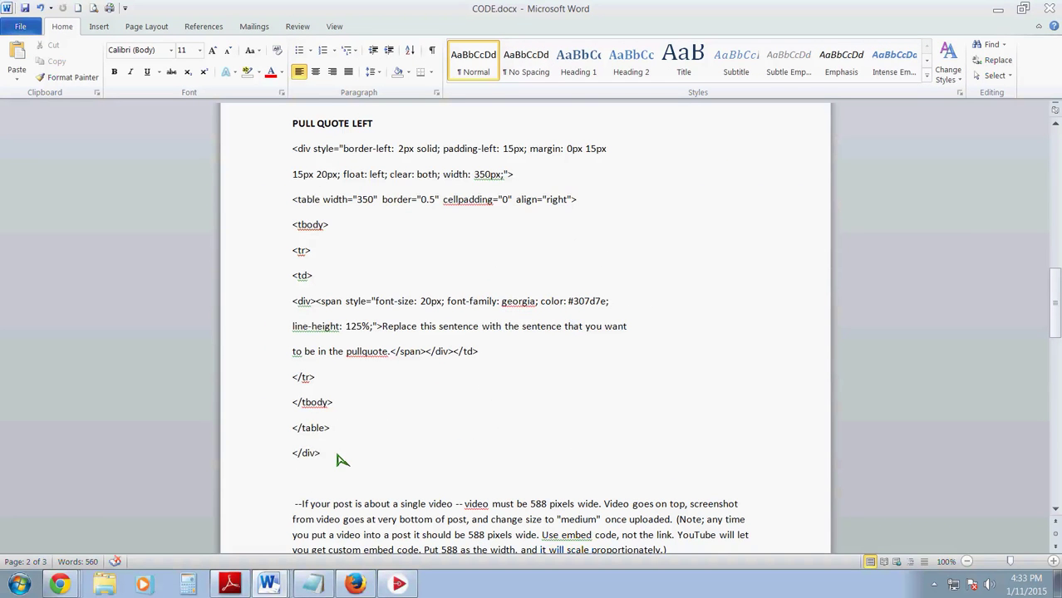
pyautogui.moveTo(301, 428); pyautogui.dragTo(295, 154)
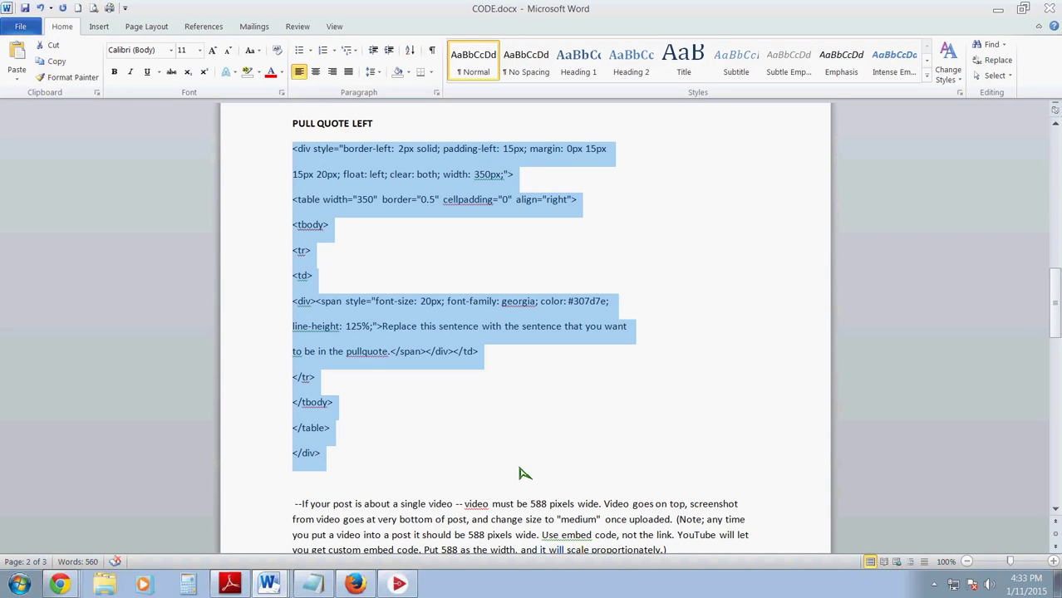
pyautogui.doubleClick(921, 15)
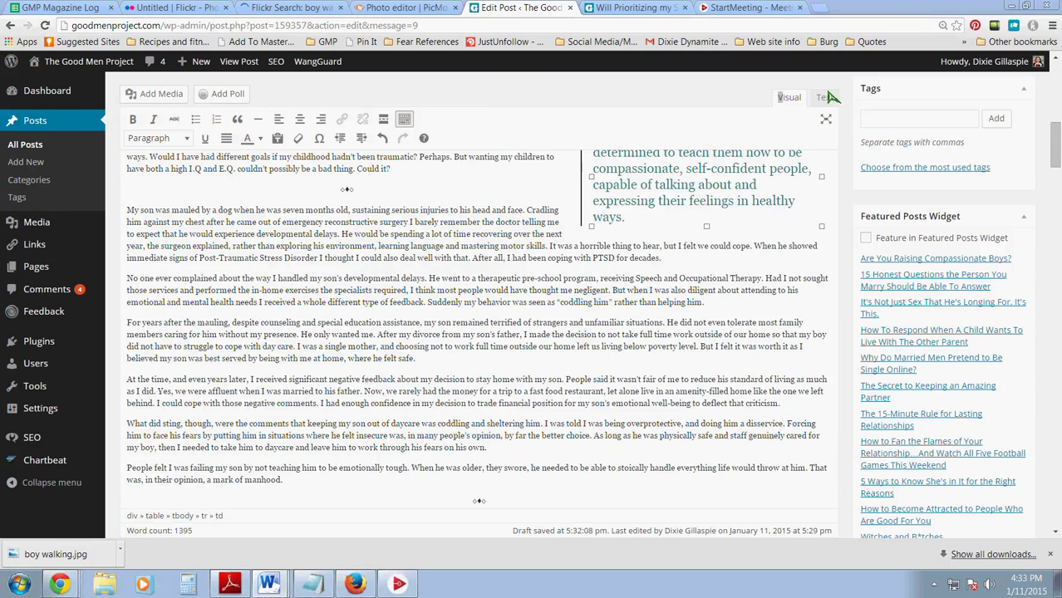
pyautogui.click(824, 97)
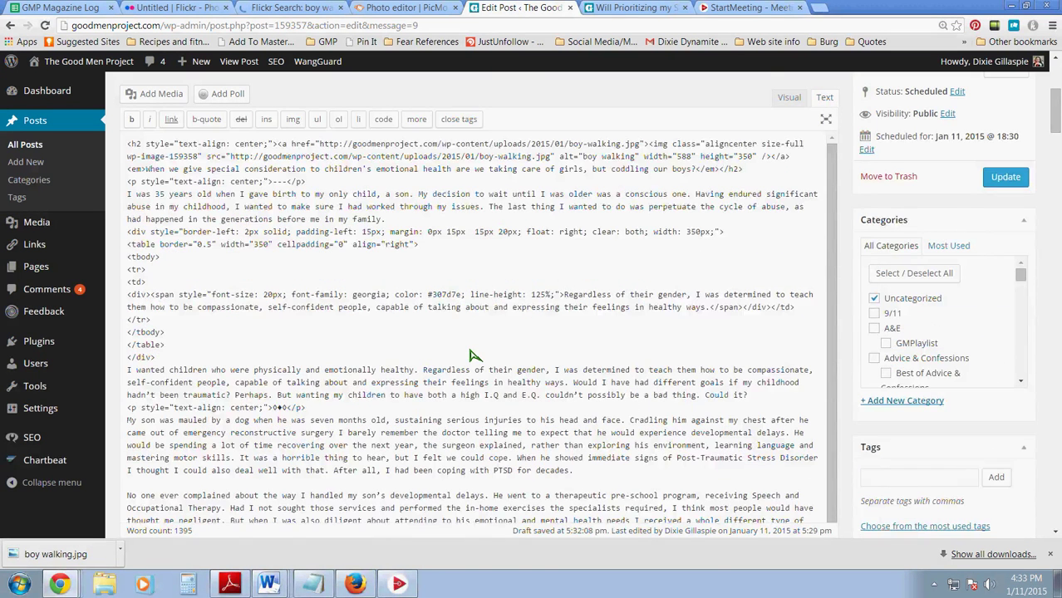
# Step: Examine the post's source and preview page for a suitable sentence and position for a left pull quote in the article's middle paragraphs
pyautogui.scroll(3, 471, 355)
pyautogui.scroll(-3, 472, 355)
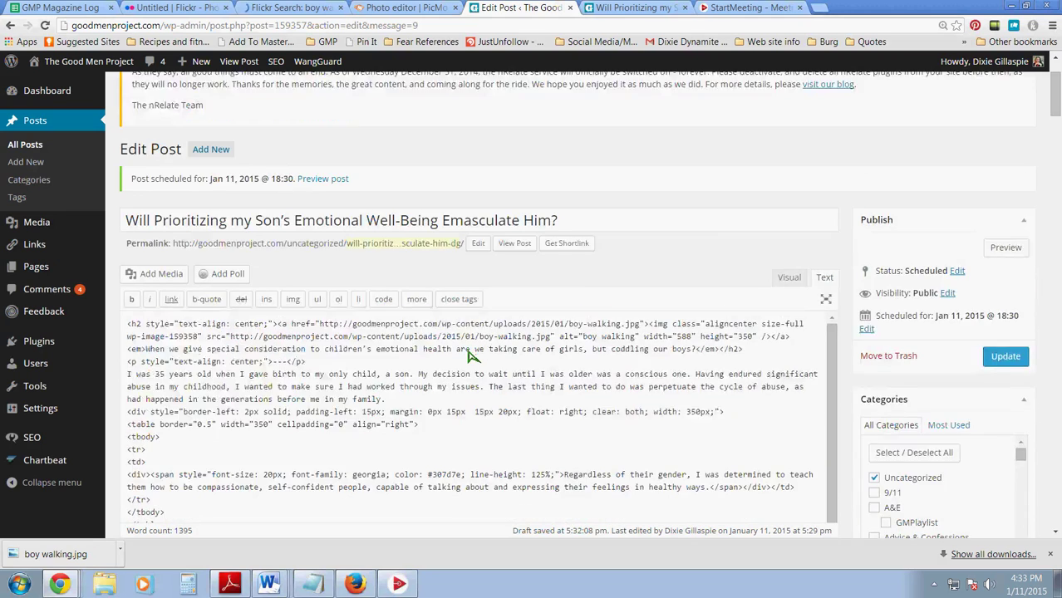
pyautogui.scroll(-1, 306, 463)
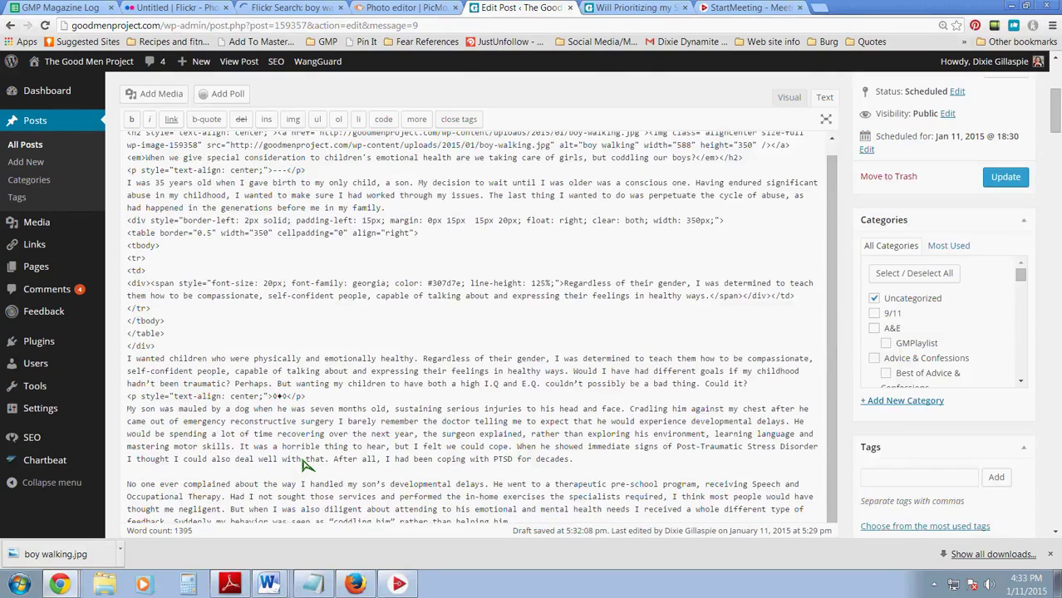
pyautogui.scroll(-2, 306, 463)
pyautogui.hotkey('ctrl', 'Tab')
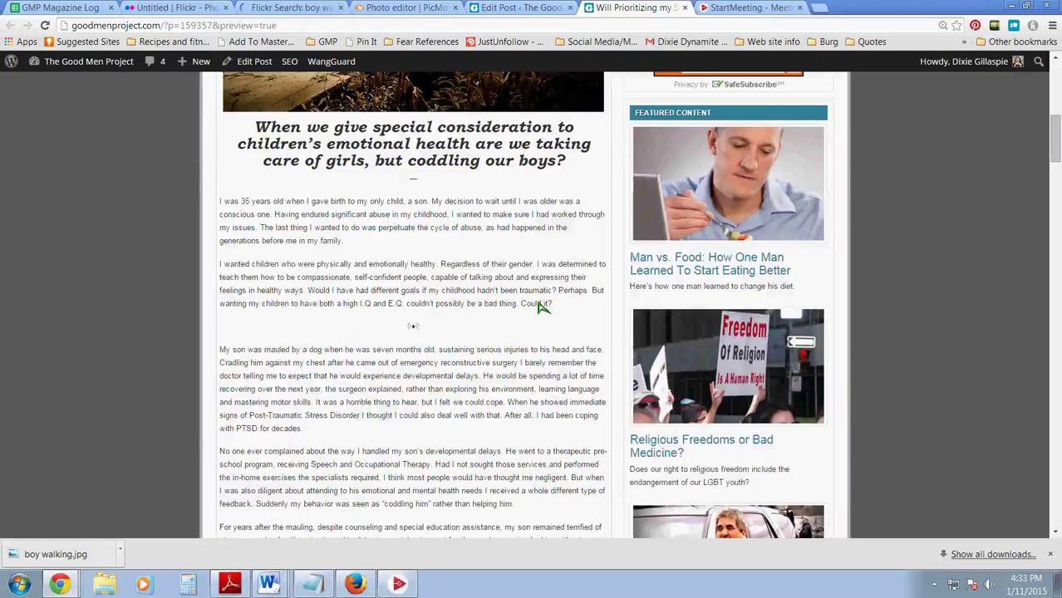
pyautogui.scroll(-2, 538, 305)
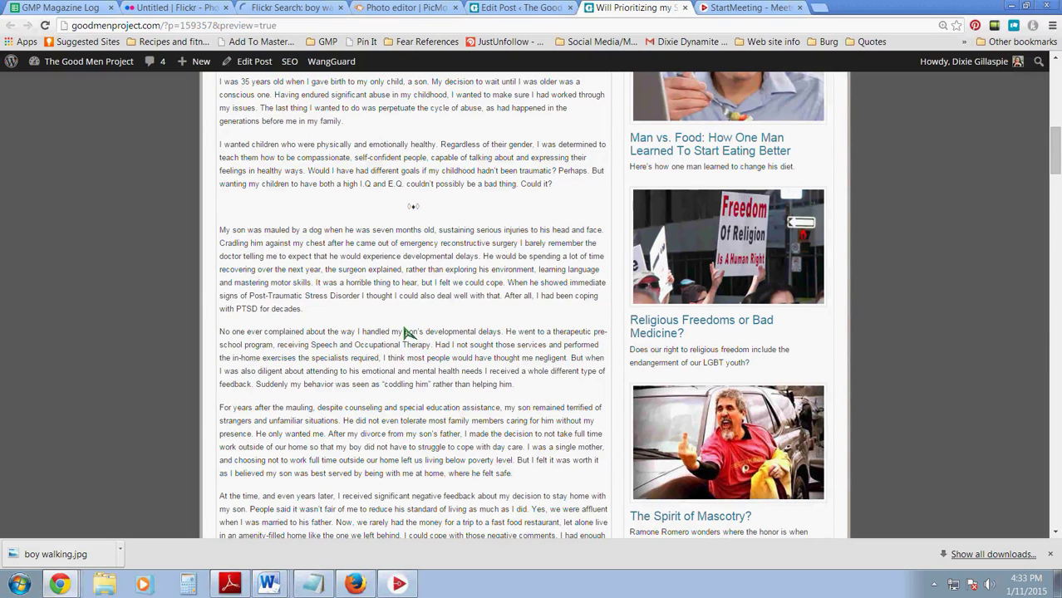
pyautogui.scroll(-1, 492, 318)
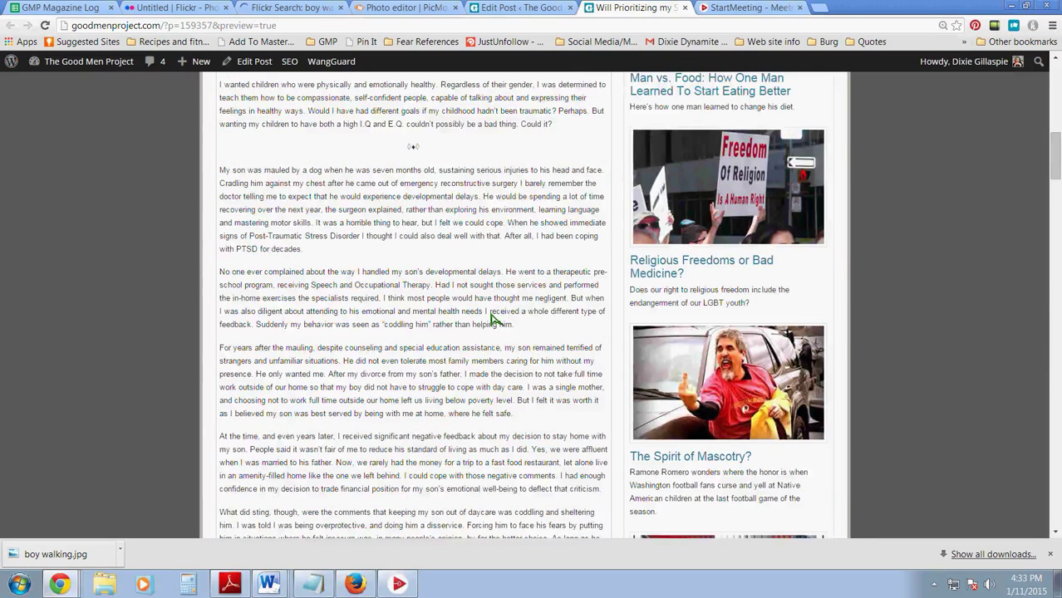
pyautogui.scroll(-2, 492, 318)
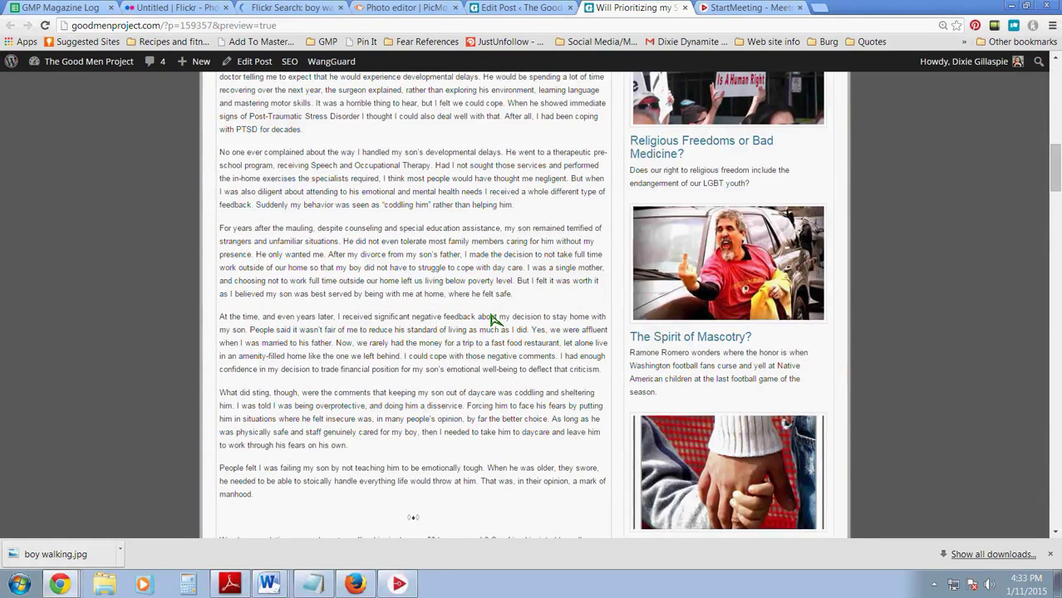
pyautogui.scroll(1, 353, 330)
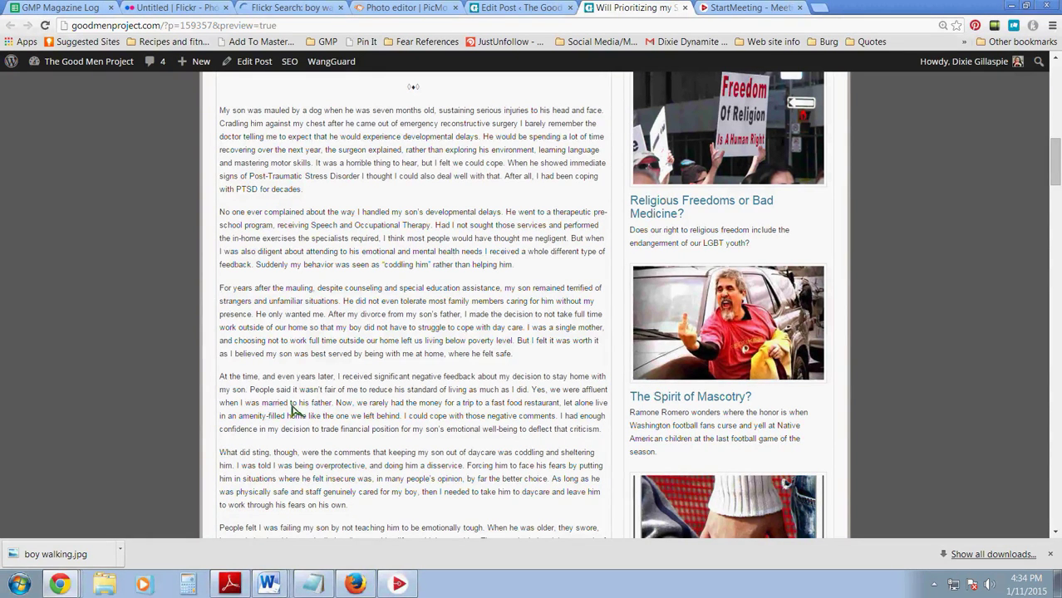
pyautogui.scroll(-1, 368, 417)
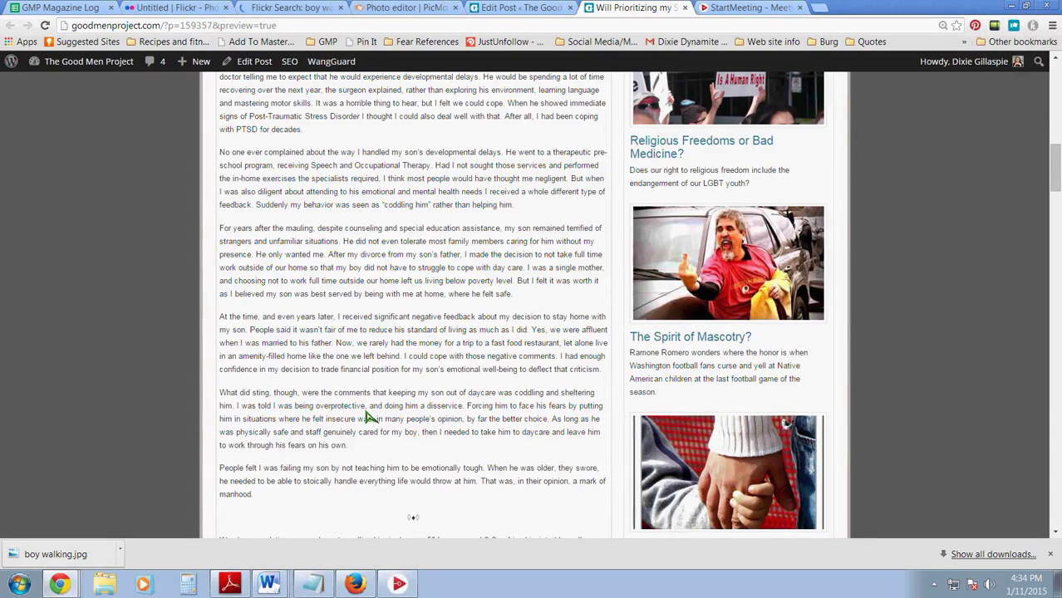
pyautogui.scroll(-1, 415, 415)
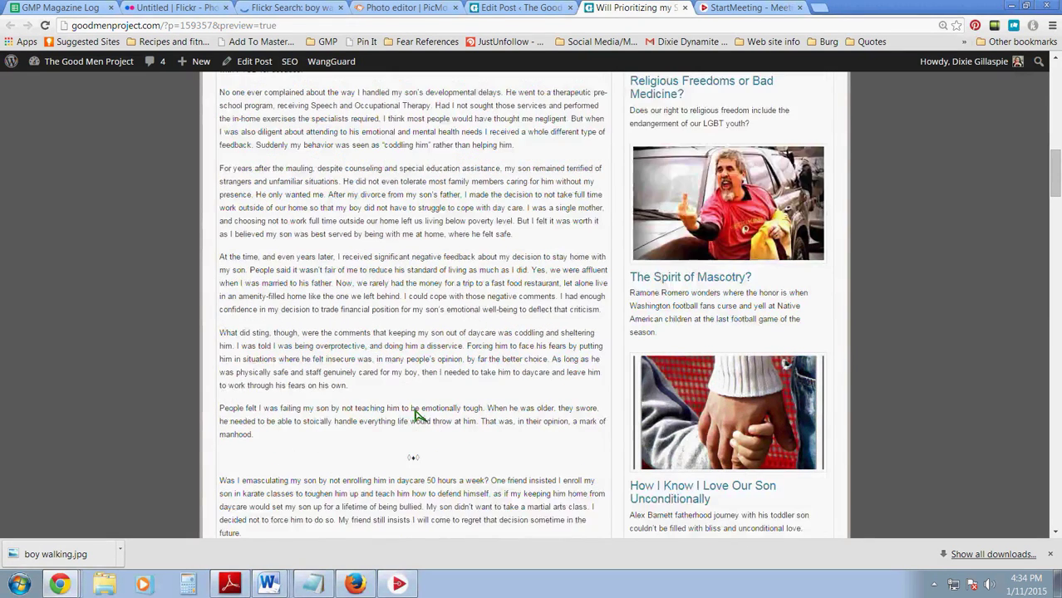
pyautogui.scroll(-2, 417, 415)
pyautogui.scroll(1, 418, 415)
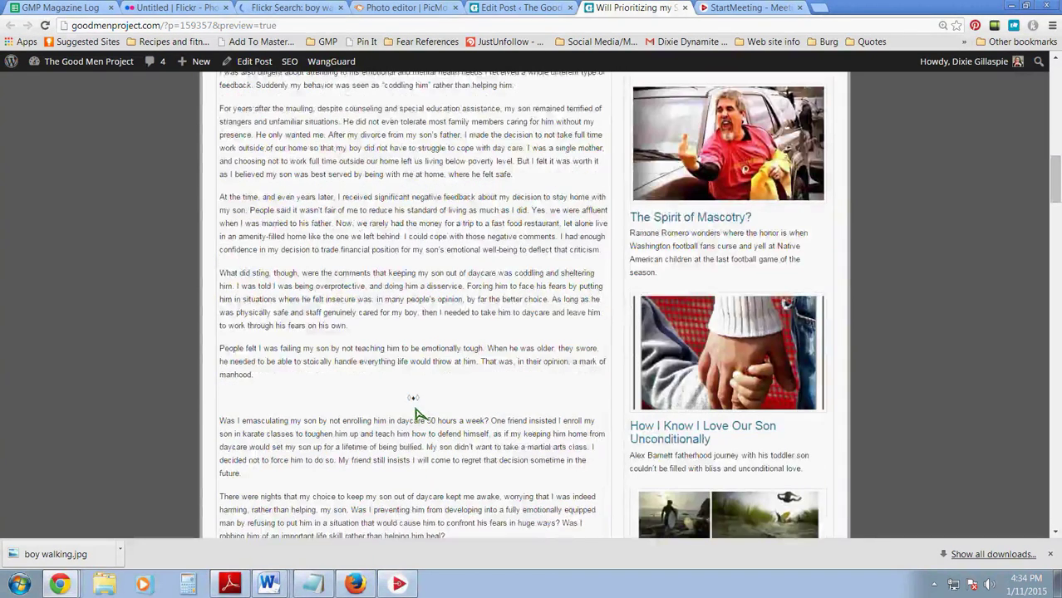
pyautogui.scroll(1, 418, 415)
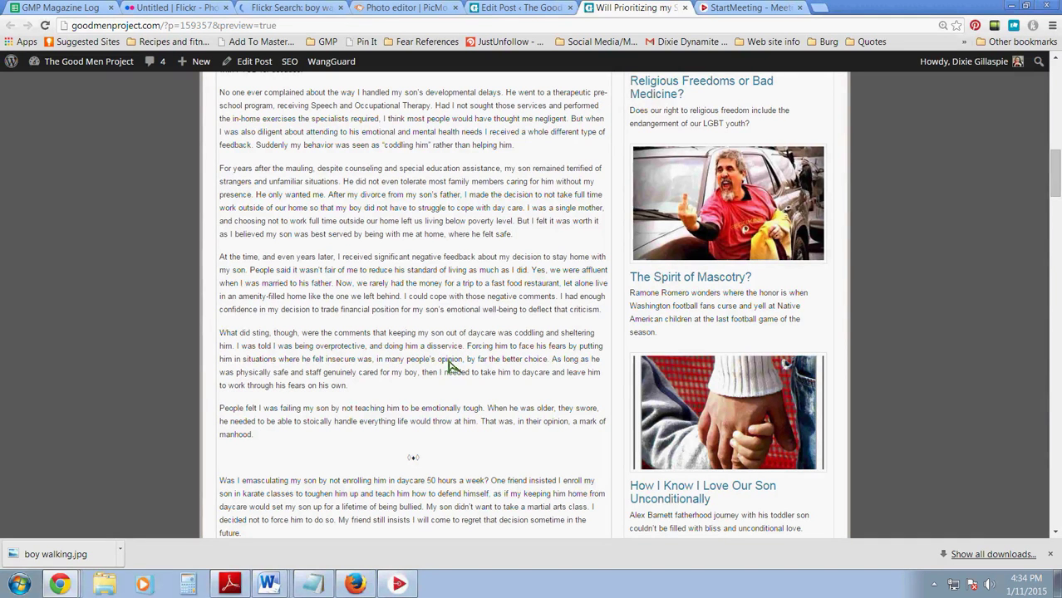
# Step: Insert the copied left pull quote code above the paragraph beginning "At the time, and even years later" in the post's HTML source
pyautogui.click(540, 8)
pyautogui.scroll(-3, 468, 347)
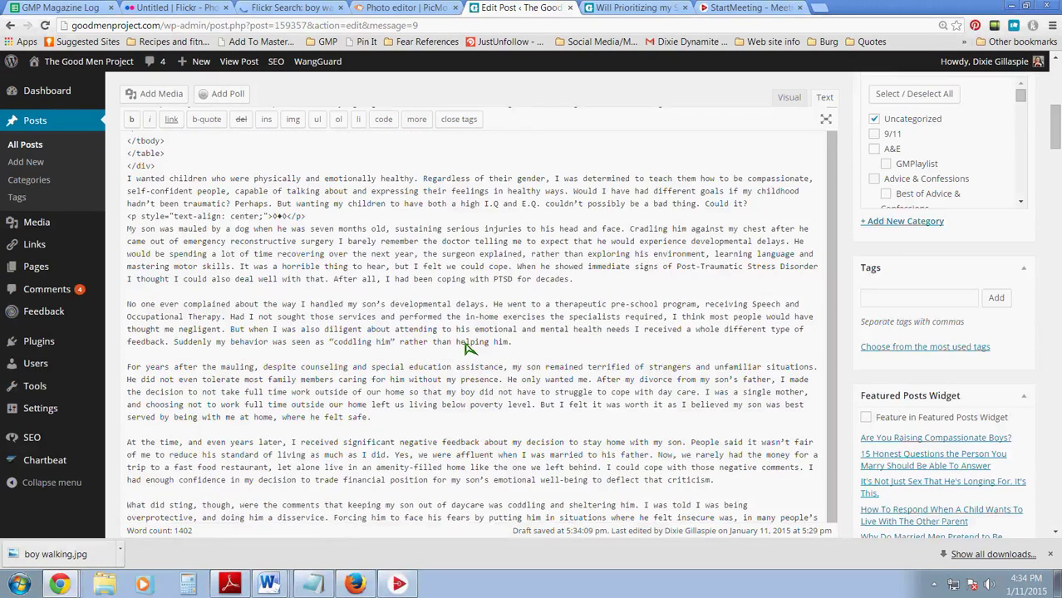
pyautogui.scroll(-2, 468, 347)
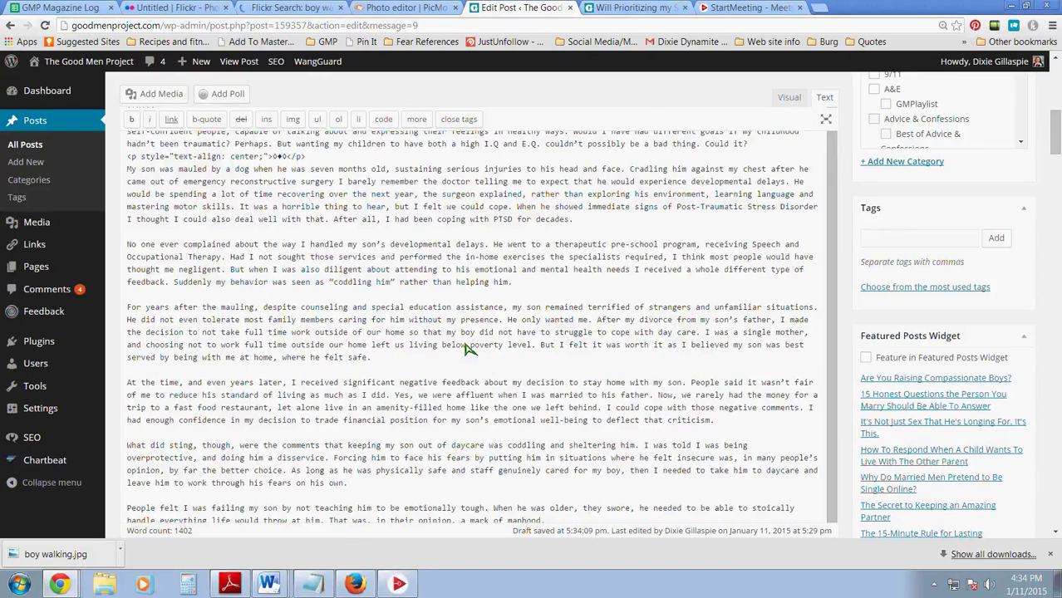
pyautogui.scroll(-2, 468, 347)
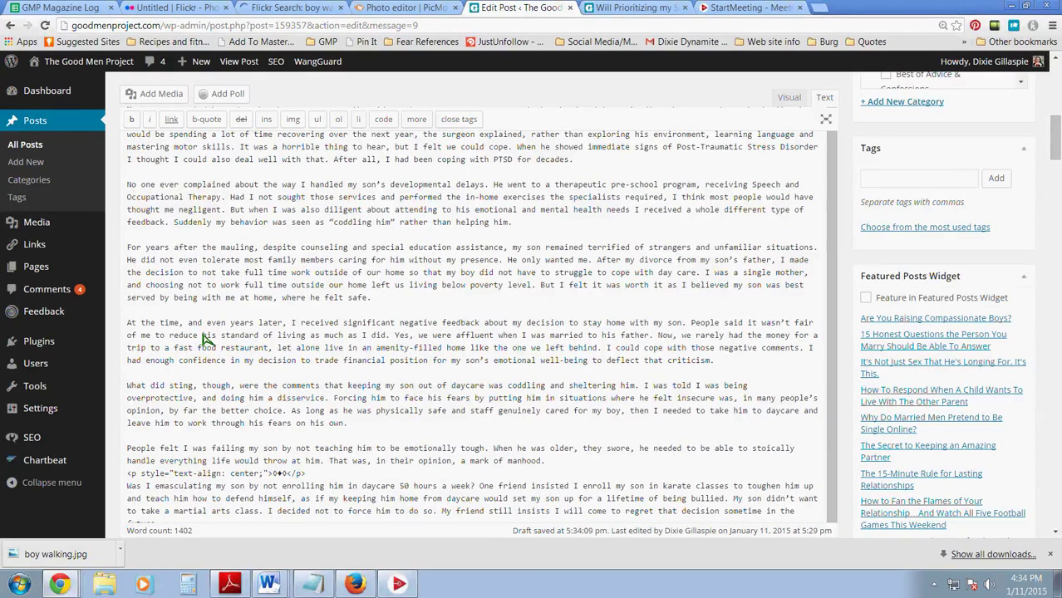
pyautogui.scroll(-4, 206, 341)
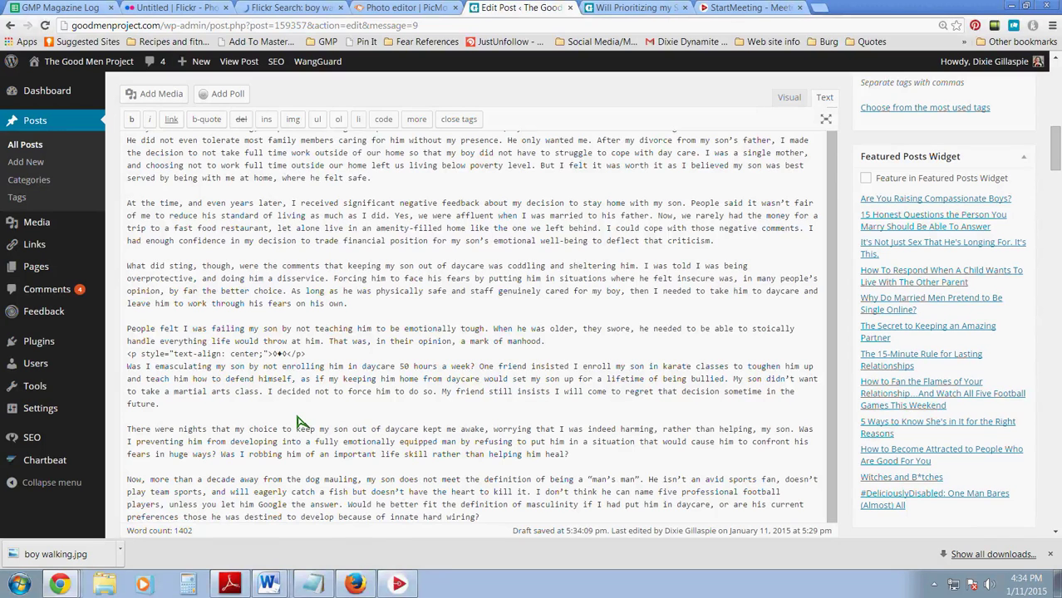
pyautogui.scroll(1, 299, 422)
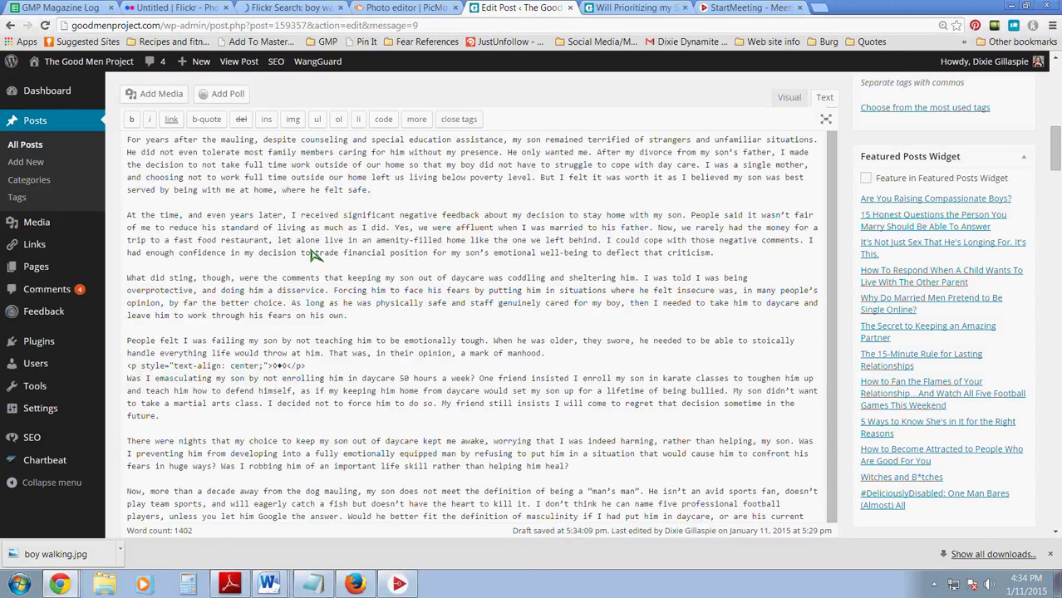
pyautogui.click(616, 8)
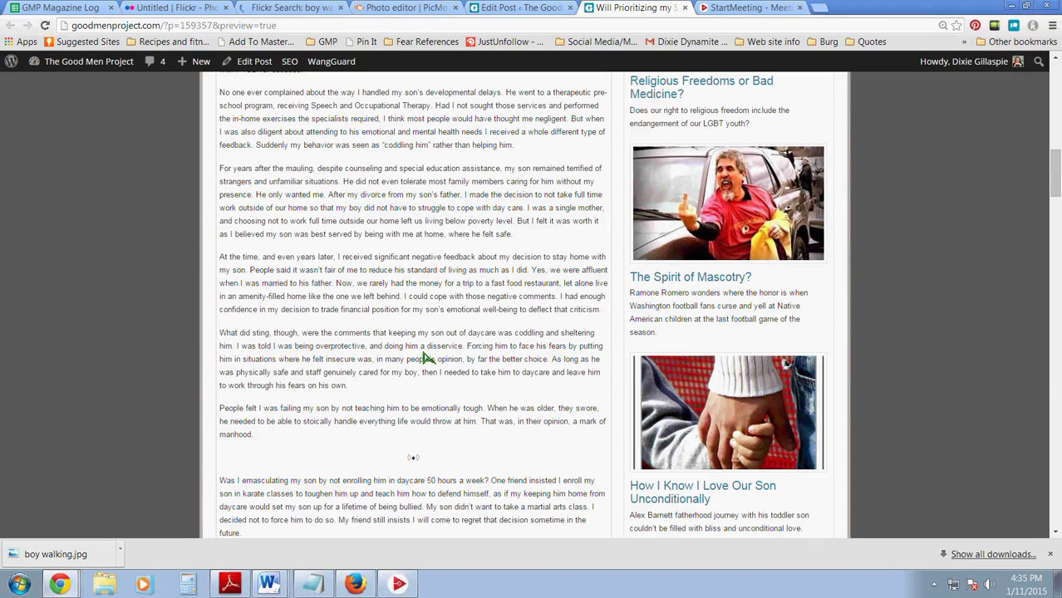
pyautogui.click(515, 10)
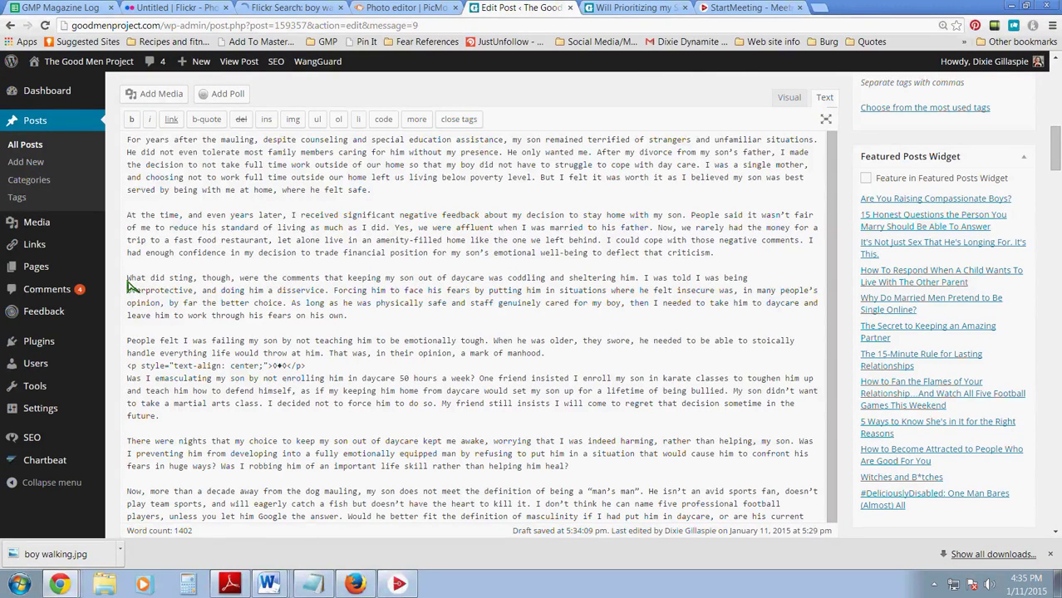
pyautogui.click(129, 217)
pyautogui.write('<div style="border-left: 2px solid; padding-left: 15px; margin: 0px 15px 15px 20px; float: left; clear: both; width: 350px;"> <table width="350" border="0.5" cellpadding="0" align="right"> <tbody> <tr> <td> <div><span style="font-size: 20px; font-family: georgia; color: #307d7e; line-height: 125%;">Replace this sentence with the sentence that you want to be in the pullquote.</span></div></td> </tr> </tbody> </table> </div>')
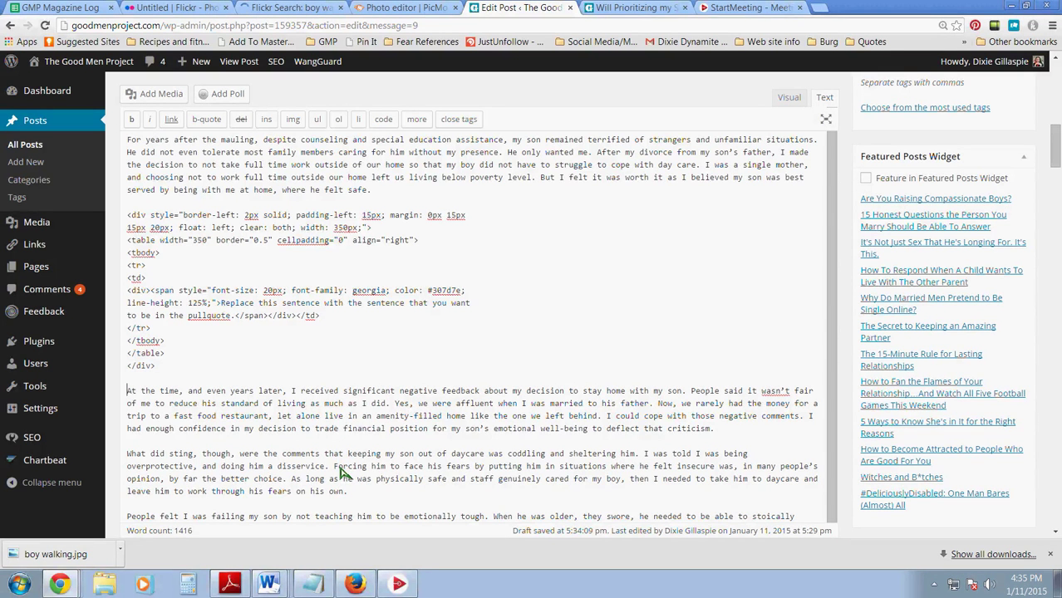
# Step: Replace the left pull quote's placeholder with a copy of the sentence from "Forcing him to face his fears" through "by far the better choice."
pyautogui.moveTo(333, 468); pyautogui.dragTo(293, 486)
pyautogui.hotkey('ctrl', 'c')
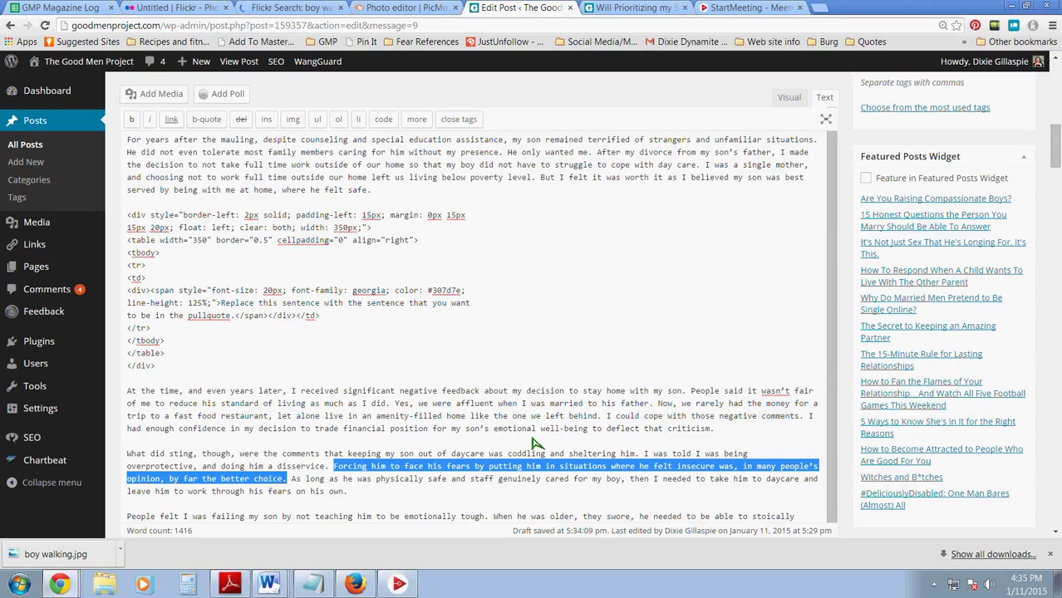
pyautogui.click(222, 309)
pyautogui.moveTo(223, 309); pyautogui.dragTo(238, 320)
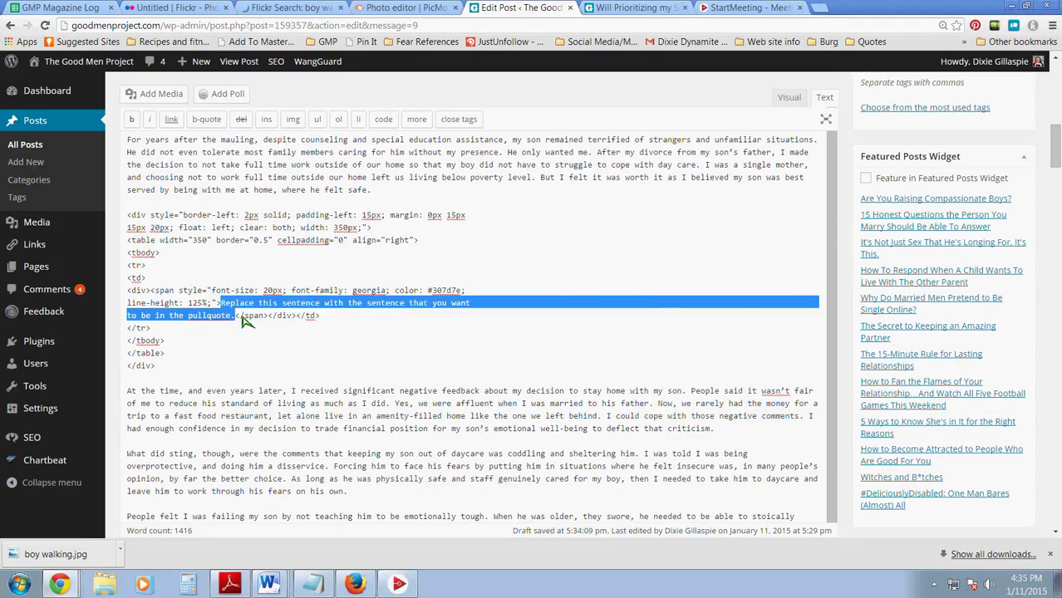
pyautogui.hotkey('ctrl', 'v')
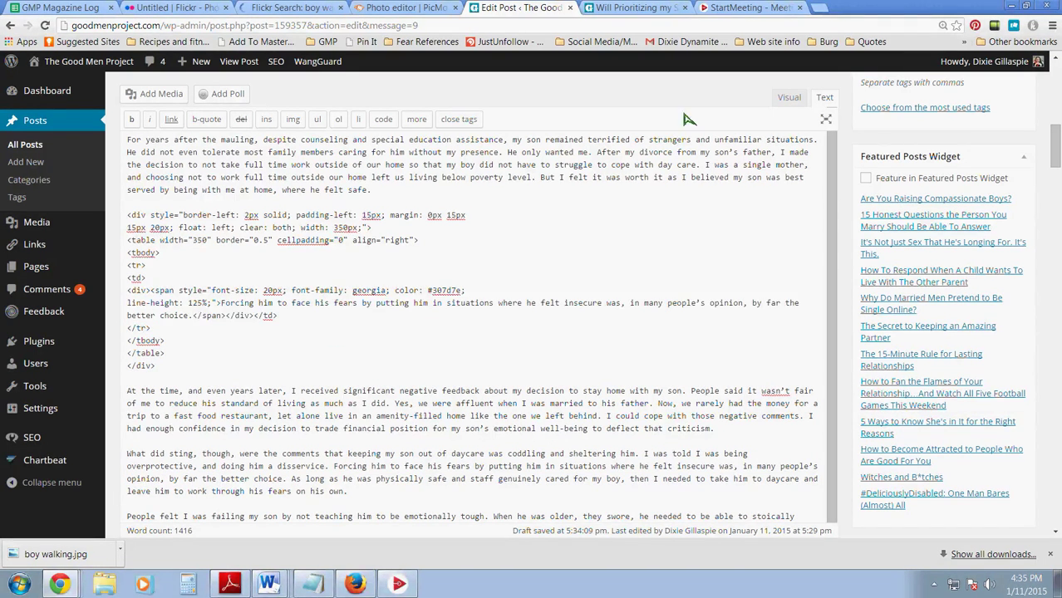
# Step: Check the left pull quote in the post's visual view and update the scheduled post
pyautogui.click(787, 98)
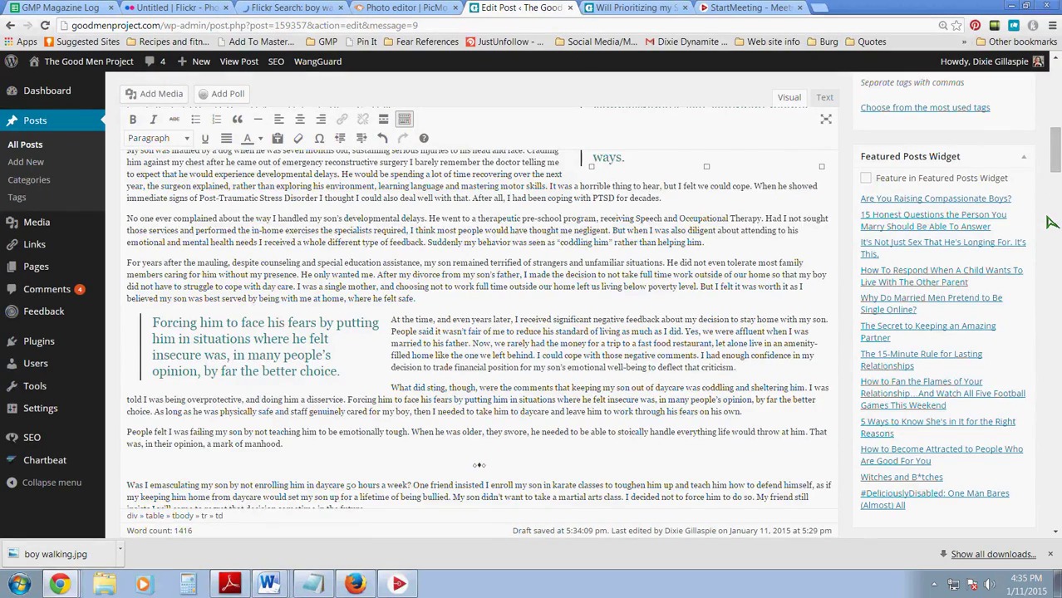
pyautogui.scroll(5, 1005, 220)
pyautogui.scroll(3, 1003, 219)
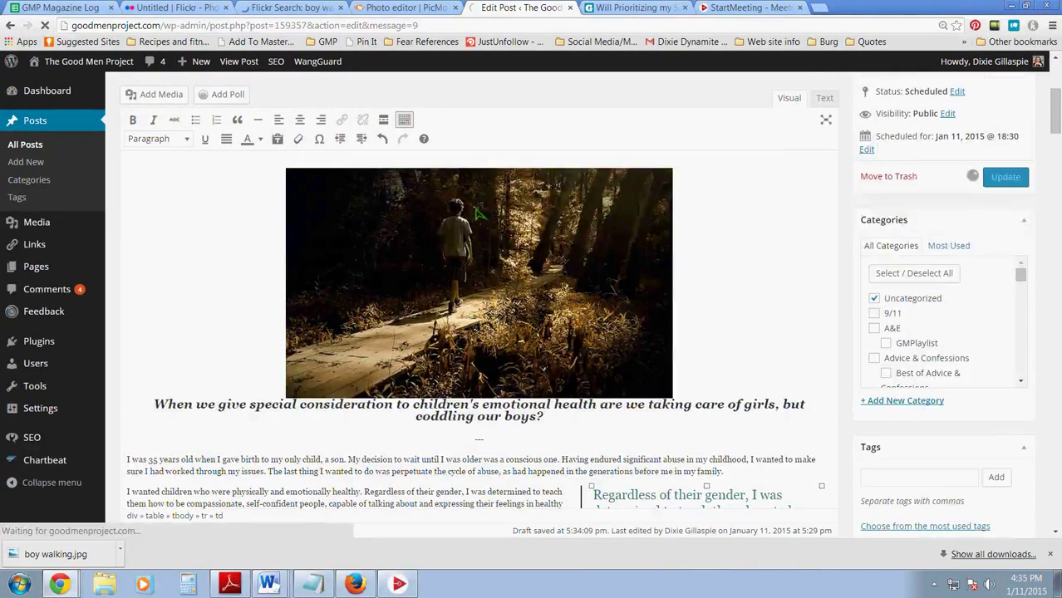
# Step: Reload the article's preview page and check all three pull quotes down to the photo credit
pyautogui.click(632, 8)
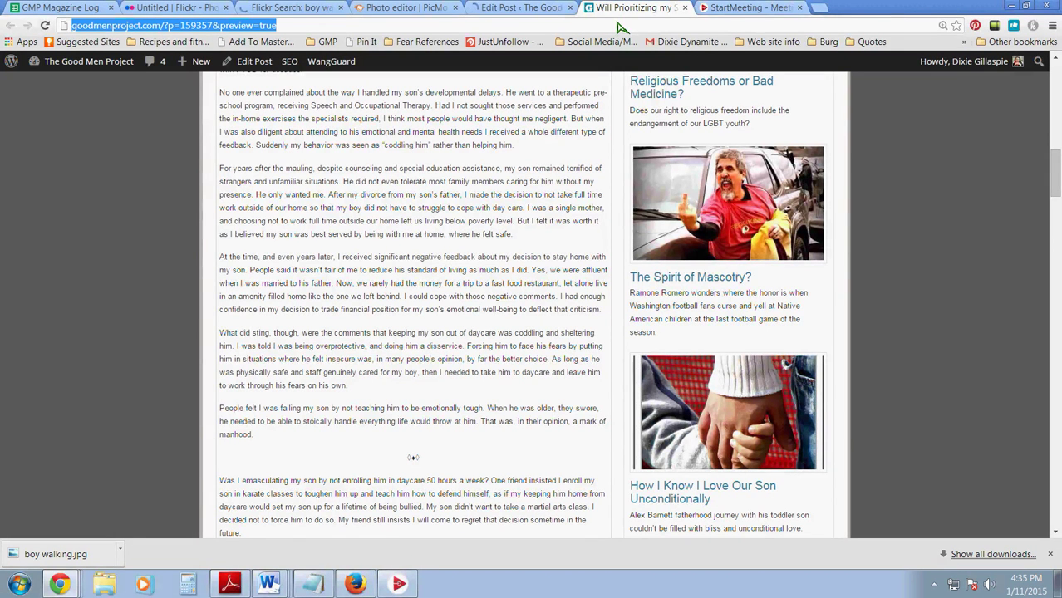
pyautogui.click(464, 26)
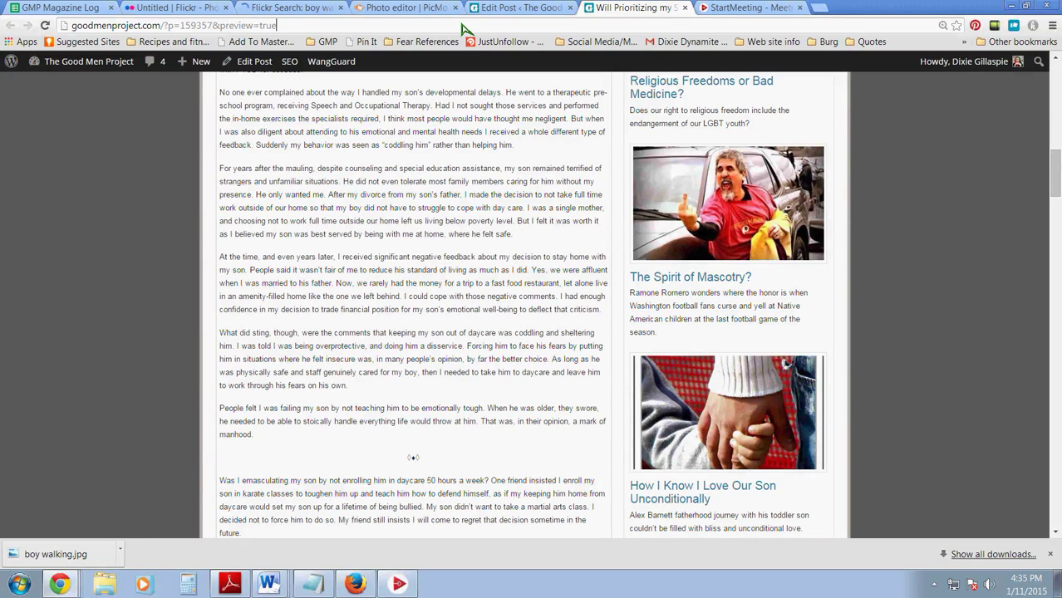
pyautogui.press('Return')
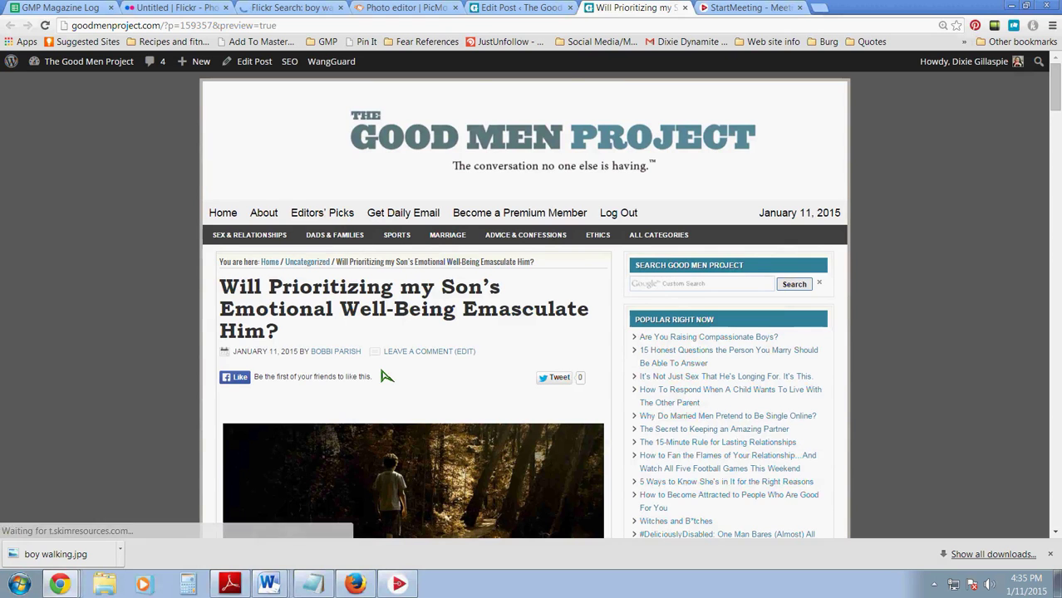
pyautogui.scroll(-1, 385, 376)
pyautogui.scroll(-5, 384, 376)
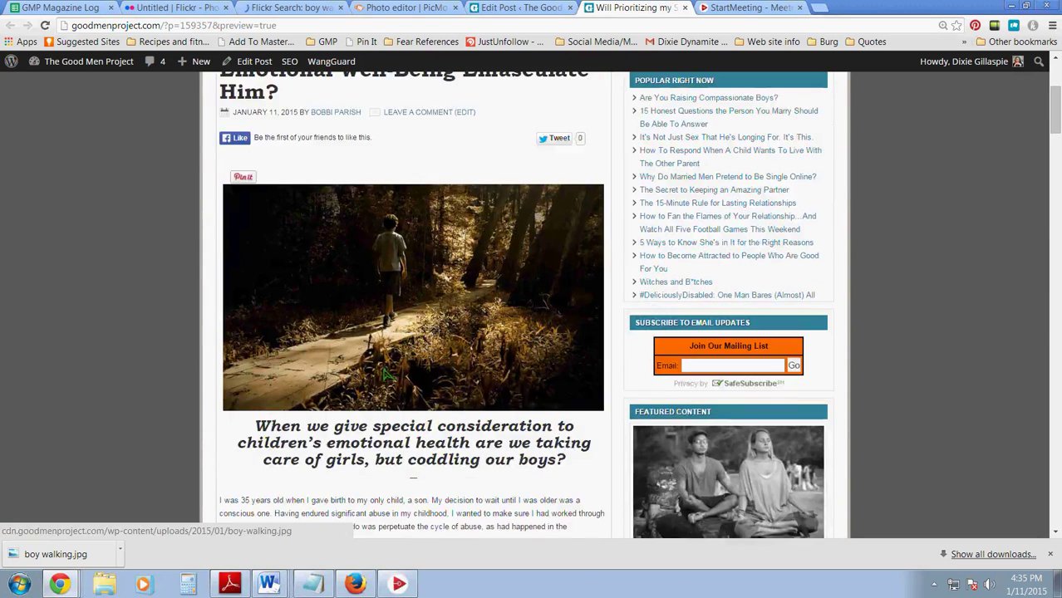
pyautogui.scroll(-5, 552, 363)
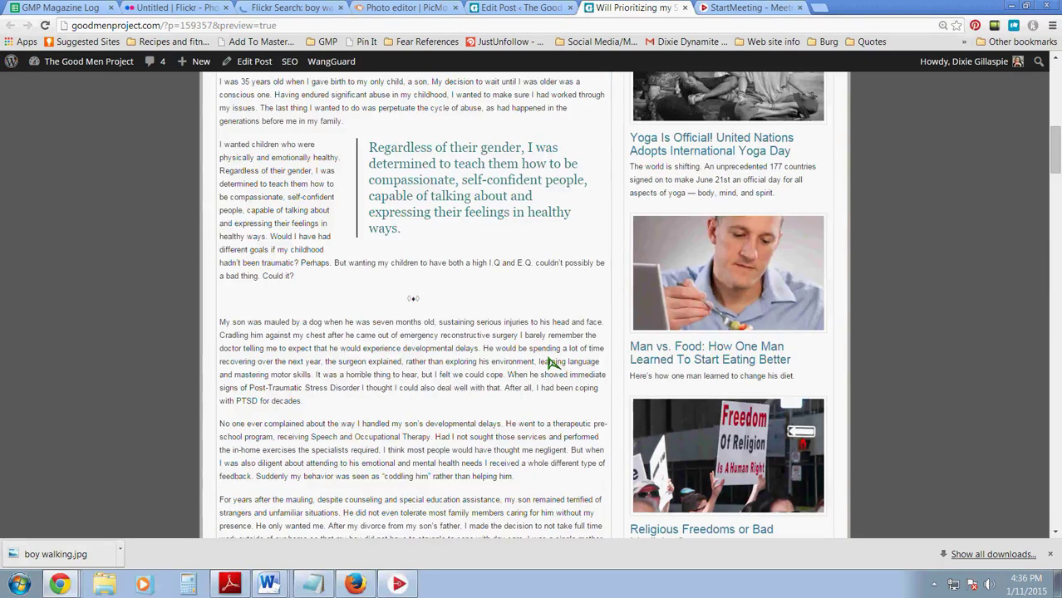
pyautogui.scroll(-5, 552, 363)
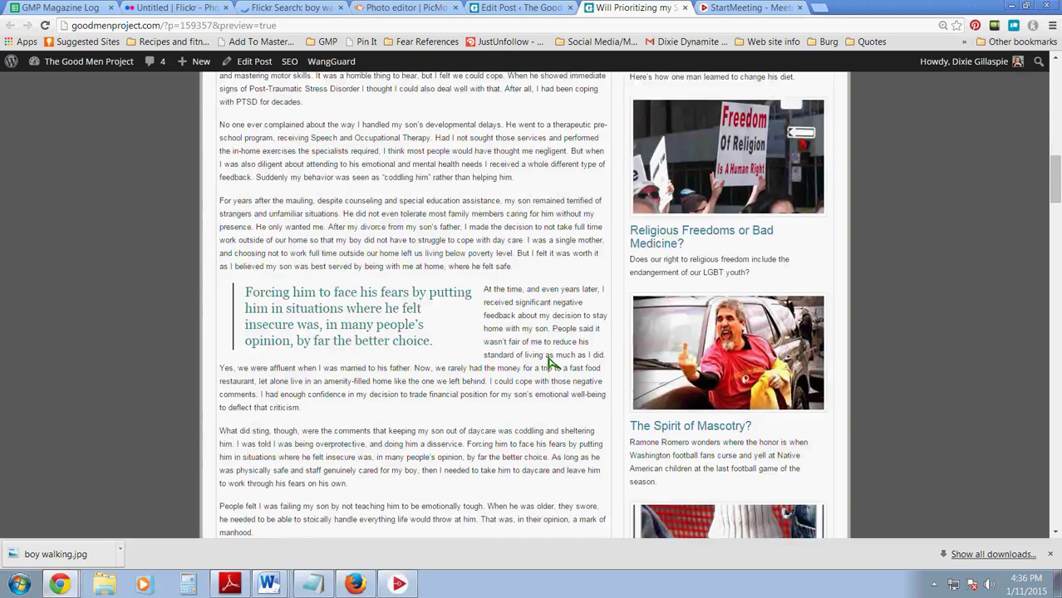
pyautogui.scroll(-10, 552, 363)
pyautogui.scroll(-1, 548, 363)
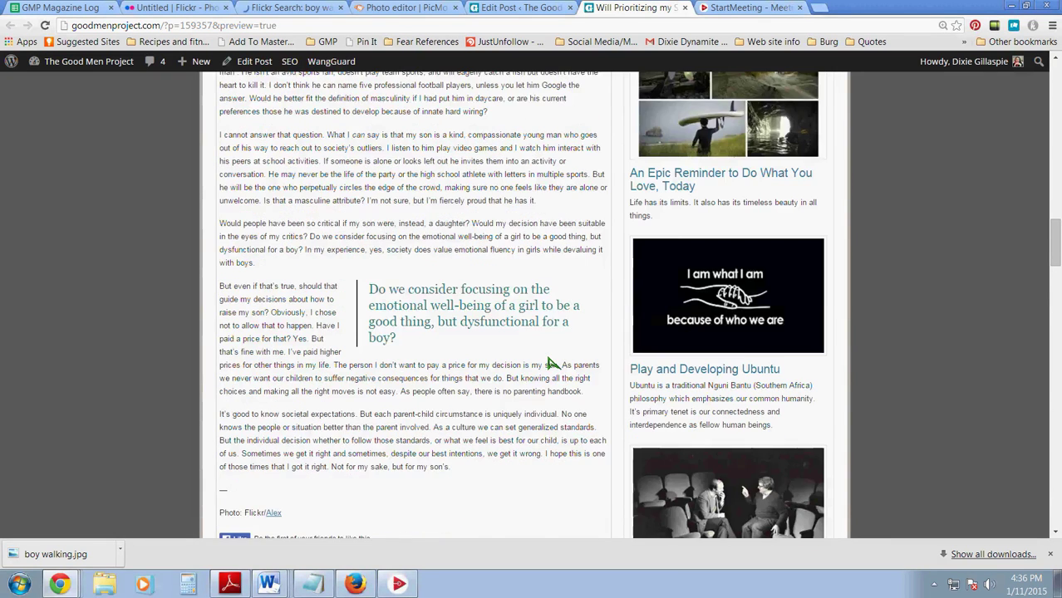
pyautogui.scroll(-1, 548, 363)
# Step: Review the spacing and alternating alignment of the pull quotes and section dividers across the whole previewed article
pyautogui.scroll(4, 419, 338)
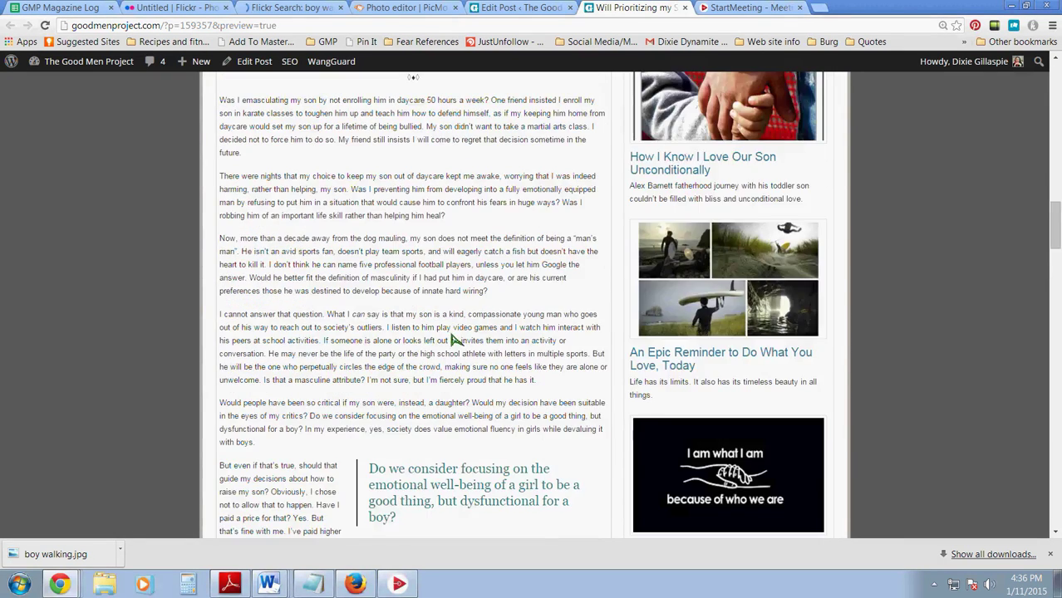
pyautogui.scroll(10, 461, 334)
pyautogui.scroll(-2, 398, 439)
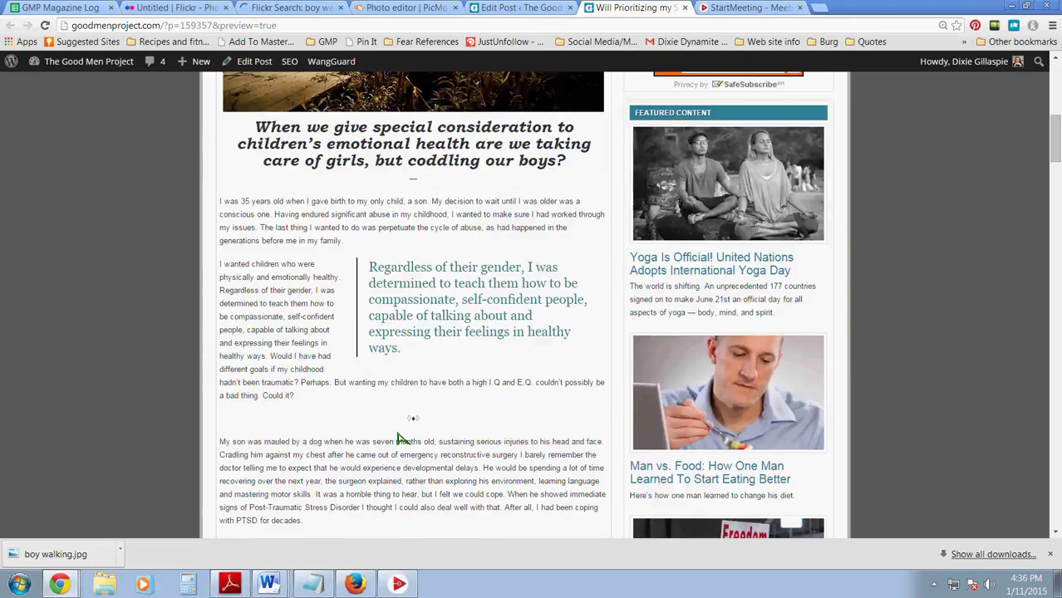
pyautogui.scroll(-1, 398, 439)
pyautogui.scroll(-4, 496, 436)
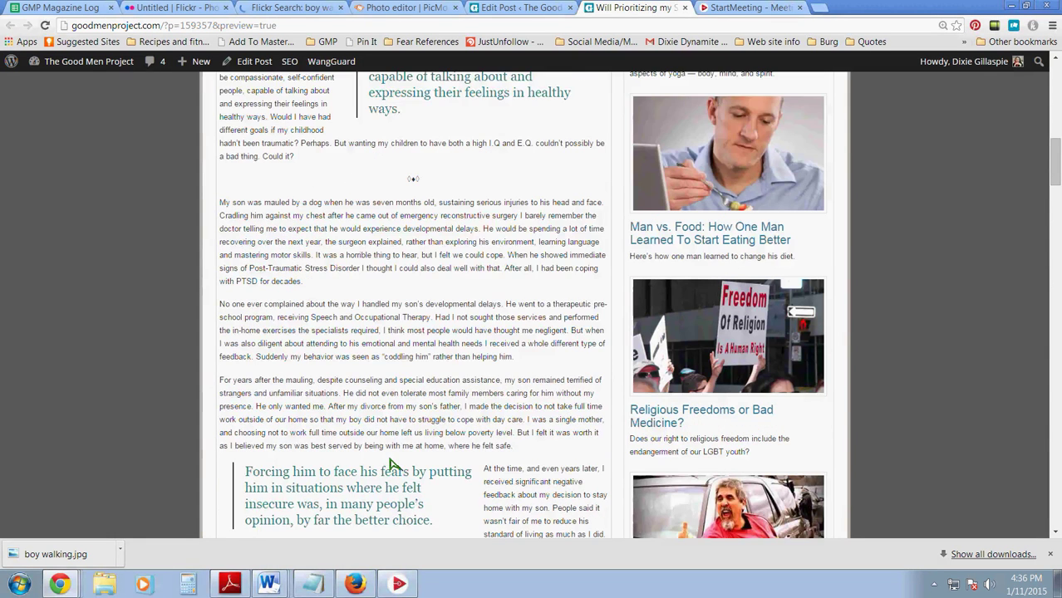
pyautogui.scroll(-1, 378, 460)
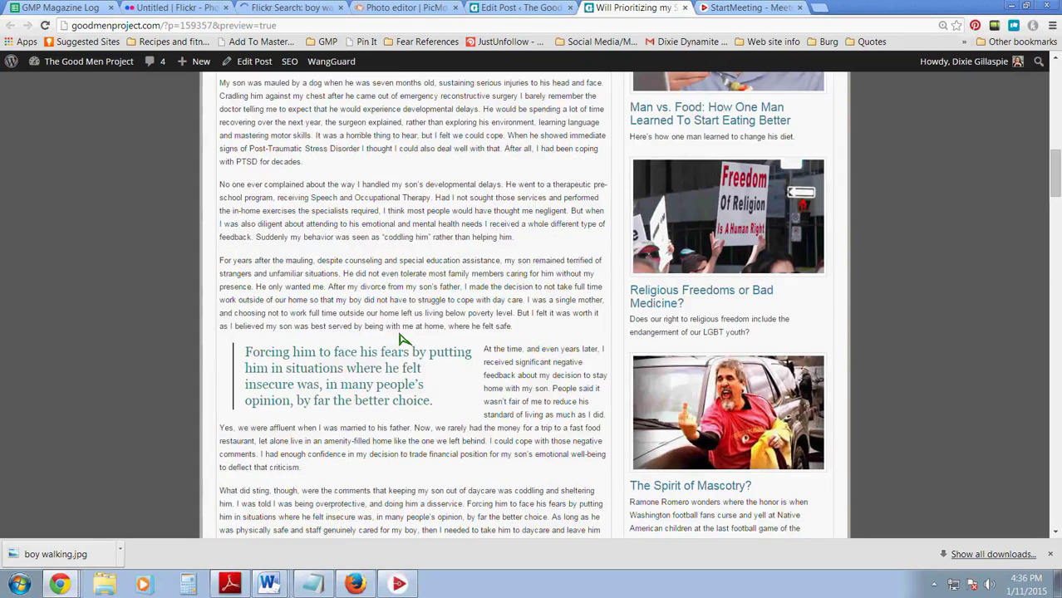
pyautogui.scroll(-8, 402, 337)
pyautogui.scroll(-1, 402, 337)
pyautogui.scroll(3, 403, 339)
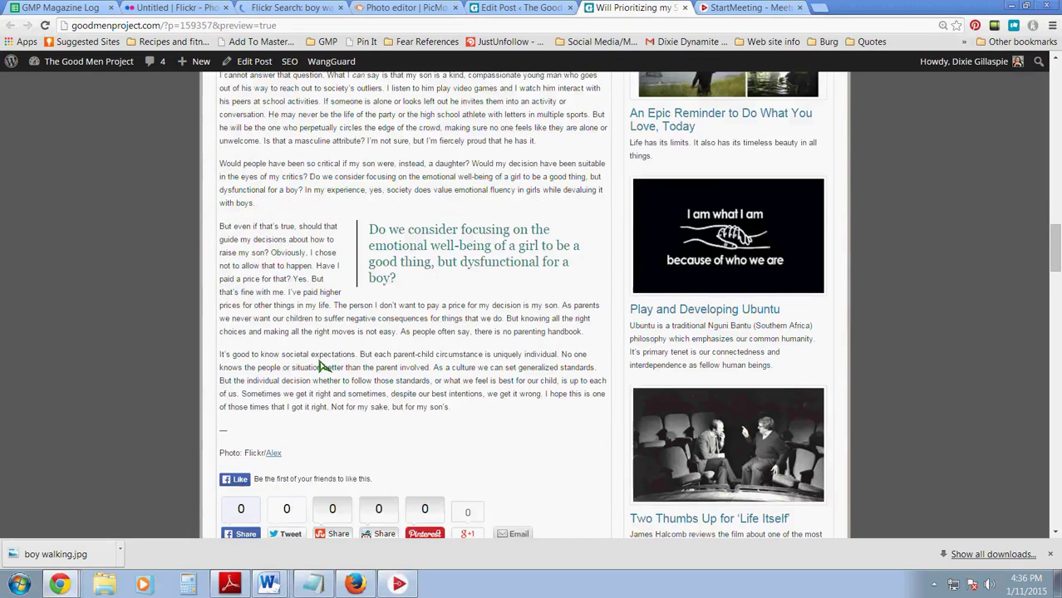
pyautogui.scroll(5, 322, 363)
pyautogui.scroll(2, 365, 363)
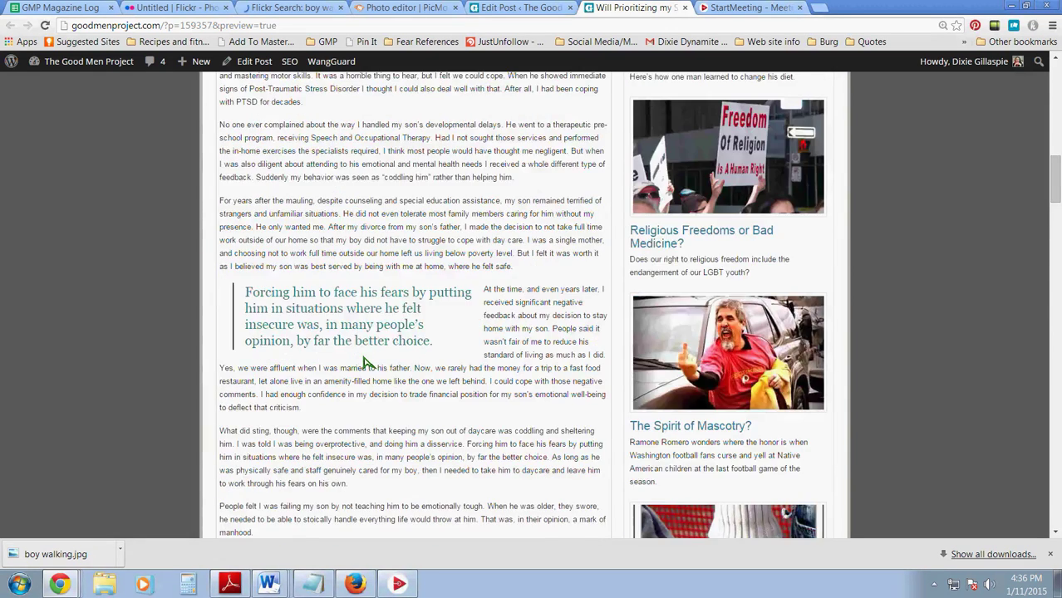
pyautogui.scroll(10, 366, 363)
pyautogui.scroll(2, 524, 307)
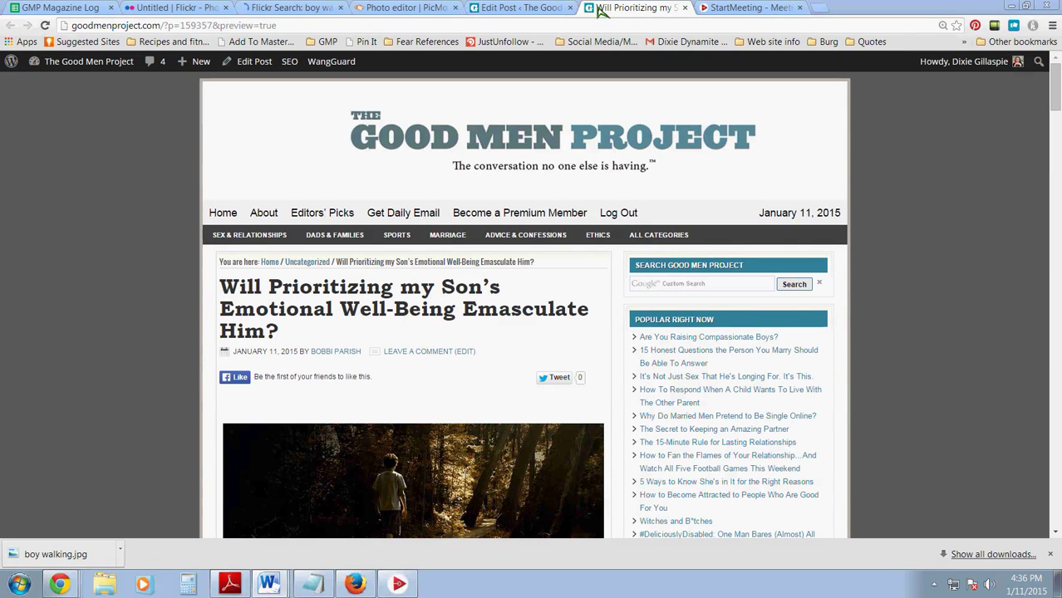
# Step: Add the line "Originally published Huff Po" below the article's last paragraph, above the photo credit's divider, in the post editor
pyautogui.click(535, 8)
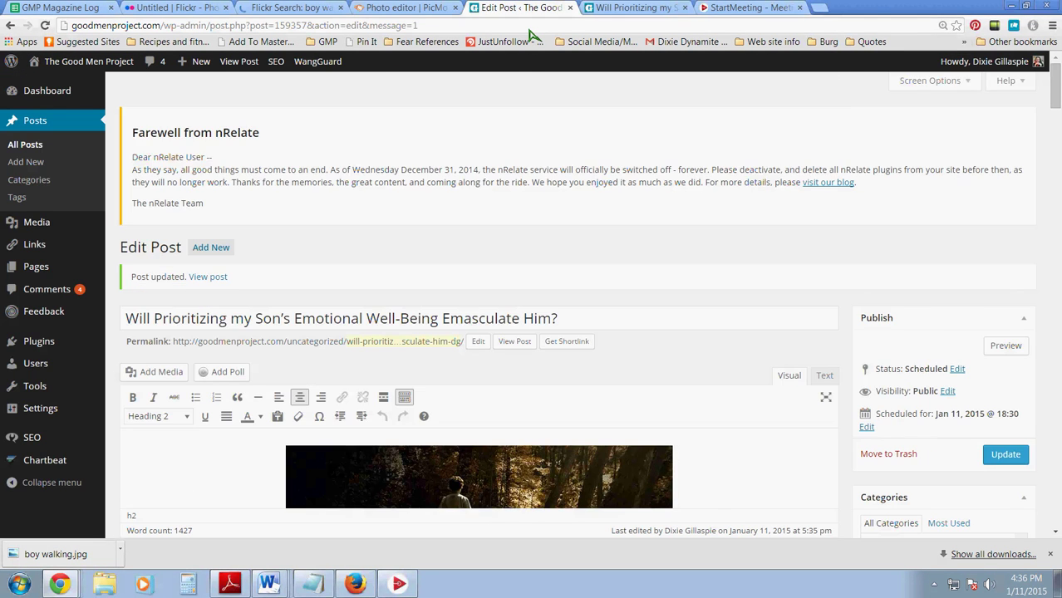
pyautogui.scroll(-10, 494, 296)
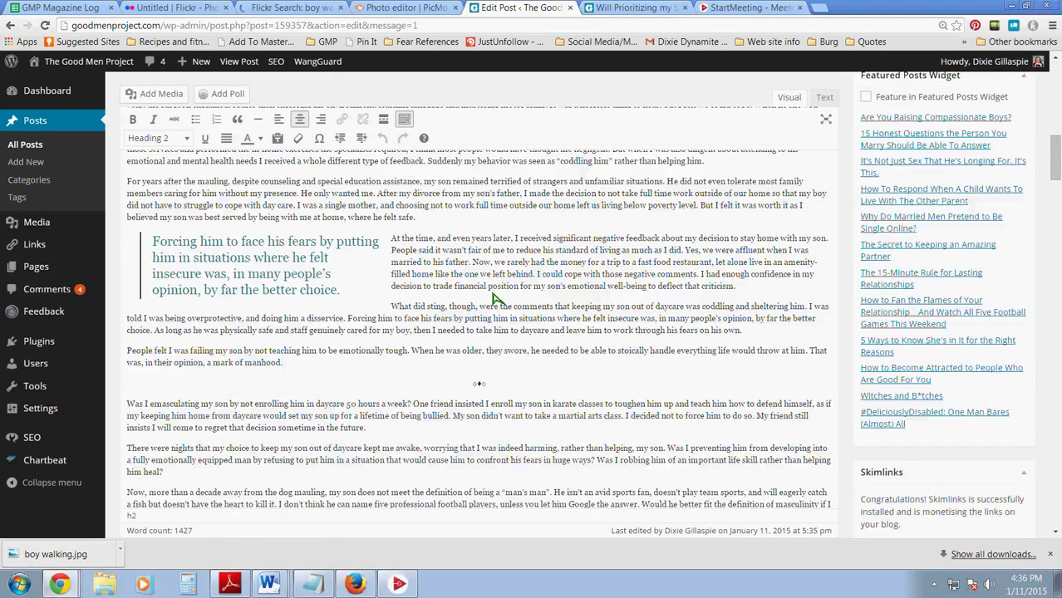
pyautogui.scroll(-5, 493, 297)
pyautogui.scroll(-3, 208, 327)
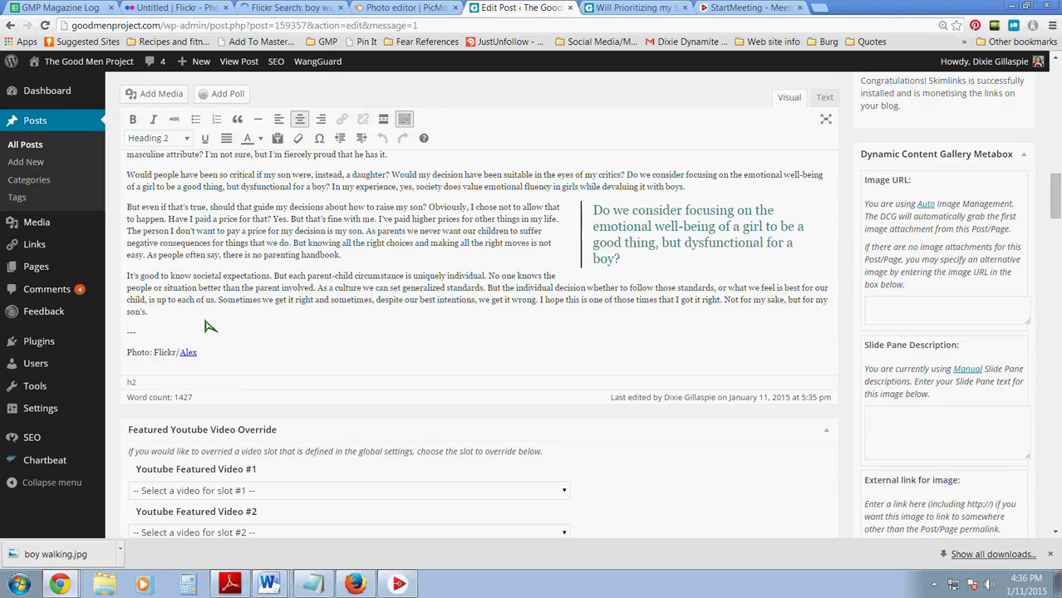
pyautogui.click(208, 323)
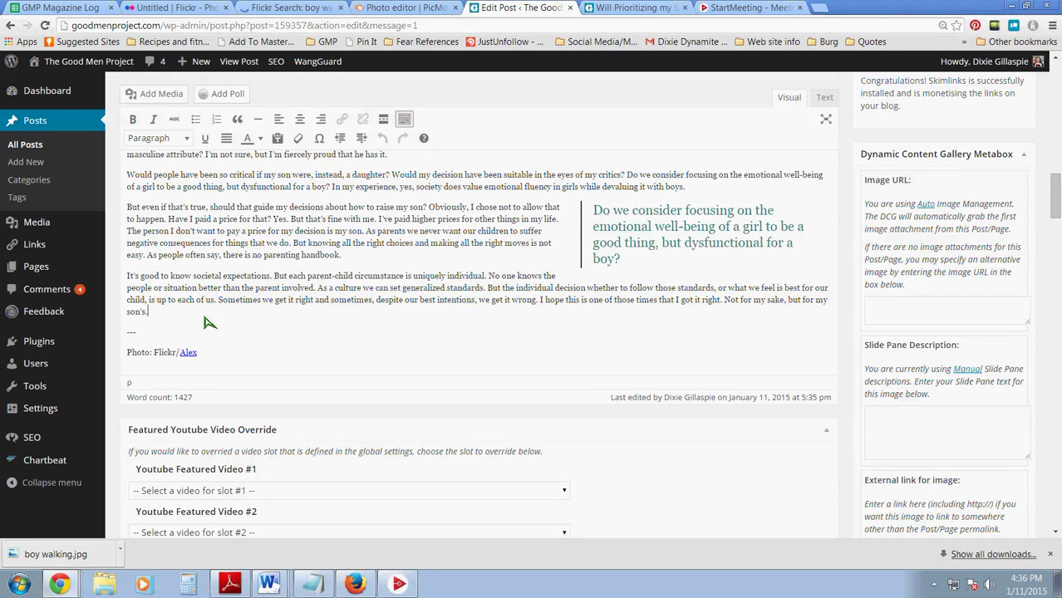
pyautogui.press('Return')
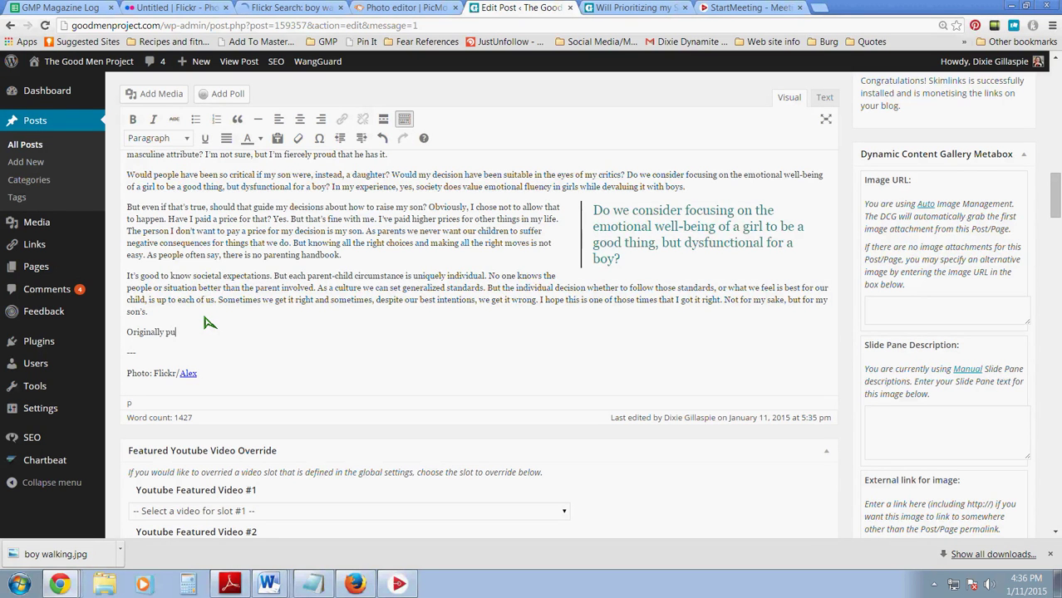
pyautogui.write('Originally pubishing')
pyautogui.press('BackSpace')
pyautogui.press('BackSpace')
pyautogui.press('BackSpace')
pyautogui.press('BackSpace')
pyautogui.press('BackSpace')
pyautogui.press('BackSpace')
# Step: Link the words "Huff Po" in the credit line to the StartMeeting page's address as a stand-in, opening in a new window/tab
pyautogui.moveTo(243, 333); pyautogui.dragTo(208, 331)
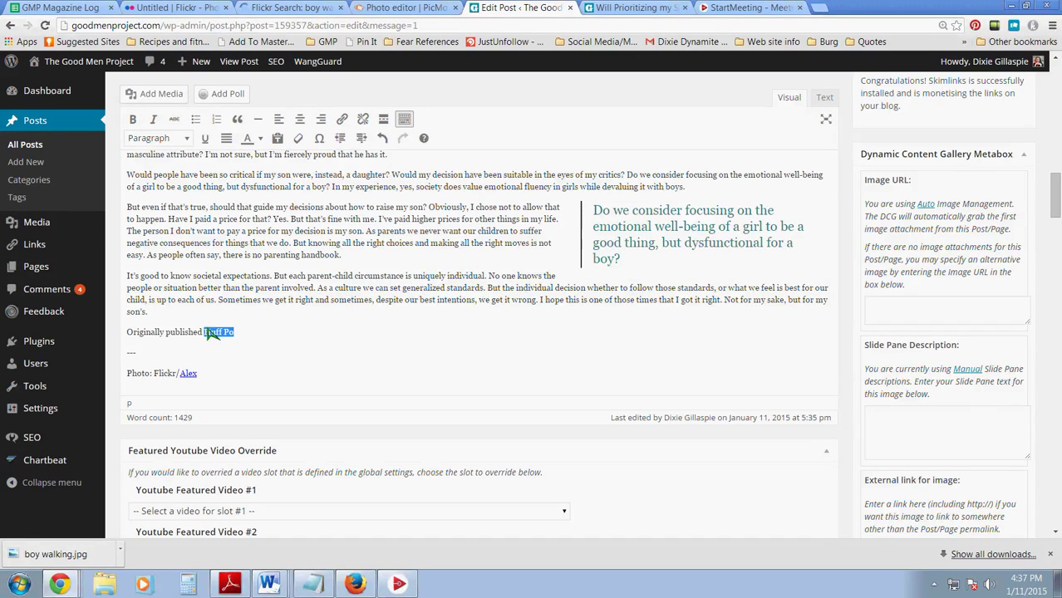
pyautogui.click(343, 122)
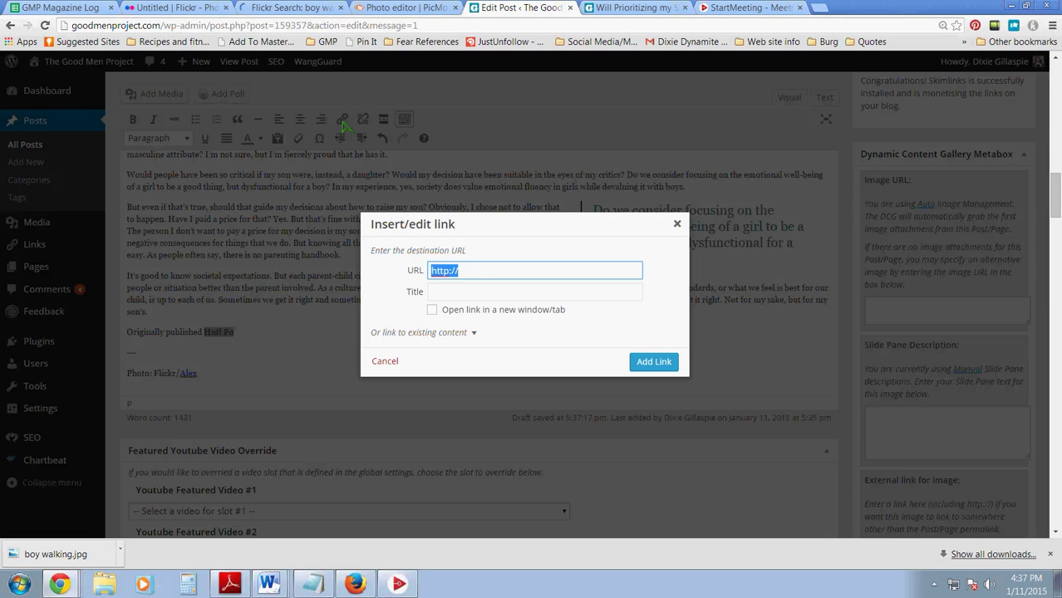
pyautogui.click(470, 273)
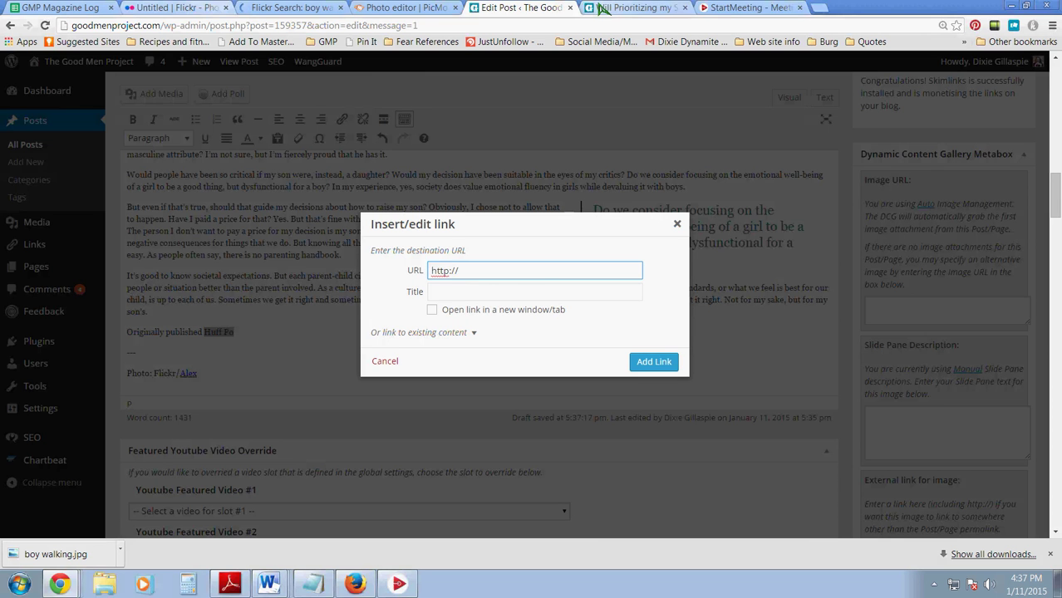
pyautogui.click(747, 7)
pyautogui.click(673, 26)
pyautogui.hotkey('ctrl', 'c')
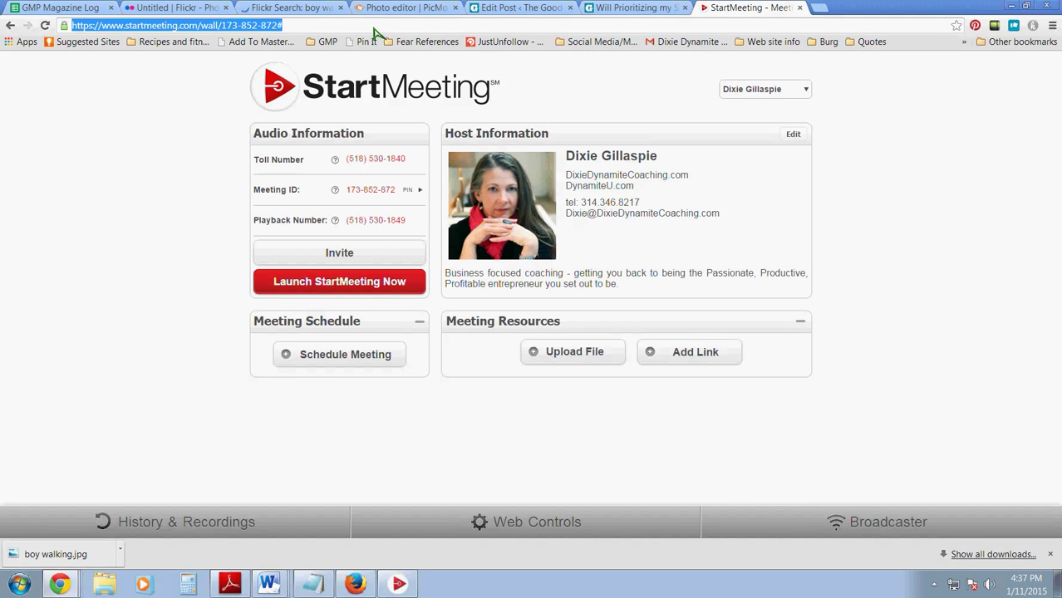
pyautogui.click(295, 8)
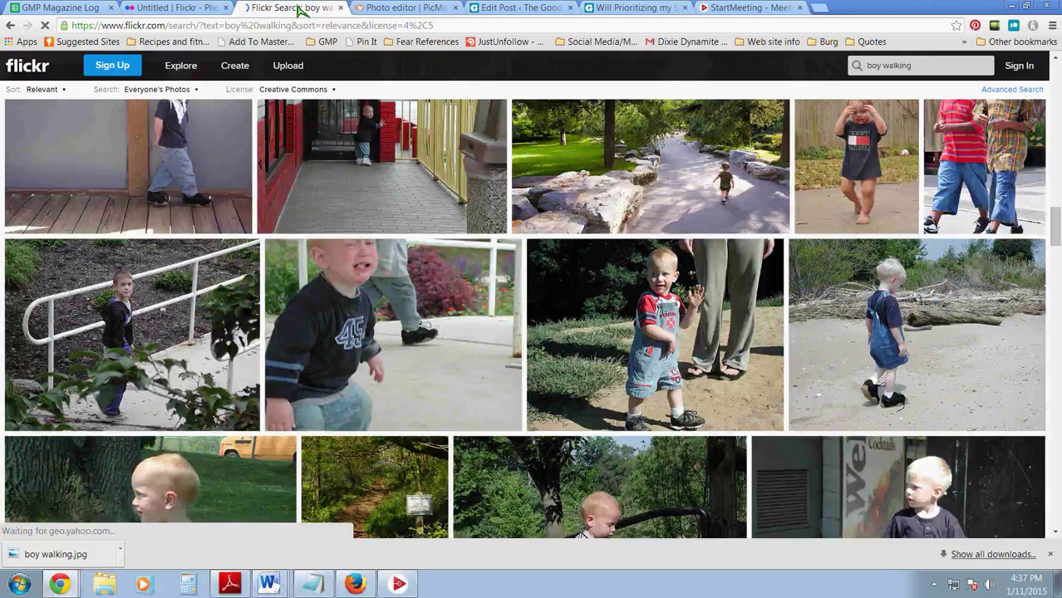
pyautogui.click(521, 7)
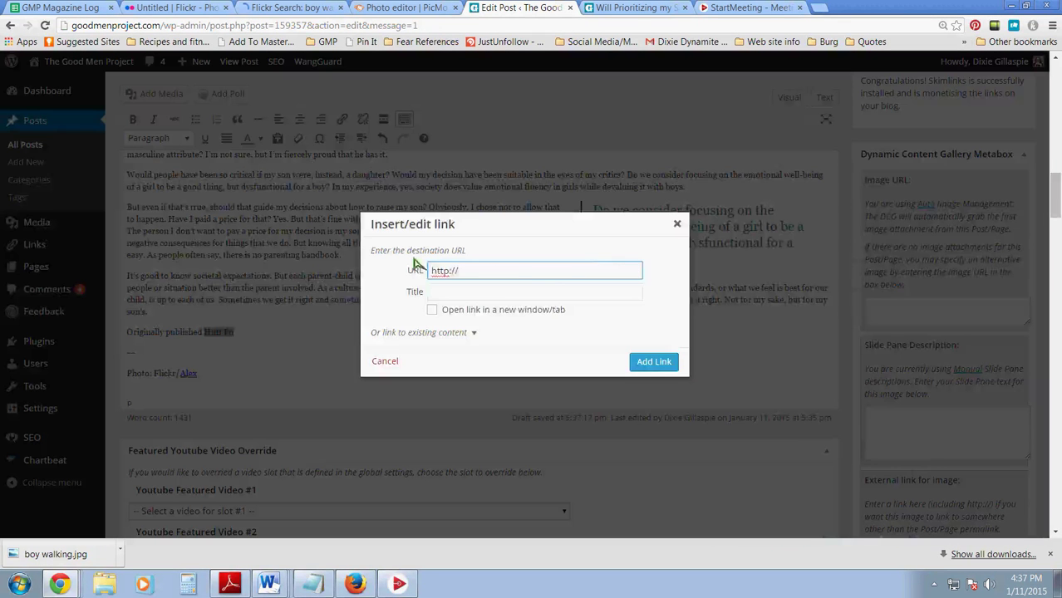
pyautogui.hotkey('ctrl', 'v')
pyautogui.click(442, 297)
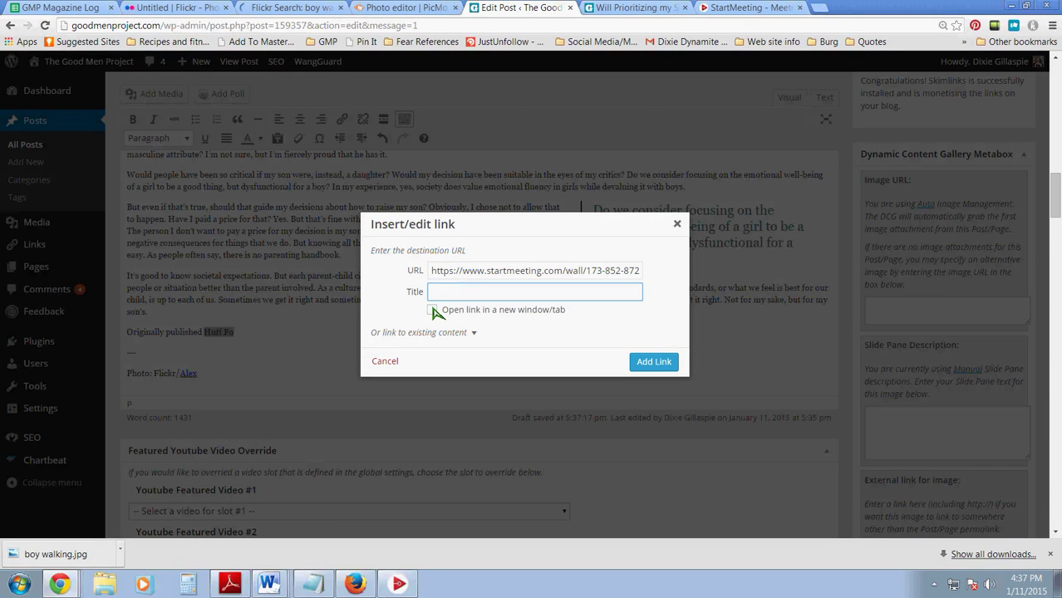
pyautogui.click(433, 311)
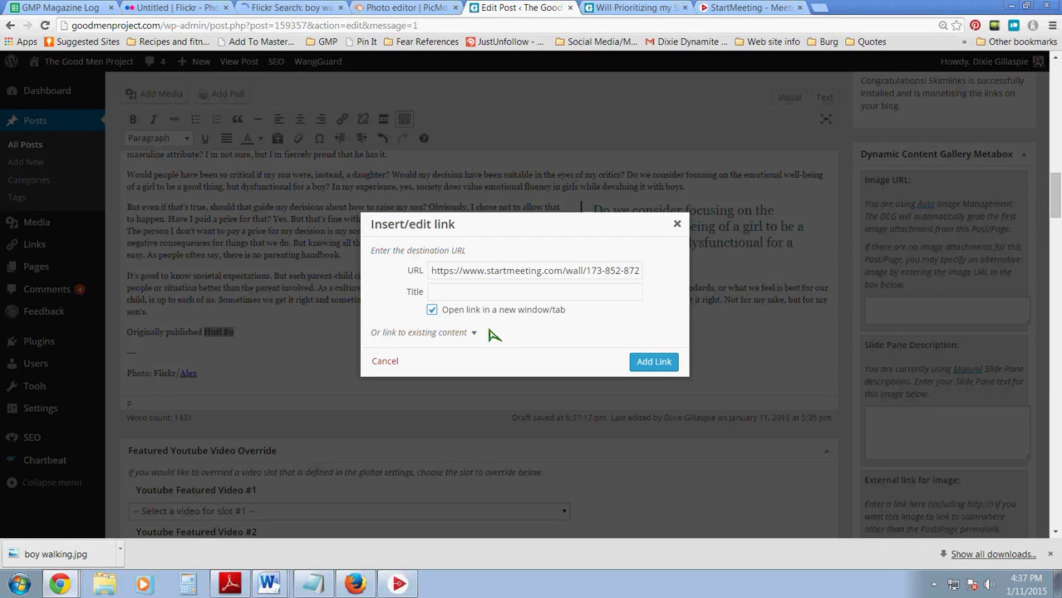
pyautogui.click(648, 362)
# Step: Delete the "Originally published Huff Po" line and its empty paragraph below the article's last paragraph
pyautogui.moveTo(235, 333); pyautogui.dragTo(126, 341)
pyautogui.press('Delete')
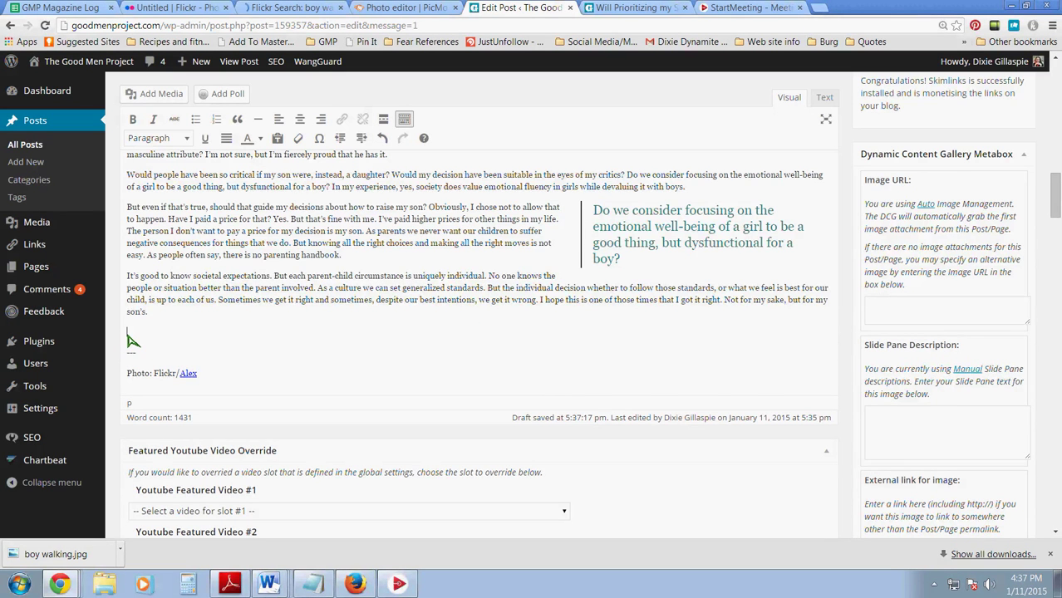
pyautogui.press('BackSpace')
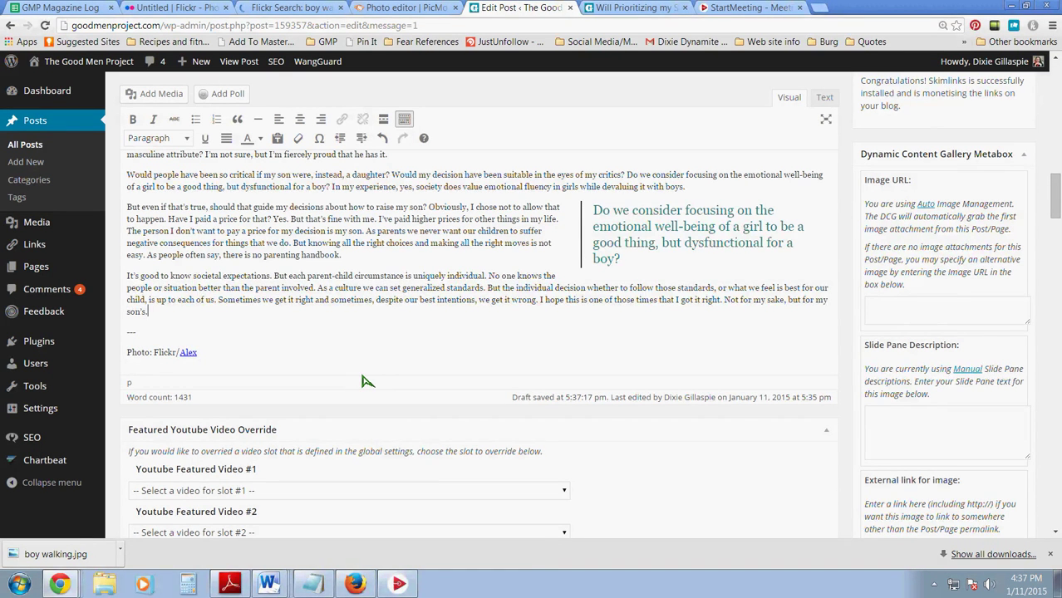
pyautogui.scroll(1, 363, 381)
pyautogui.scroll(1, 366, 380)
pyautogui.scroll(-1, 363, 380)
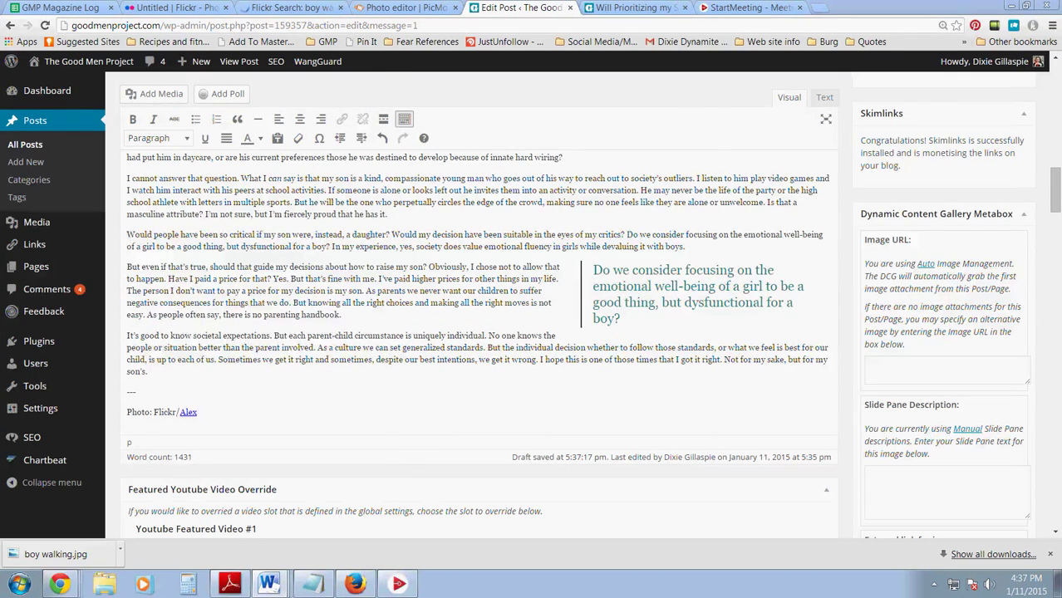
# Step: Switch to CODE.docx in Word and find the SUBSCRIBE section with the newsletter sign-up lines
pyautogui.hotkey('alt', 'Tab')
pyautogui.moveTo(208, 67); pyautogui.dragTo(476, 7)
pyautogui.press('super+Up')
pyautogui.scroll(-15, 434, 375)
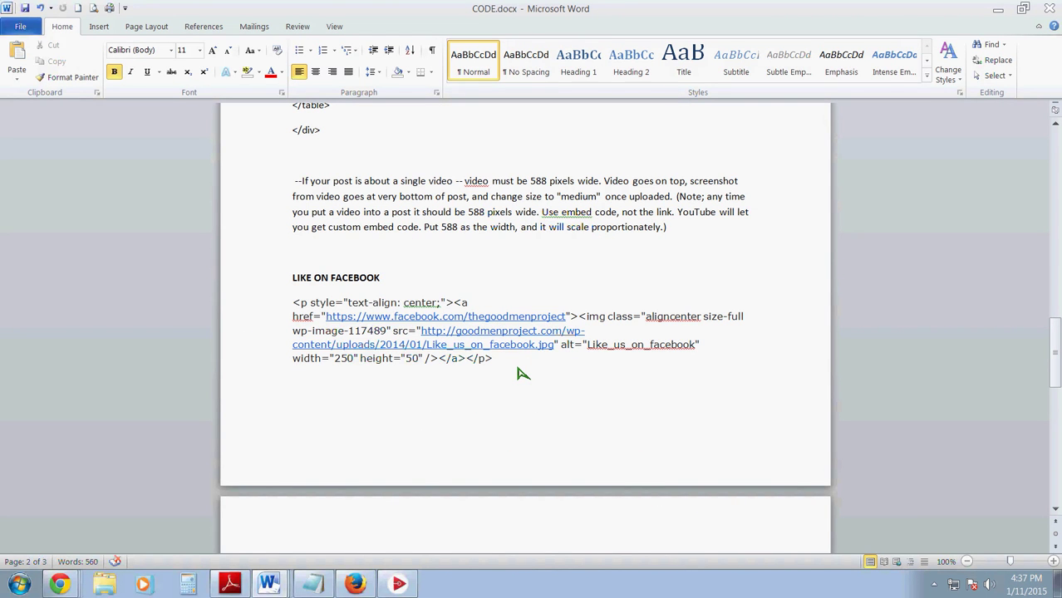
pyautogui.scroll(-4, 517, 374)
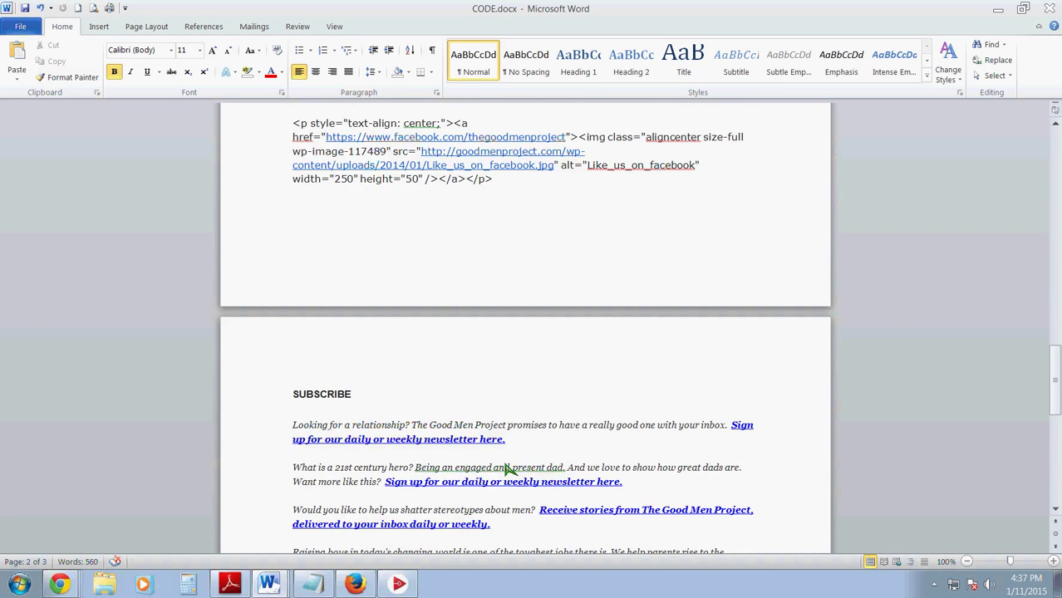
pyautogui.scroll(-2, 504, 469)
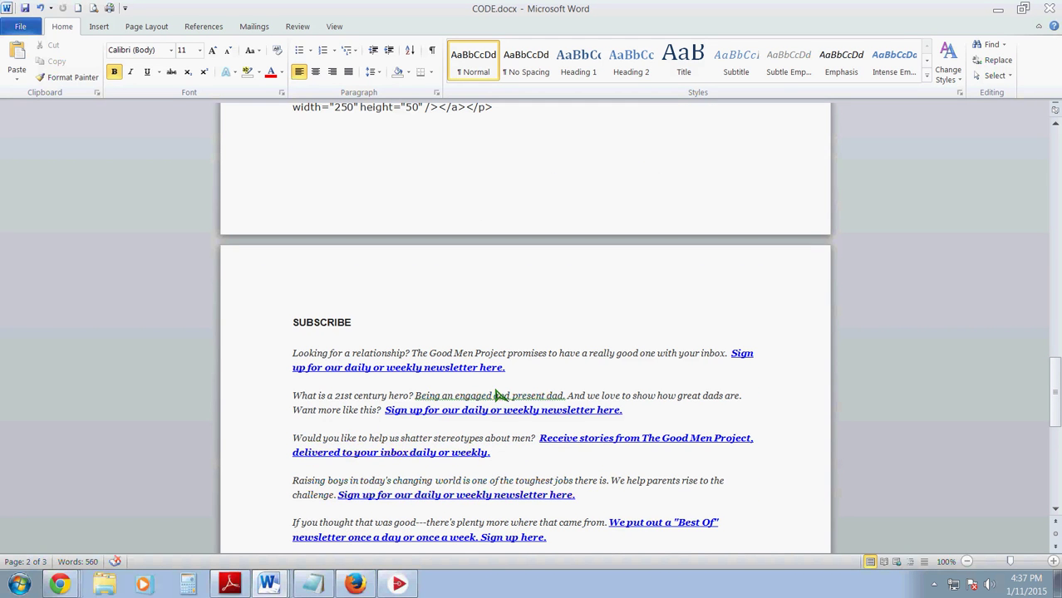
pyautogui.scroll(-1, 498, 397)
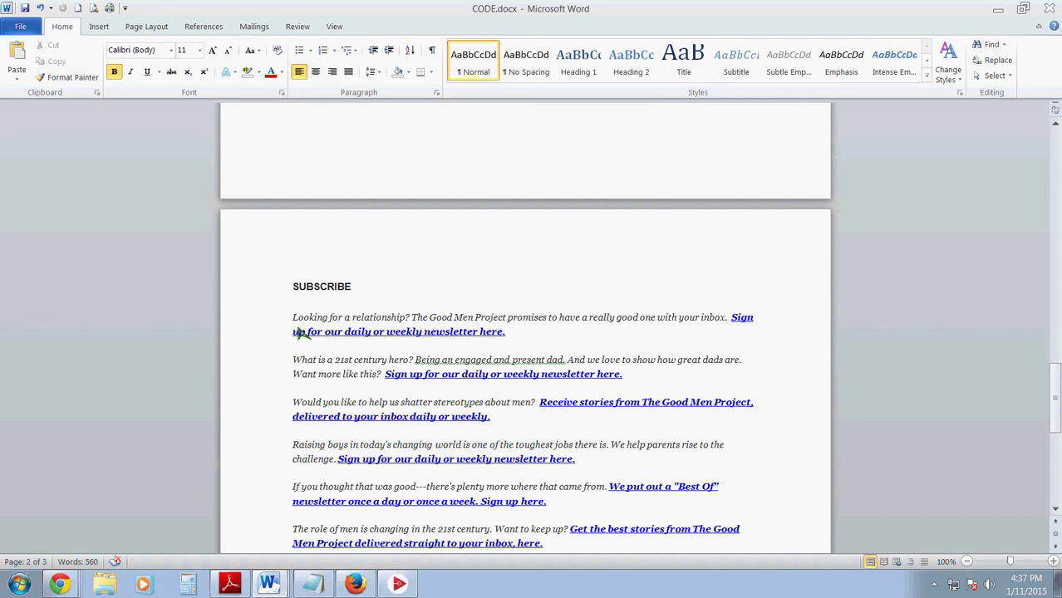
pyautogui.click(507, 333)
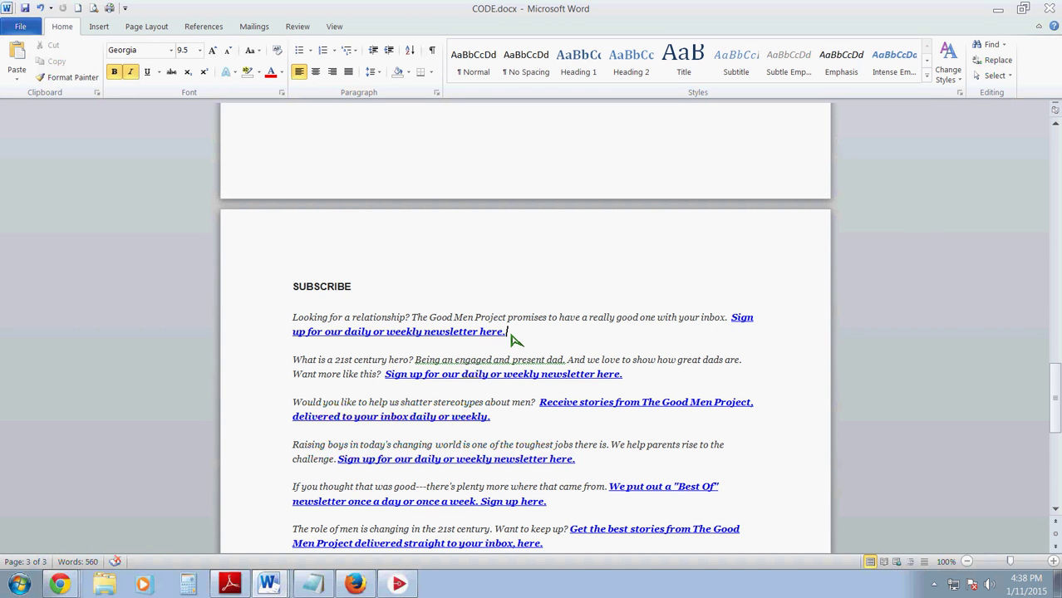
# Step: Review the newsletter sign-up lines under SUBSCRIBE and the LIKE ON FACEBOOK code in the document
pyautogui.scroll(-4, 512, 338)
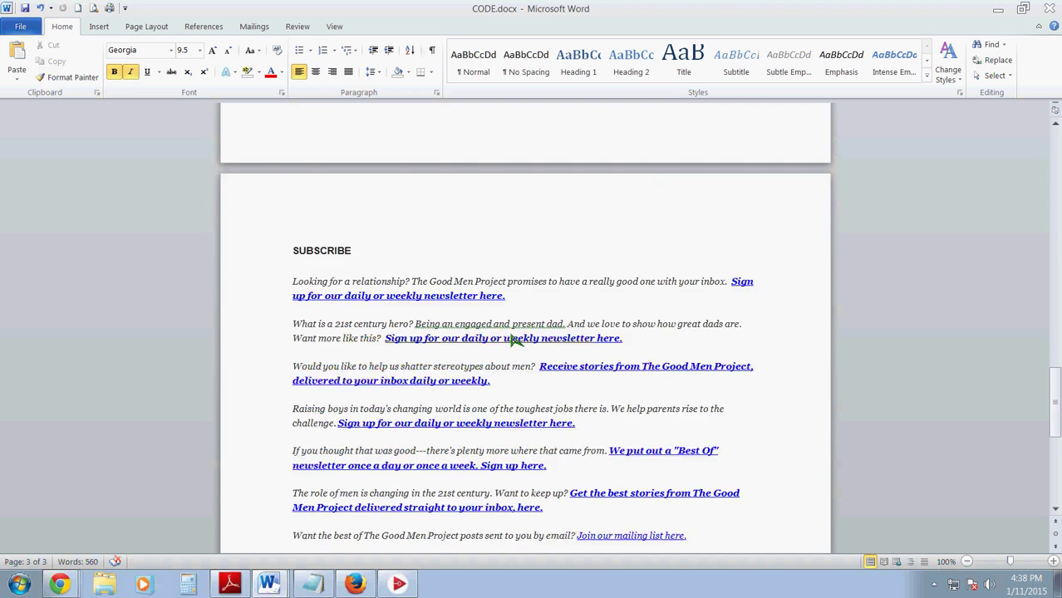
pyautogui.scroll(-2, 512, 340)
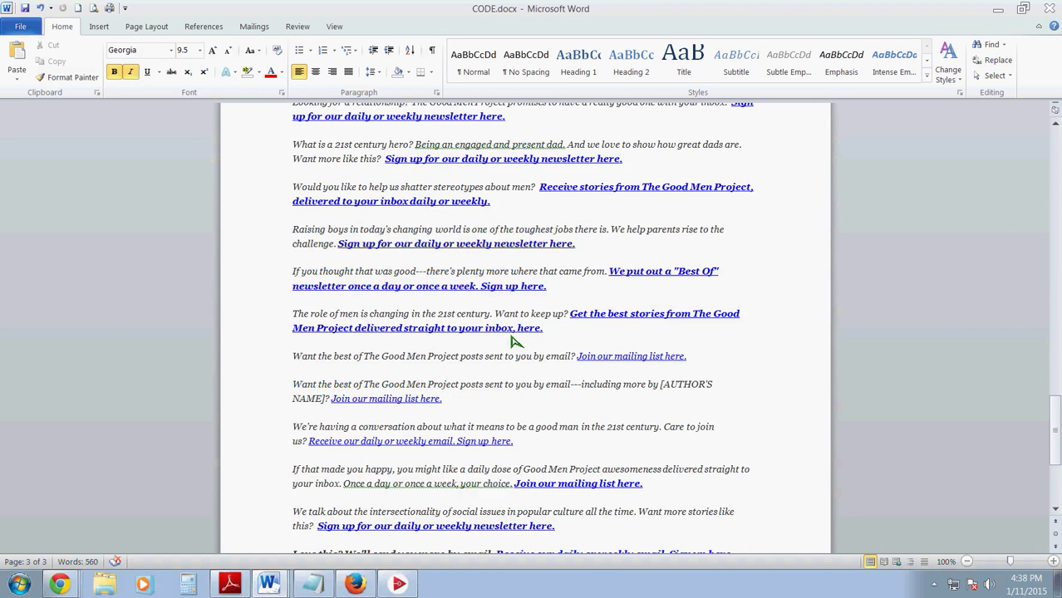
pyautogui.scroll(-2, 512, 357)
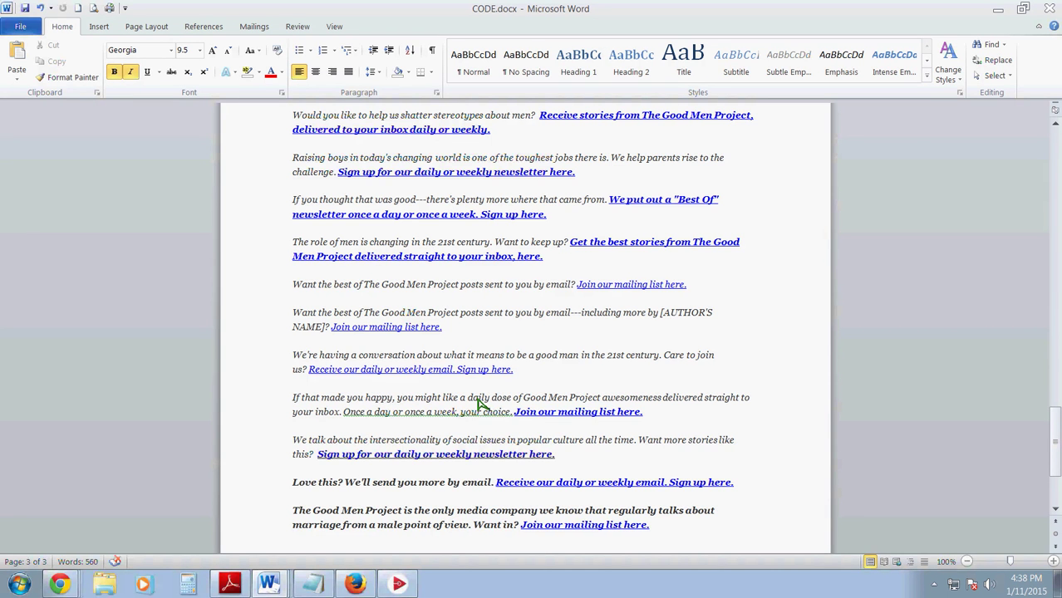
pyautogui.scroll(10, 480, 405)
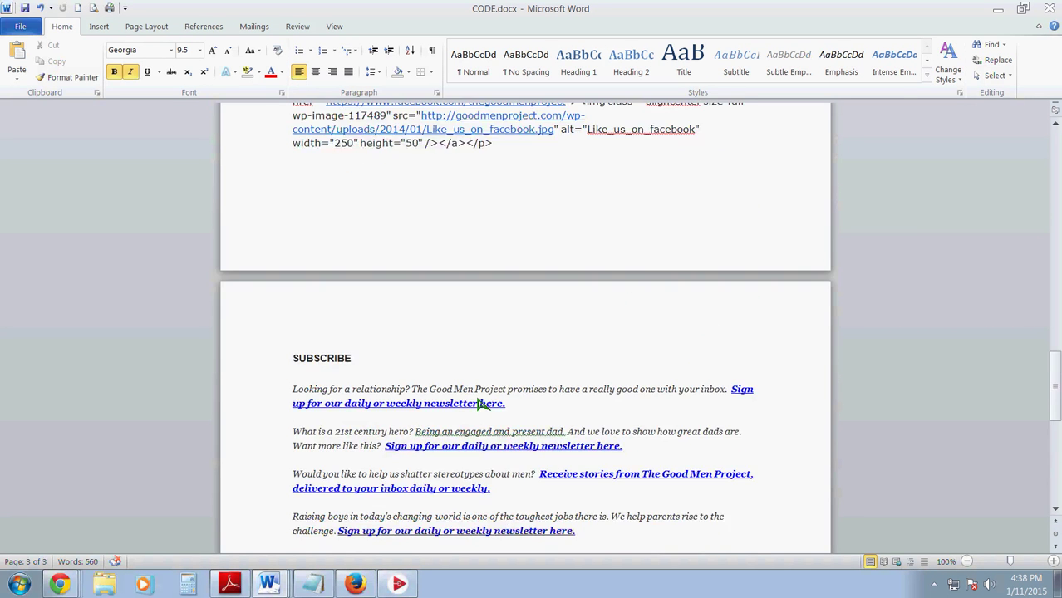
pyautogui.scroll(11, 480, 405)
pyautogui.scroll(-10, 531, 449)
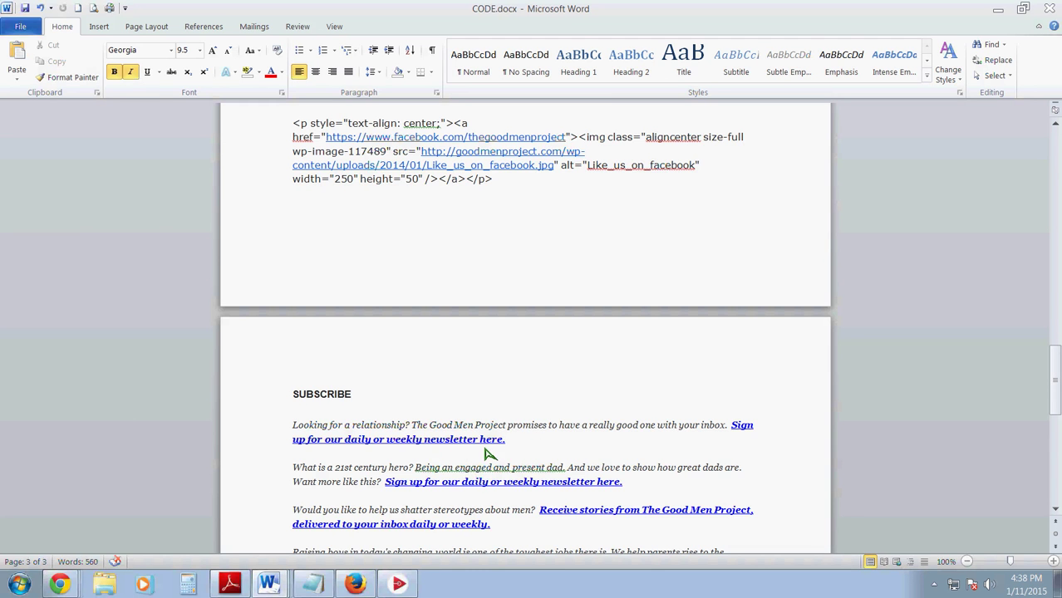
pyautogui.scroll(4, 499, 451)
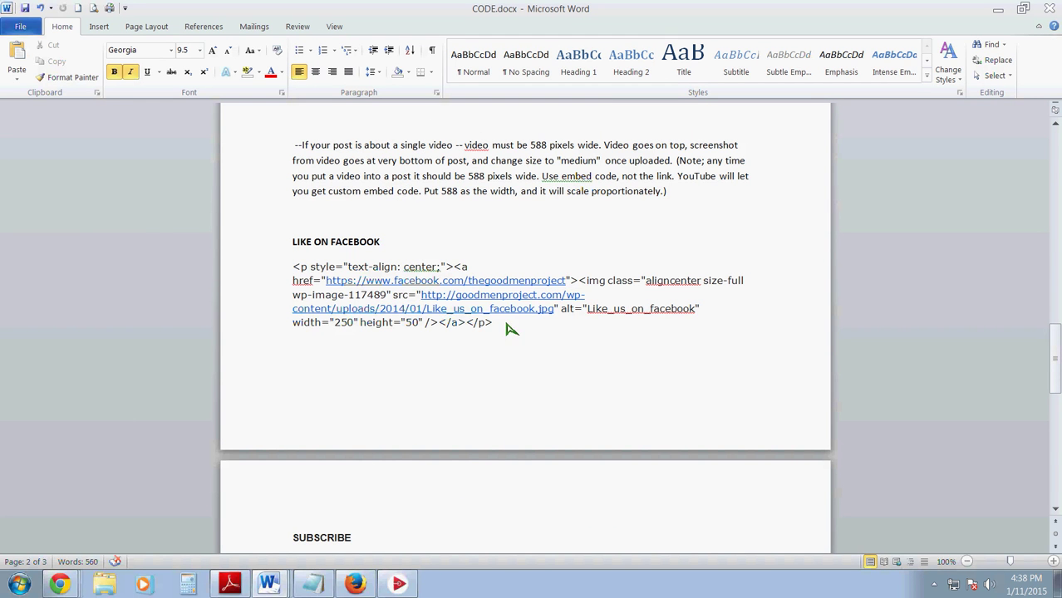
pyautogui.moveTo(508, 329); pyautogui.dragTo(287, 280)
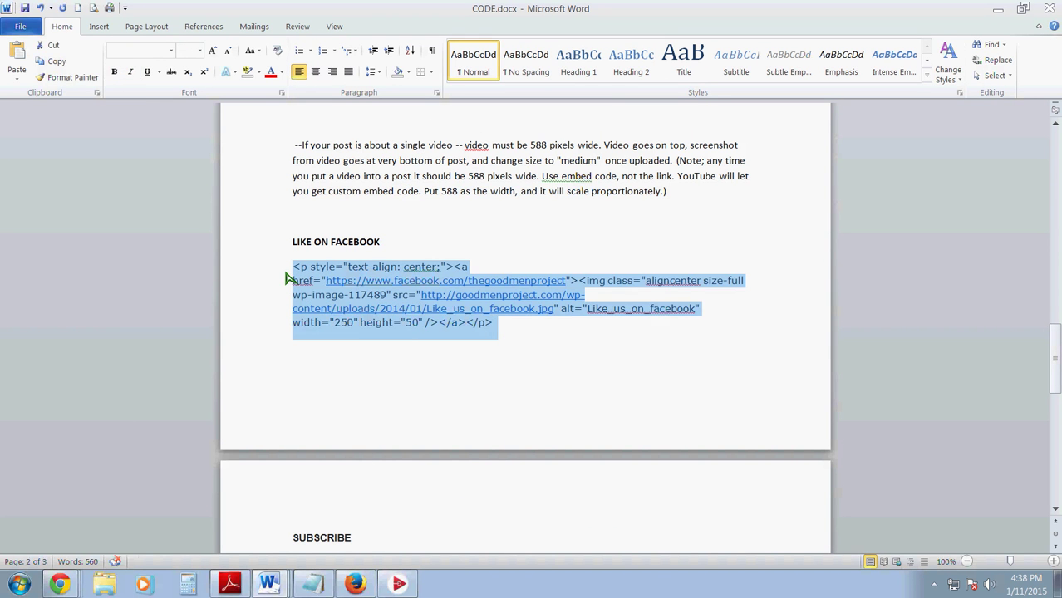
# Step: Copy the sign-up line beginning "Raising boys in today's changing world" from the SUBSCRIBE section and return to the post editor
pyautogui.scroll(-3, 374, 490)
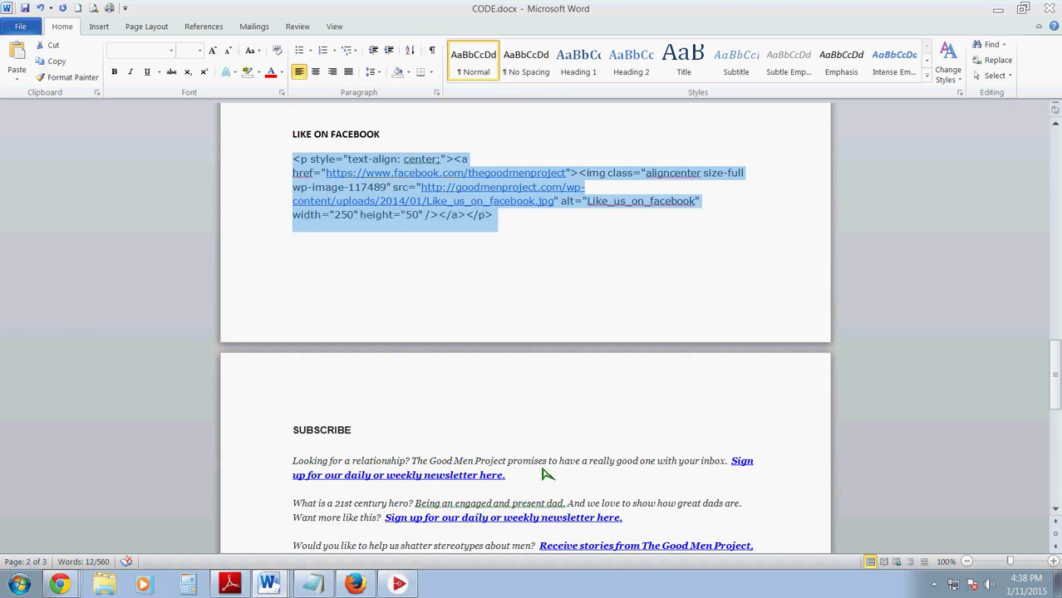
pyautogui.scroll(-2, 531, 482)
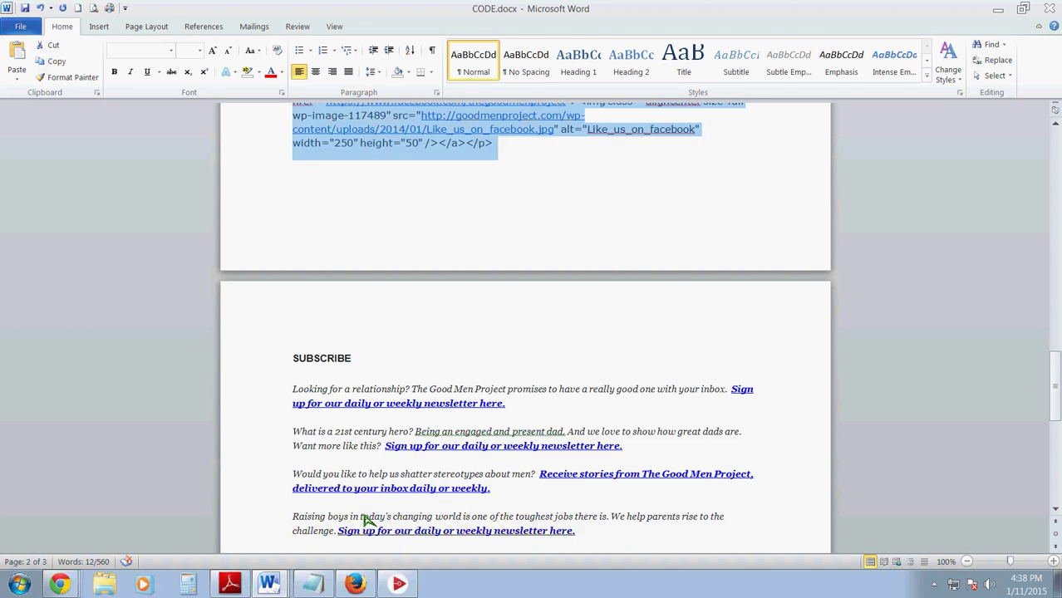
pyautogui.scroll(-2, 365, 519)
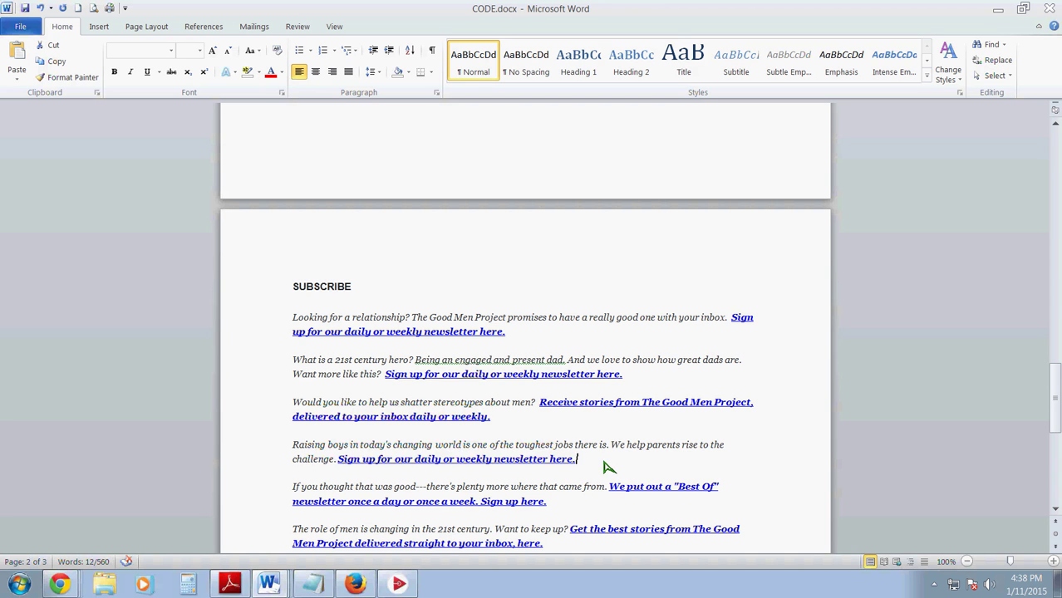
pyautogui.moveTo(603, 467); pyautogui.dragTo(286, 457)
pyautogui.hotkey('ctrl', 'c')
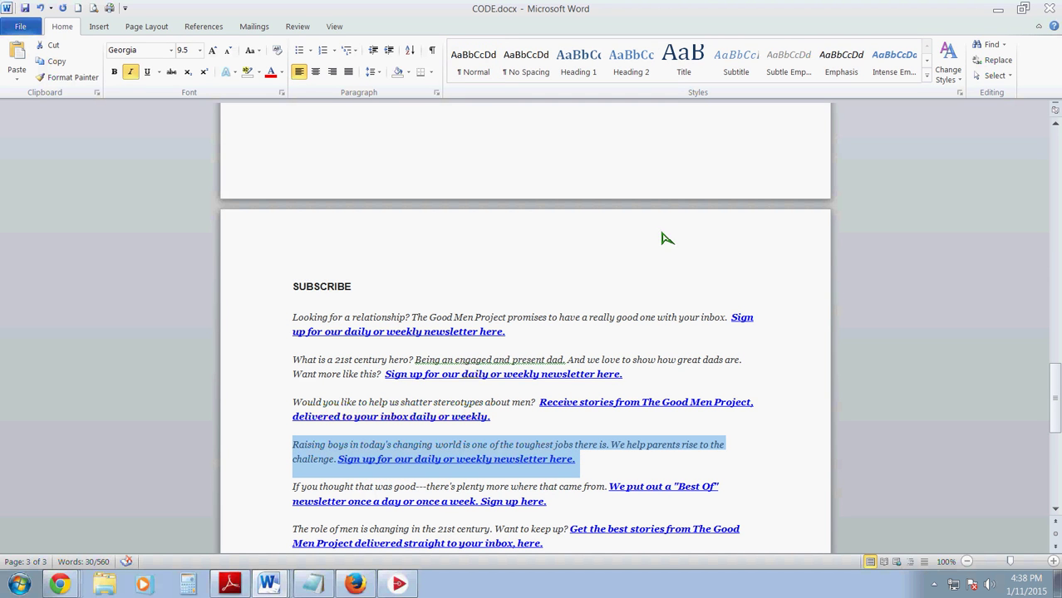
pyautogui.doubleClick(897, 28)
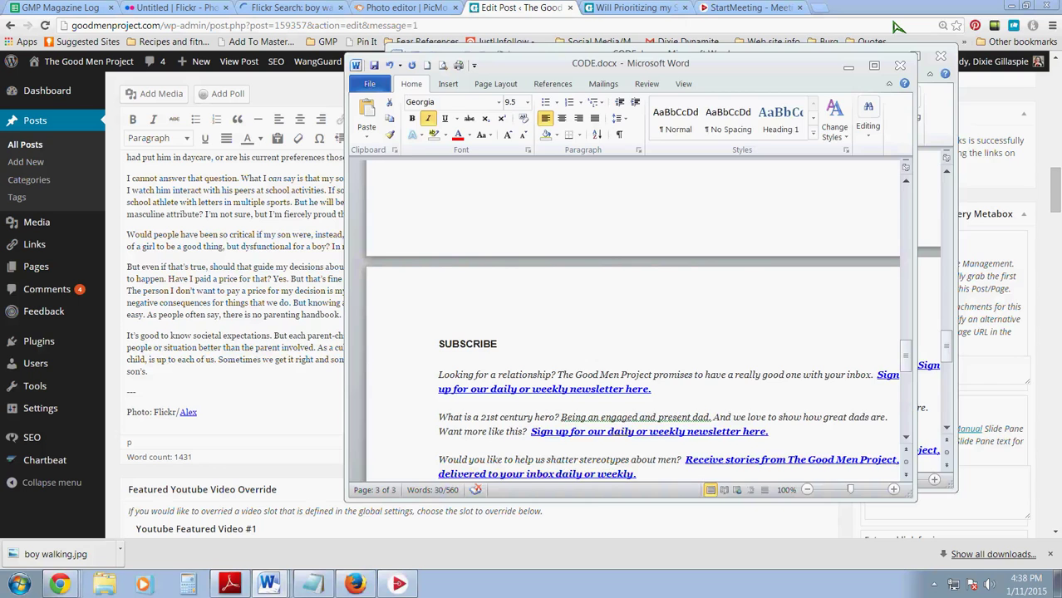
pyautogui.click(897, 27)
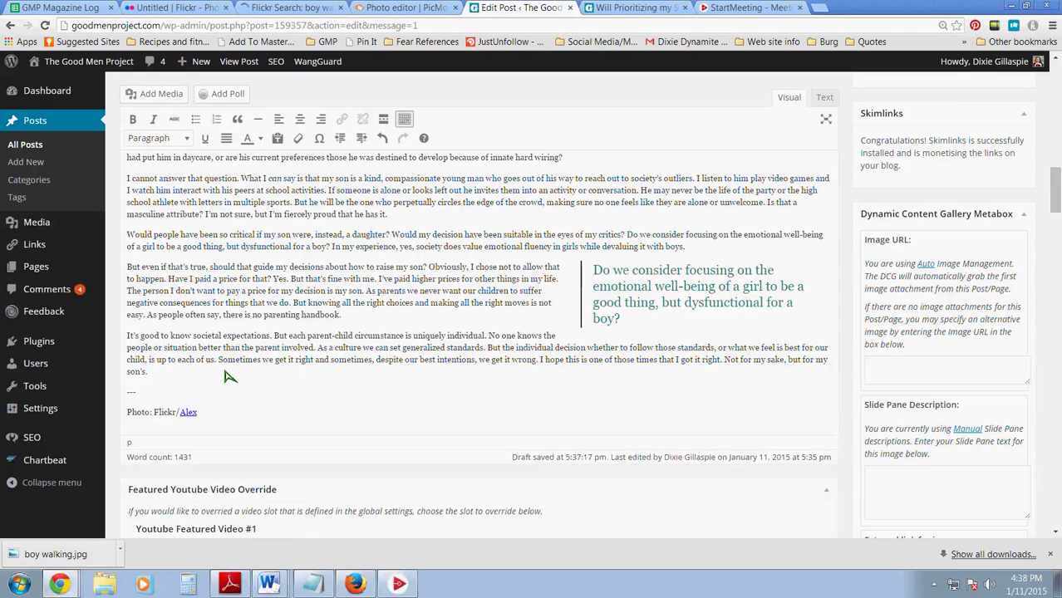
# Step: Paste the copied sign-up line below the article's last paragraph and insert two blank lines above it
pyautogui.press('Return')
pyautogui.hotkey('ctrl', 'v')
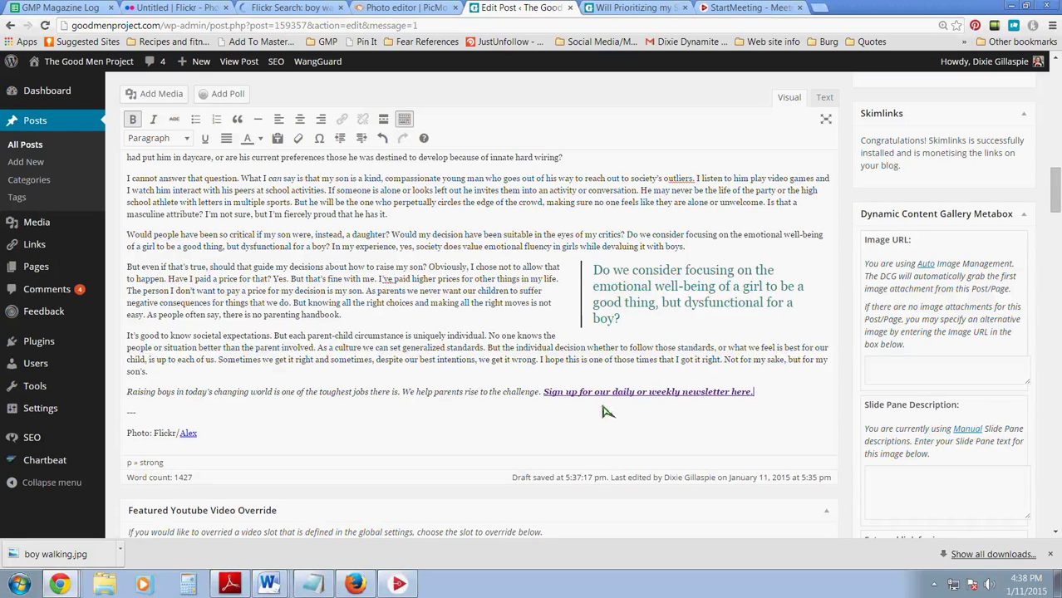
pyautogui.click(165, 380)
pyautogui.press('Return')
pyautogui.press('Return')
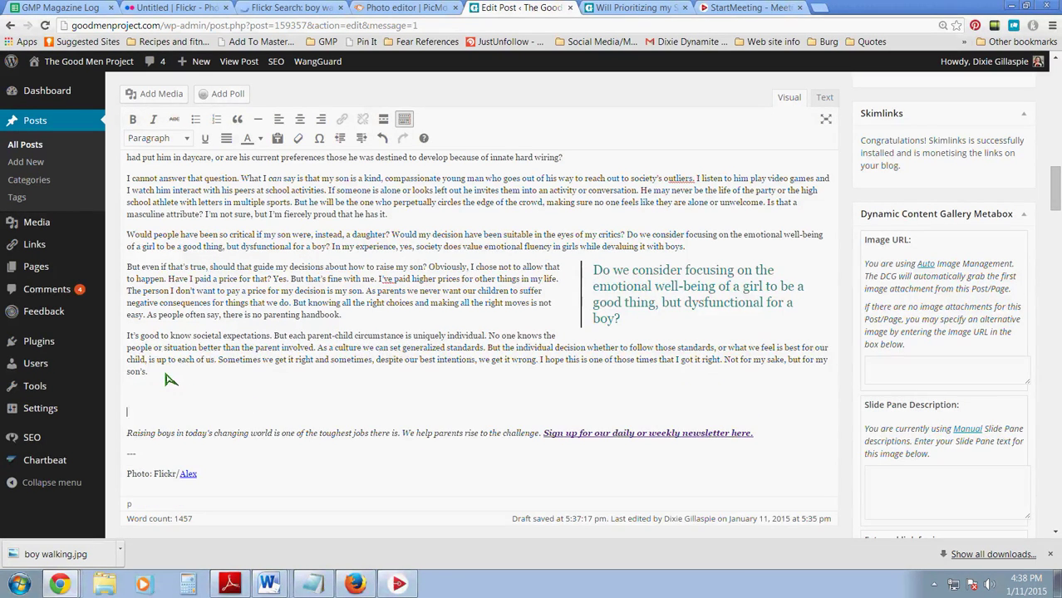
# Step: Copy the complete LIKE ON FACEBOOK HTML code from CODE.docx in Word and put the document window away
pyautogui.click(268, 584)
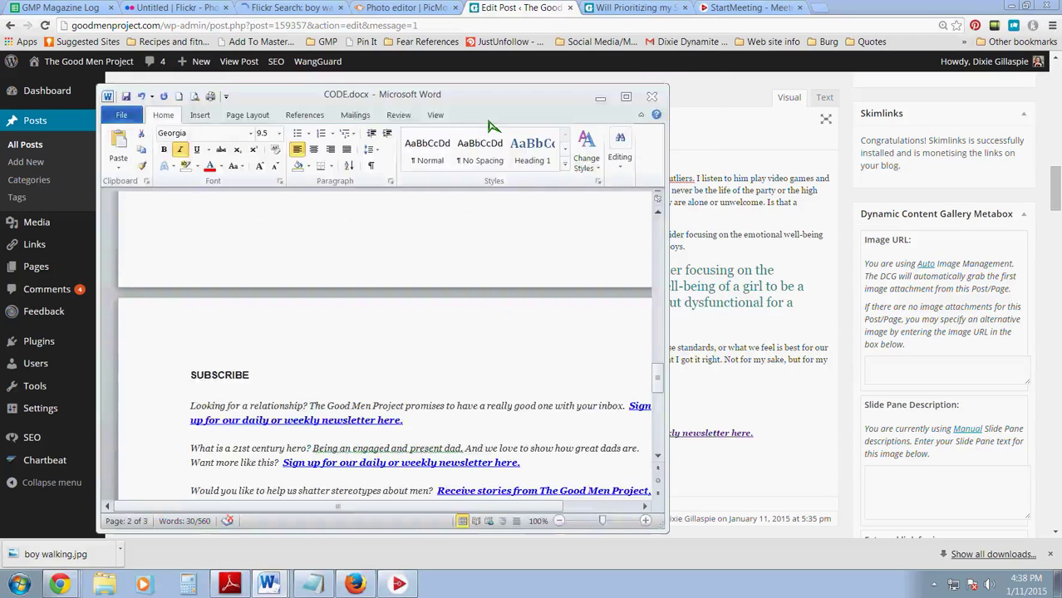
pyautogui.scroll(4, 581, 230)
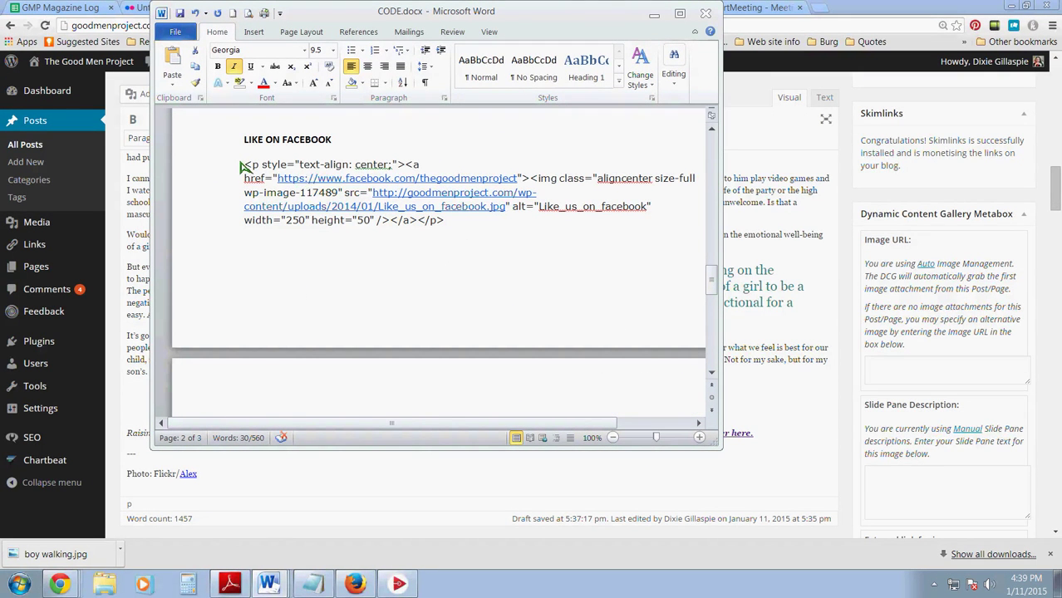
pyautogui.moveTo(243, 165); pyautogui.dragTo(452, 223)
pyautogui.hotkey('ctrl', 'c')
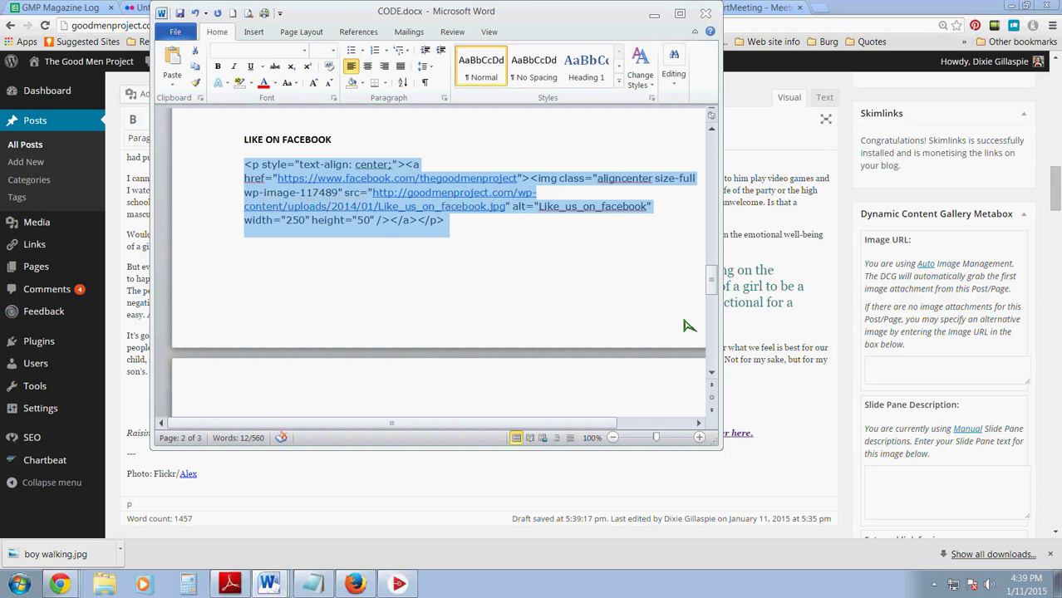
pyautogui.click(654, 14)
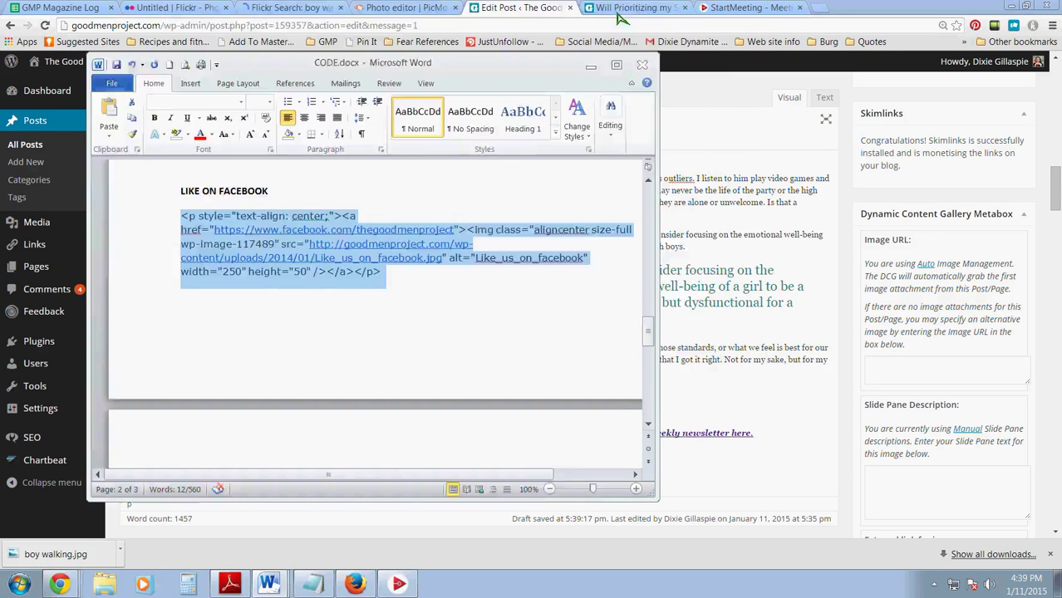
# Step: Paste the copied LIKE ON FACEBOOK code between the two blank lines above the newsletter sign-up line in the post's HTML, and return to the visual view
pyautogui.click(826, 99)
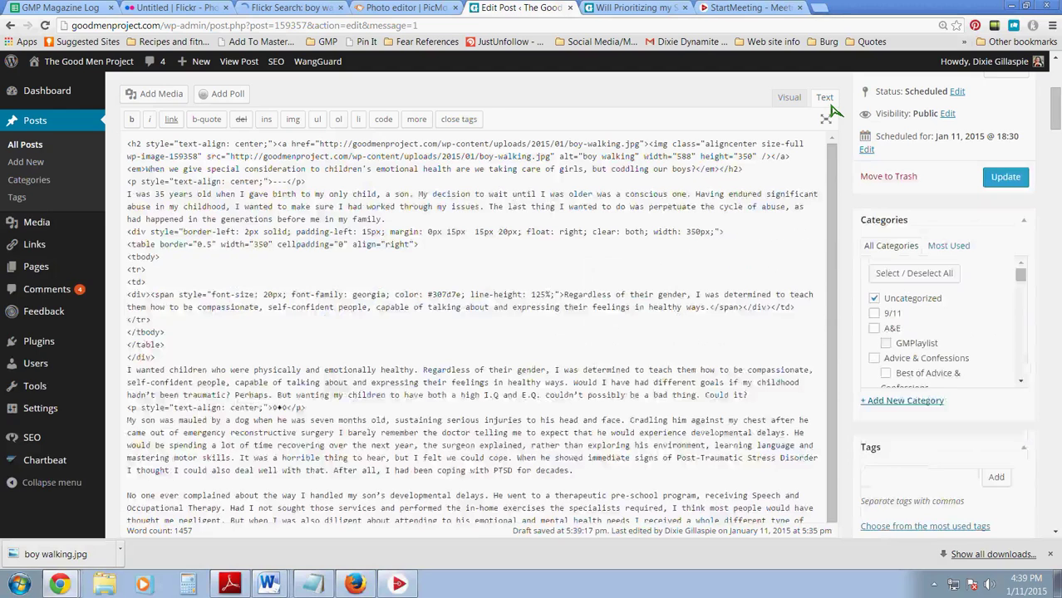
pyautogui.scroll(-4, 698, 336)
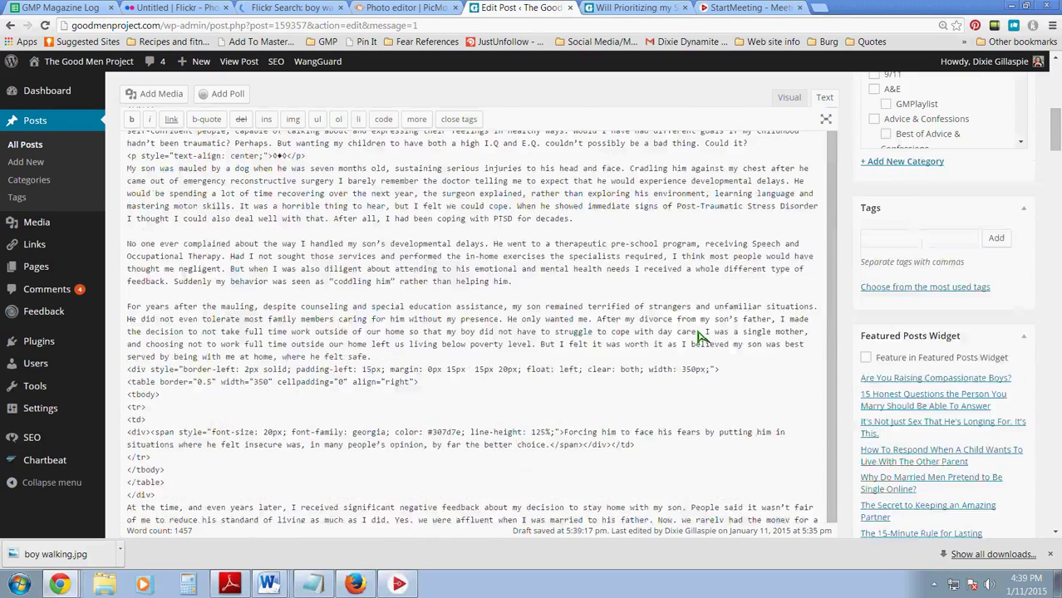
pyautogui.scroll(-3, 698, 337)
pyautogui.scroll(-5, 176, 204)
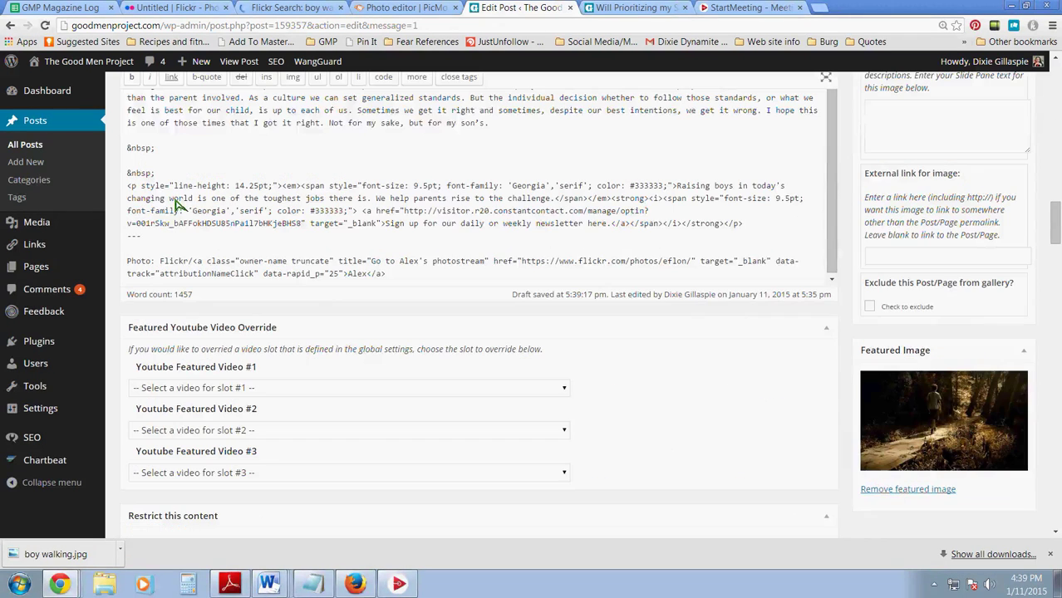
pyautogui.click(170, 152)
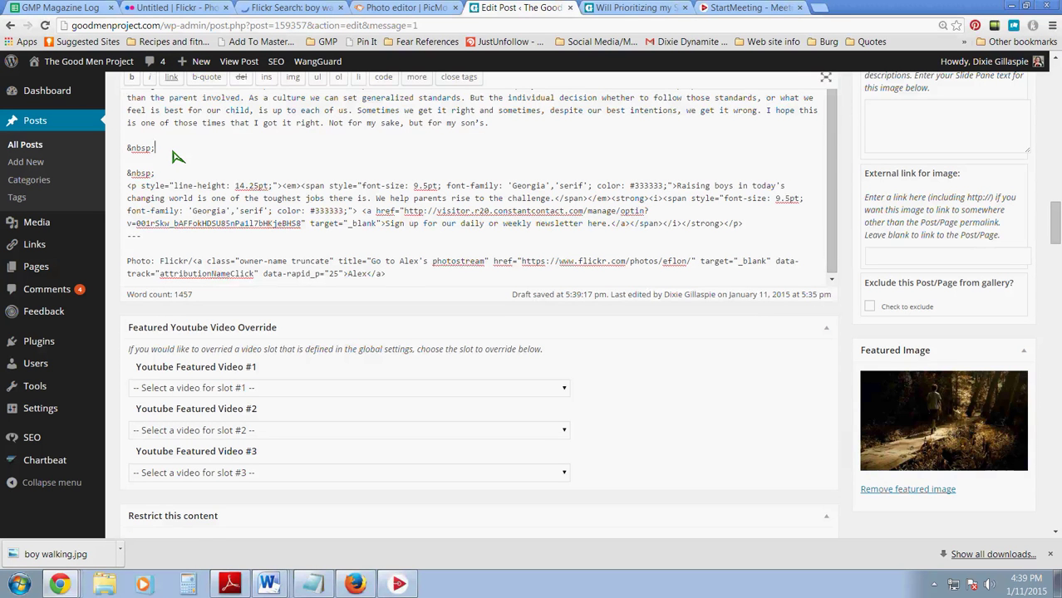
pyautogui.press('Return')
pyautogui.hotkey('ctrl', 'v')
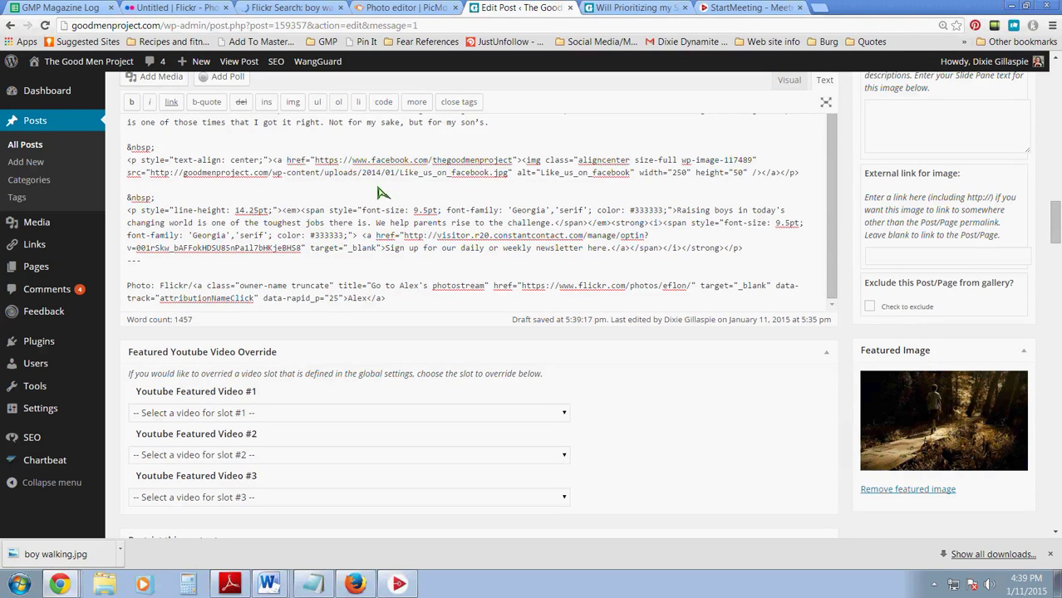
pyautogui.scroll(1, 1014, 174)
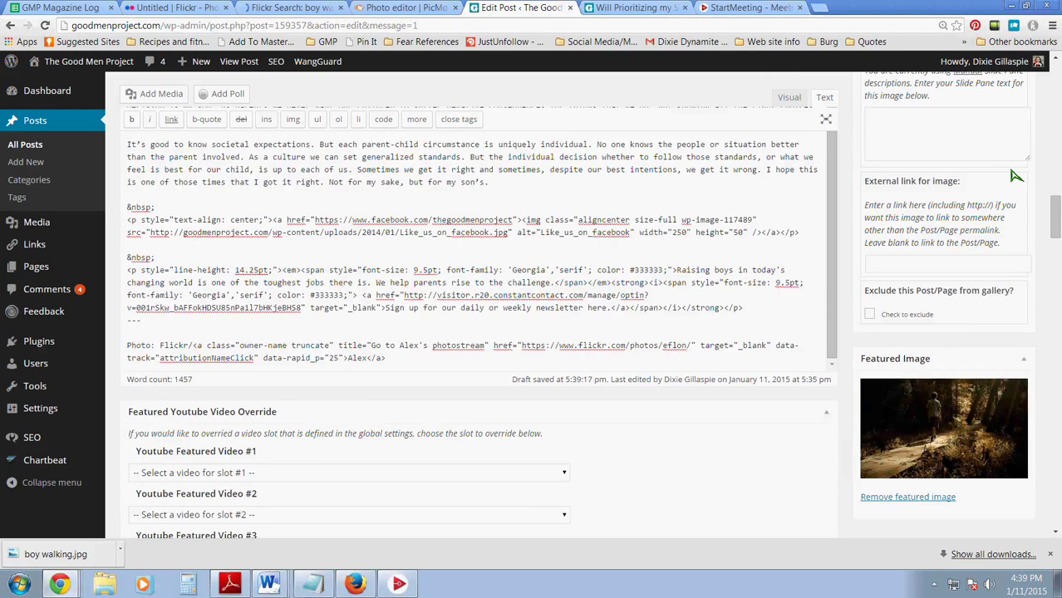
pyautogui.scroll(2, 1013, 174)
pyautogui.click(789, 98)
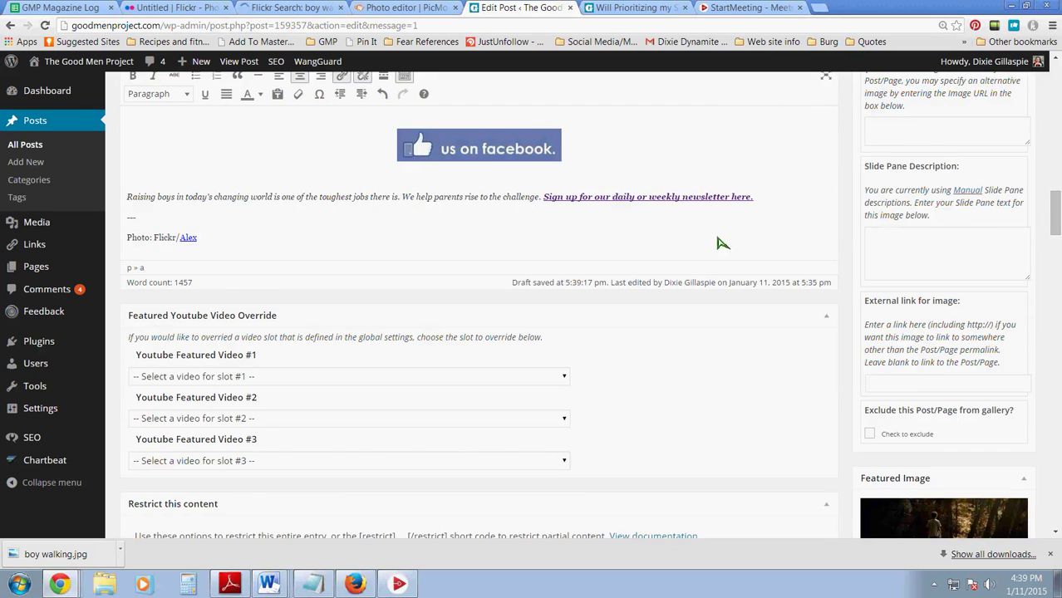
# Step: Set the Facebook image's link to open in a new window/tab and deselect the image
pyautogui.scroll(2, 698, 242)
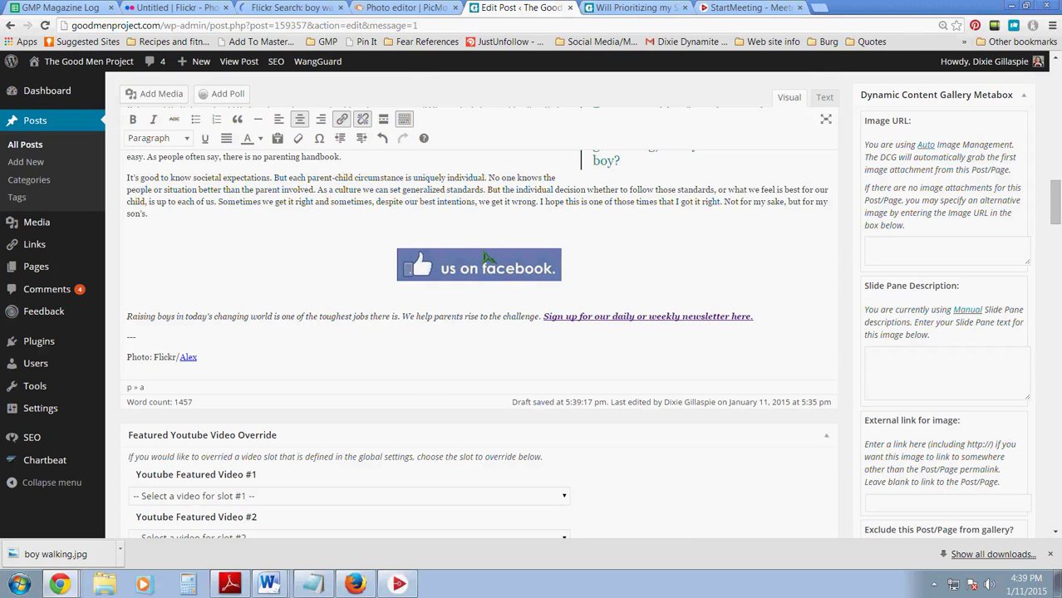
pyautogui.click(486, 259)
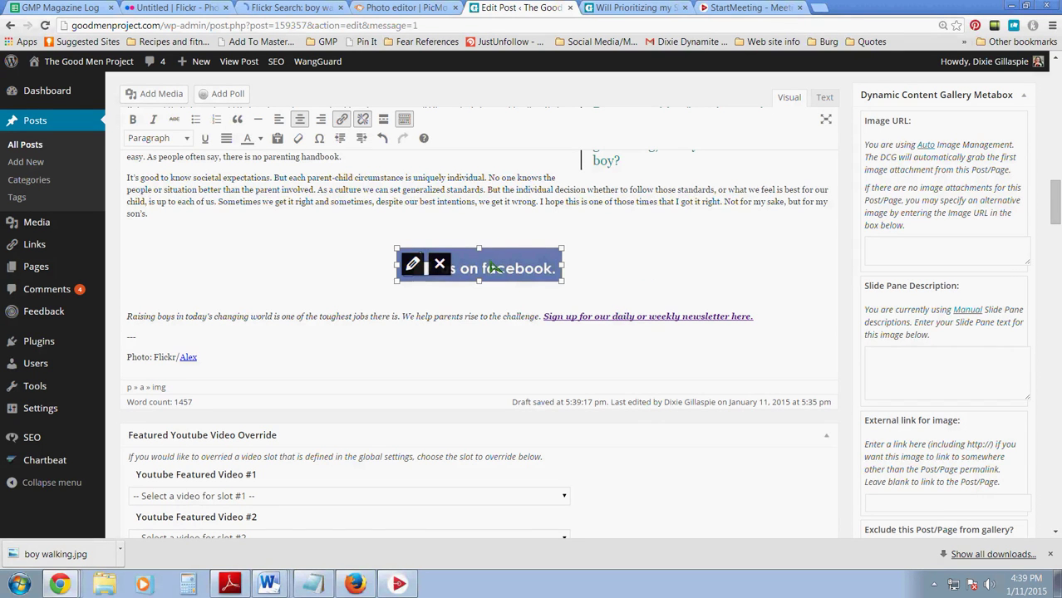
pyautogui.click(342, 120)
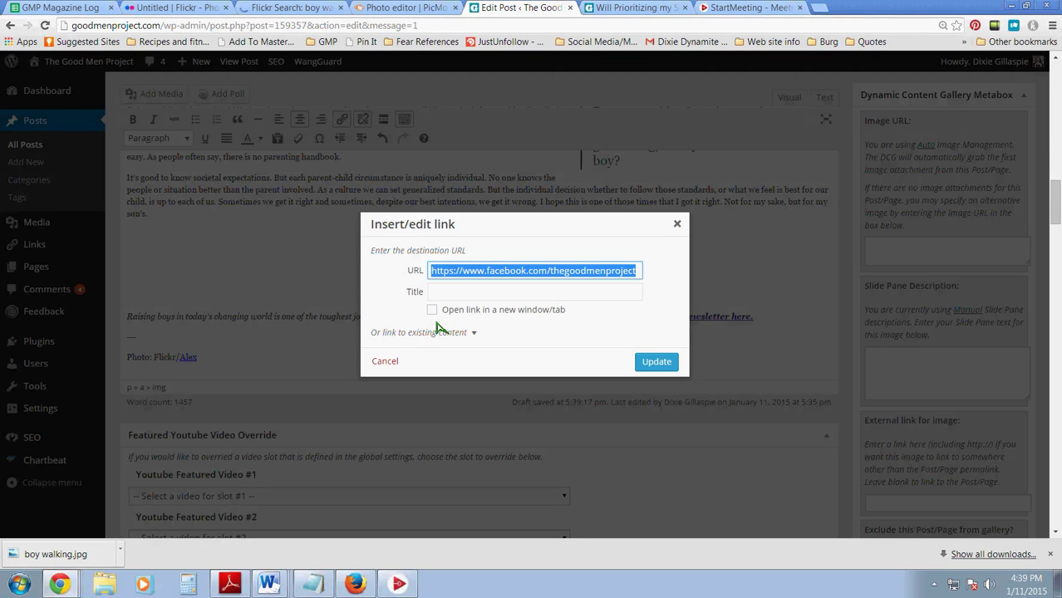
pyautogui.click(432, 310)
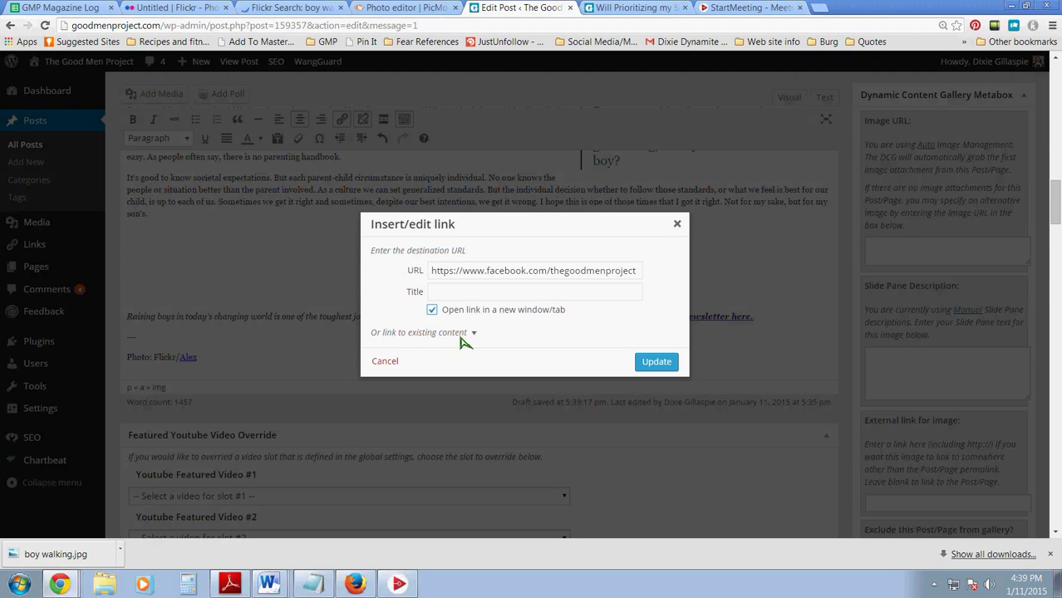
pyautogui.click(649, 363)
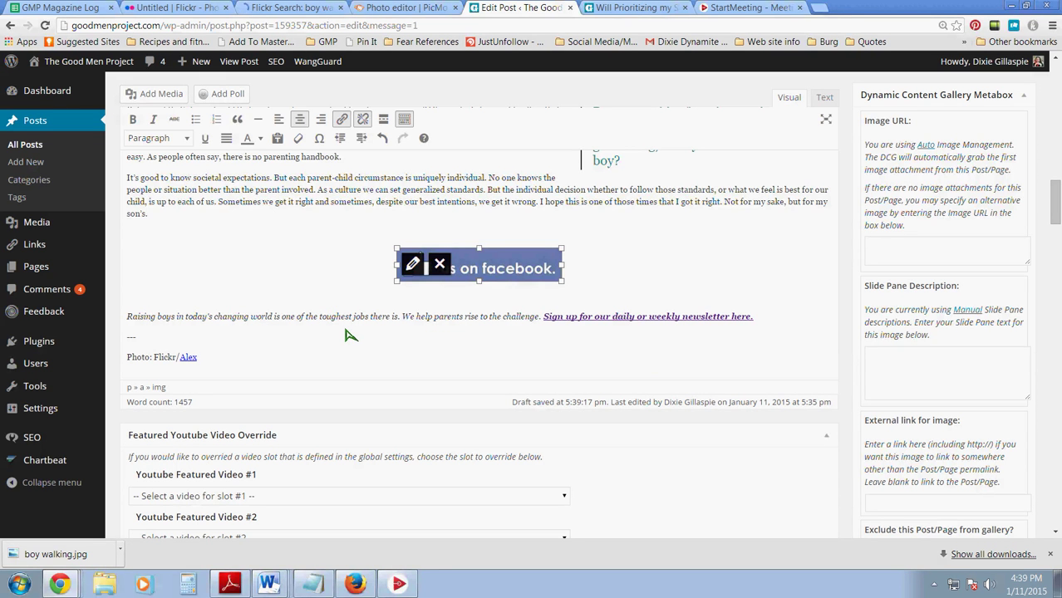
pyautogui.click(600, 262)
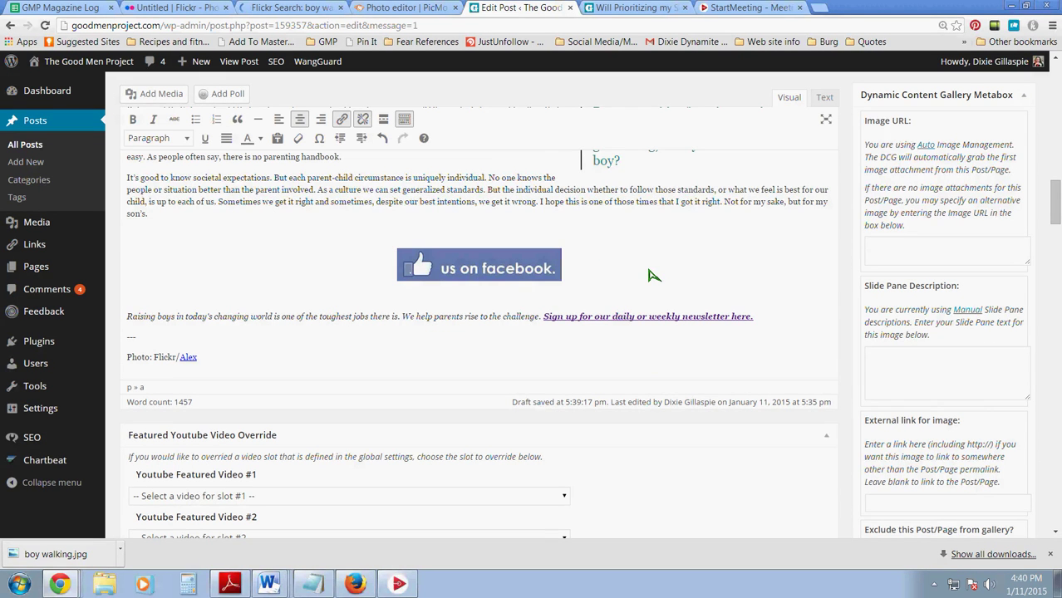
# Step: Delete the Facebook image and the blank lines between the article's last paragraph and the newsletter sign-up line
pyautogui.click(504, 274)
pyautogui.press('BackSpace')
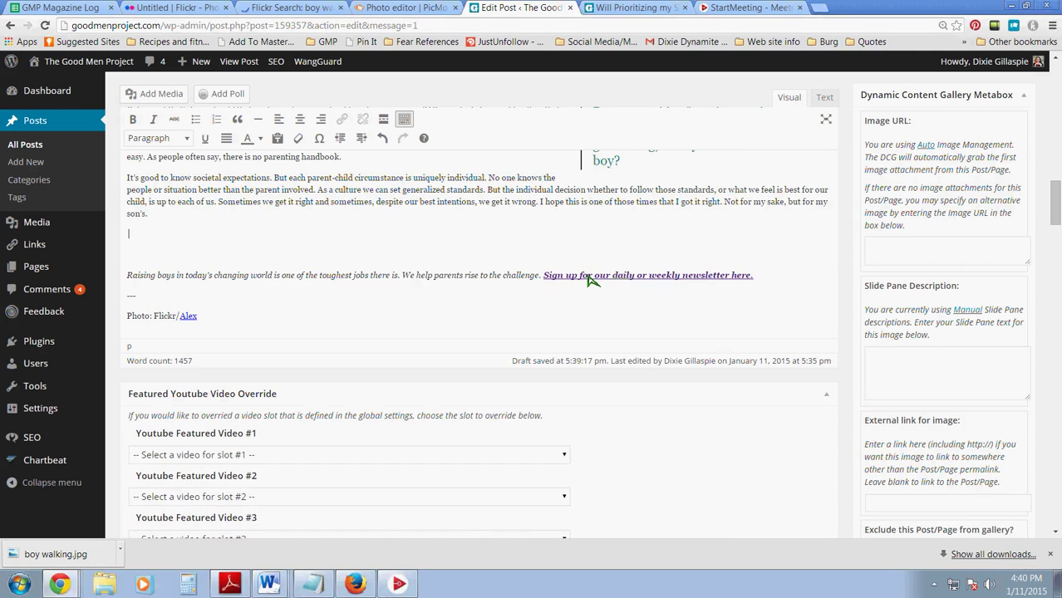
pyautogui.press('BackSpace')
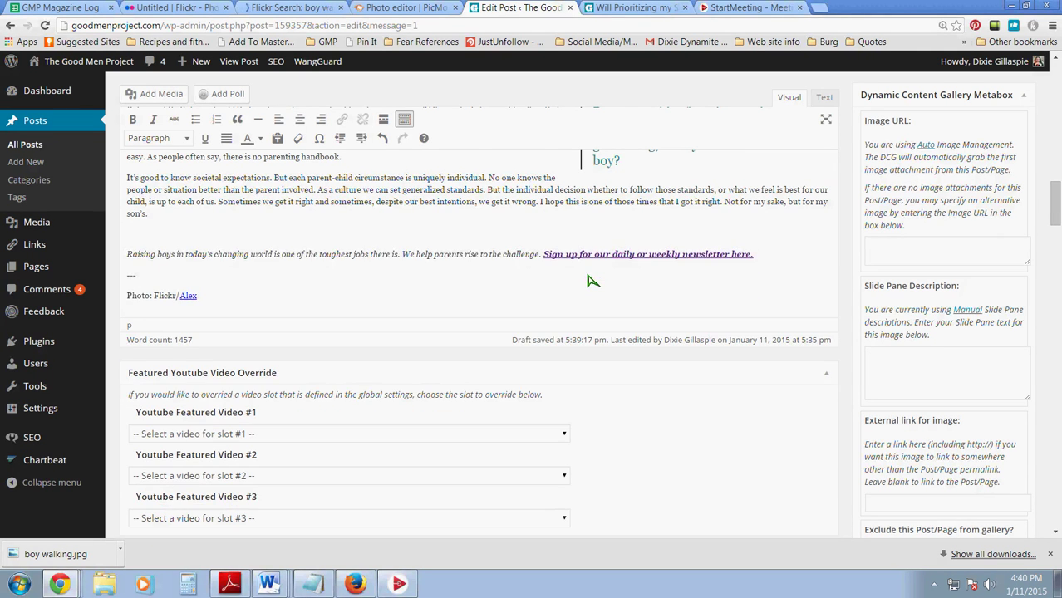
pyautogui.press('BackSpace')
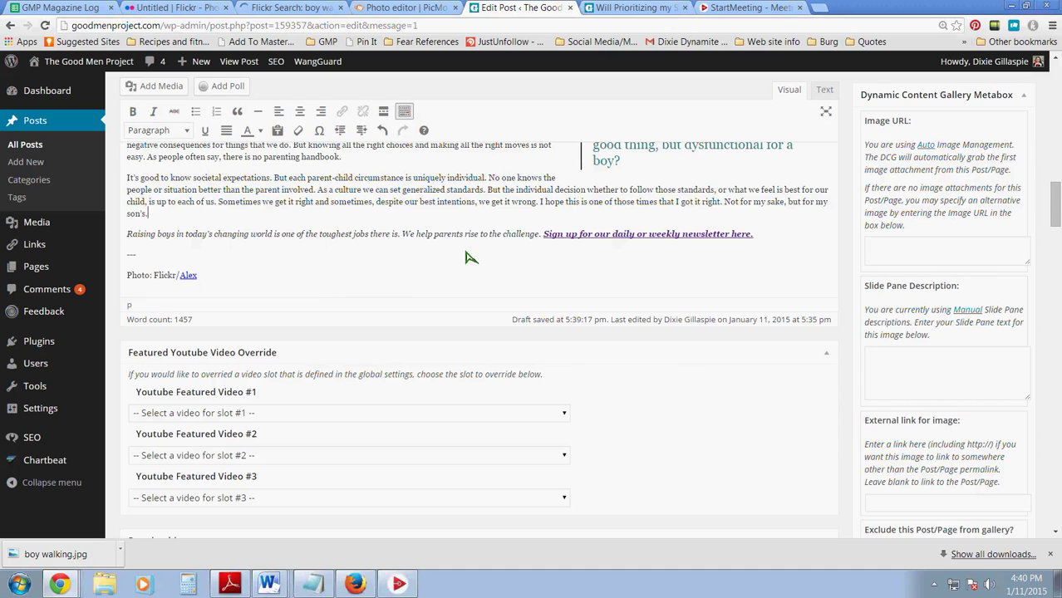
# Step: Update the scheduled post to save the edited article
pyautogui.scroll(1, 407, 263)
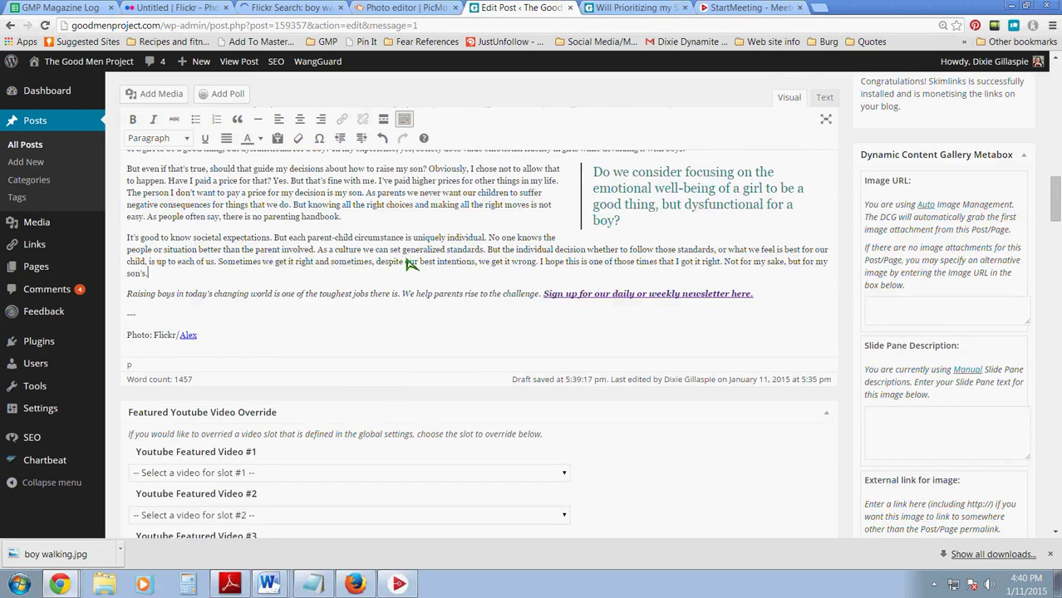
pyautogui.scroll(5, 407, 264)
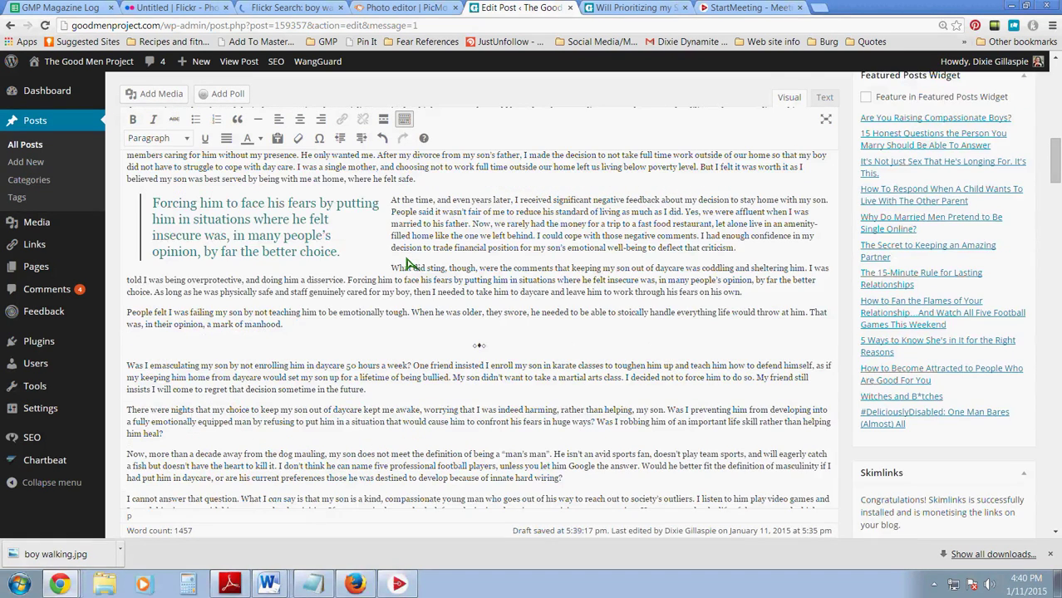
pyautogui.scroll(4, 407, 263)
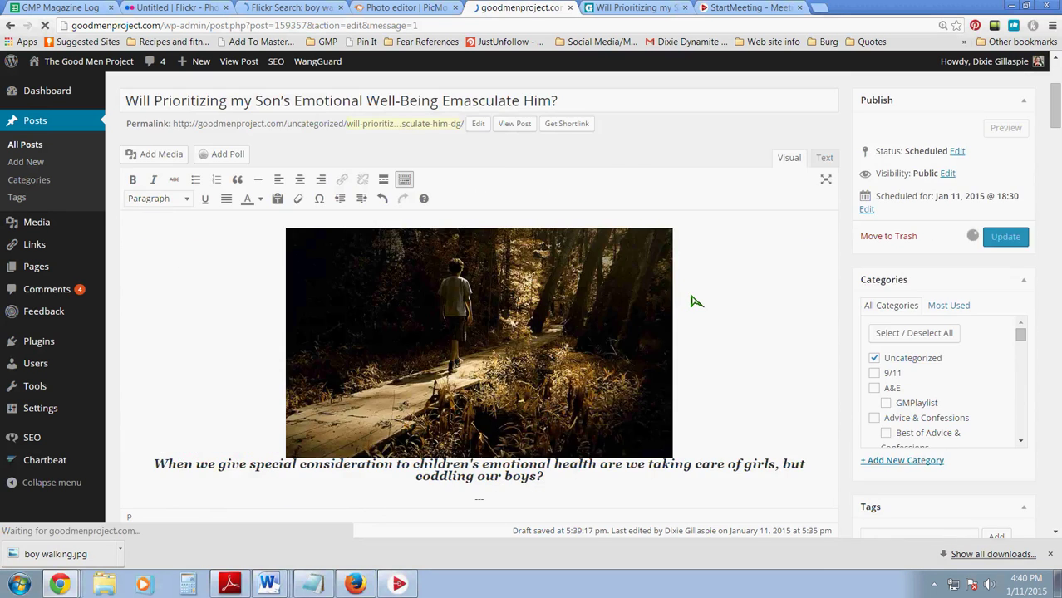
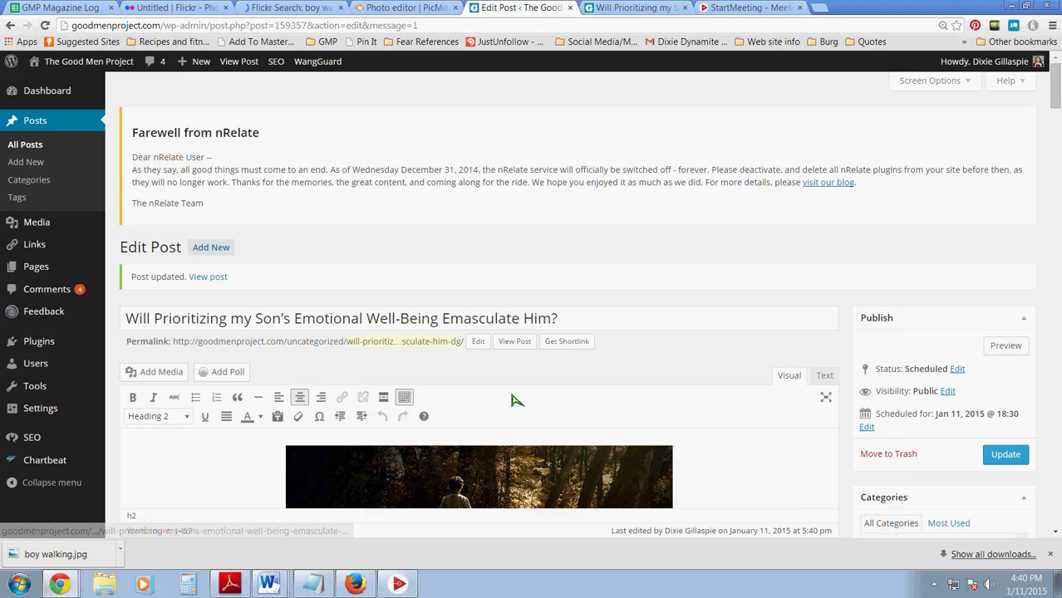
# Step: Review the saved article from its title and lead photo through the subheading, dividers and pull quotes
pyautogui.scroll(-2, 513, 400)
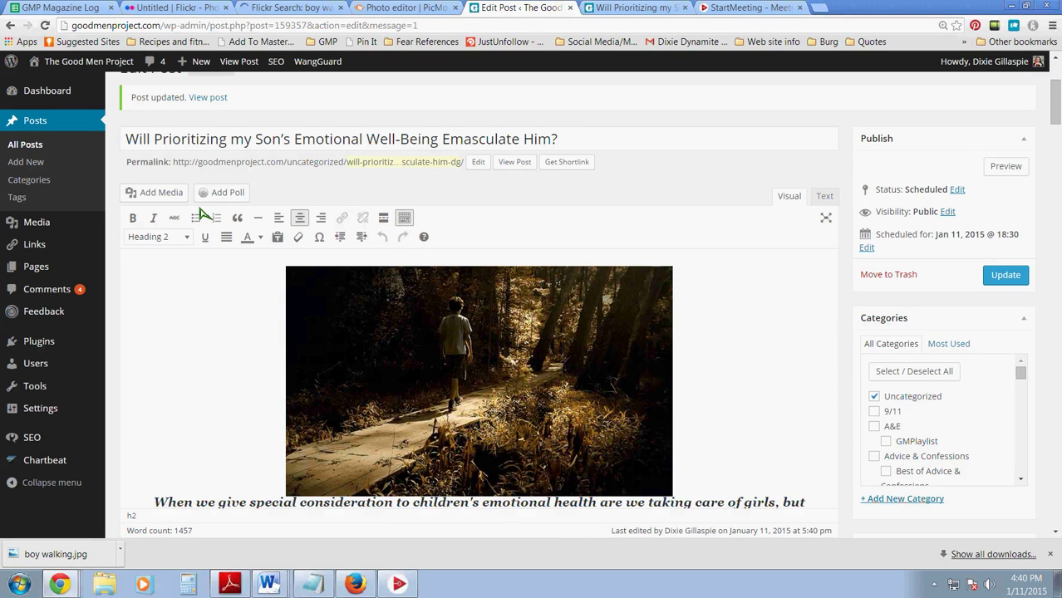
pyautogui.scroll(-1, 520, 311)
pyautogui.scroll(-2, 519, 310)
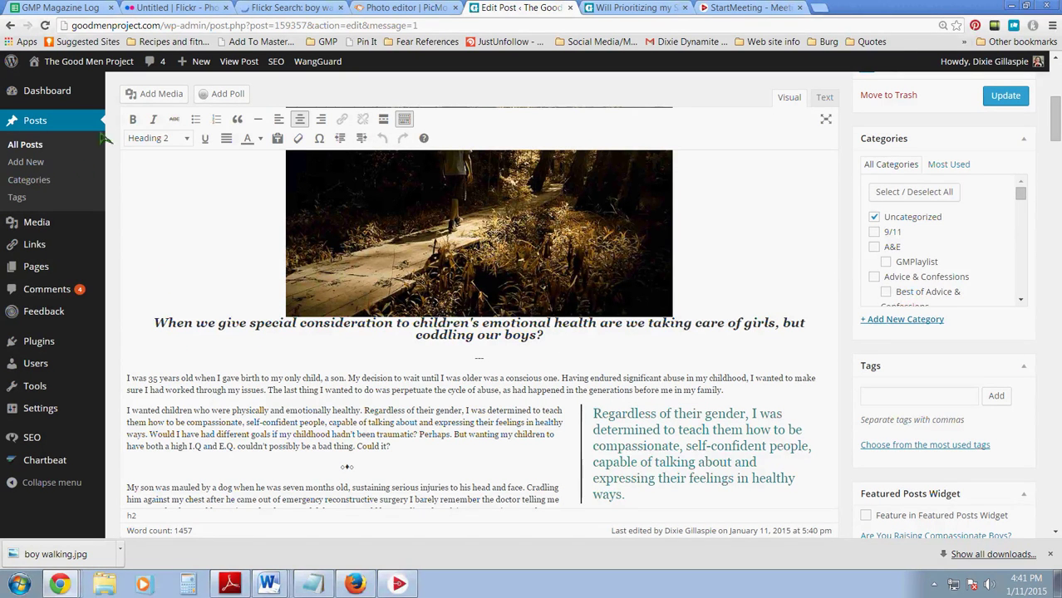
pyautogui.scroll(-1, 366, 356)
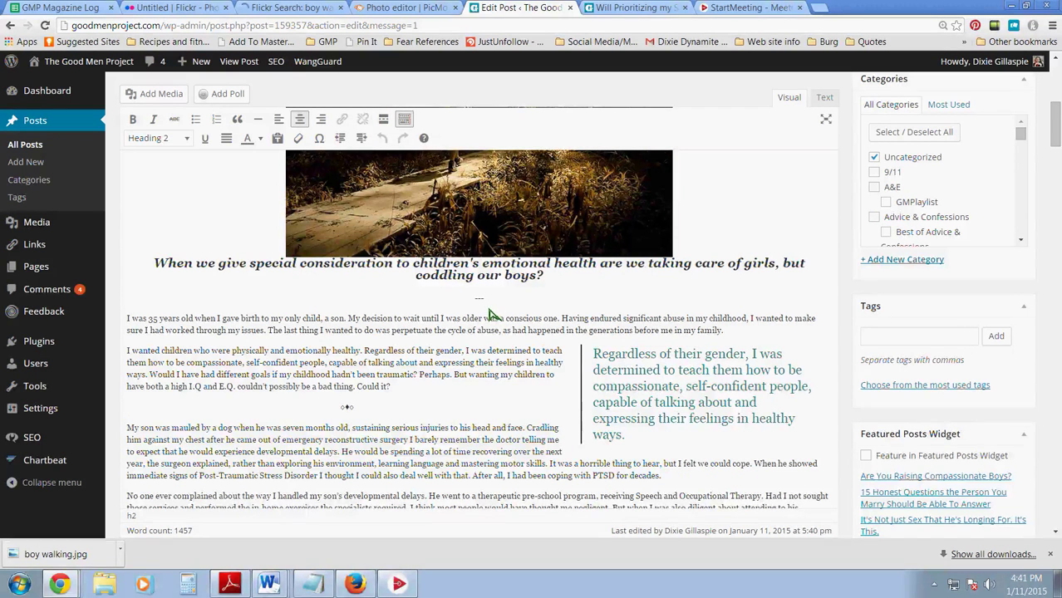
pyautogui.scroll(-1, 168, 362)
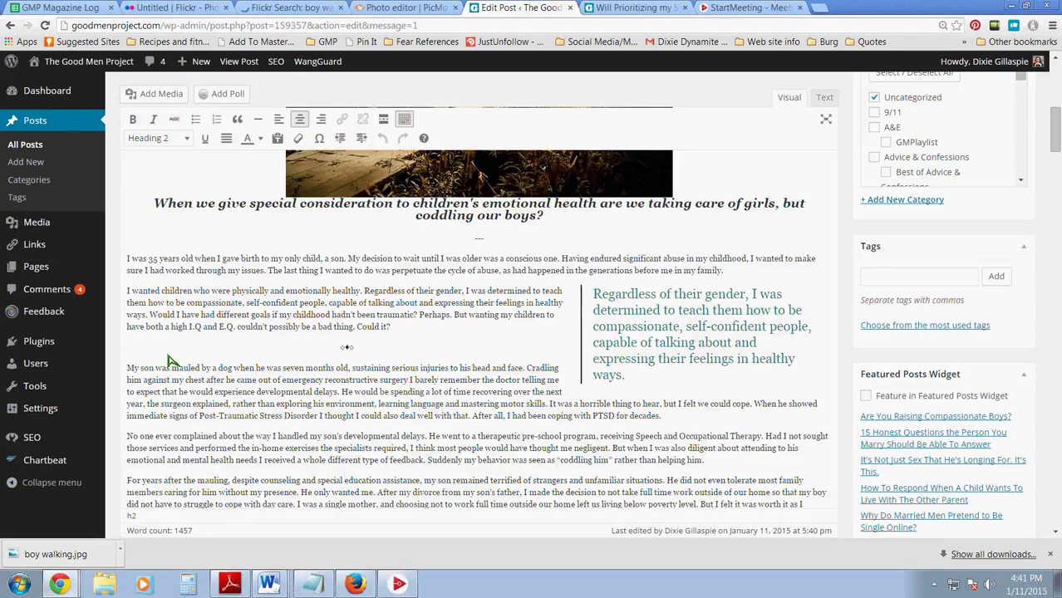
pyautogui.scroll(-2, 169, 361)
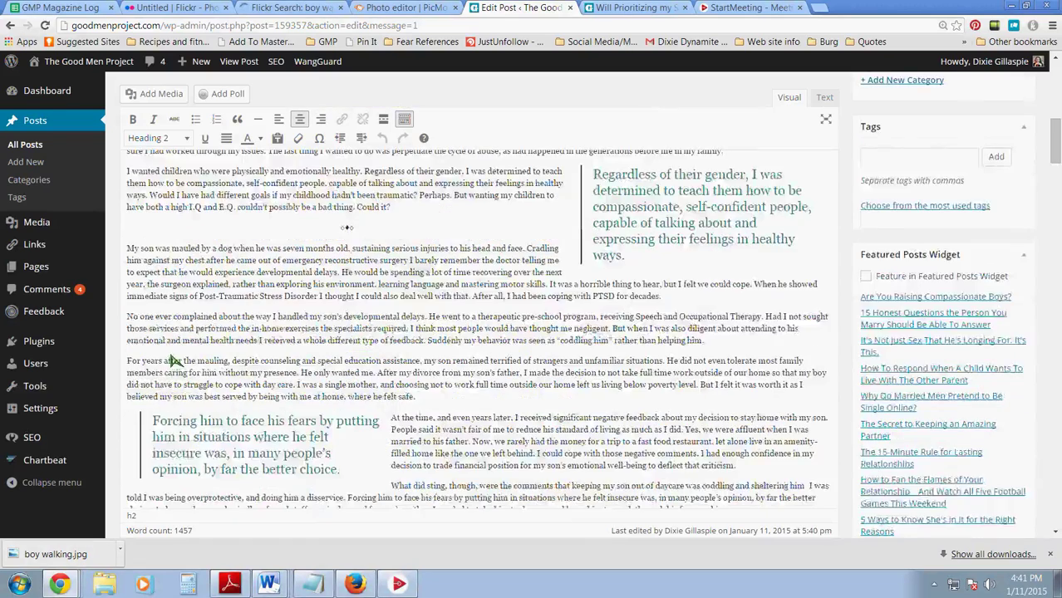
pyautogui.scroll(-2, 173, 361)
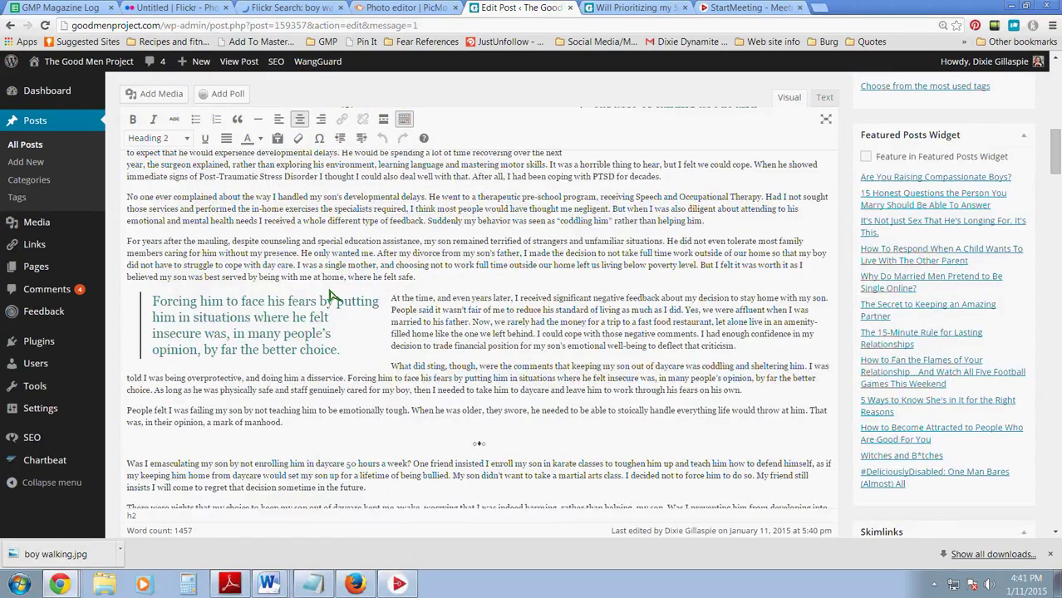
# Step: Review the settings below the article, including the Yoast SEO fields, GMP Ad Plugins, PSA fields, Excerpt and Custom Fields
pyautogui.scroll(-10, 330, 295)
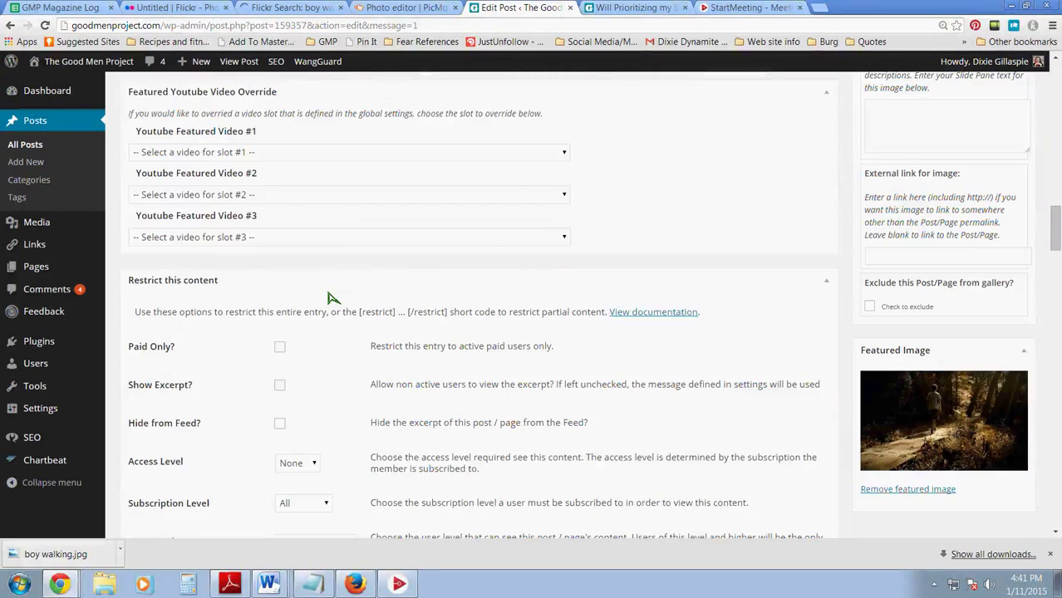
pyautogui.scroll(-10, 331, 296)
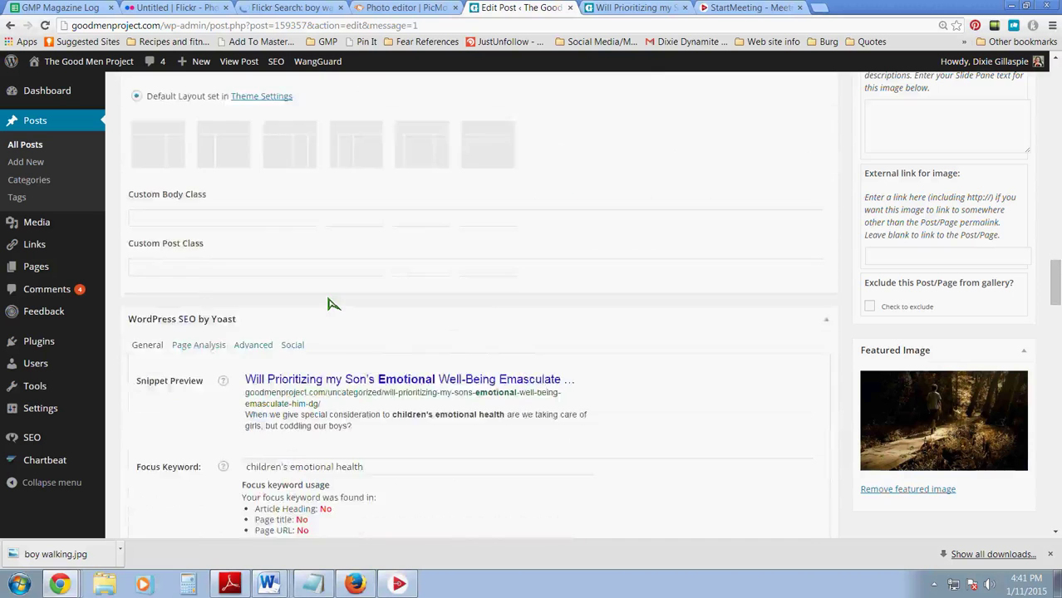
pyautogui.scroll(-1, 351, 380)
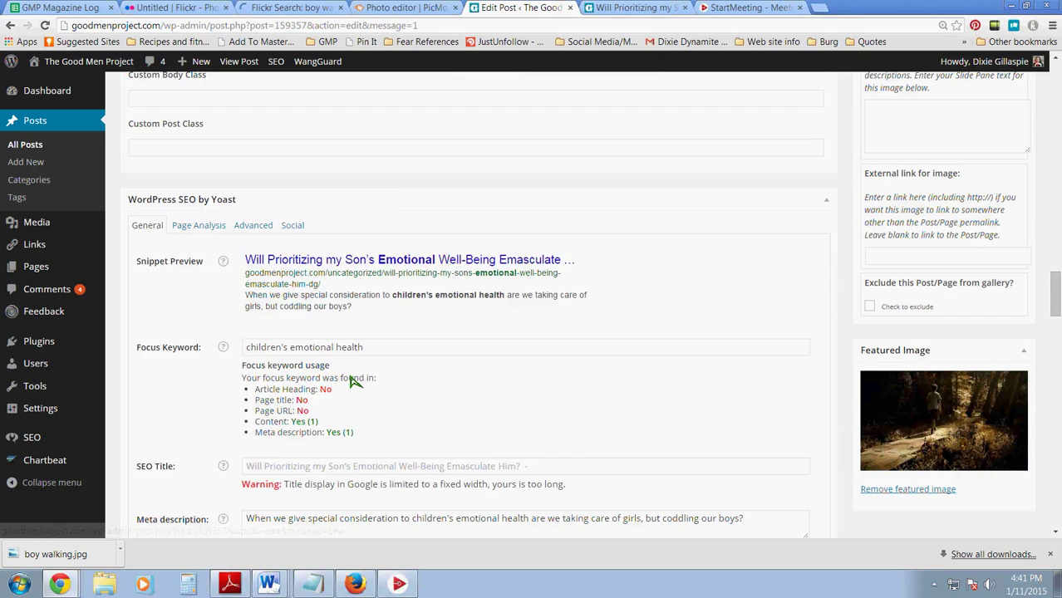
pyautogui.scroll(-1, 350, 379)
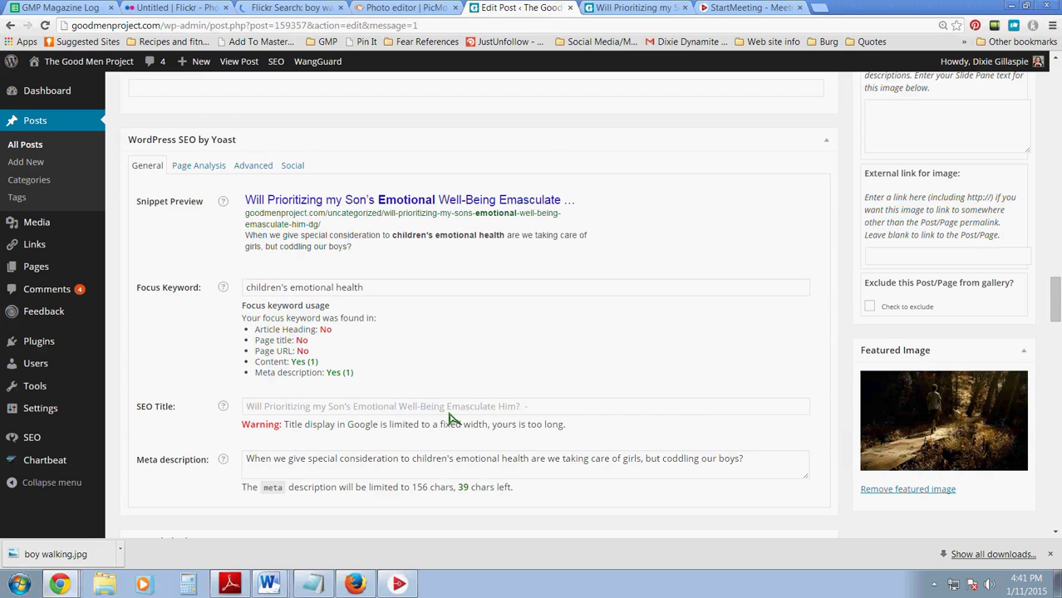
pyautogui.scroll(-5, 349, 332)
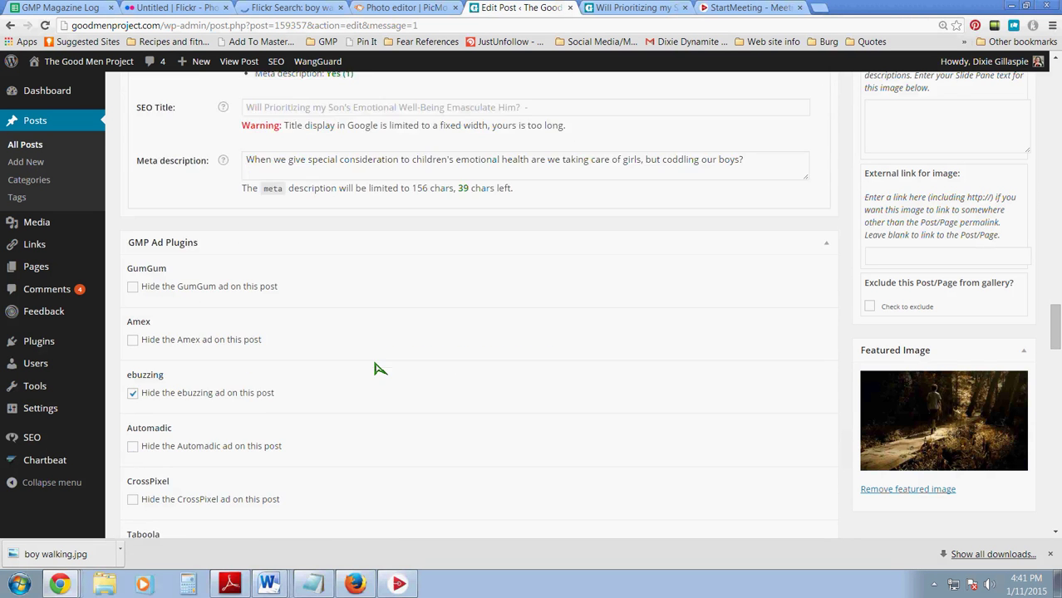
pyautogui.scroll(-1, 373, 368)
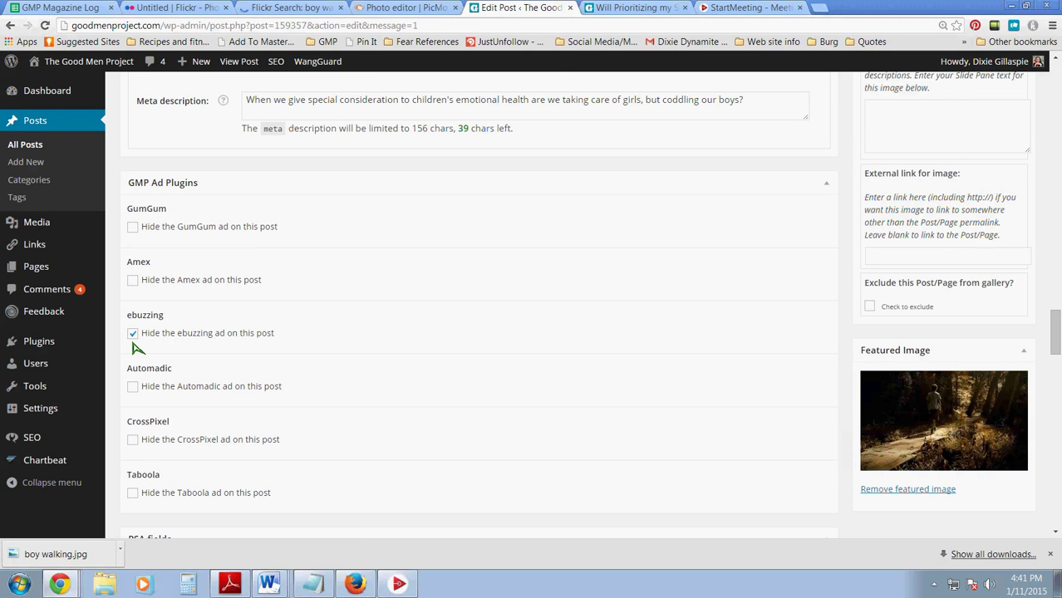
pyautogui.scroll(-8, 237, 353)
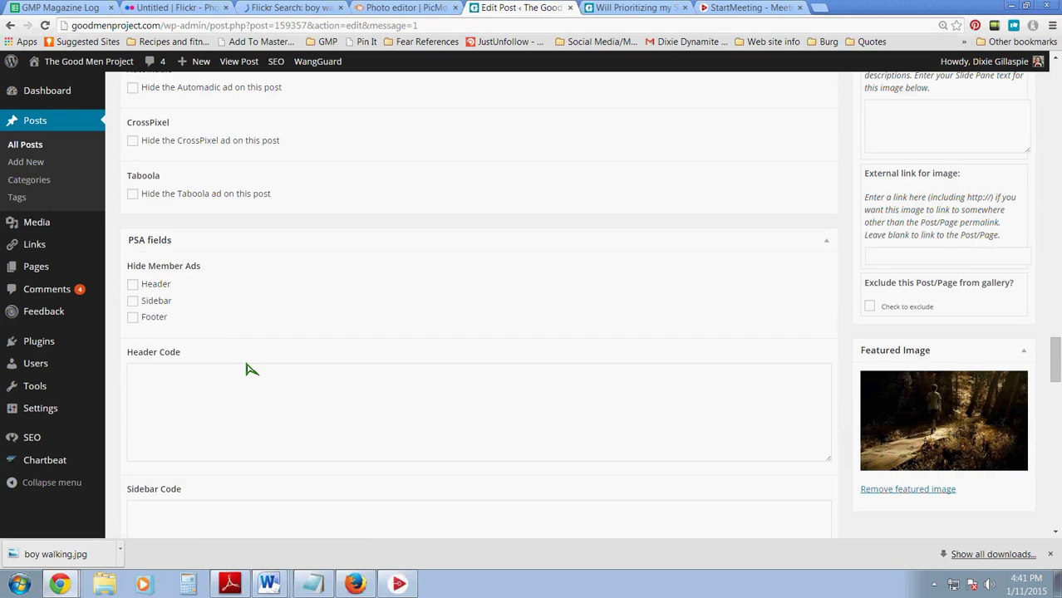
pyautogui.scroll(-4, 249, 369)
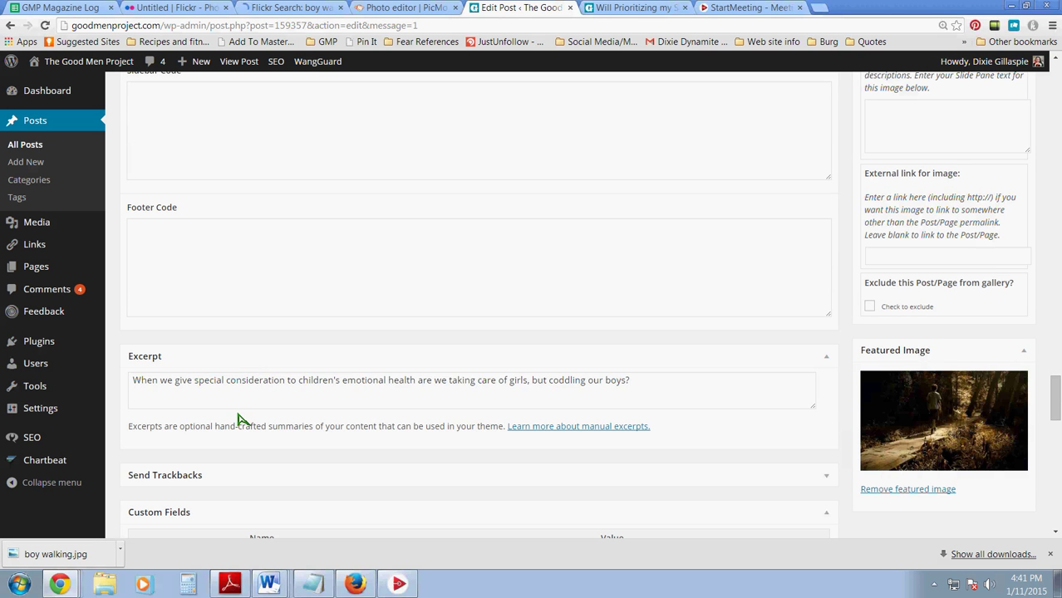
pyautogui.scroll(-15, 241, 404)
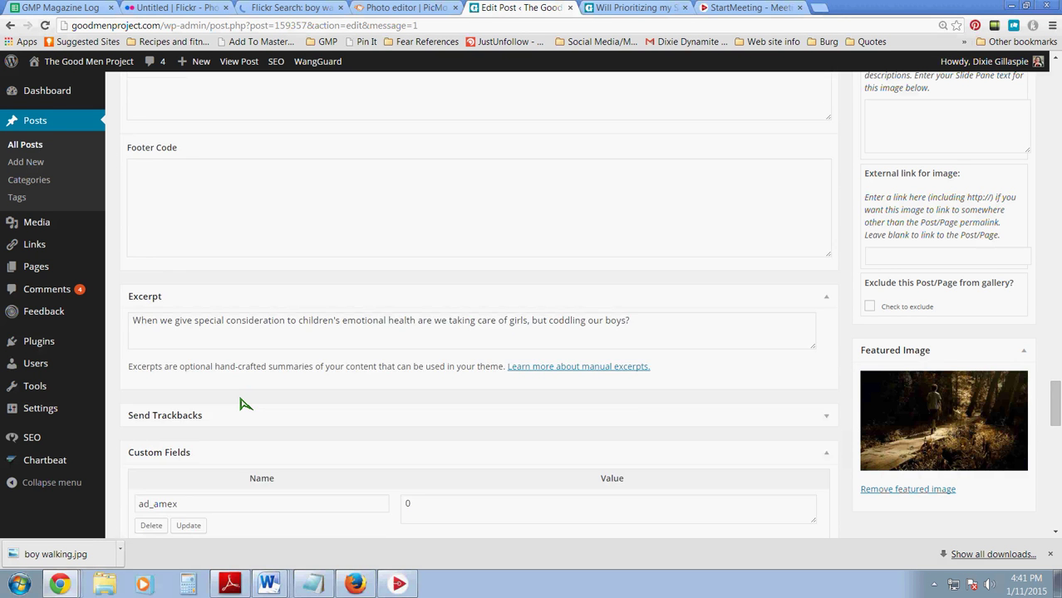
# Step: Review the remaining post settings, including Custom Fields, Discussion, Slug, Author, Featured Image, Dynamic Content Gallery, Tags and Categories
pyautogui.scroll(-3, 241, 405)
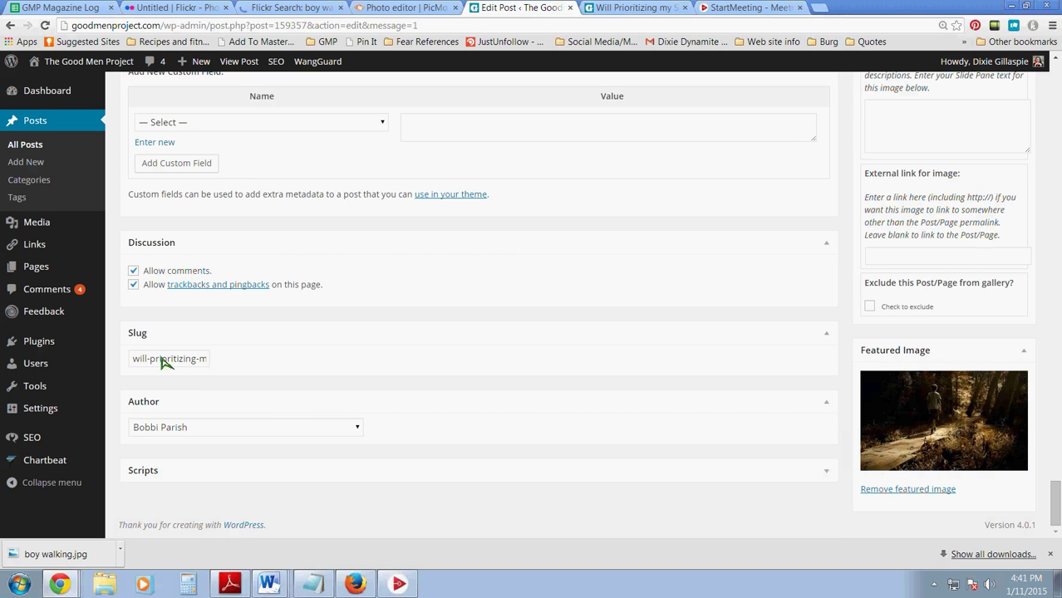
pyautogui.click(158, 362)
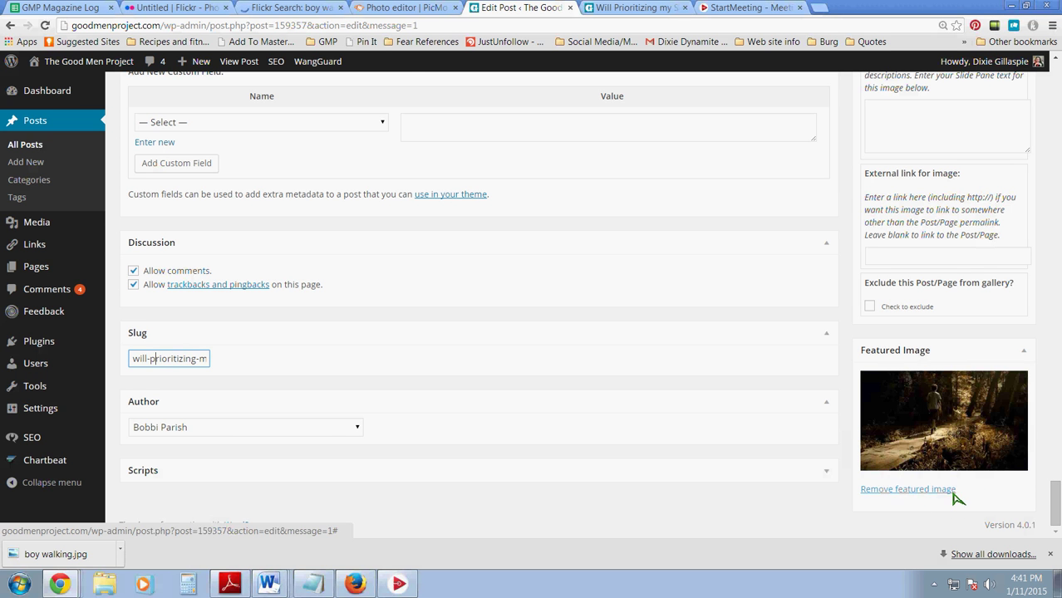
pyautogui.scroll(1, 968, 477)
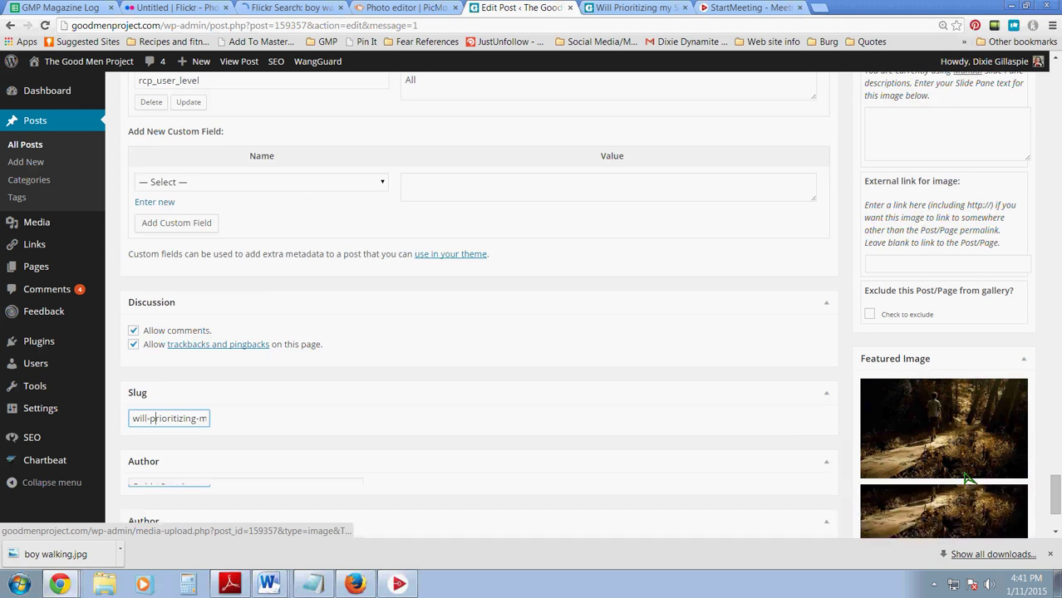
pyautogui.scroll(2, 968, 478)
pyautogui.scroll(4, 967, 477)
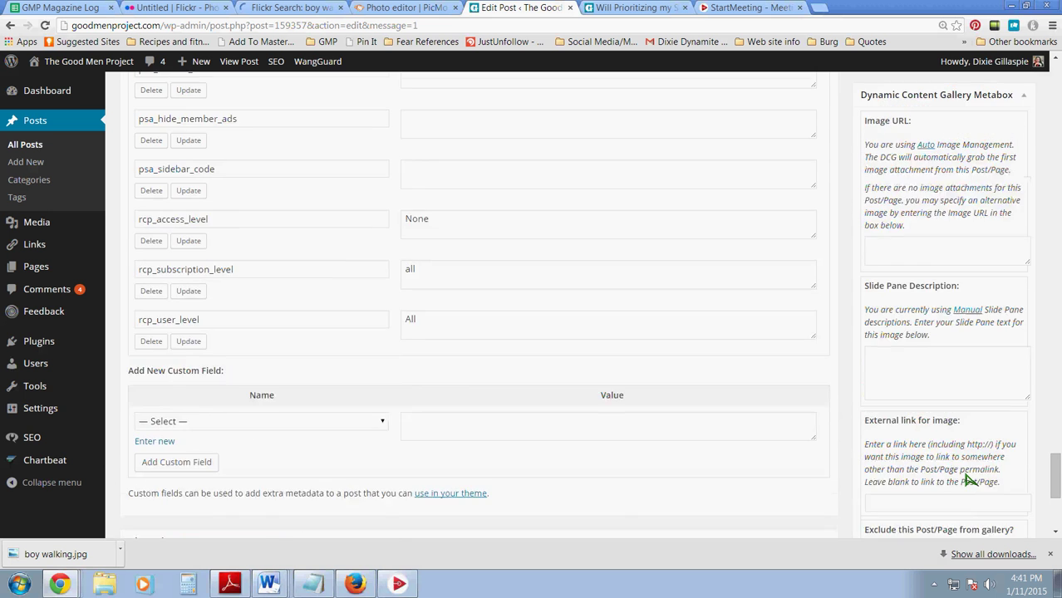
pyautogui.scroll(6, 945, 486)
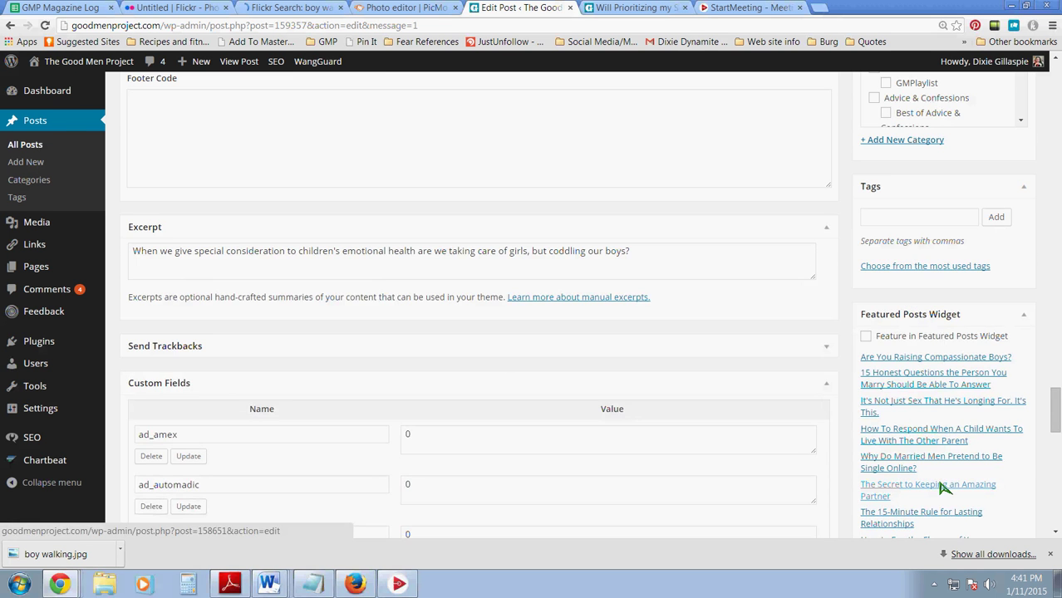
pyautogui.scroll(2, 945, 489)
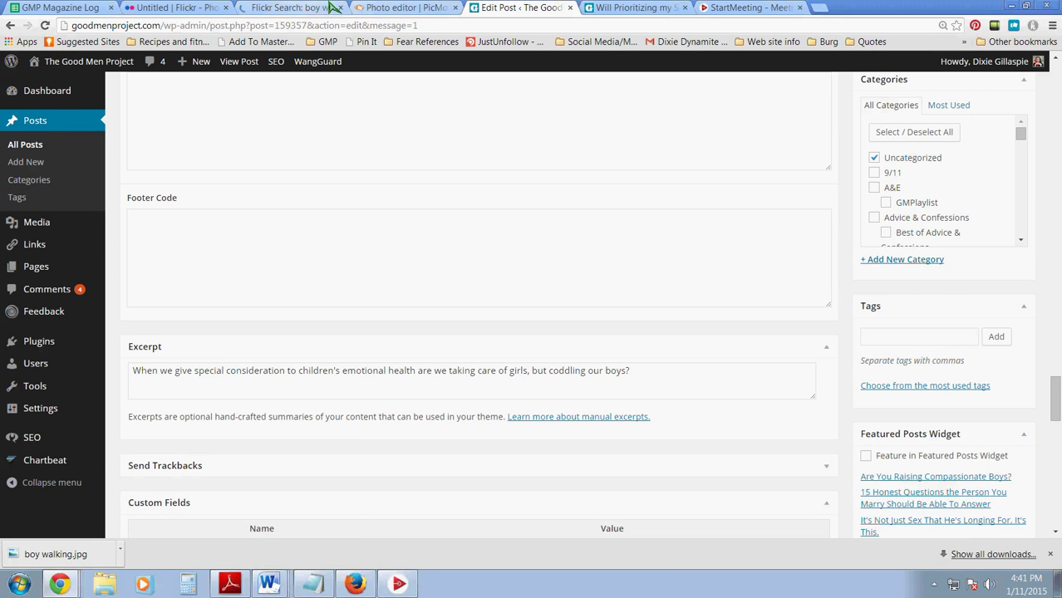
# Step: Look up existing tags for "raising boys" and add the suggested tag "moms raising boys" to the post
pyautogui.click(930, 343)
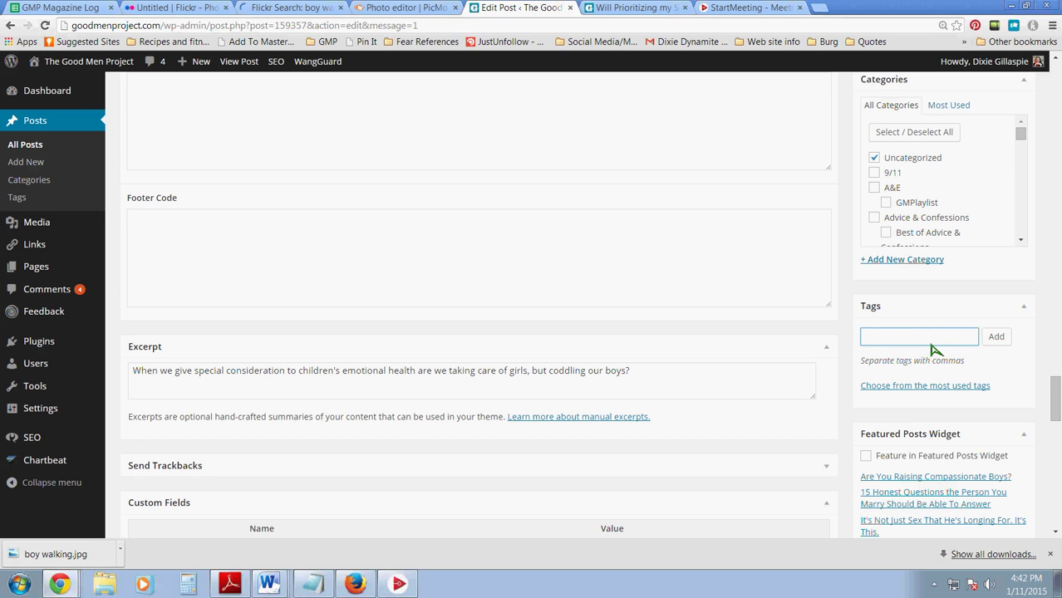
pyautogui.scroll(1, 660, 298)
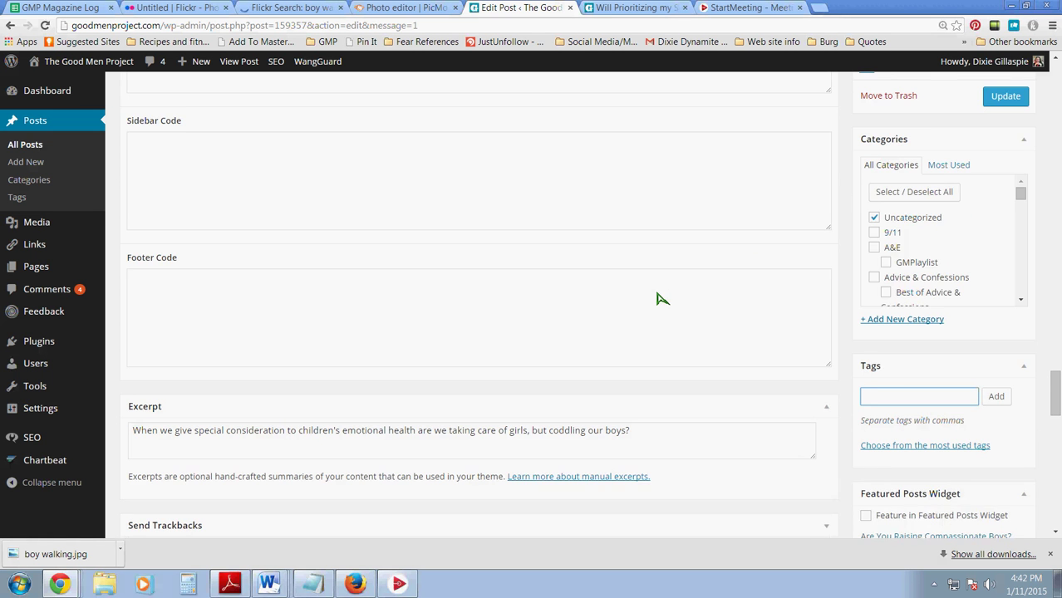
pyautogui.scroll(2, 669, 368)
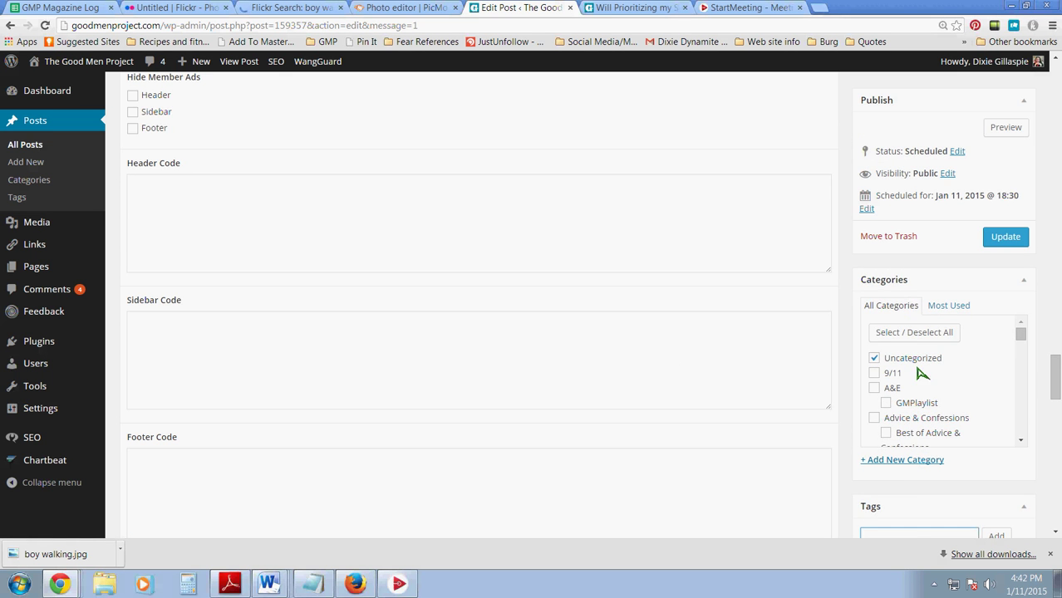
pyautogui.scroll(9, 670, 350)
pyautogui.scroll(15, 671, 350)
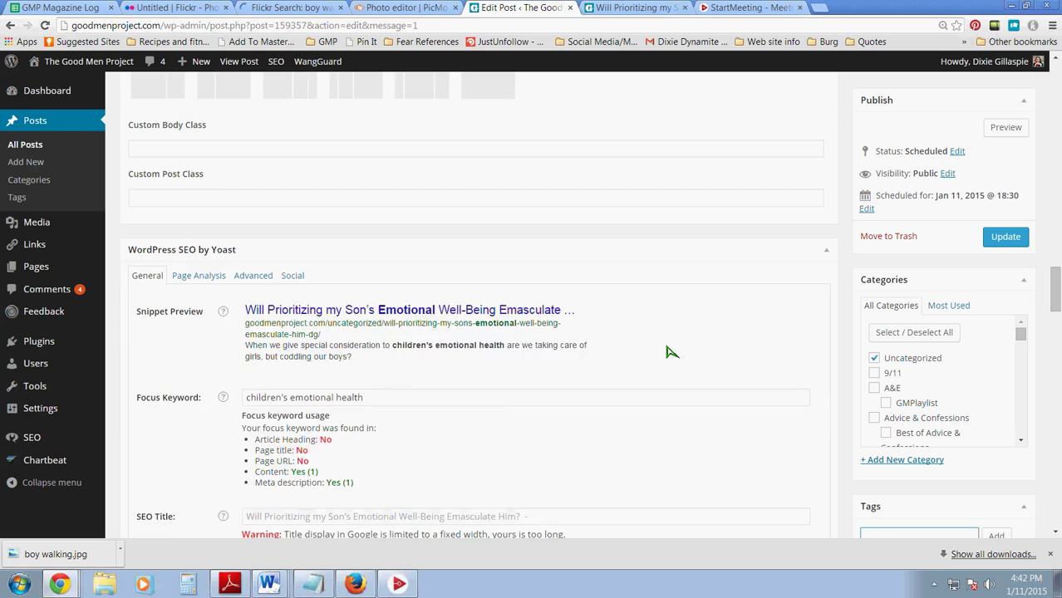
pyautogui.scroll(5, 670, 352)
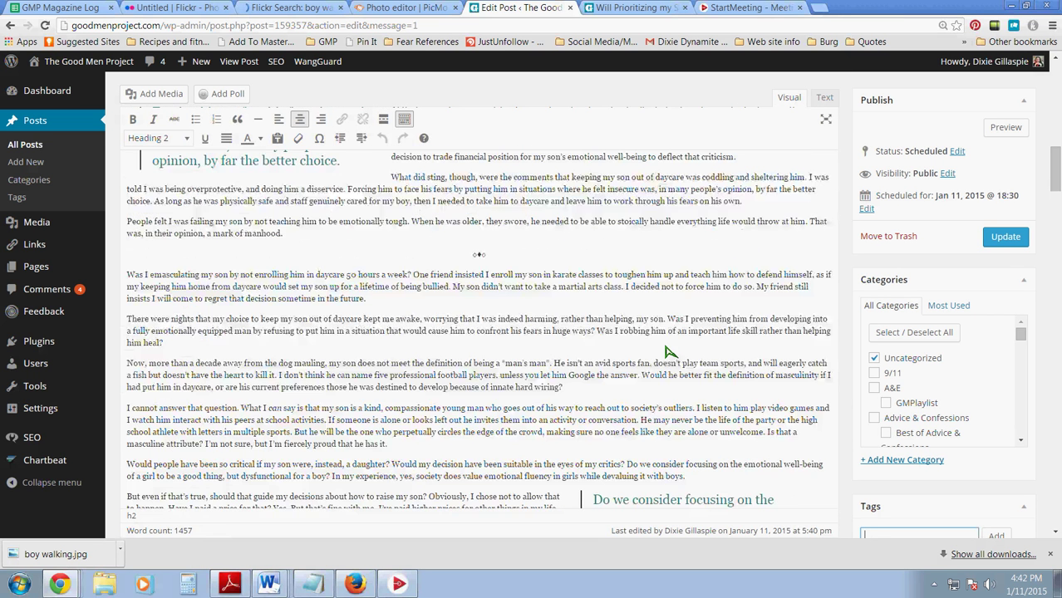
pyautogui.scroll(2, 1048, 357)
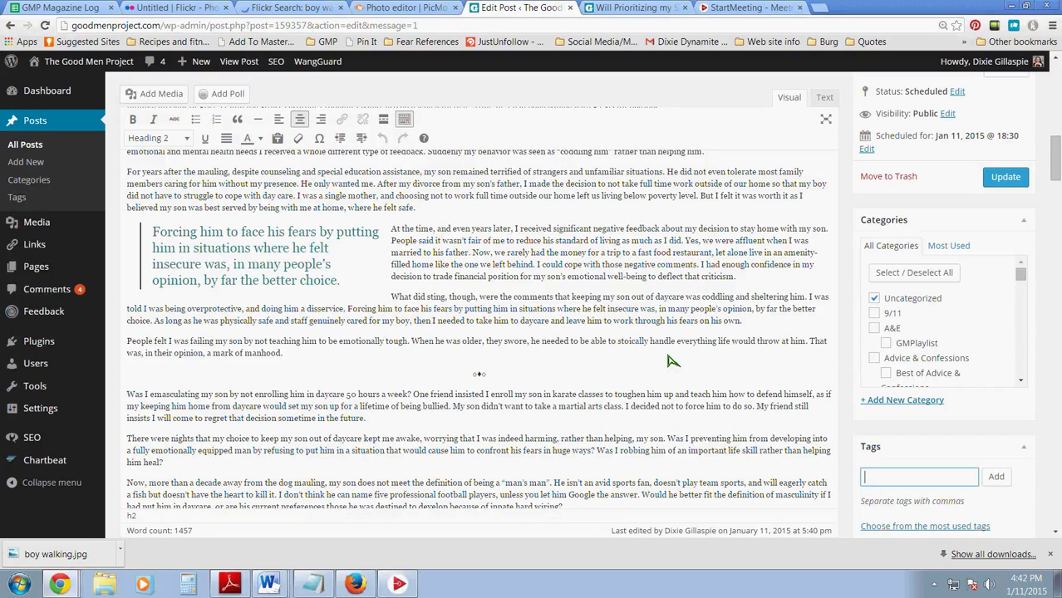
pyautogui.write('raising boys')
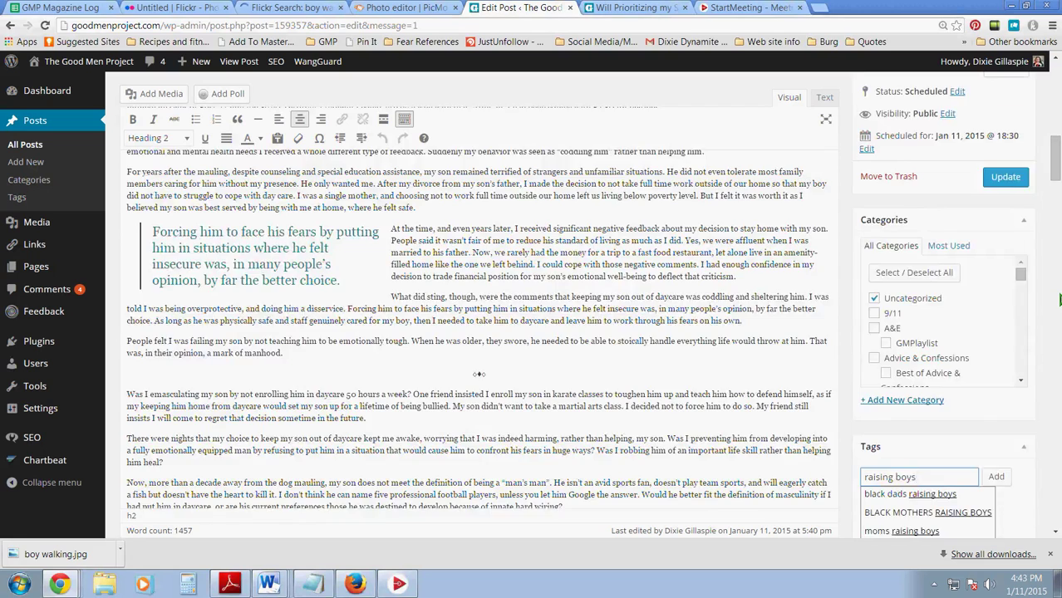
pyautogui.scroll(-1, 1058, 298)
pyautogui.scroll(-1, 1058, 297)
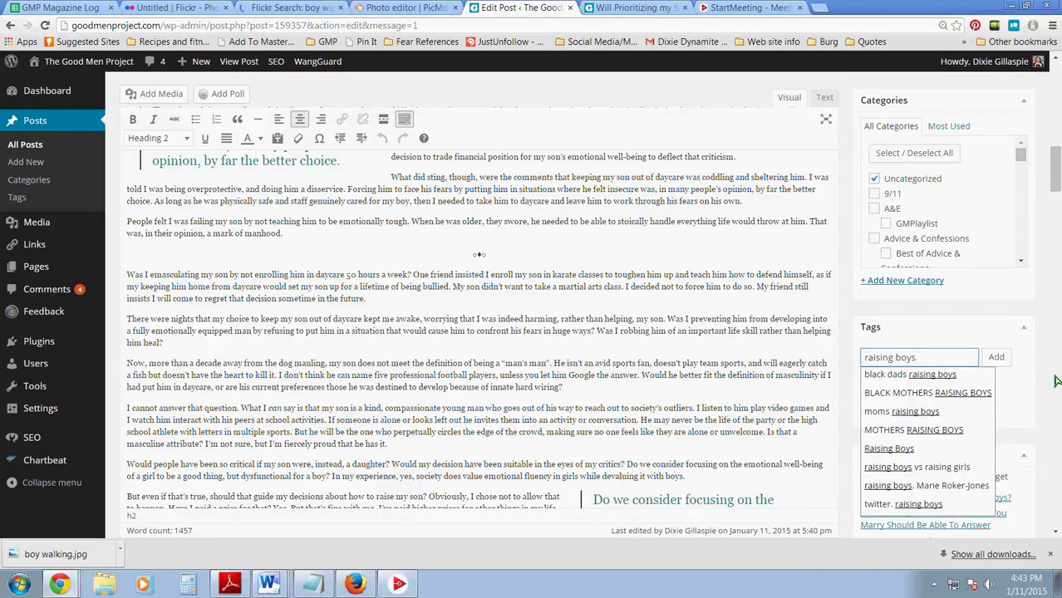
pyautogui.click(902, 415)
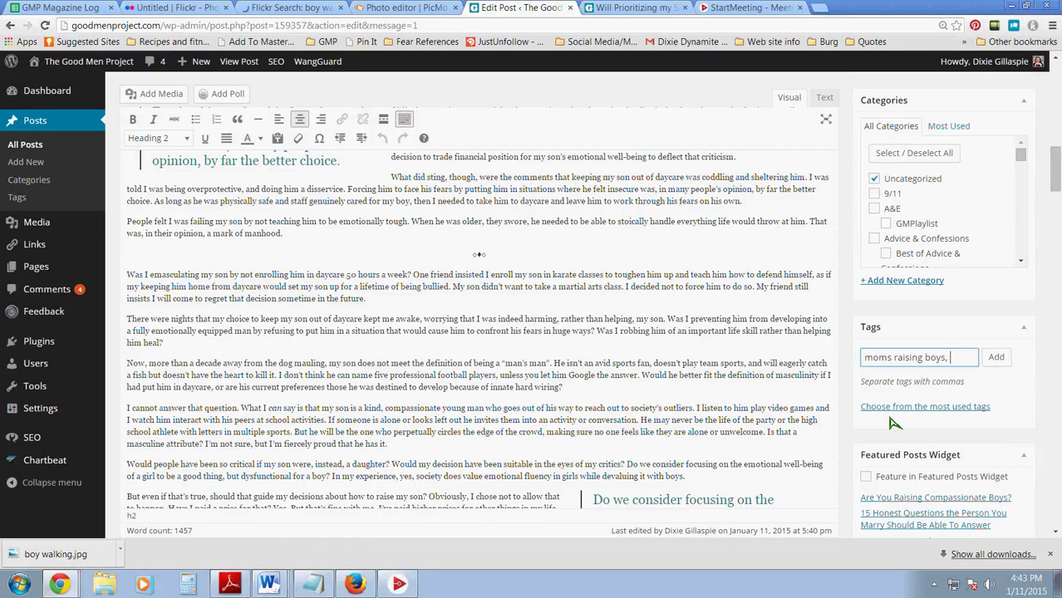
pyautogui.press('Return')
# Step: Add the existing tag "Raising Boys" and a new tag "dog mauling" to the post
pyautogui.write('ra')
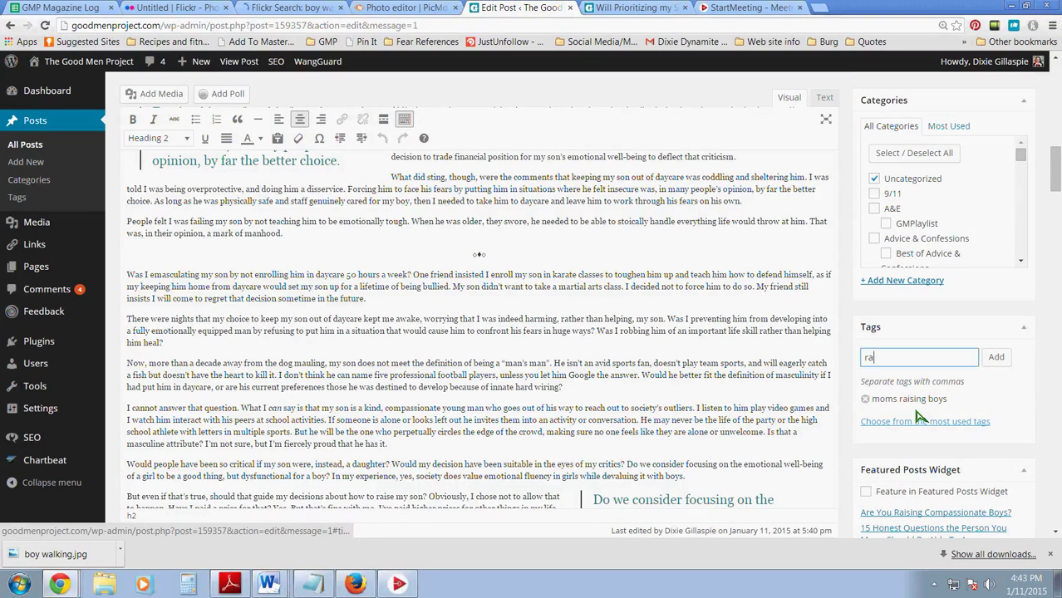
pyautogui.write('ising boys')
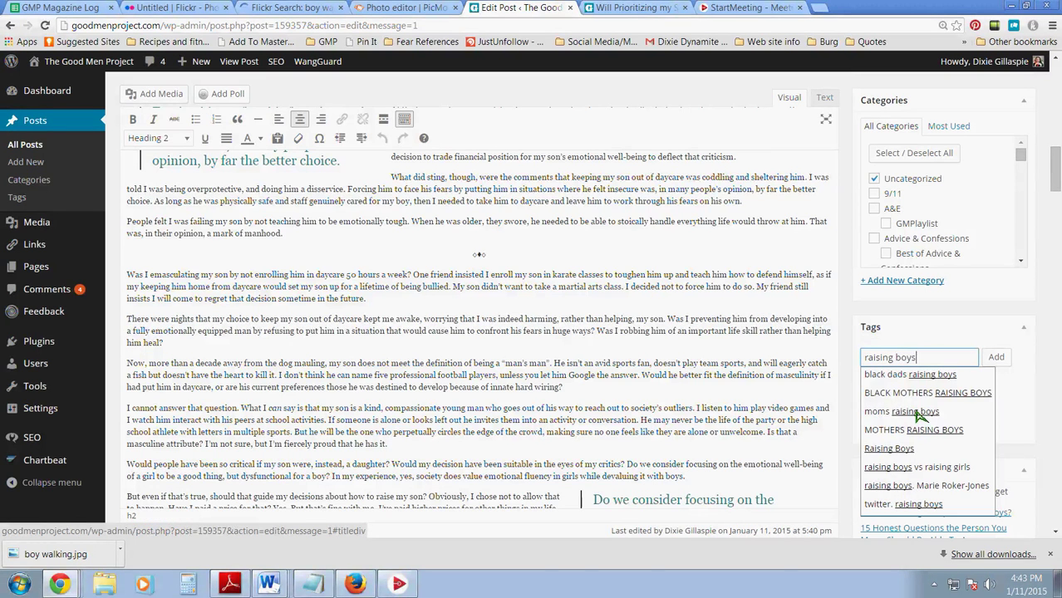
pyautogui.click(895, 452)
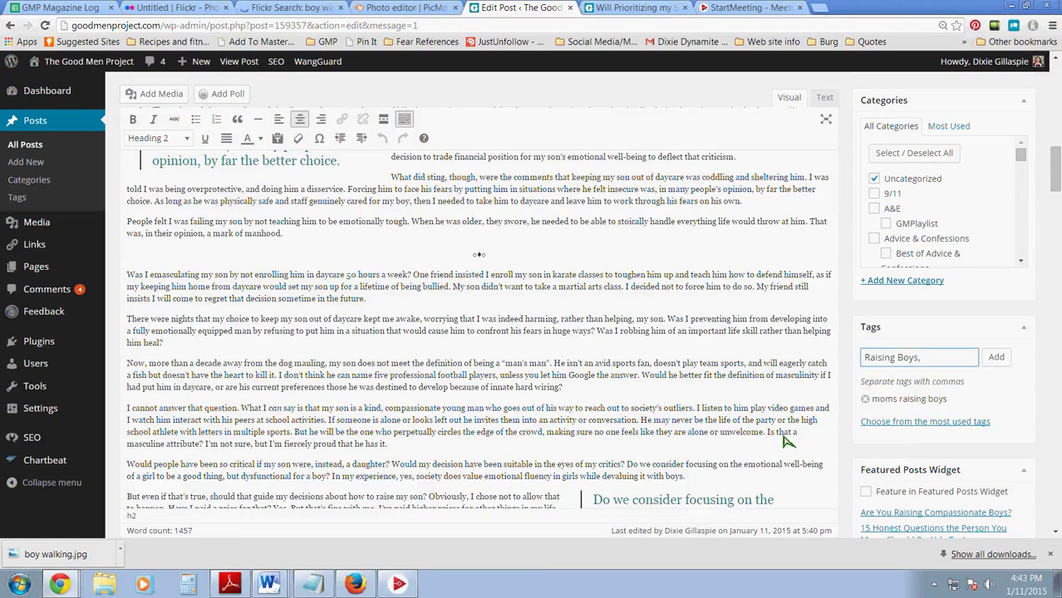
pyautogui.press('Return')
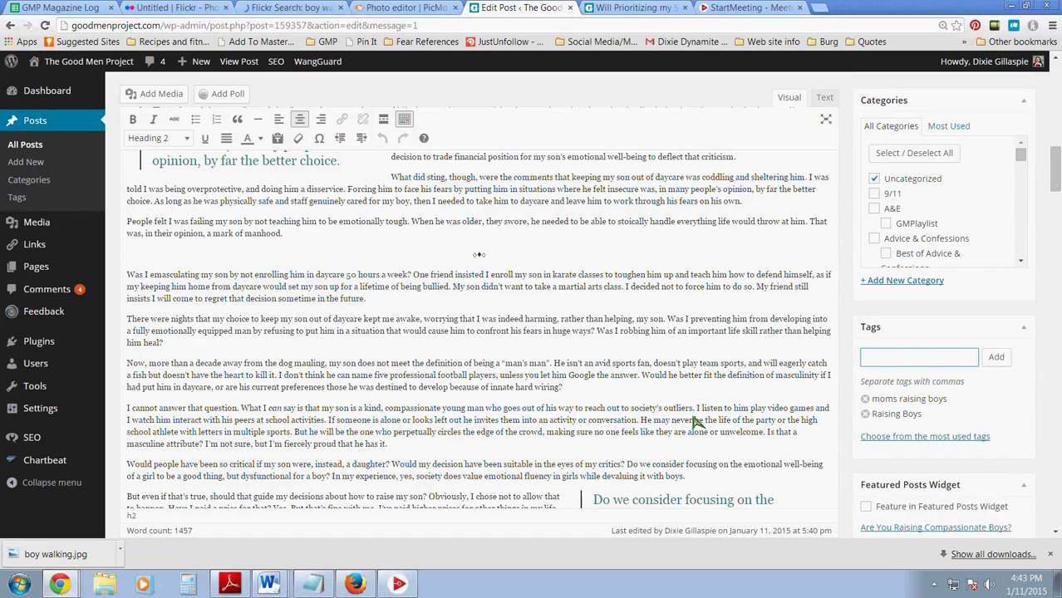
pyautogui.write('dog maul')
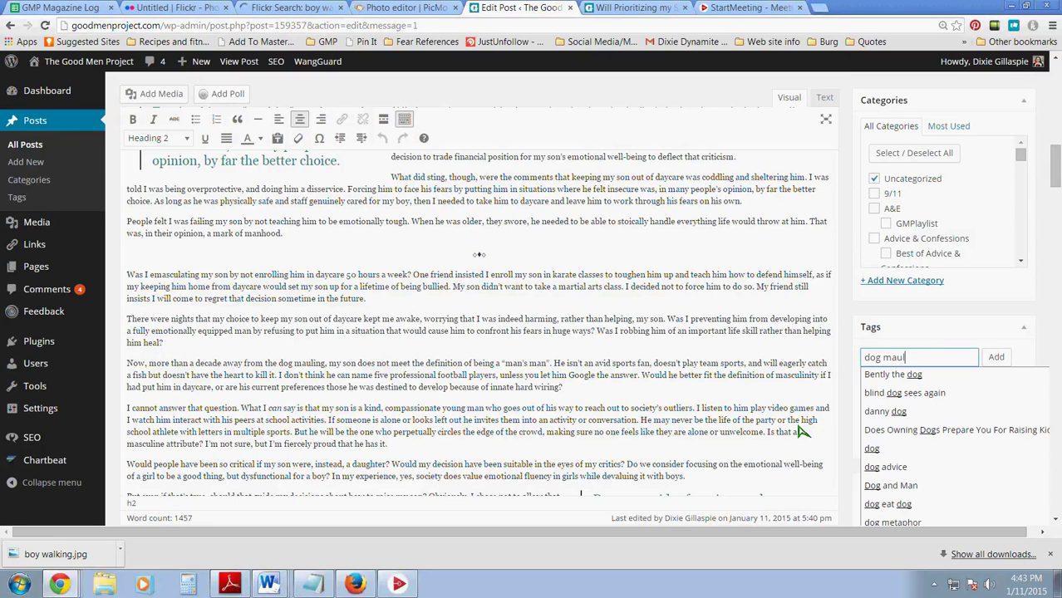
pyautogui.write('ing')
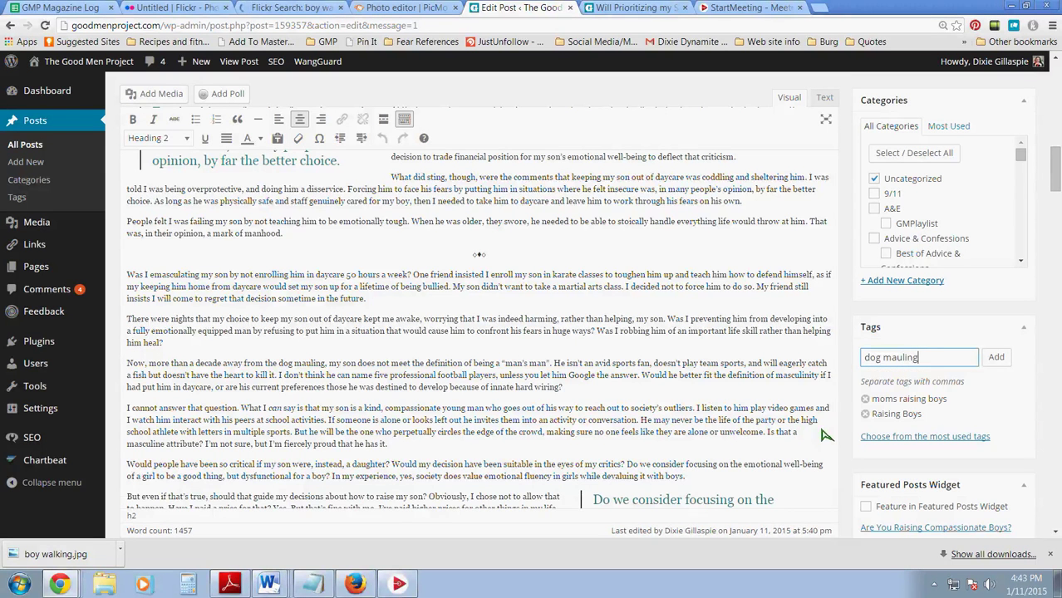
pyautogui.press('Return')
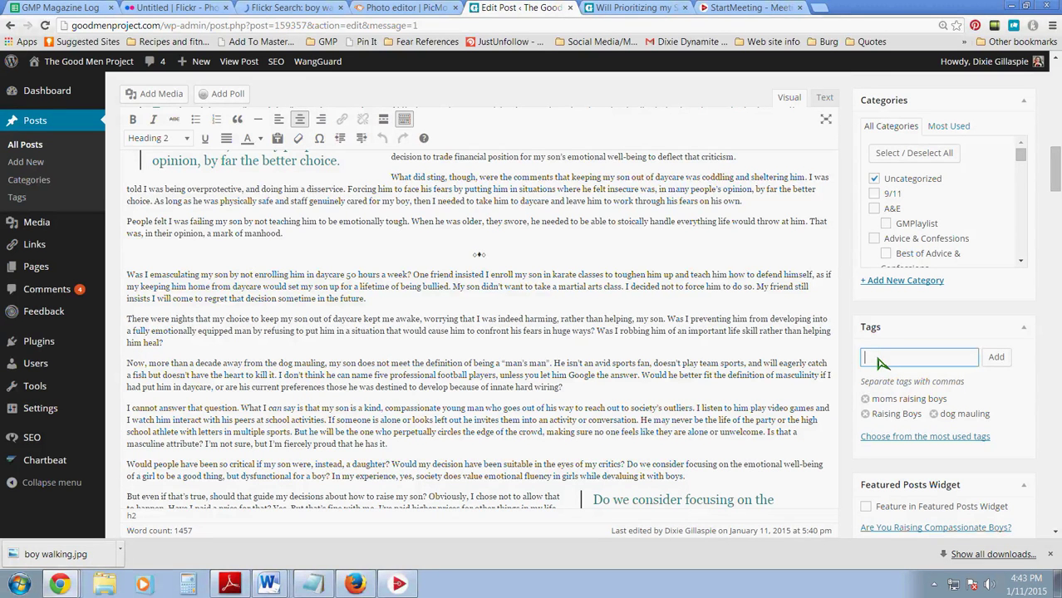
# Step: Add a new tag "PTSD in children" and the existing tag "living with PTSD" to the post
pyautogui.write('PTSD')
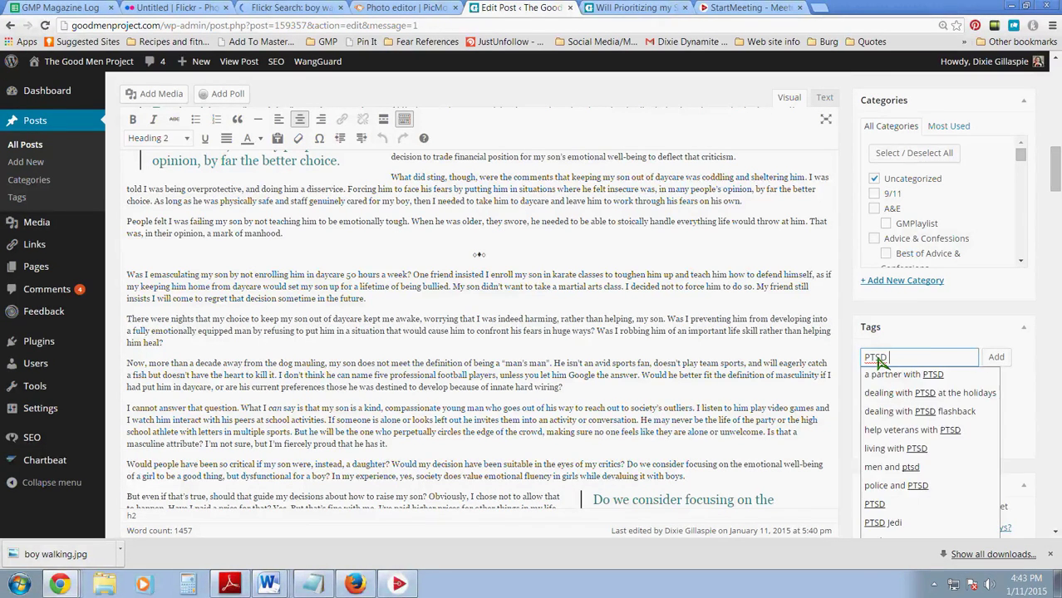
pyautogui.write(' in children')
pyautogui.press('Return')
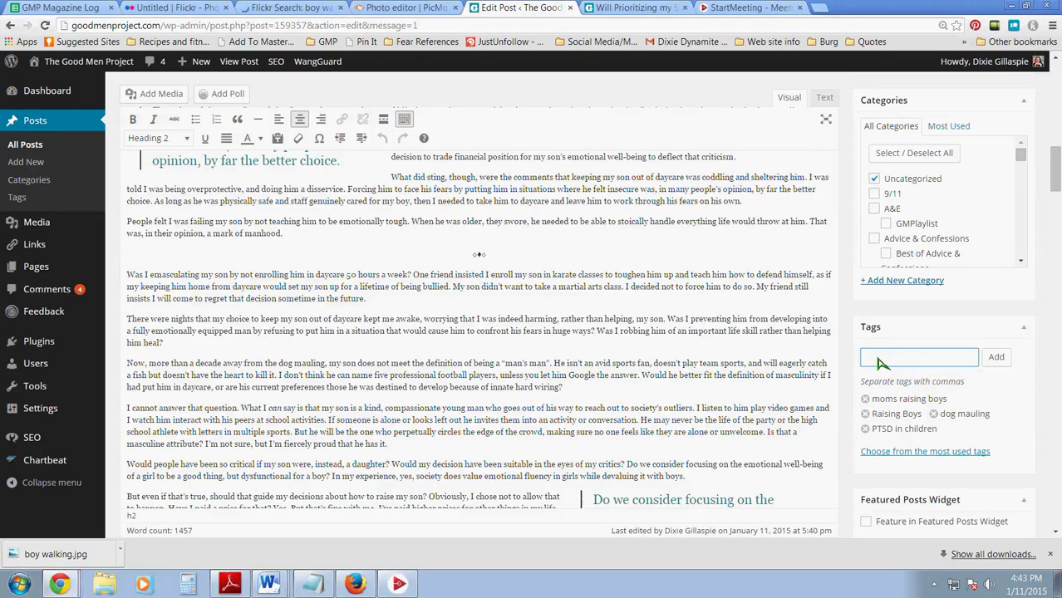
pyautogui.write('PTSD')
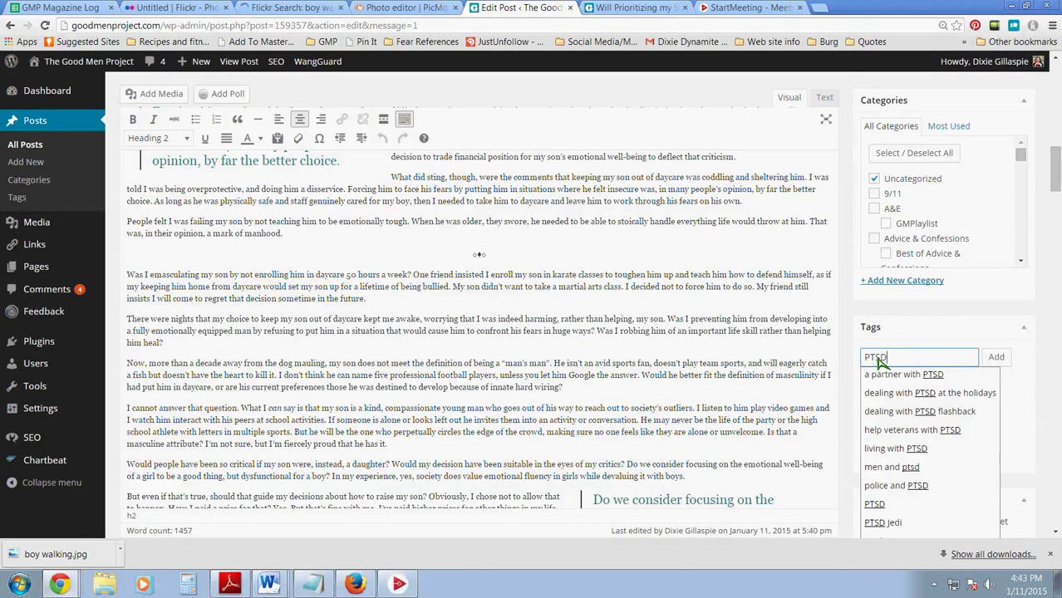
pyautogui.click(906, 449)
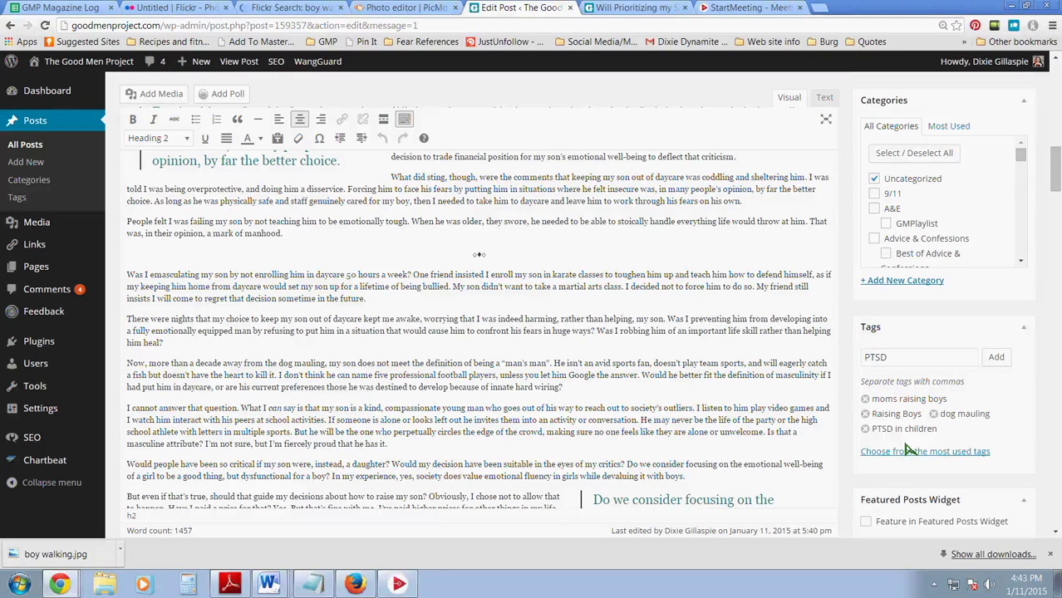
pyautogui.click(900, 360)
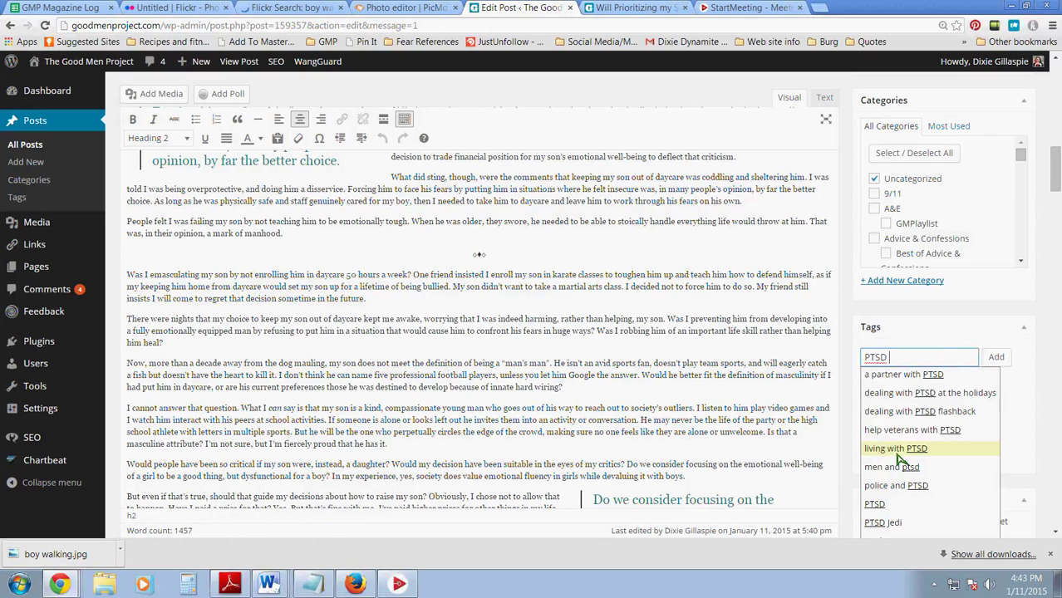
pyautogui.click(897, 457)
pyautogui.press('Return')
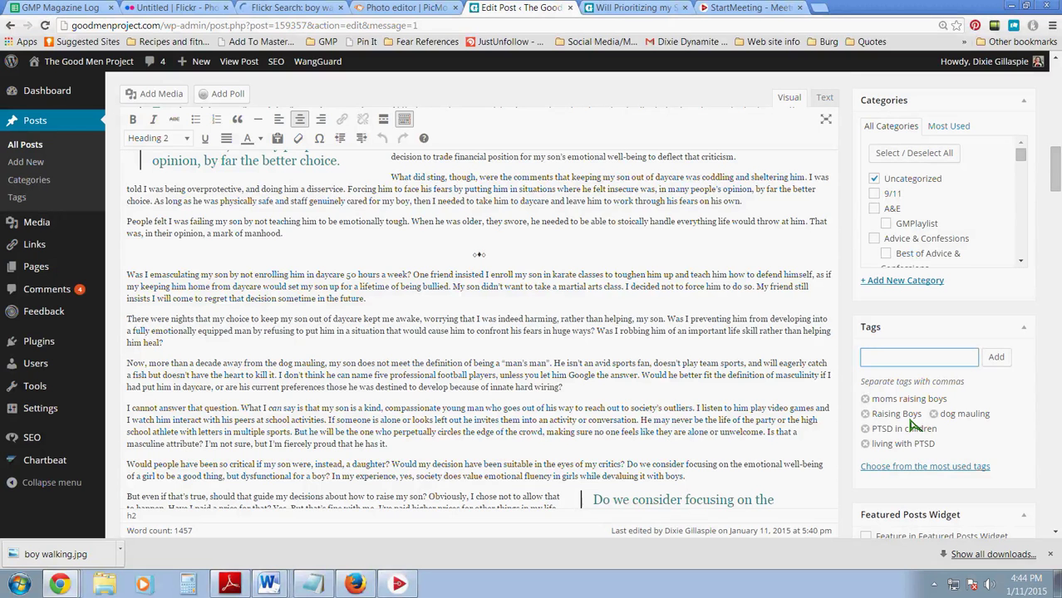
# Step: Look up tags for "post traumatic" and add the suggested tag "Post Traumatic Stress Syndrome" to the post
pyautogui.write('post traumatic')
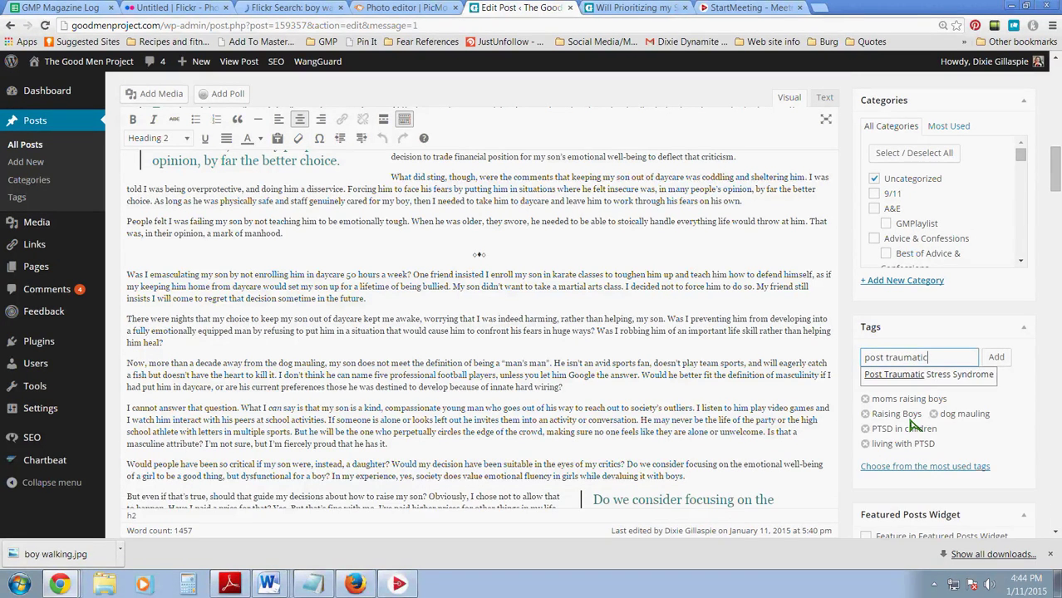
pyautogui.click(924, 376)
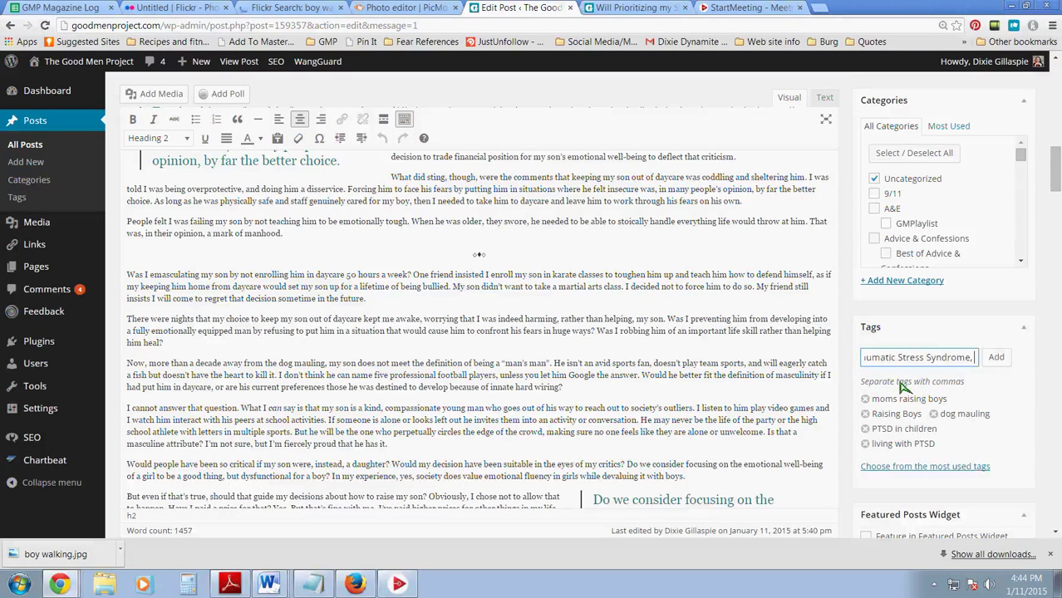
pyautogui.click(996, 358)
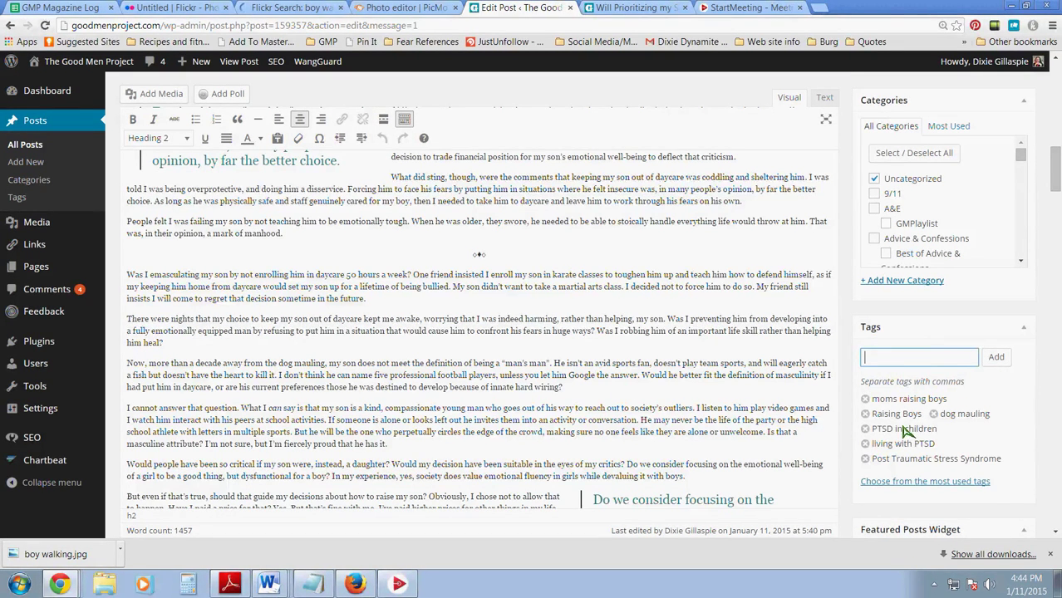
# Step: Show the site's most used tags and add "Boys" and "children" from them to the post
pyautogui.scroll(-1, 909, 453)
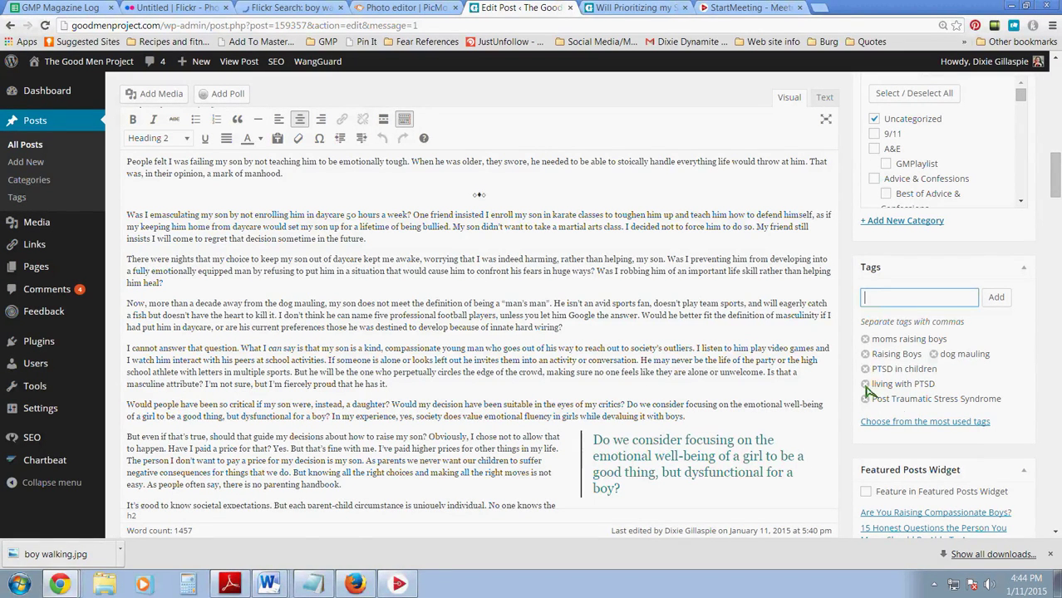
pyautogui.click(913, 421)
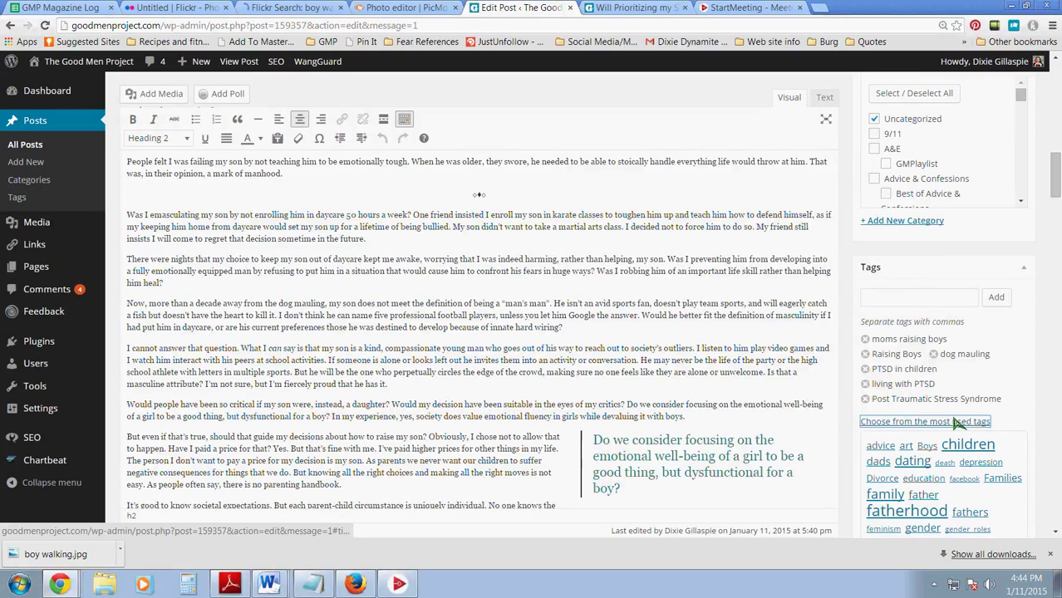
pyautogui.scroll(-1, 1011, 422)
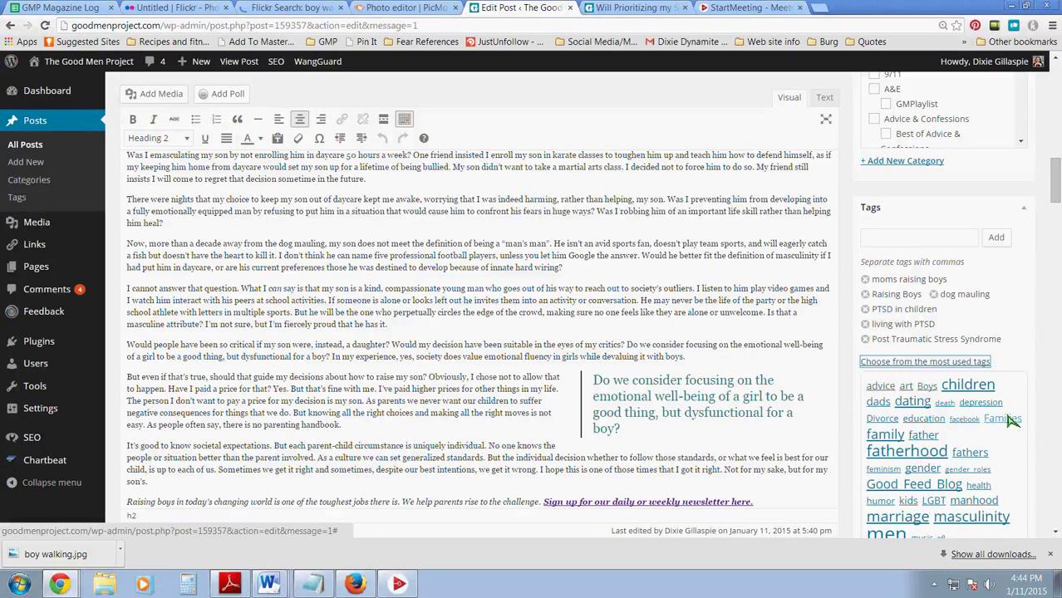
pyautogui.click(926, 386)
pyautogui.click(974, 400)
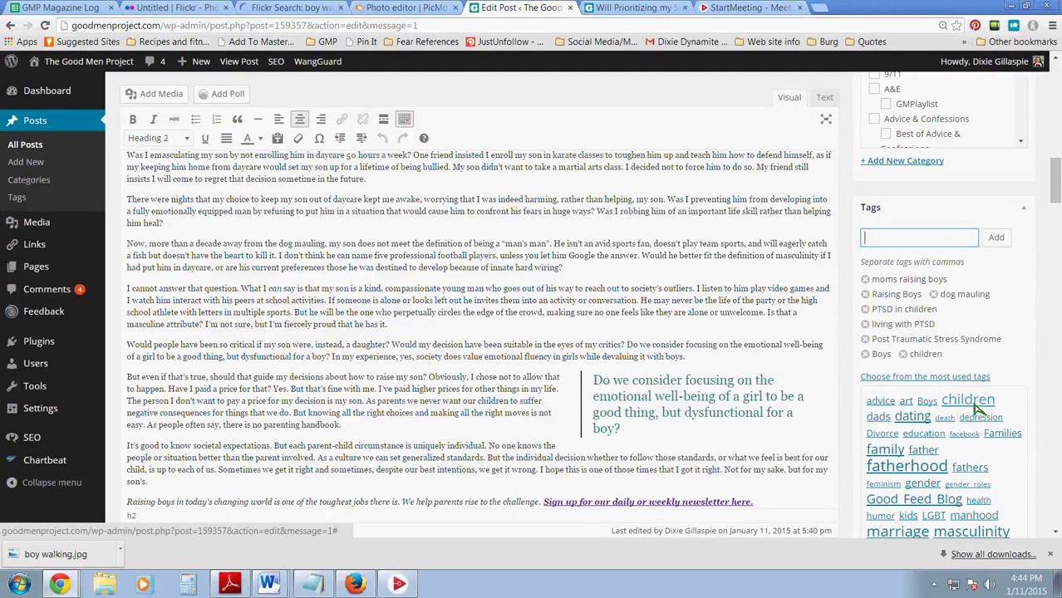
# Step: Add "Divorce", "gender", "manhood", "masculinity" and "parenting" from the most used tags to the post
pyautogui.scroll(-1, 932, 450)
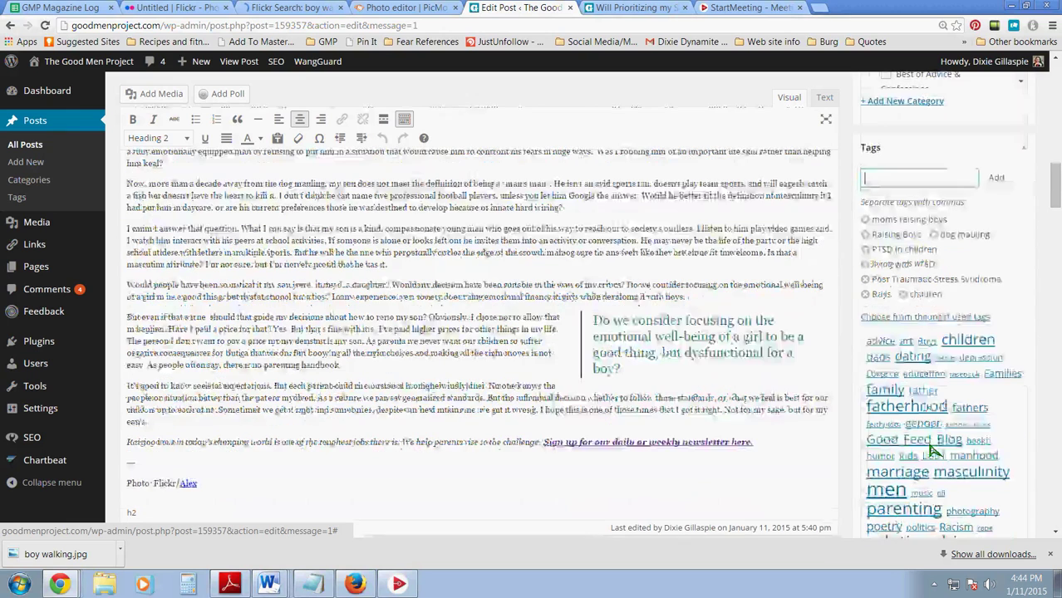
pyautogui.click(891, 376)
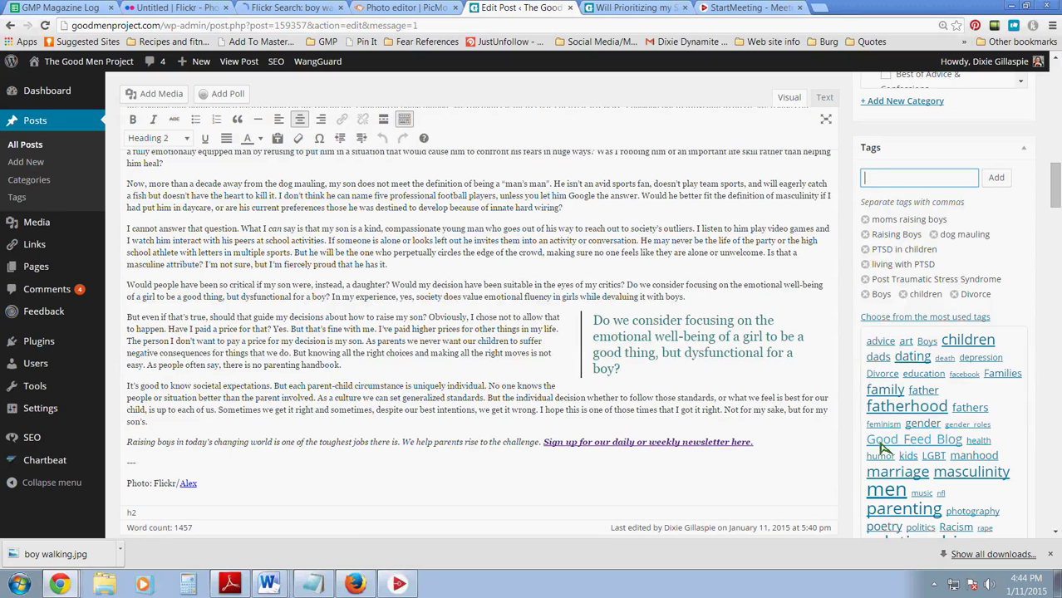
pyautogui.click(932, 426)
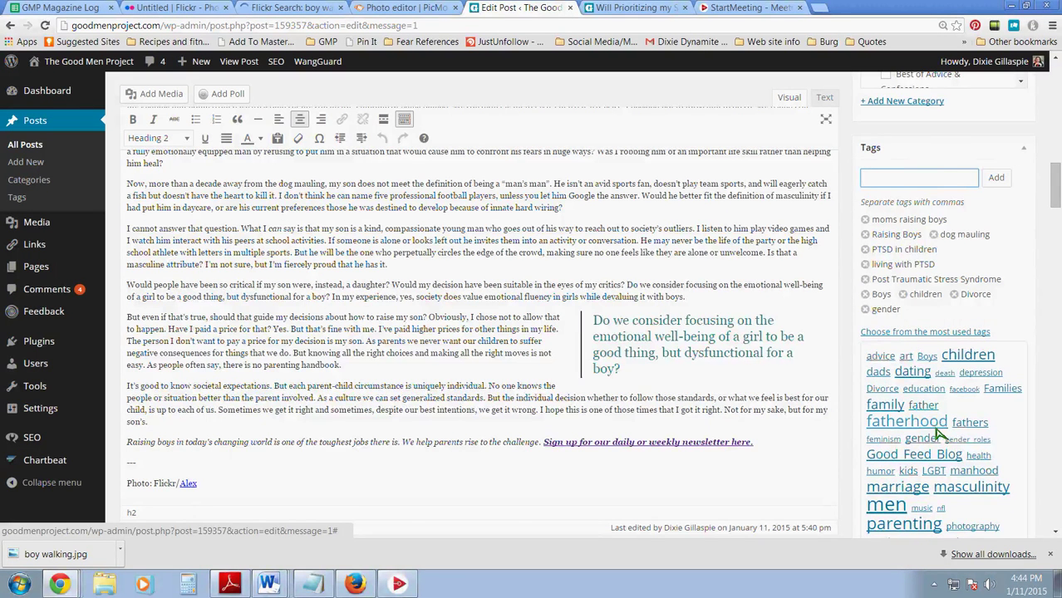
pyautogui.scroll(-1, 938, 433)
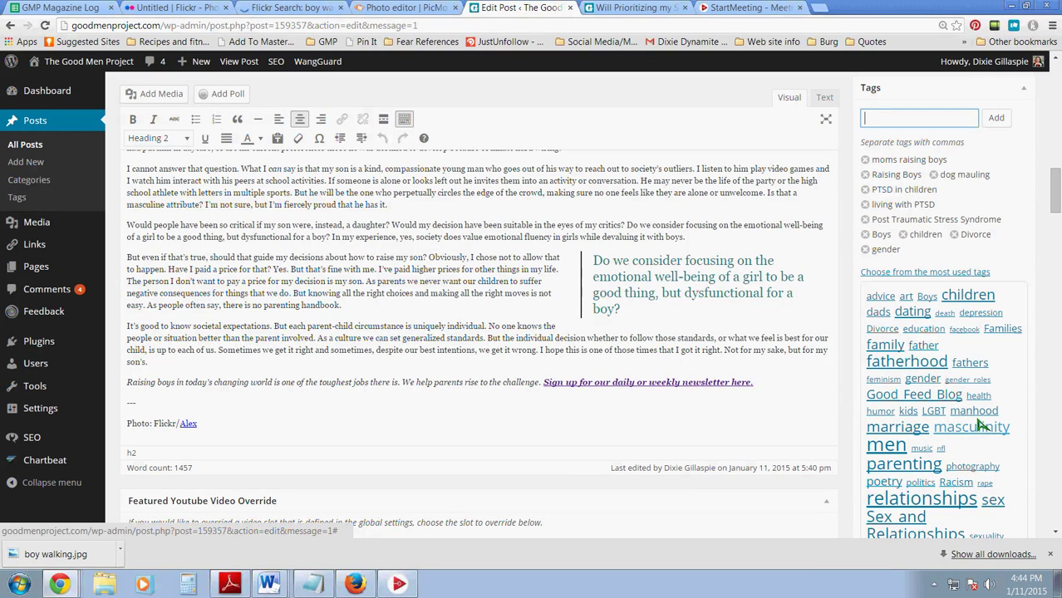
pyautogui.click(974, 413)
pyautogui.click(976, 431)
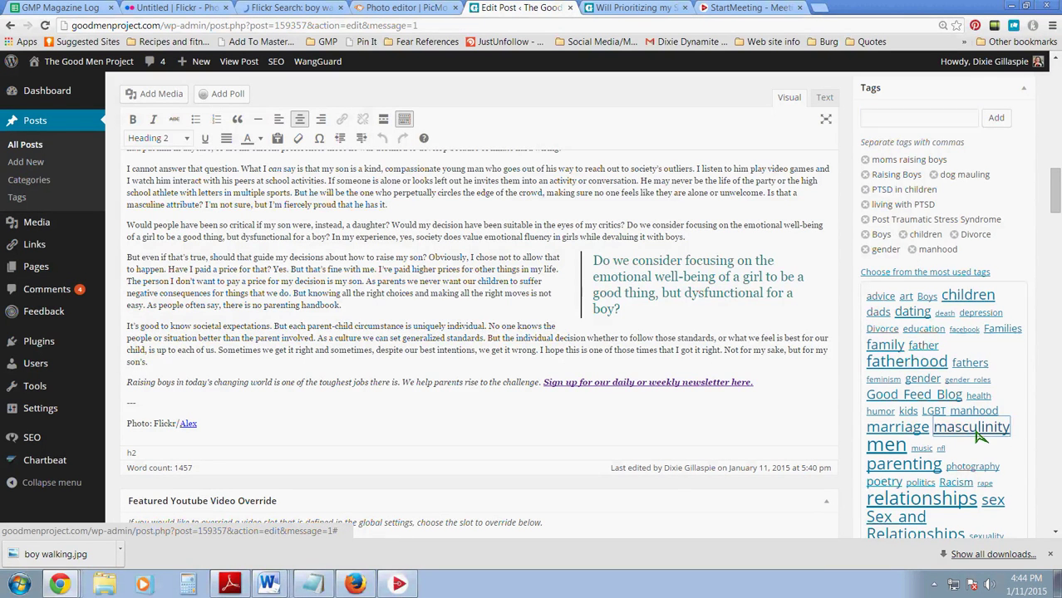
pyautogui.scroll(-1, 1002, 440)
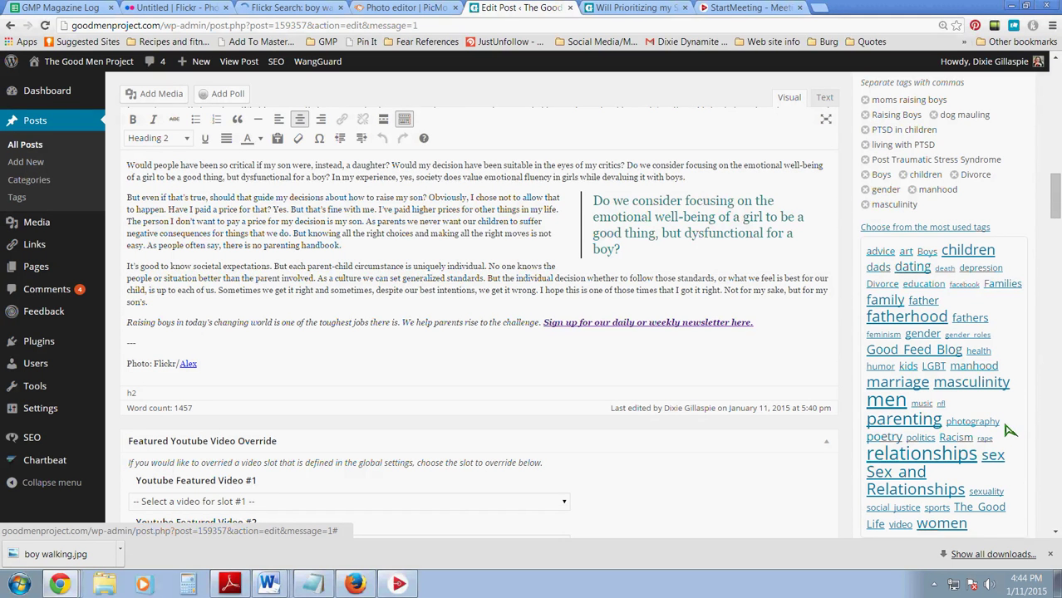
pyautogui.click(893, 425)
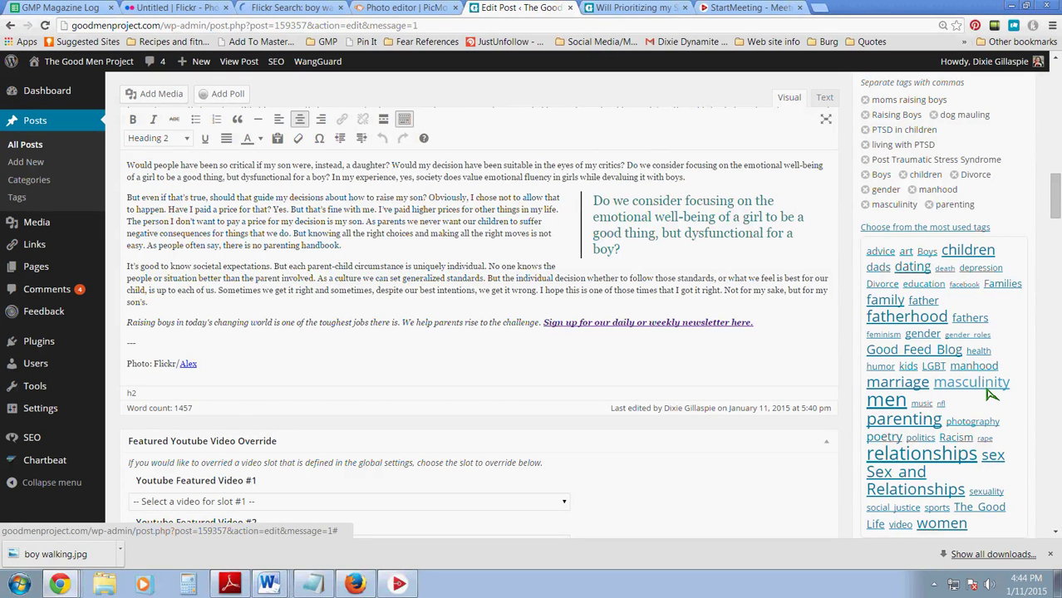
# Step: Remove the "Uncategorized" category from the post
pyautogui.scroll(-1, 991, 395)
pyautogui.scroll(1, 990, 396)
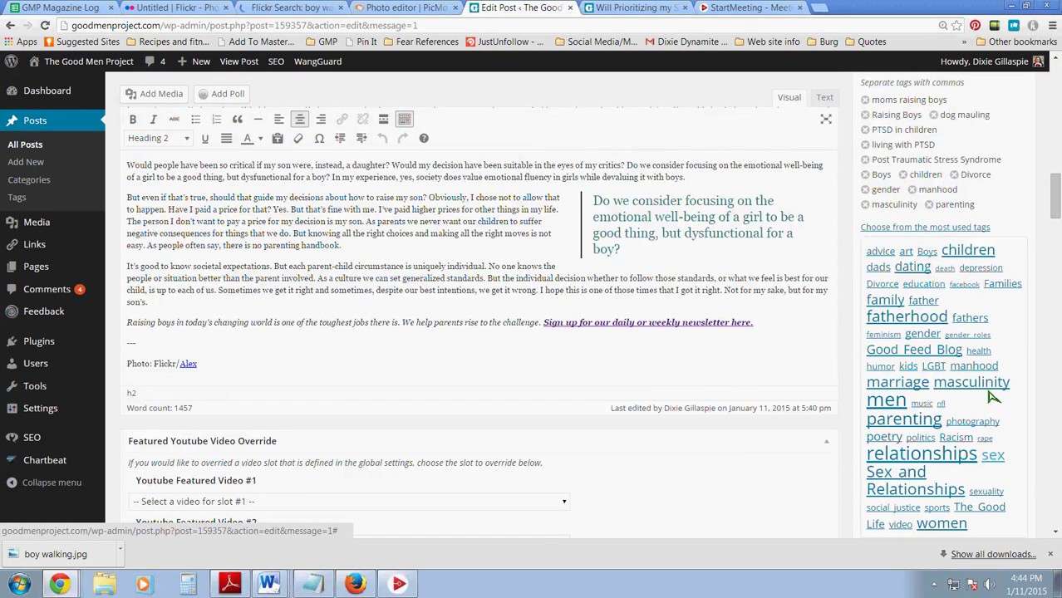
pyautogui.scroll(3, 994, 397)
pyautogui.scroll(1, 990, 396)
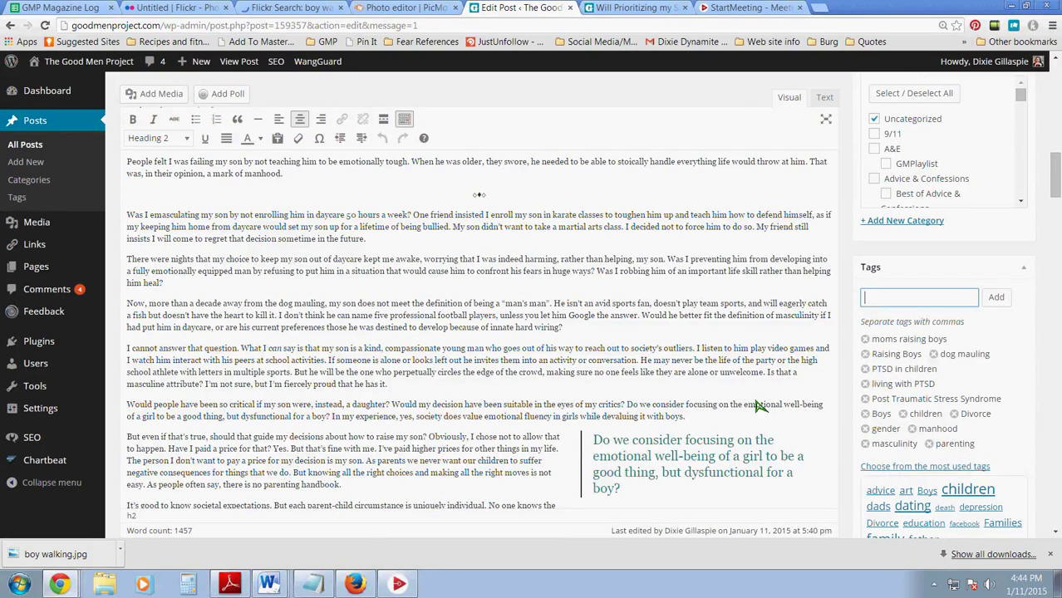
pyautogui.scroll(1, 756, 406)
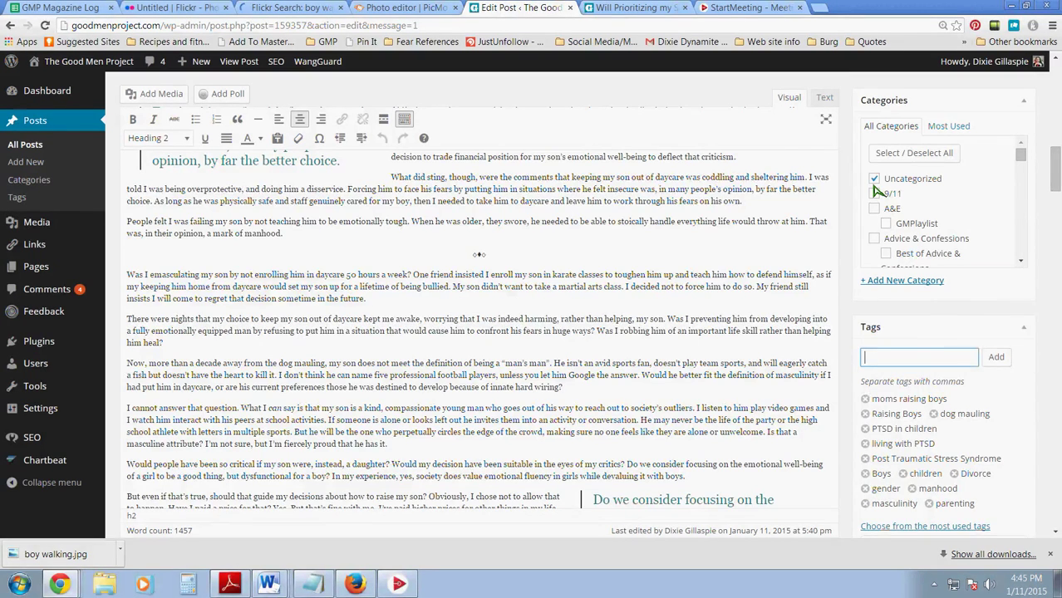
pyautogui.scroll(1, 972, 142)
pyautogui.scroll(1, 972, 158)
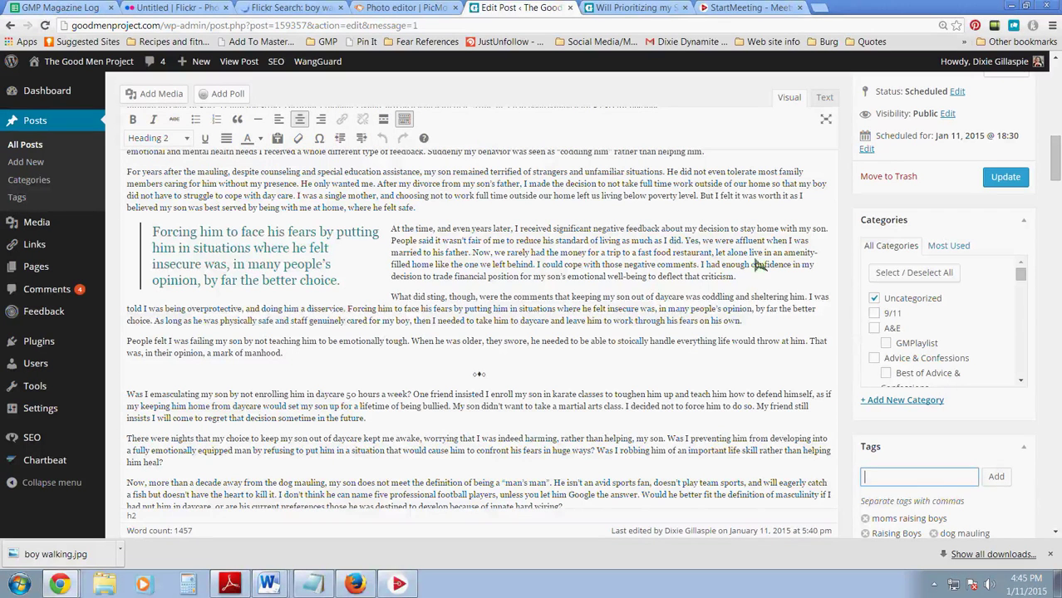
pyautogui.click(873, 298)
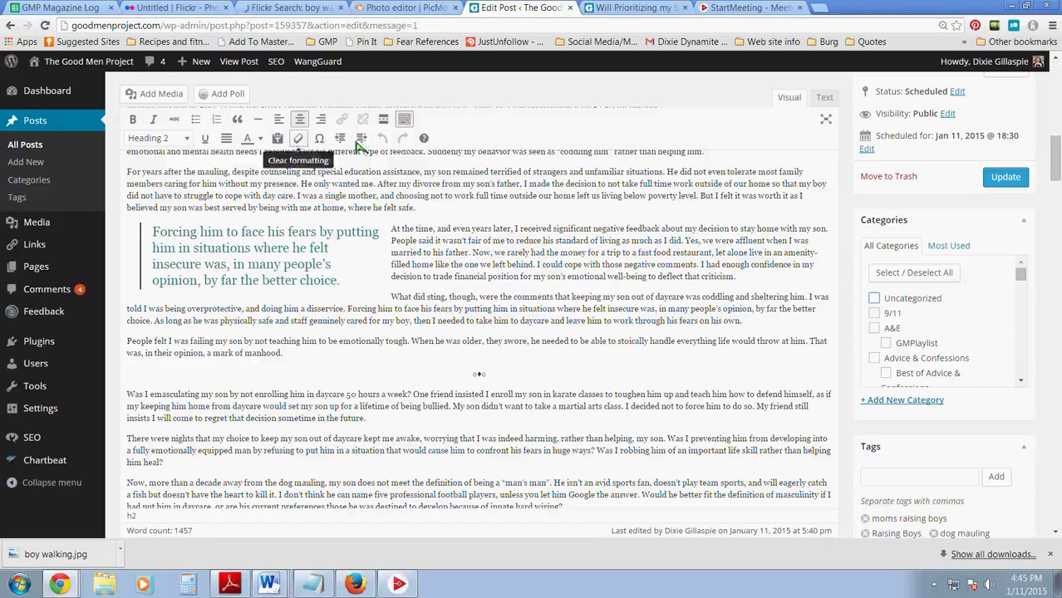
# Step: Assign the "Featured Content" and "Raising Boys" categories, consulting the article's section in the GMP Magazine Log, and update the post
pyautogui.click(77, 8)
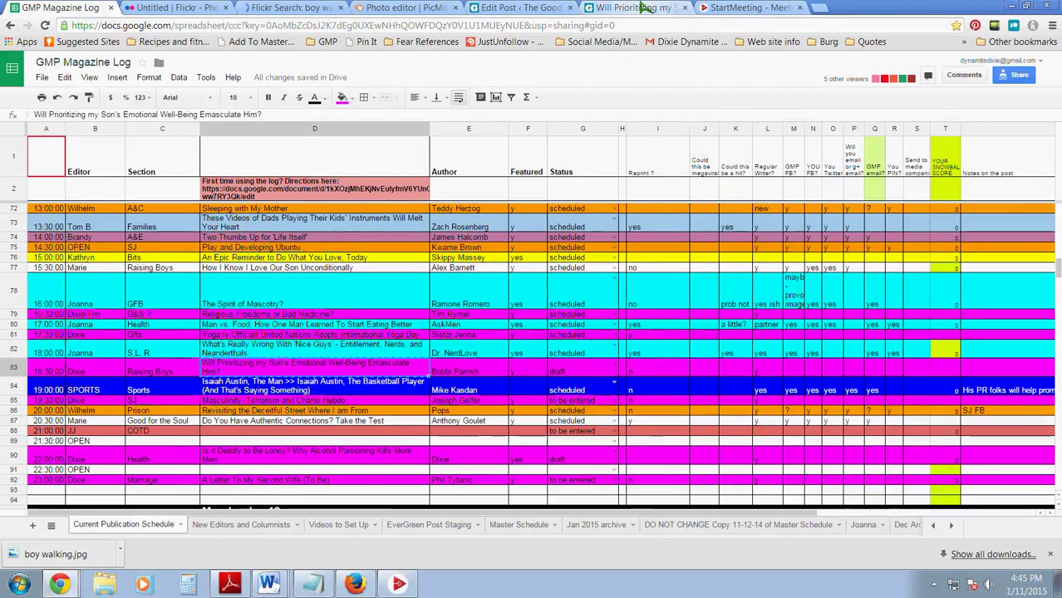
pyautogui.click(546, 8)
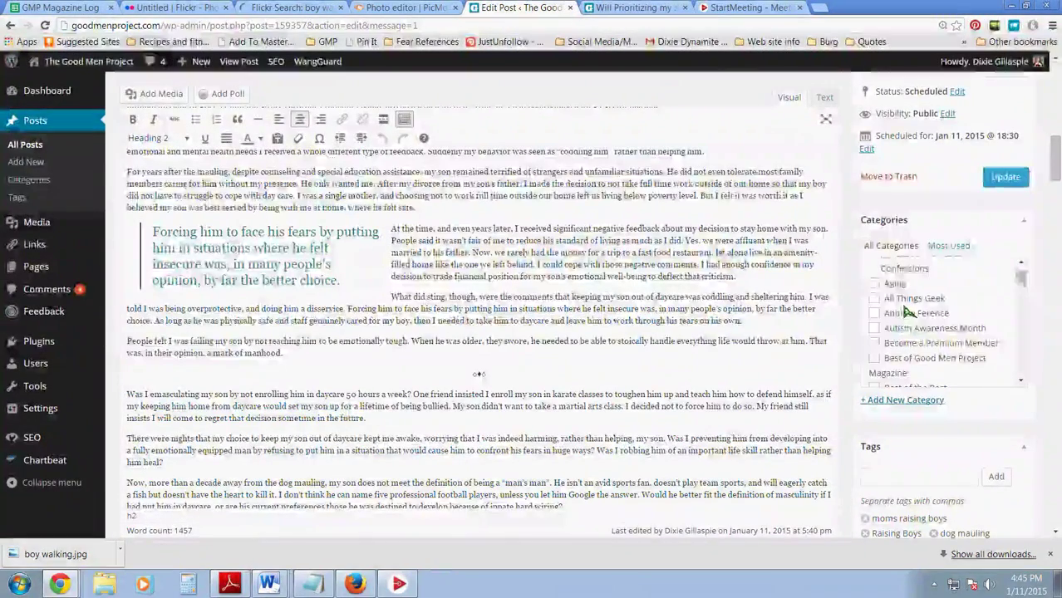
pyautogui.scroll(-3, 905, 324)
pyautogui.scroll(-6, 908, 316)
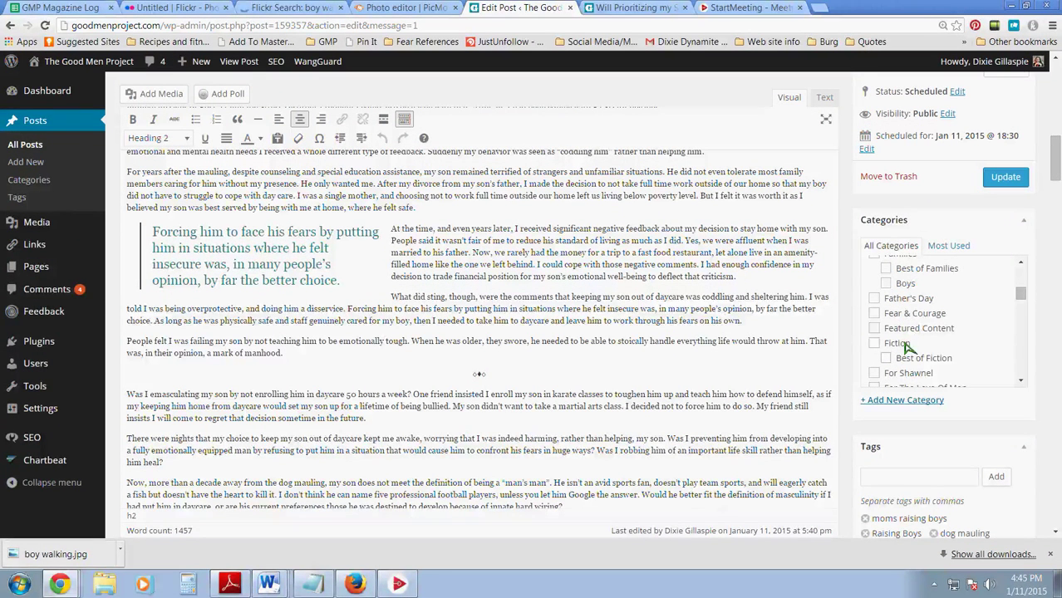
pyautogui.click(874, 329)
pyautogui.scroll(-8, 932, 341)
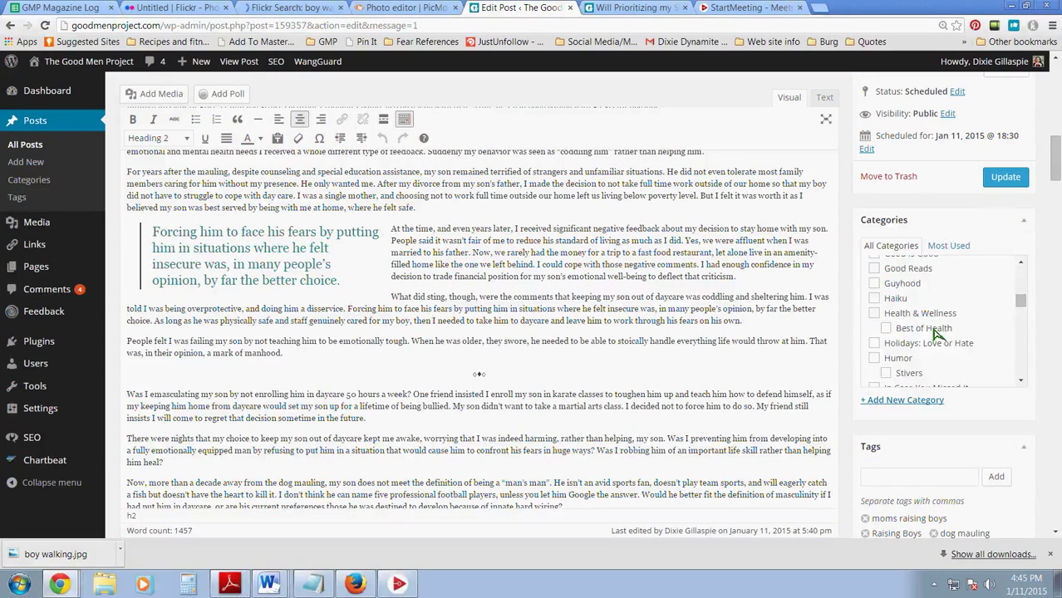
pyautogui.scroll(-6, 932, 334)
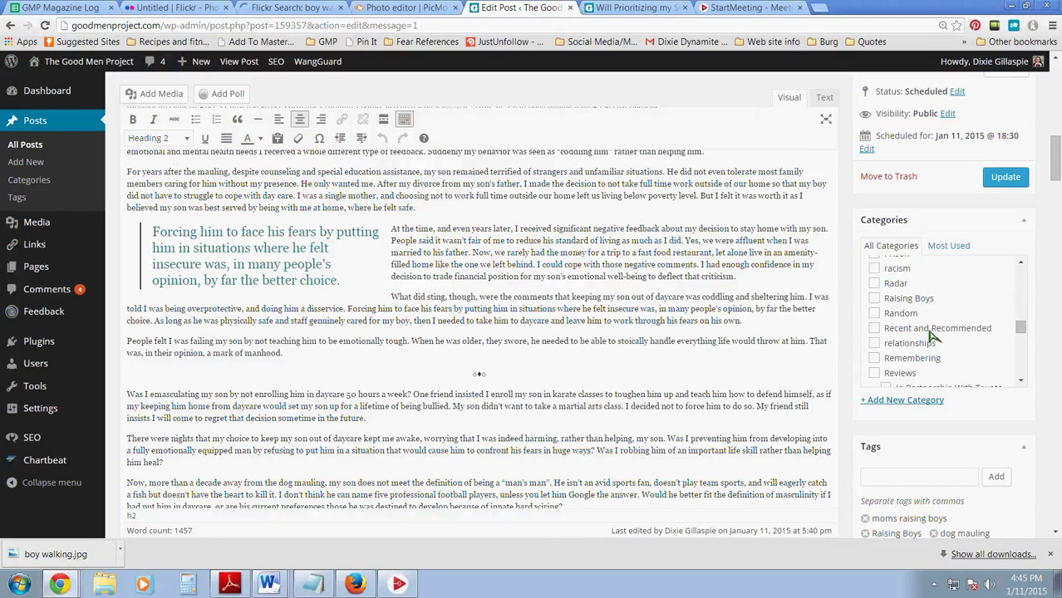
pyautogui.click(874, 298)
pyautogui.click(1005, 180)
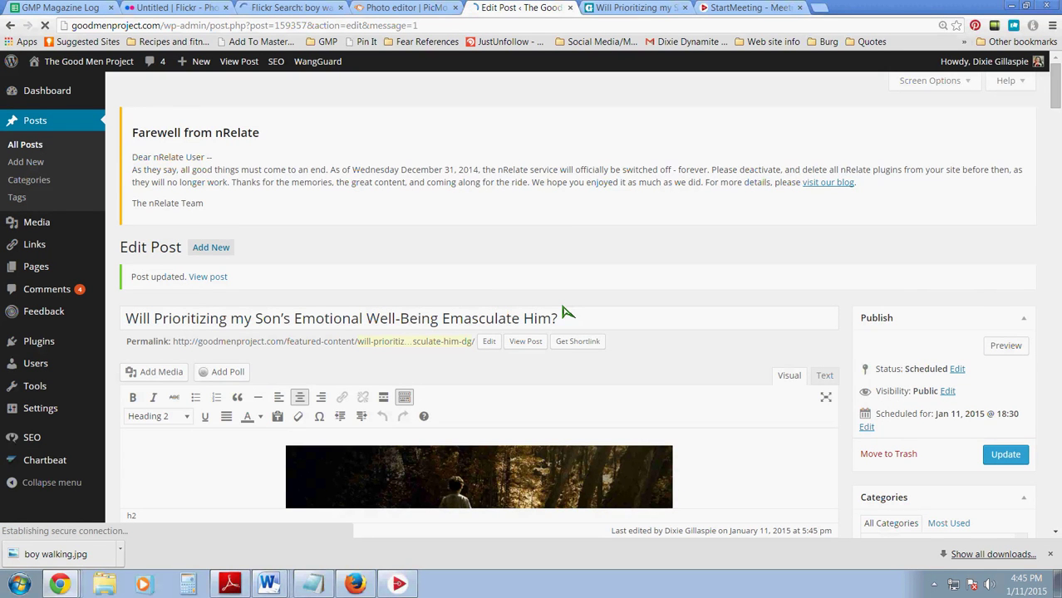
# Step: Review the updated article from its title and lead image through the body text and pull quotes to the photo credit
pyautogui.scroll(-2, 790, 355)
pyautogui.scroll(-1, 790, 354)
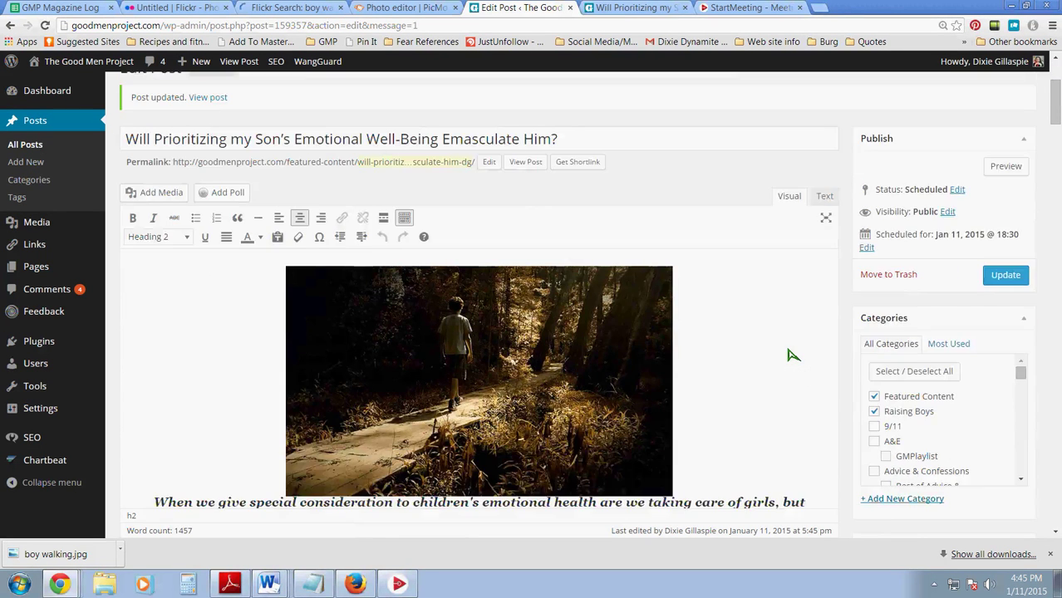
pyautogui.scroll(3, 789, 354)
pyautogui.scroll(-1, 484, 365)
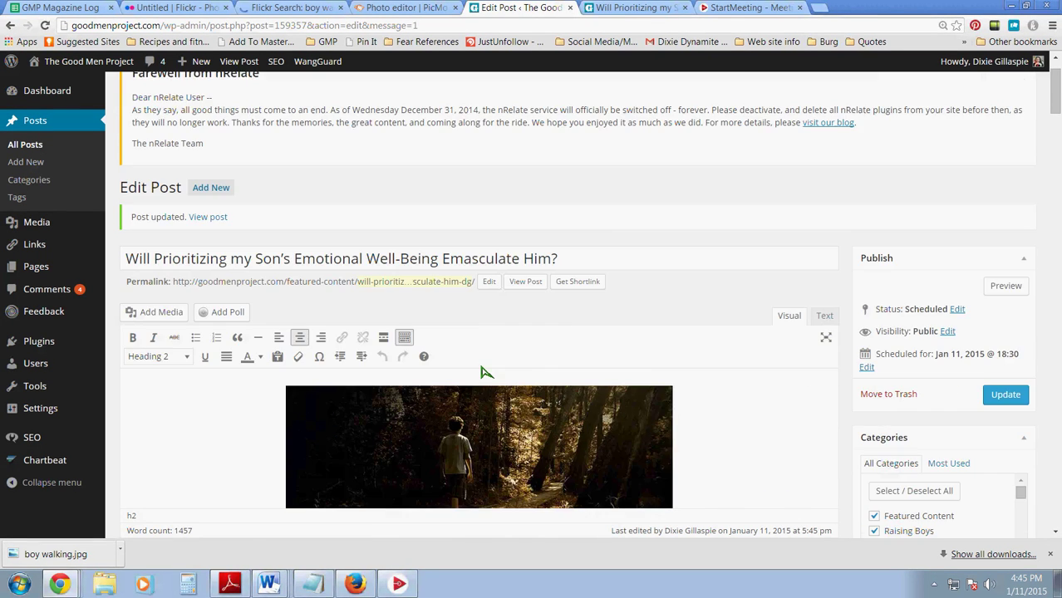
pyautogui.scroll(-5, 484, 372)
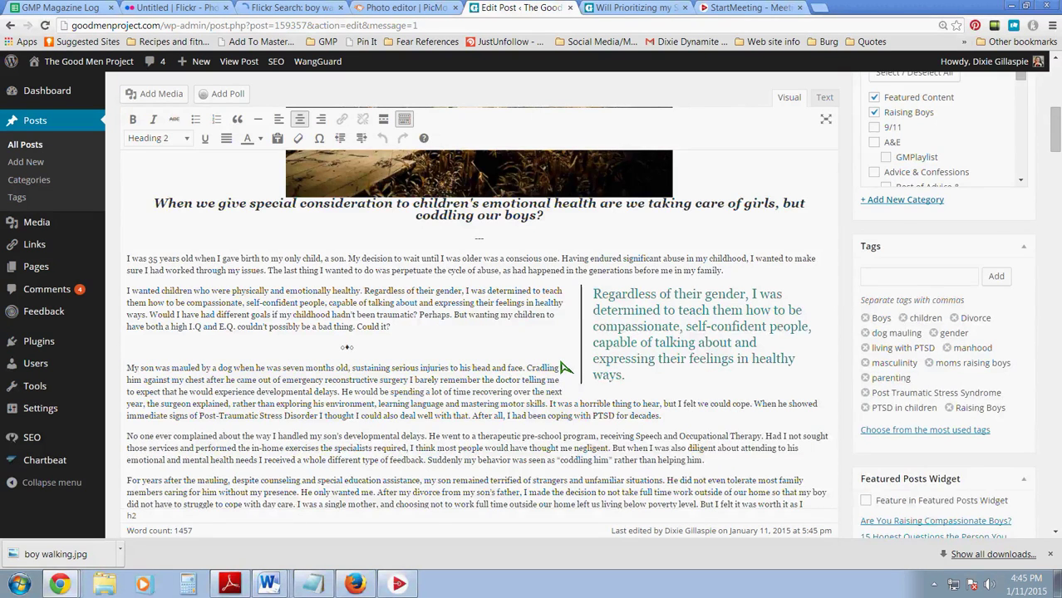
pyautogui.scroll(-5, 564, 366)
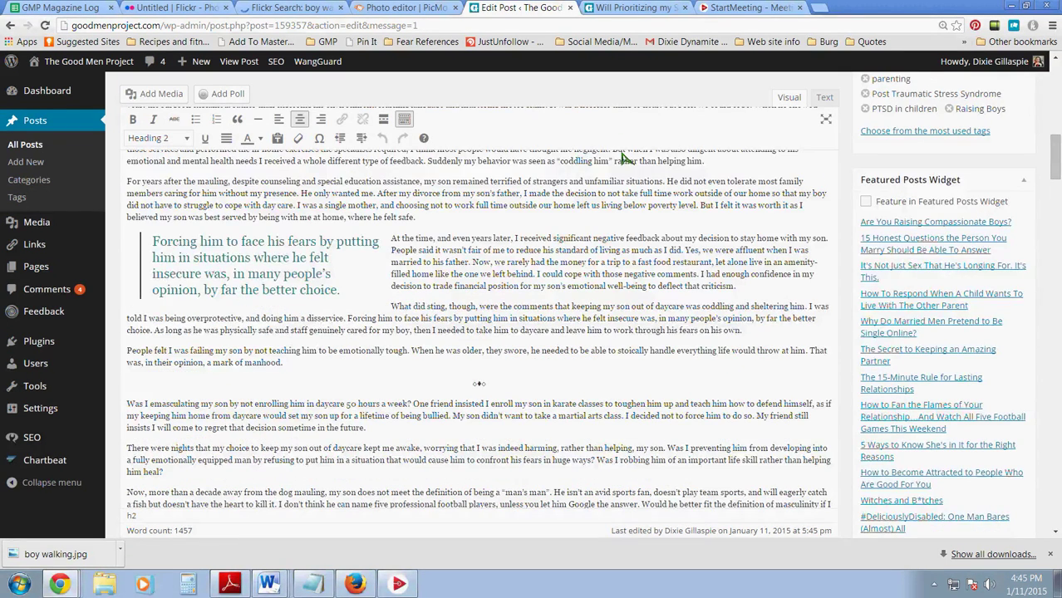
pyautogui.scroll(-7, 626, 158)
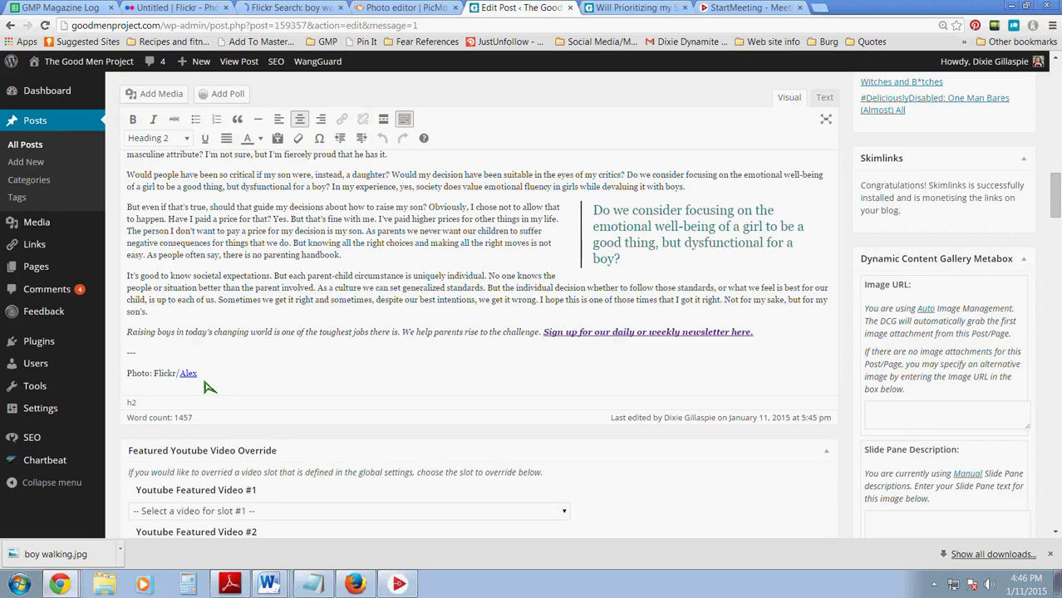
# Step: Check the post's settings below the article, including SEO description, ad options, excerpt, discussion, slug, author and featured image
pyautogui.scroll(-1, 210, 387)
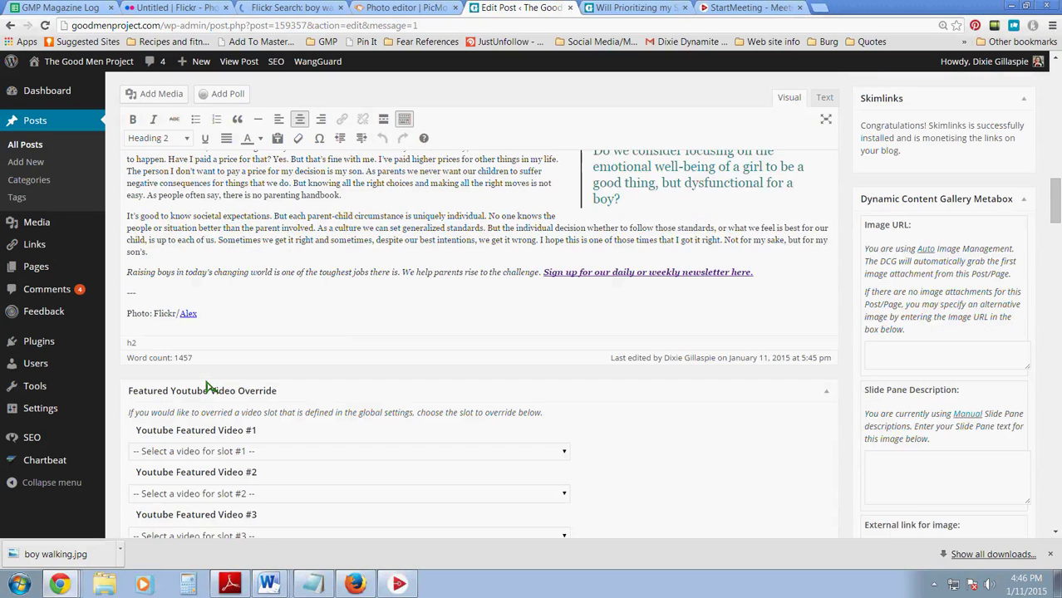
pyautogui.scroll(-1, 210, 387)
pyautogui.scroll(-7, 210, 387)
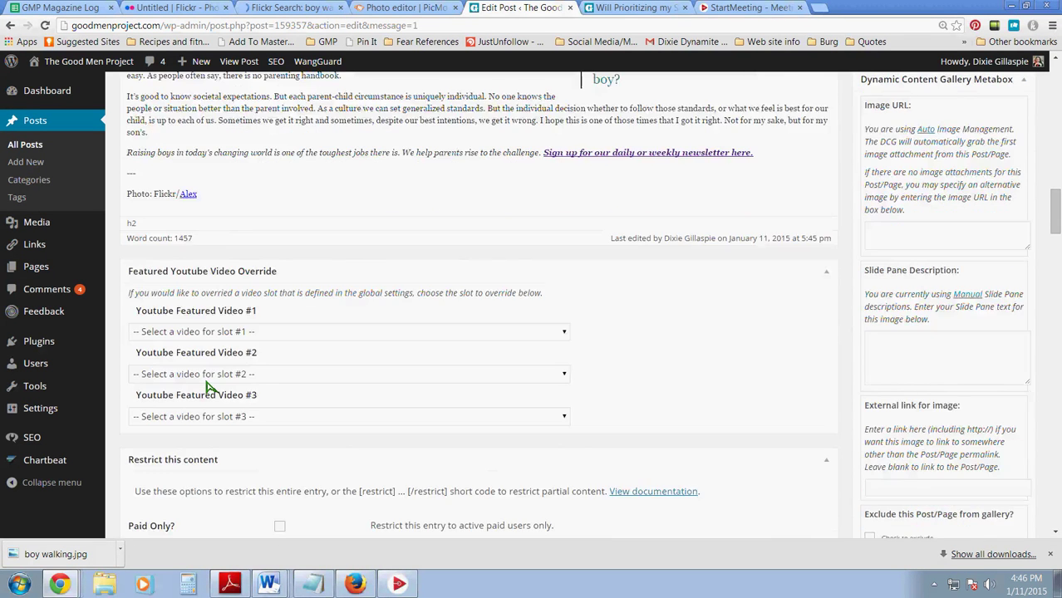
pyautogui.scroll(-13, 366, 204)
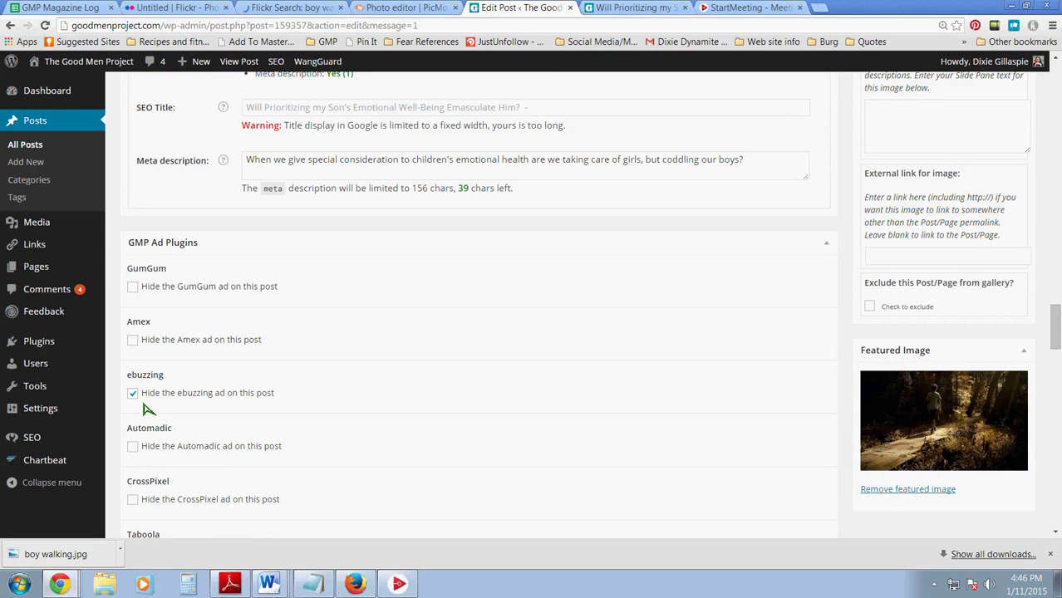
pyautogui.scroll(-9, 239, 399)
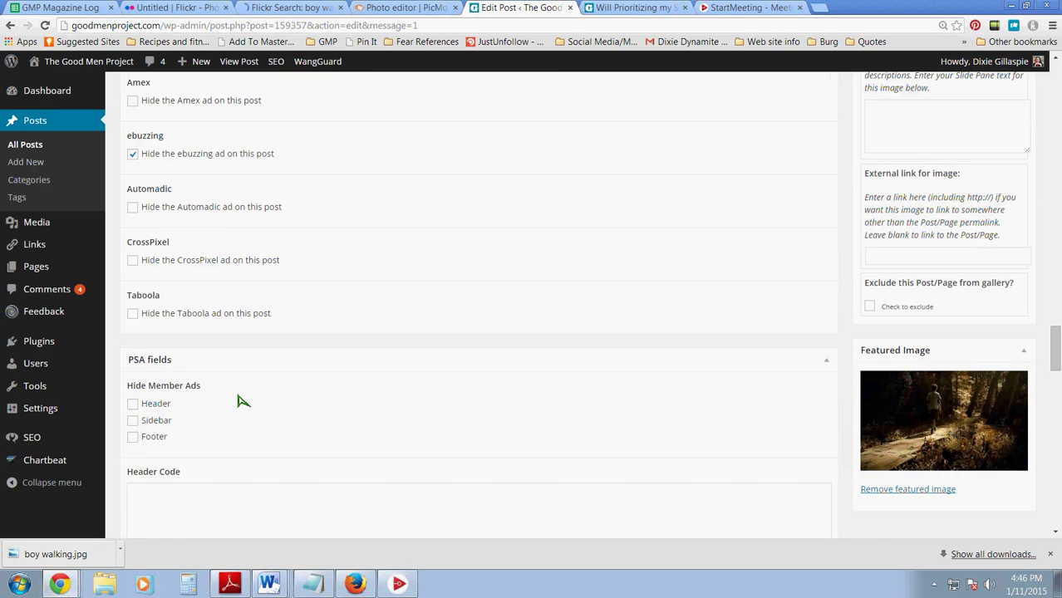
pyautogui.scroll(-2, 241, 402)
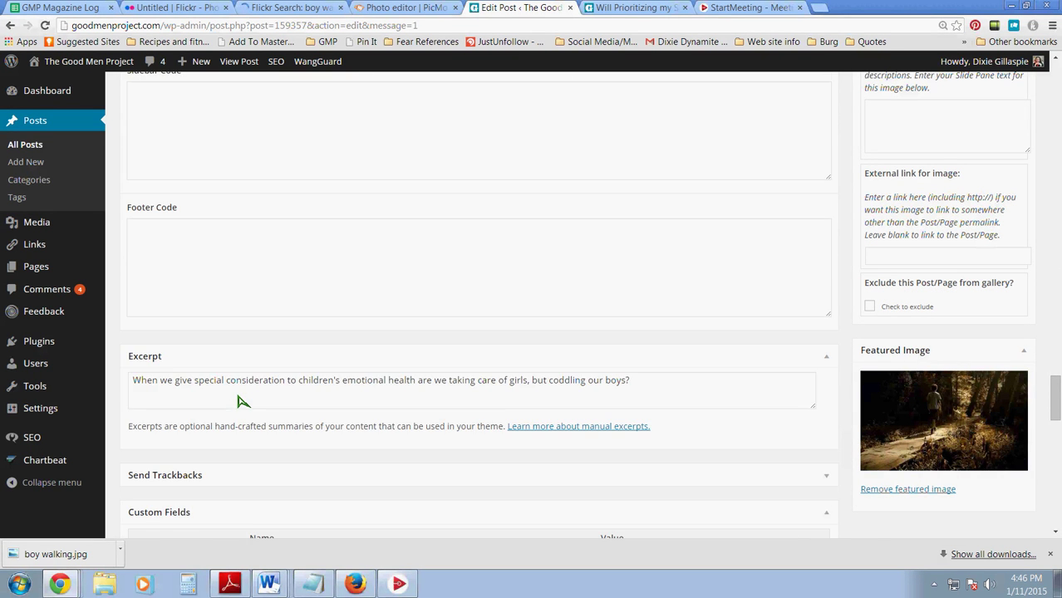
pyautogui.scroll(-4, 249, 407)
pyautogui.scroll(-10, 249, 410)
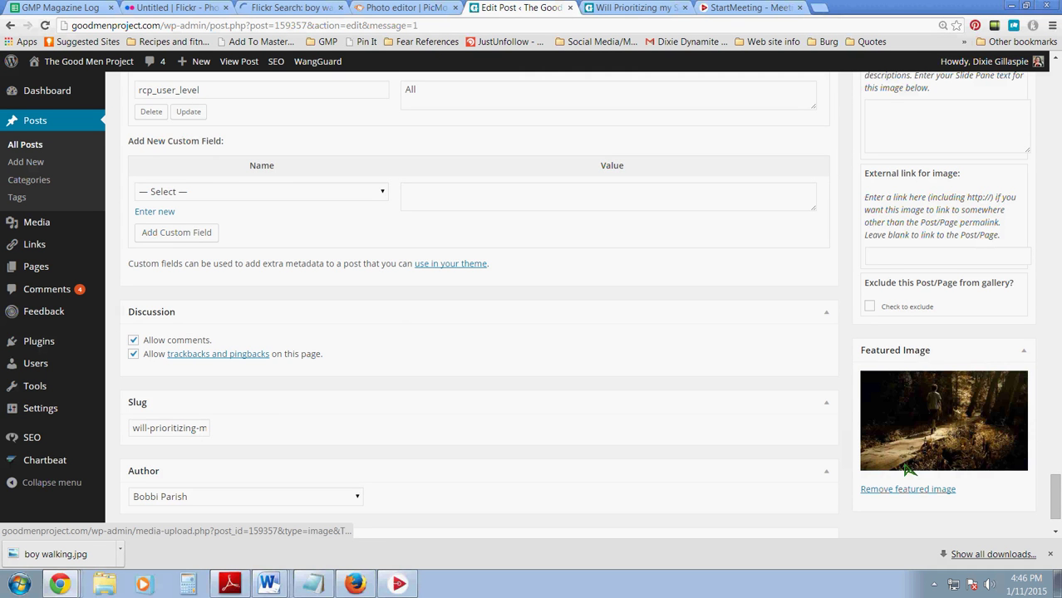
# Step: Recheck the post's tags, categories and publishing schedule, and open the article's preview page
pyautogui.scroll(4, 914, 470)
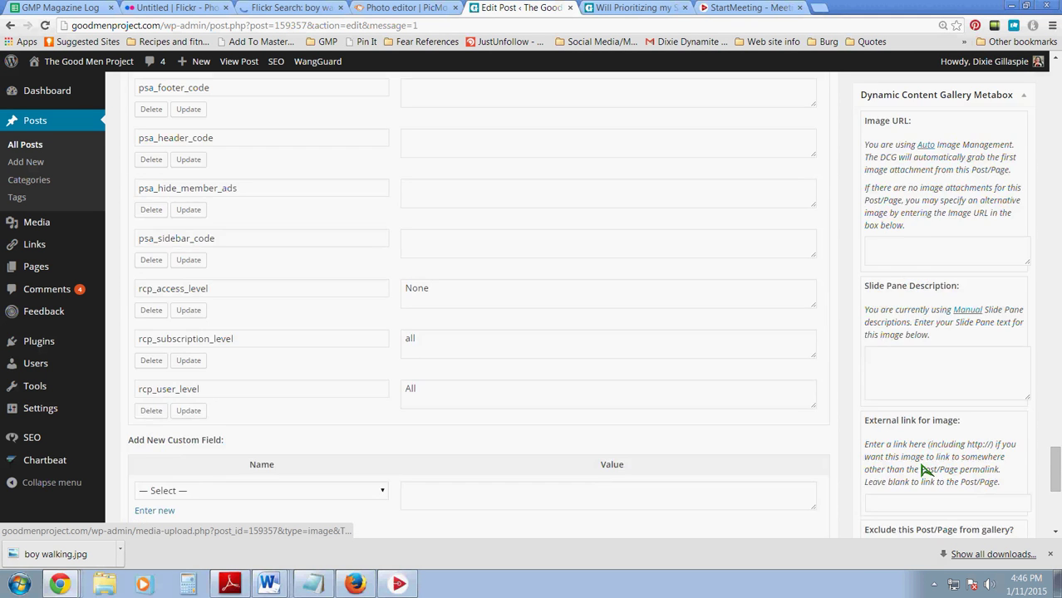
pyautogui.scroll(12, 926, 470)
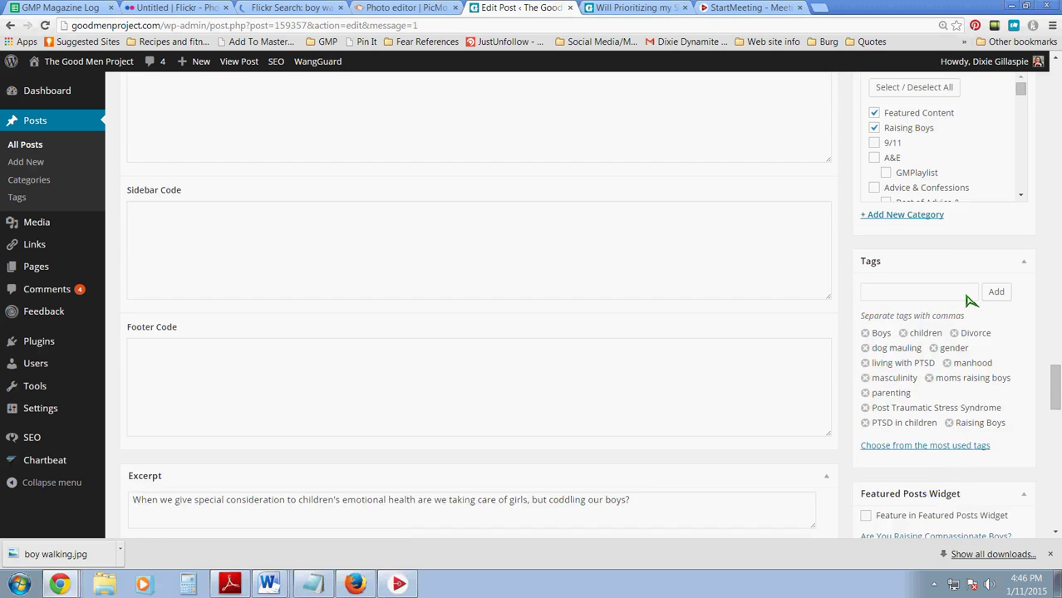
pyautogui.scroll(1, 968, 299)
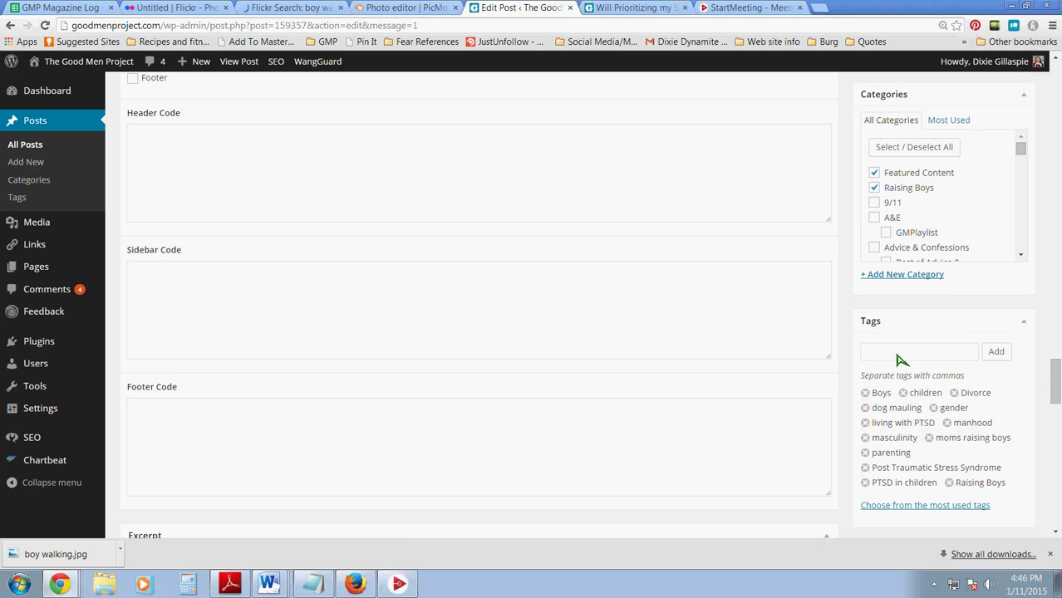
pyautogui.scroll(2, 906, 332)
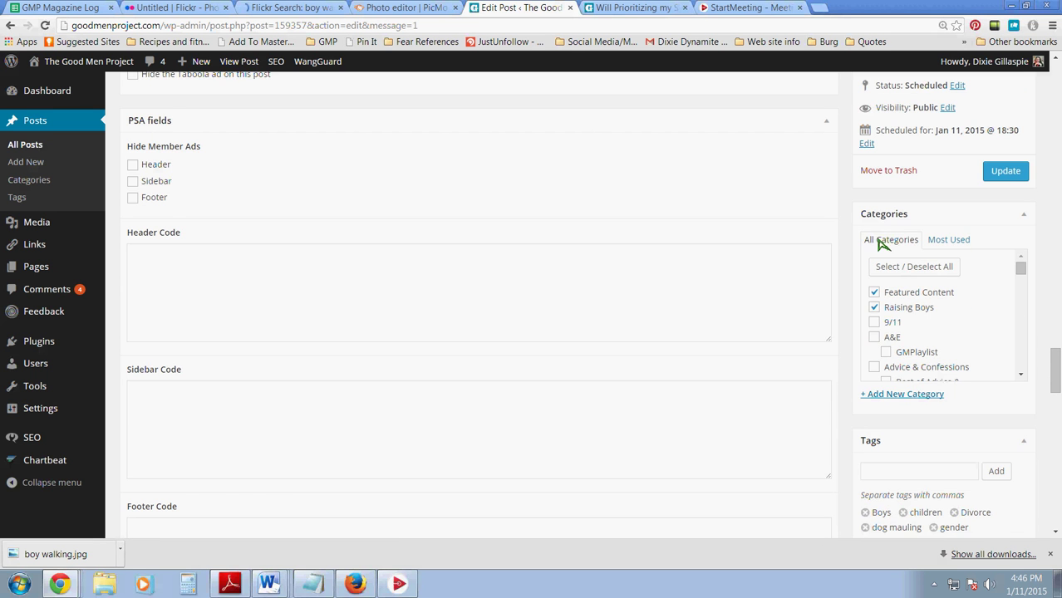
pyautogui.scroll(2, 955, 236)
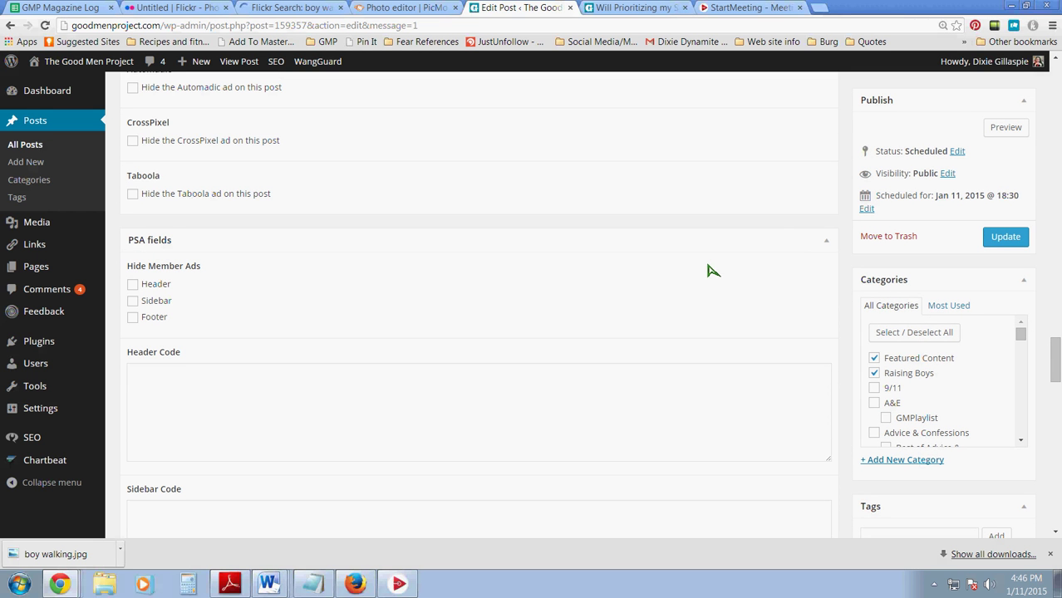
pyautogui.click(656, 10)
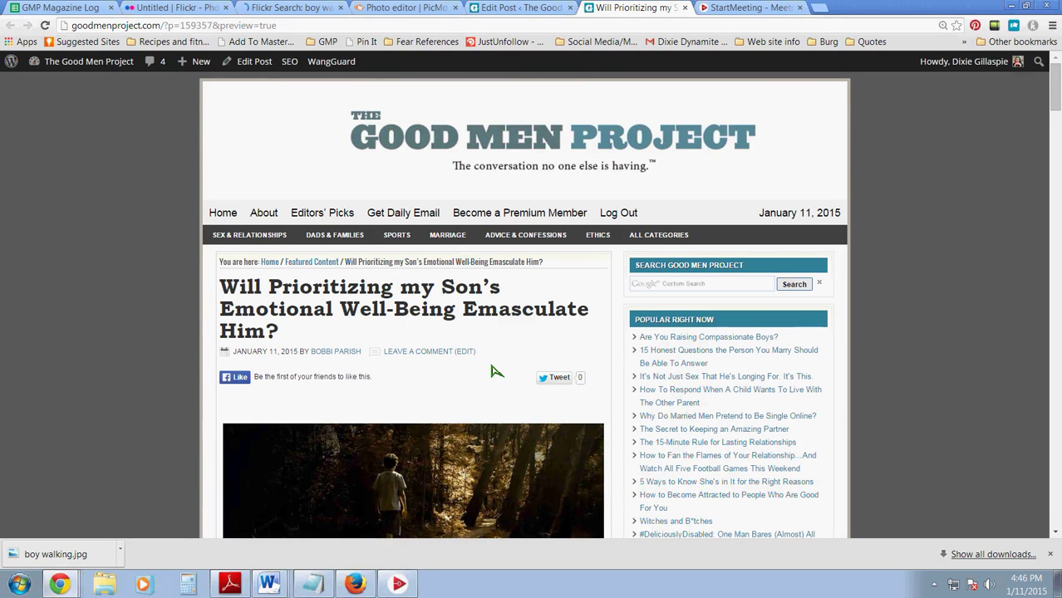
# Step: Review the article's preview page from the title through the pull quotes to the photo credit, and close the preview
pyautogui.scroll(-1, 495, 372)
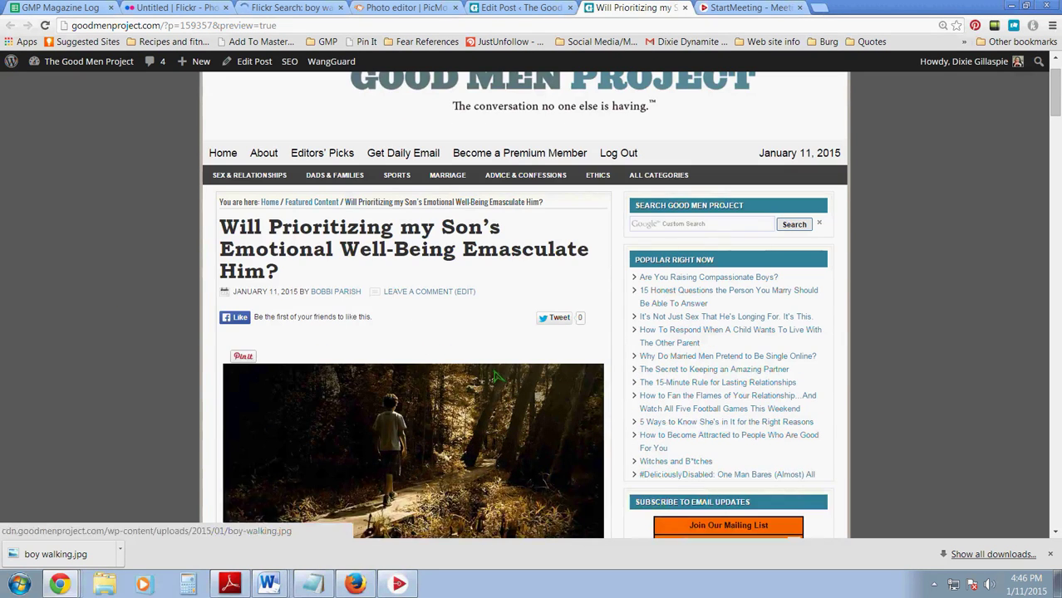
pyautogui.scroll(-7, 343, 300)
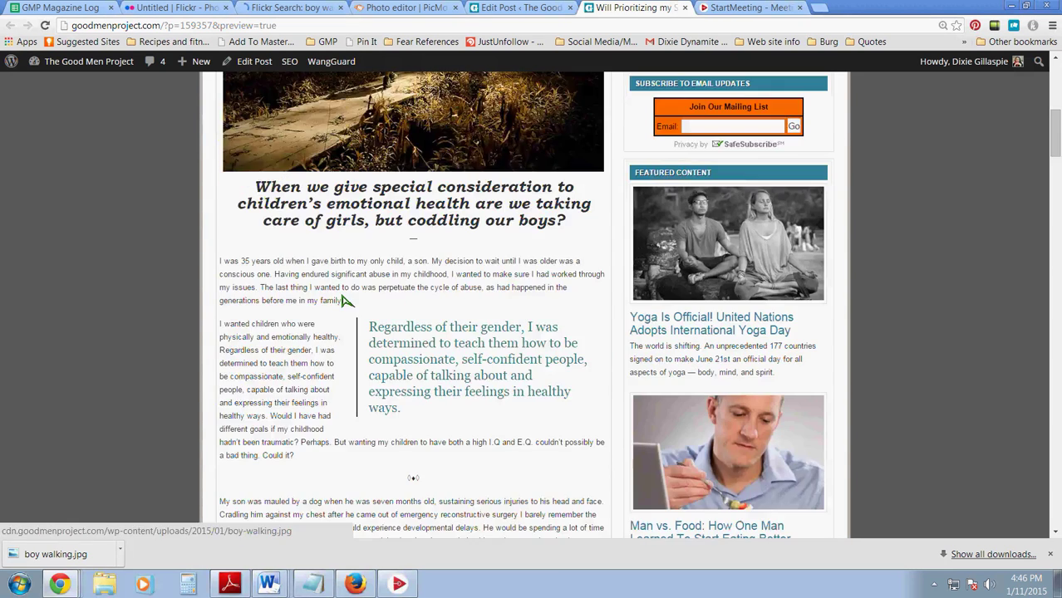
pyautogui.scroll(-8, 343, 300)
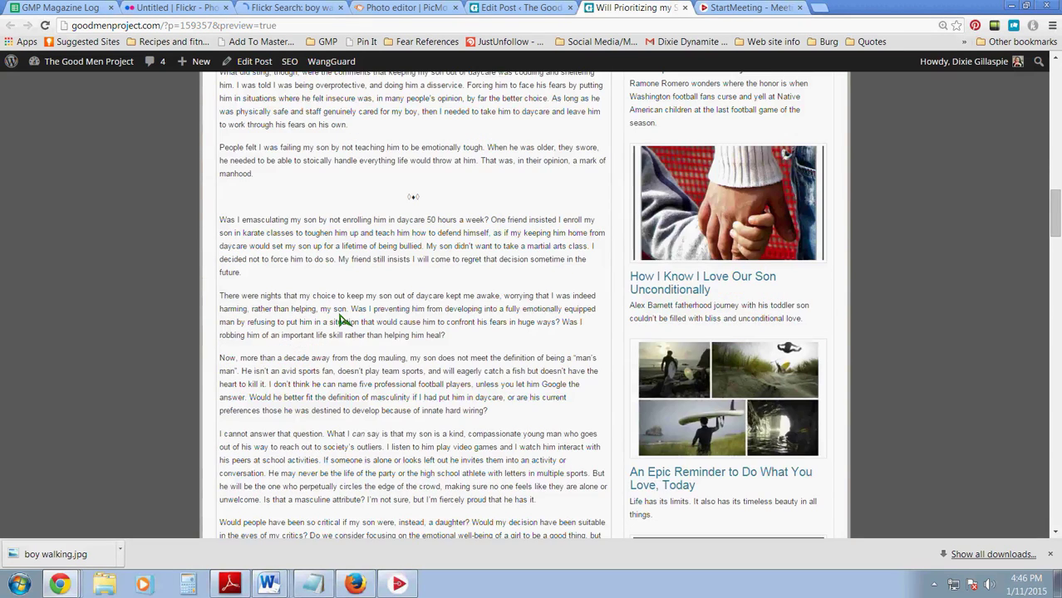
pyautogui.scroll(-3, 343, 320)
pyautogui.scroll(-7, 343, 320)
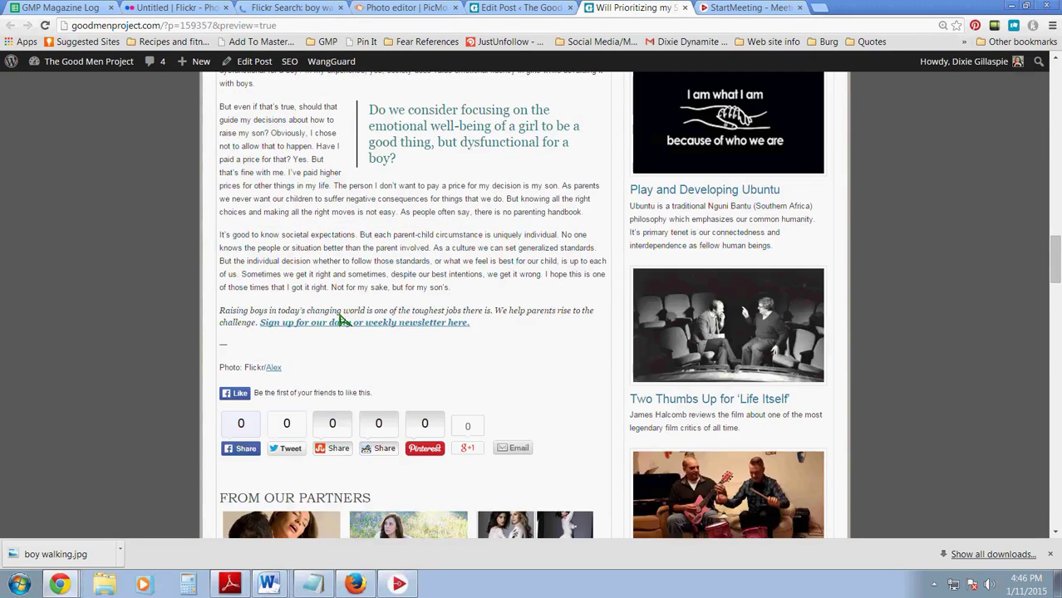
pyautogui.press('Home')
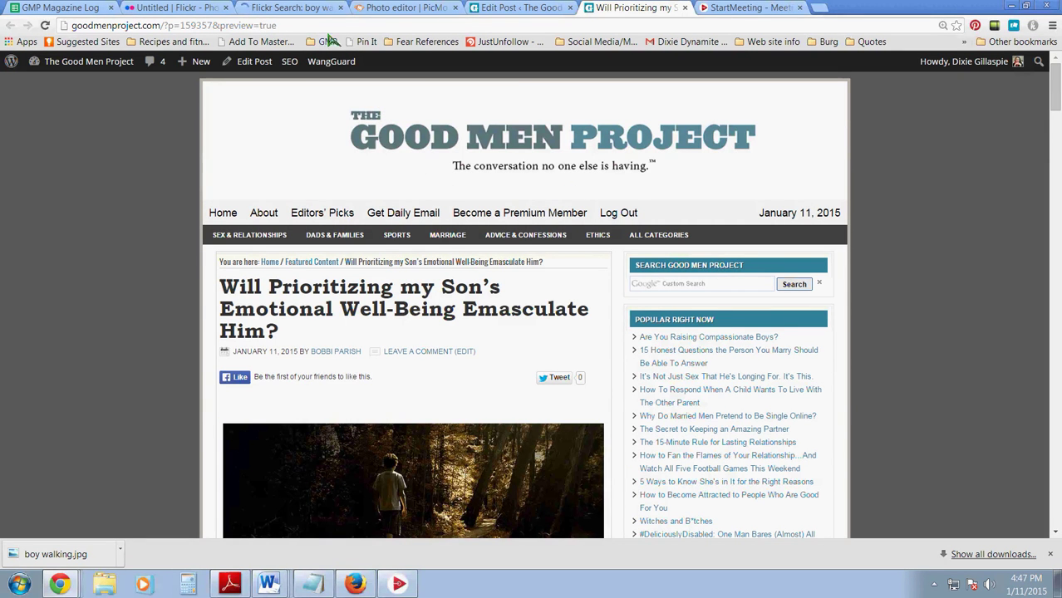
pyautogui.click(685, 8)
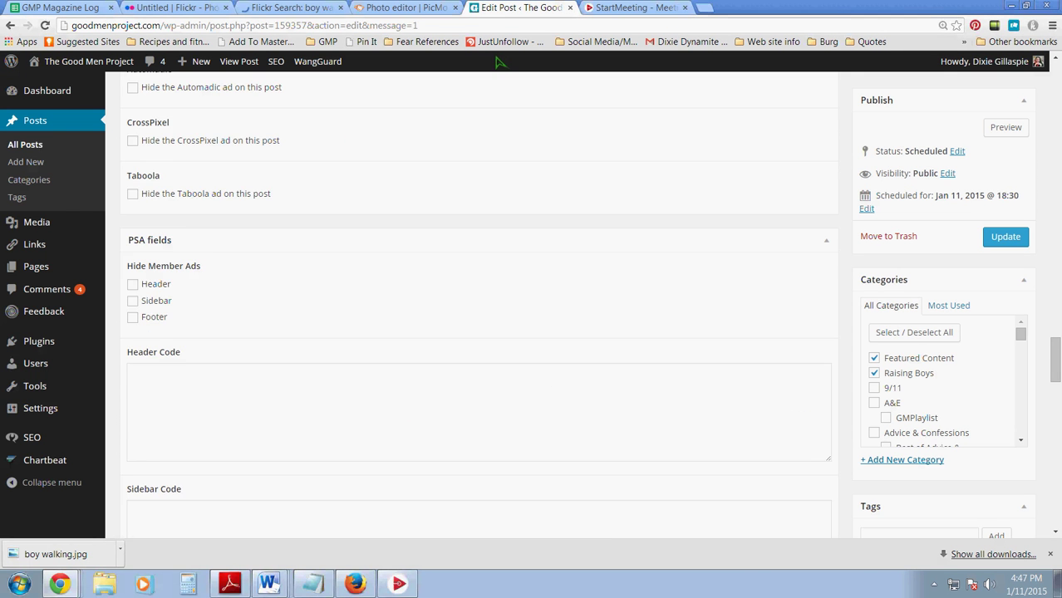
# Step: Return to the article's title and lead image in the post editor and select the page's web address
pyautogui.scroll(5, 423, 170)
pyautogui.scroll(15, 424, 170)
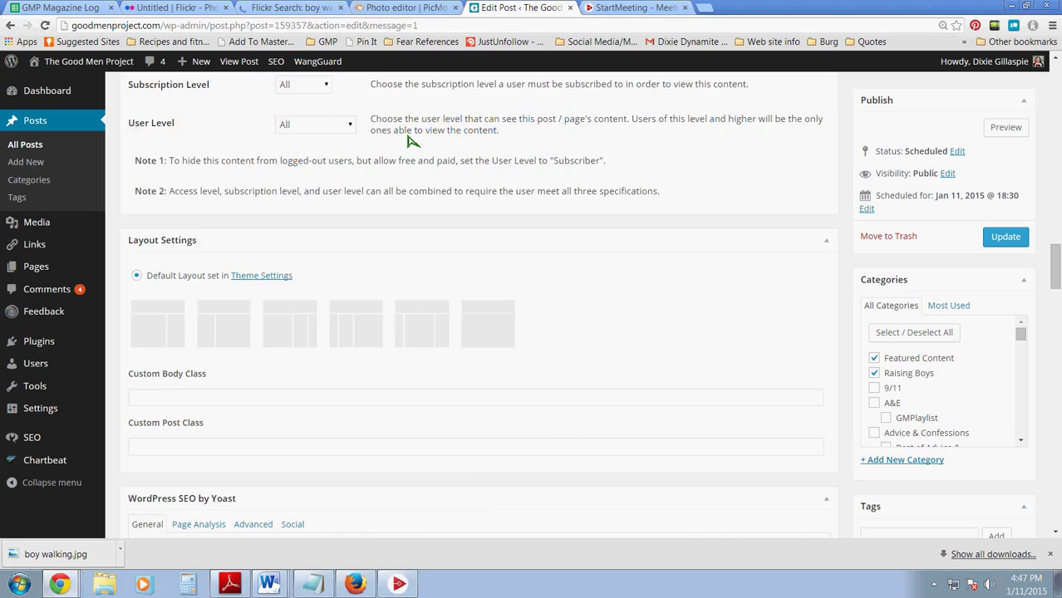
pyautogui.scroll(15, 416, 141)
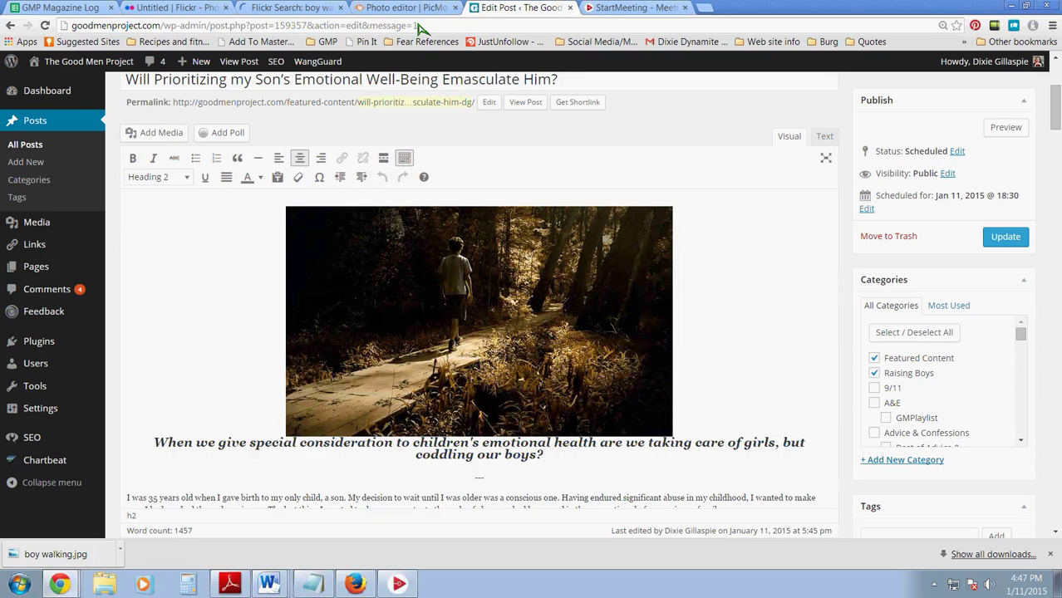
pyautogui.click(463, 27)
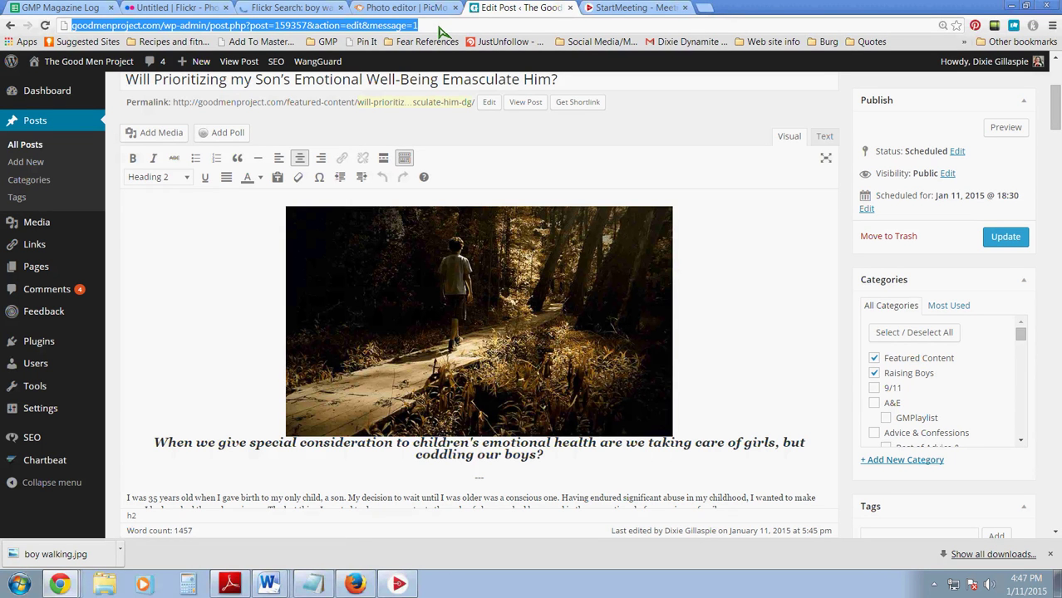
# Step: In the GMP Magazine Log, set the status of "Will Prioritizing my Son's Emotional Well-Being Emasculate Him?" to scheduled
pyautogui.moveTo(89, 62)
pyautogui.click(79, 10)
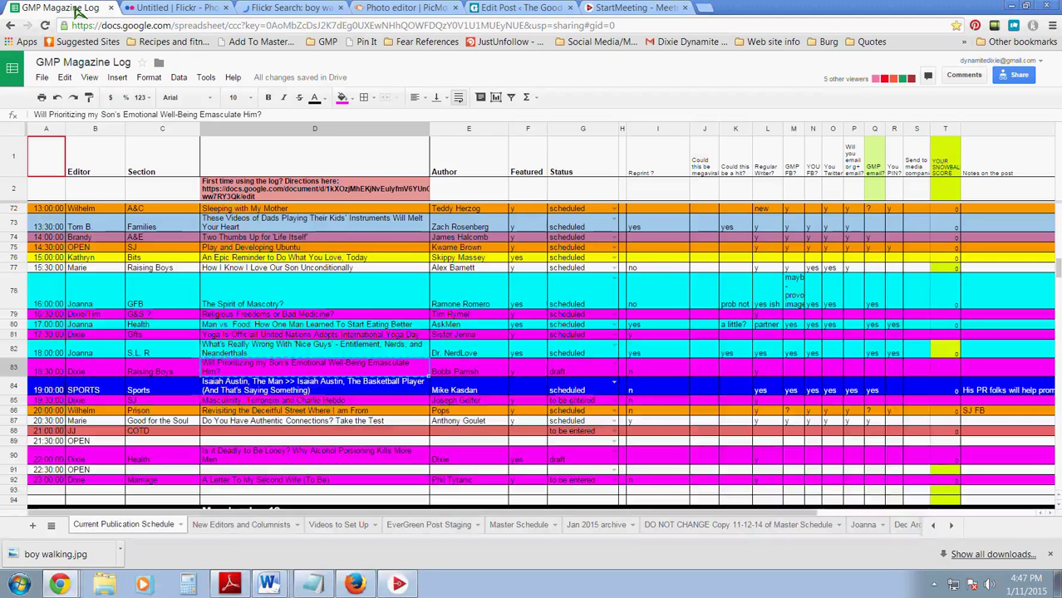
pyautogui.click(597, 376)
pyautogui.write('s')
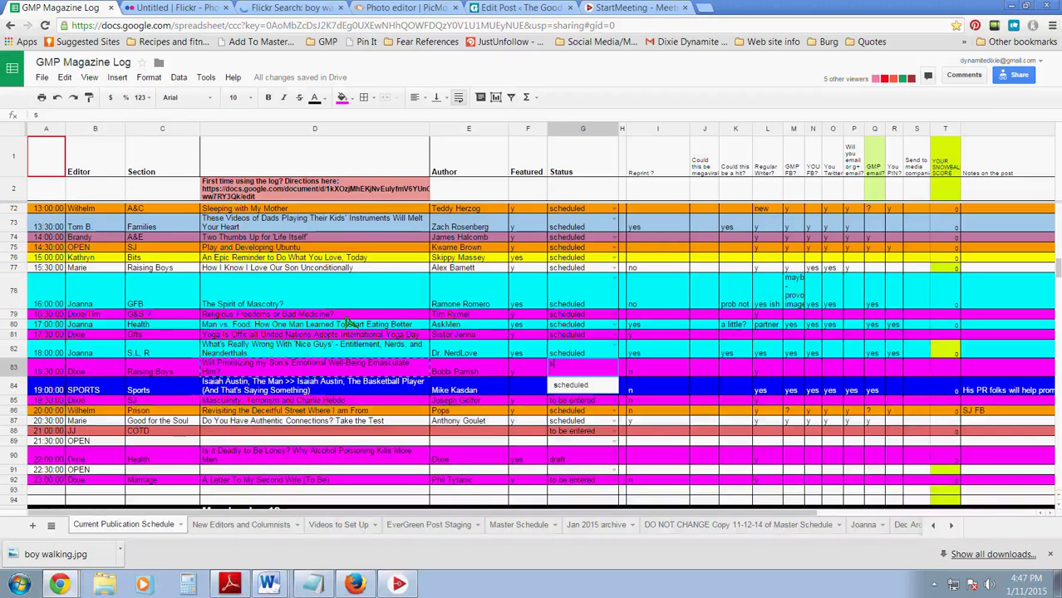
pyautogui.press('Tab')
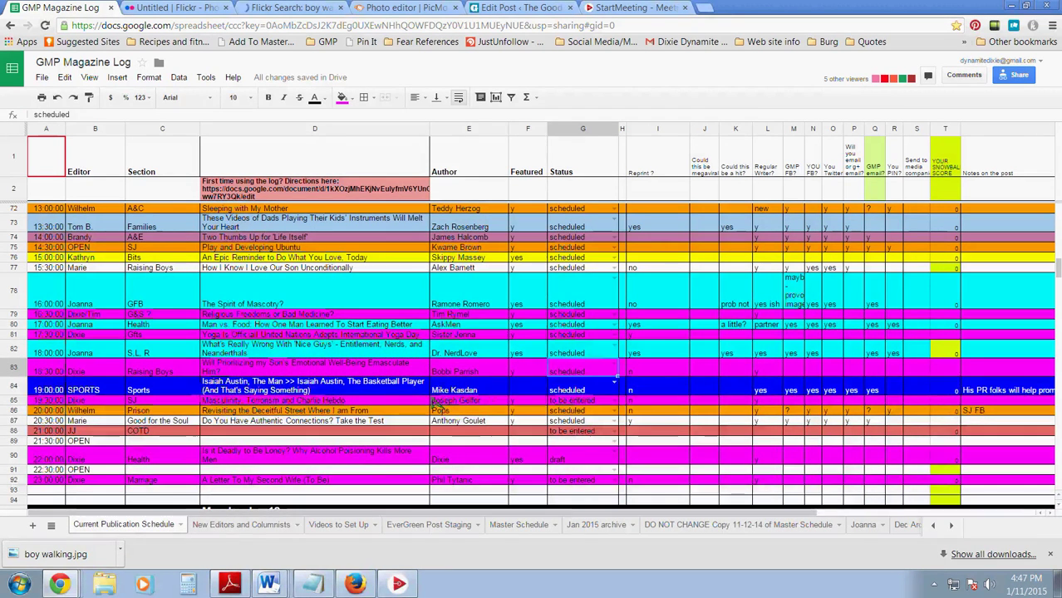
# Step: Look over the Sunday Jan 11 entries in the publication schedule
pyautogui.scroll(5, 563, 333)
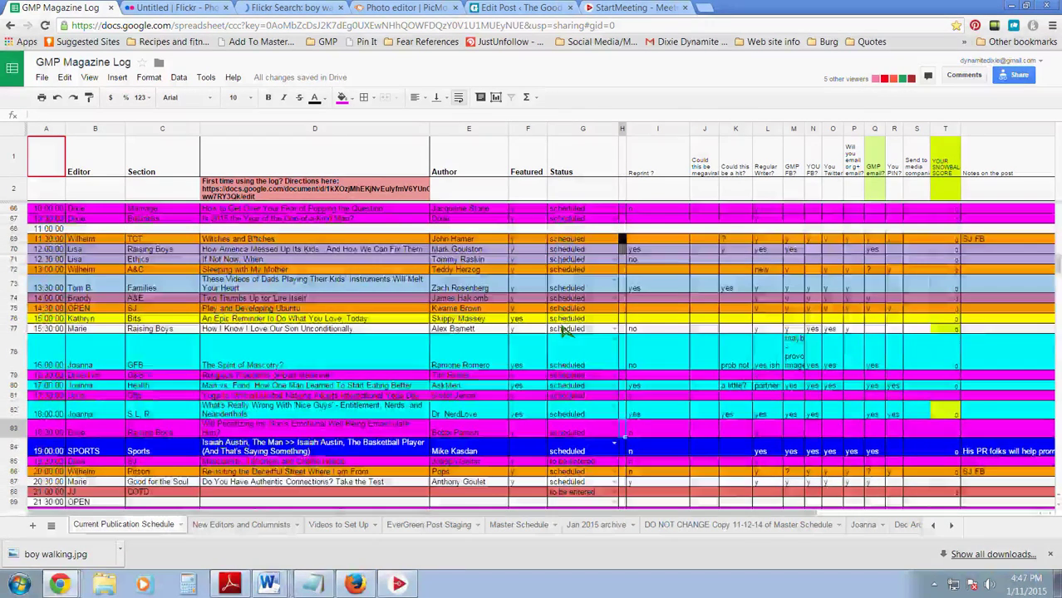
pyautogui.scroll(3, 565, 330)
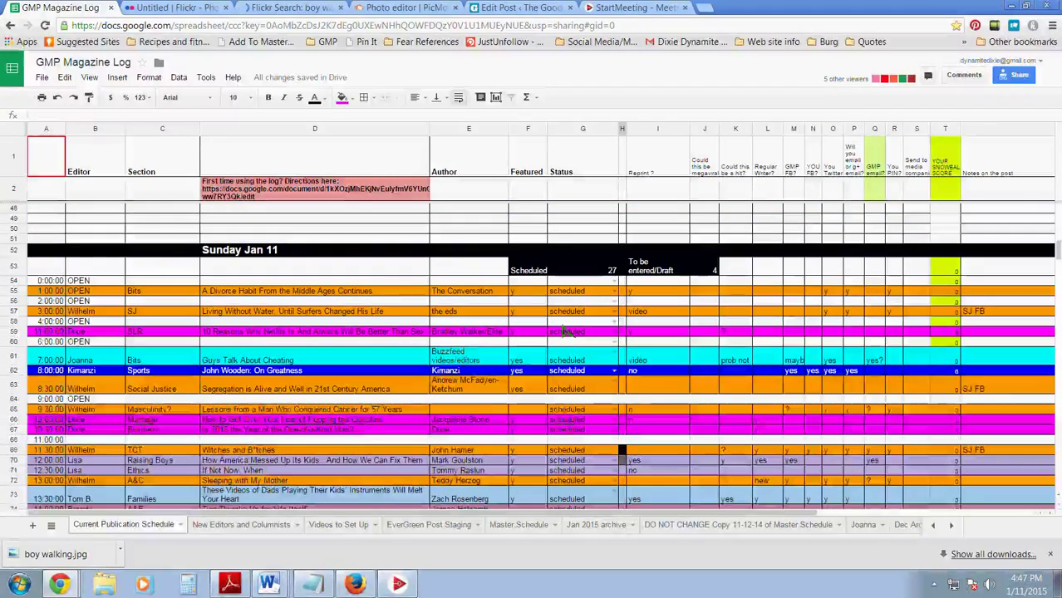
pyautogui.scroll(-3, 565, 331)
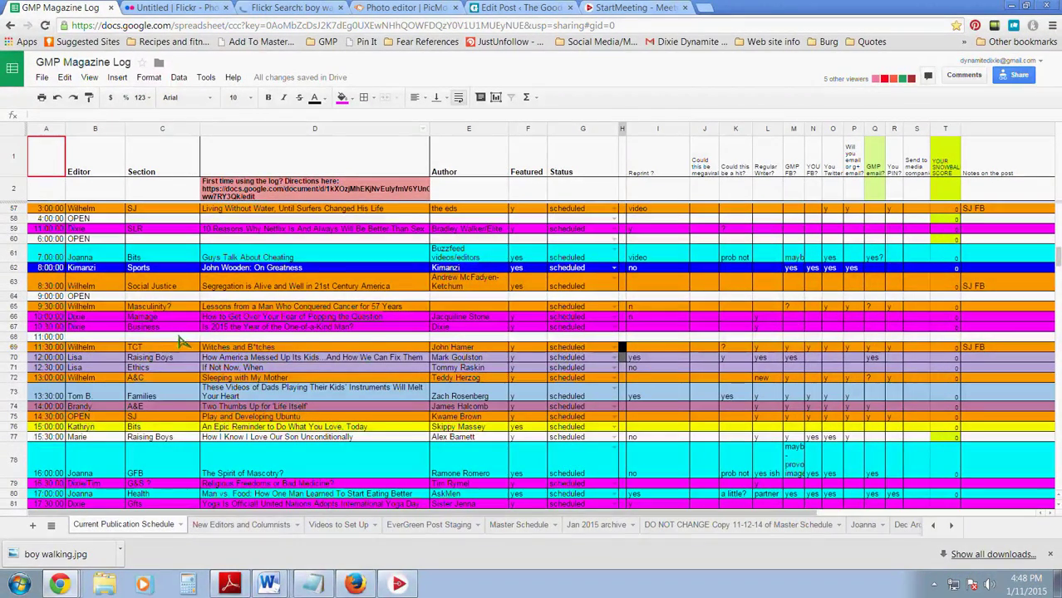
# Step: Go back to the post editor and look through the article's body, tags and pull quotes down to the photo credit
pyautogui.click(525, 8)
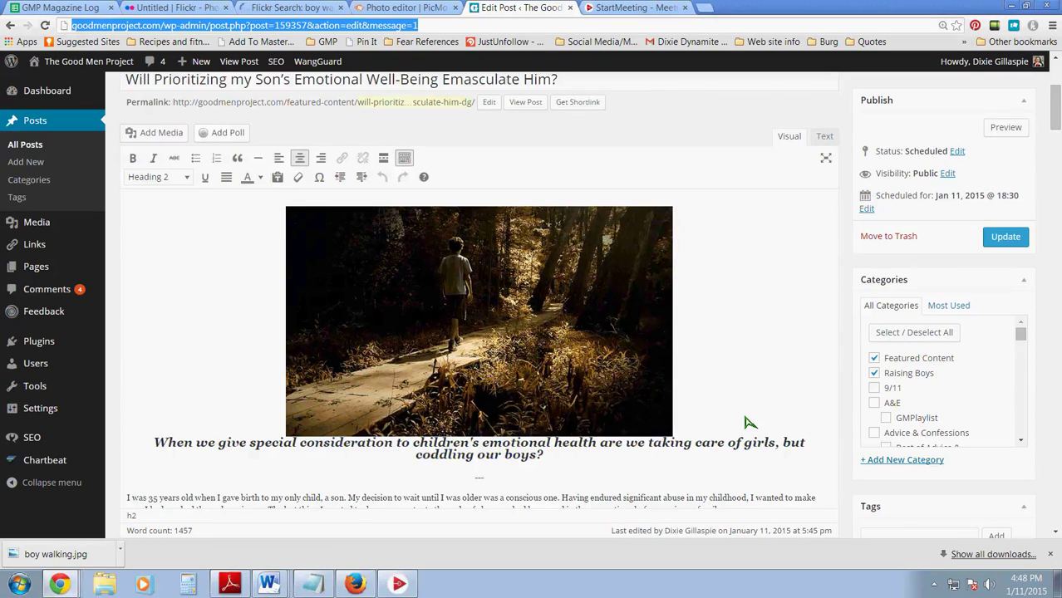
pyautogui.scroll(-3, 745, 422)
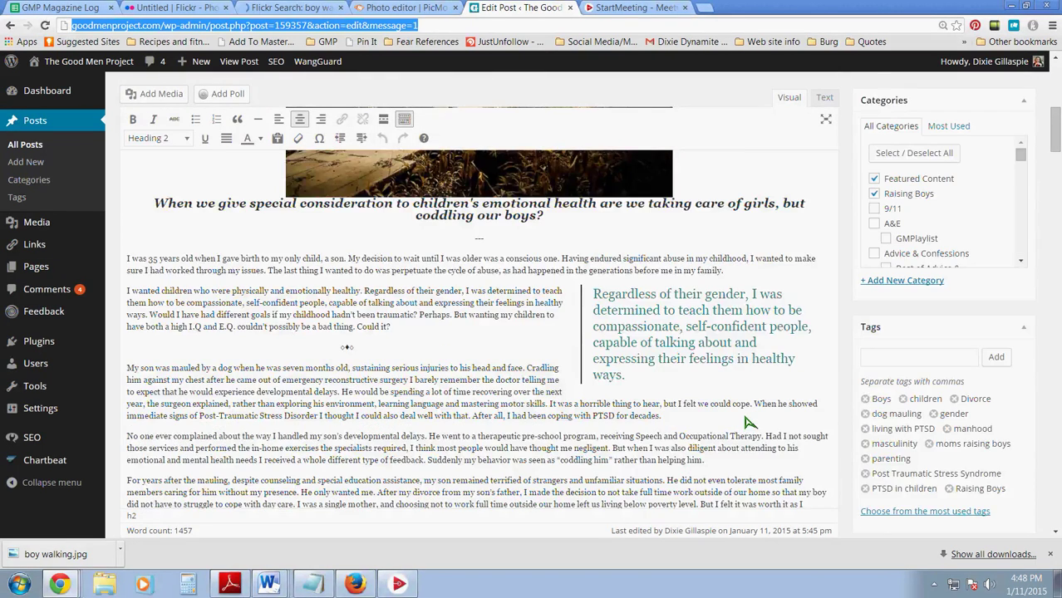
pyautogui.scroll(-2, 750, 422)
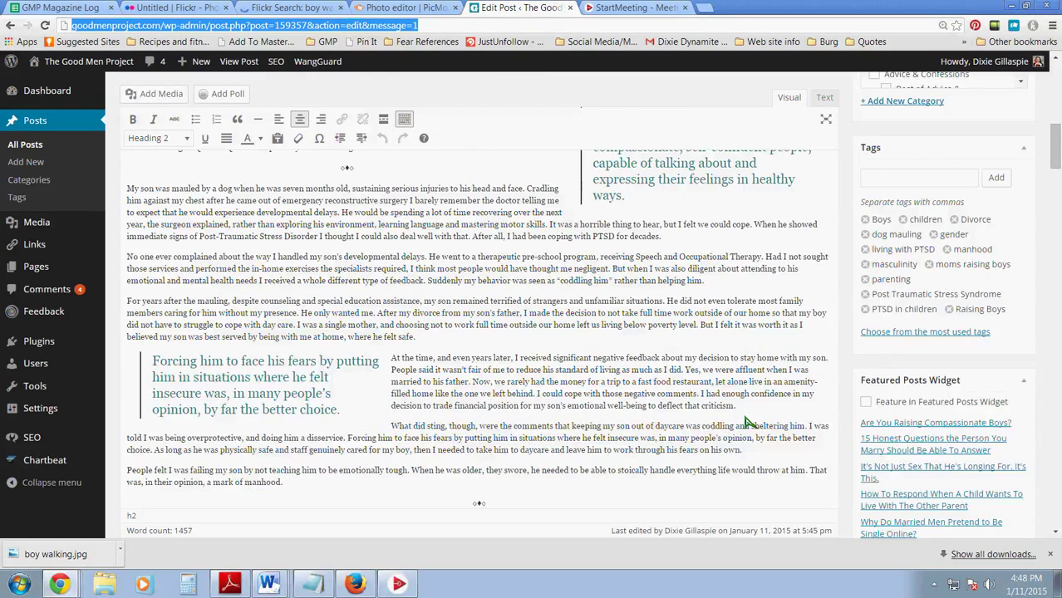
pyautogui.scroll(-2, 745, 422)
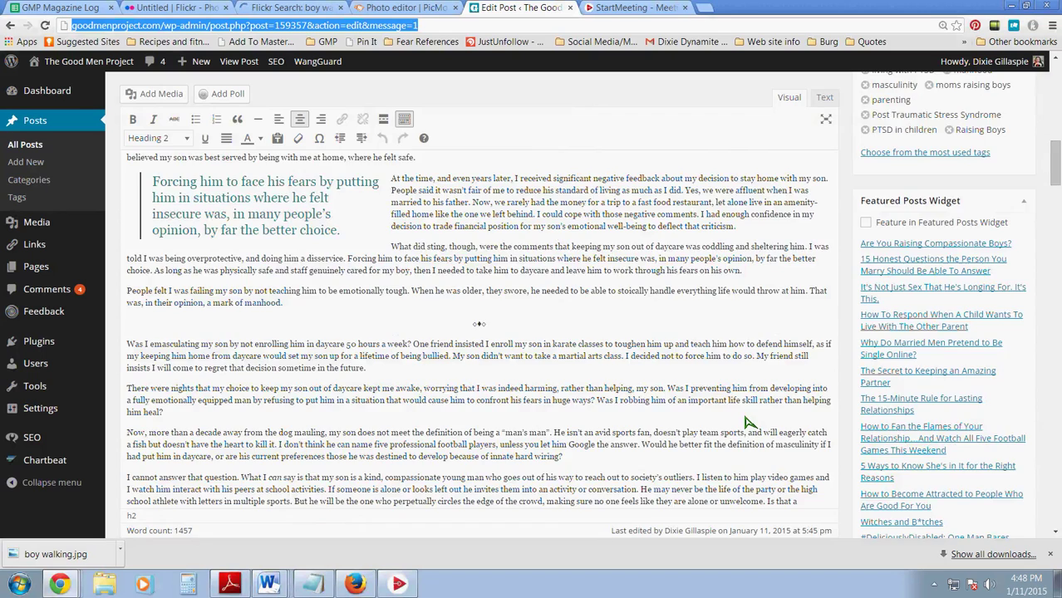
pyautogui.scroll(-1, 745, 422)
pyautogui.scroll(-4, 196, 378)
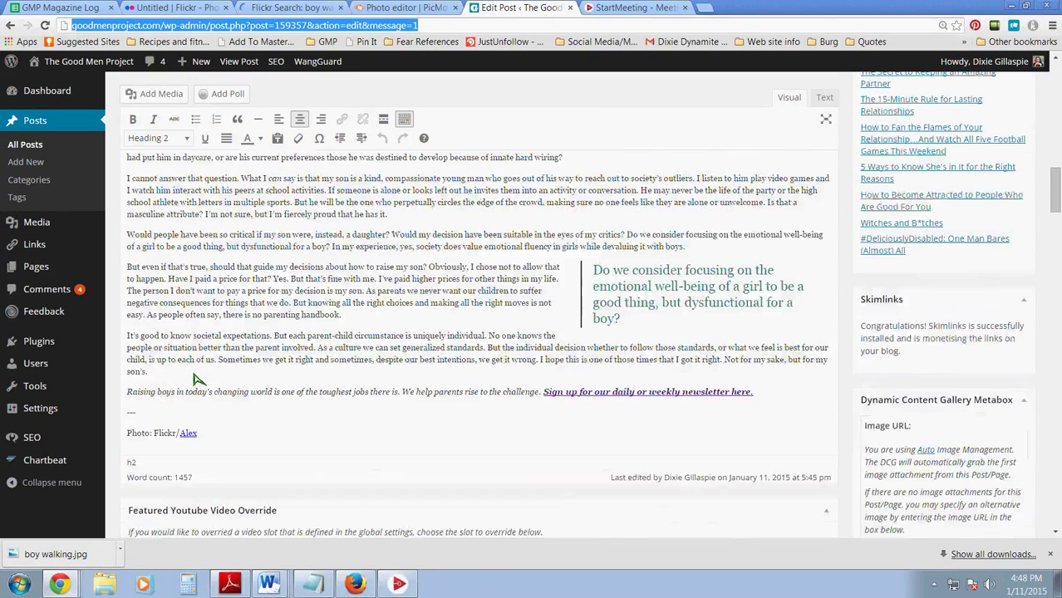